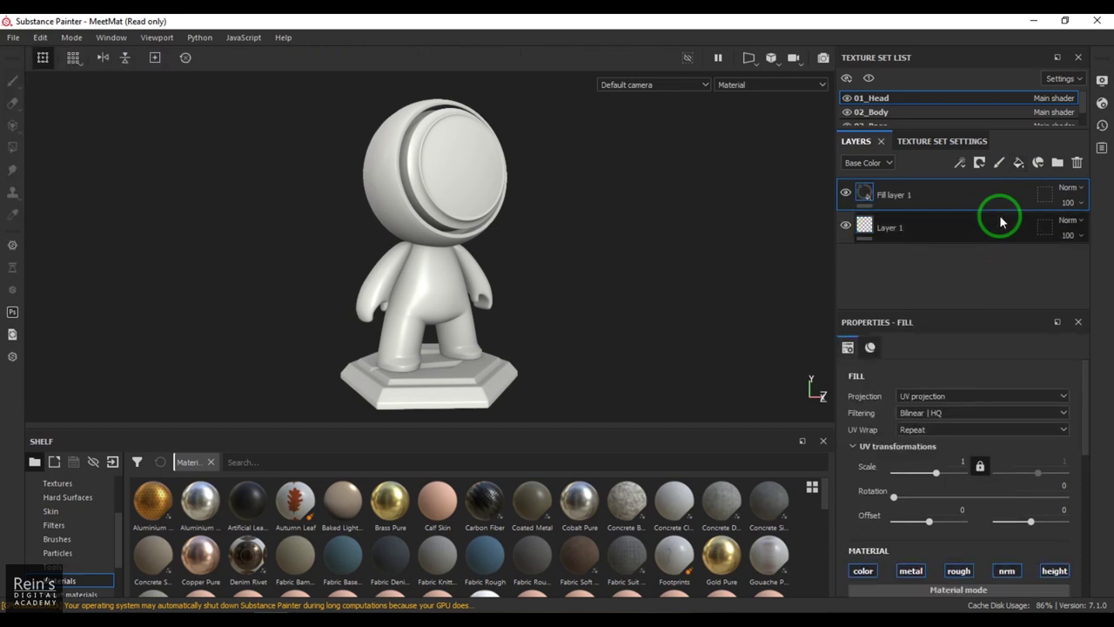
# Step: Delete the empty paint layer below Fill layer 1 and set the fill's base color to dark red
pyautogui.click(996, 228)
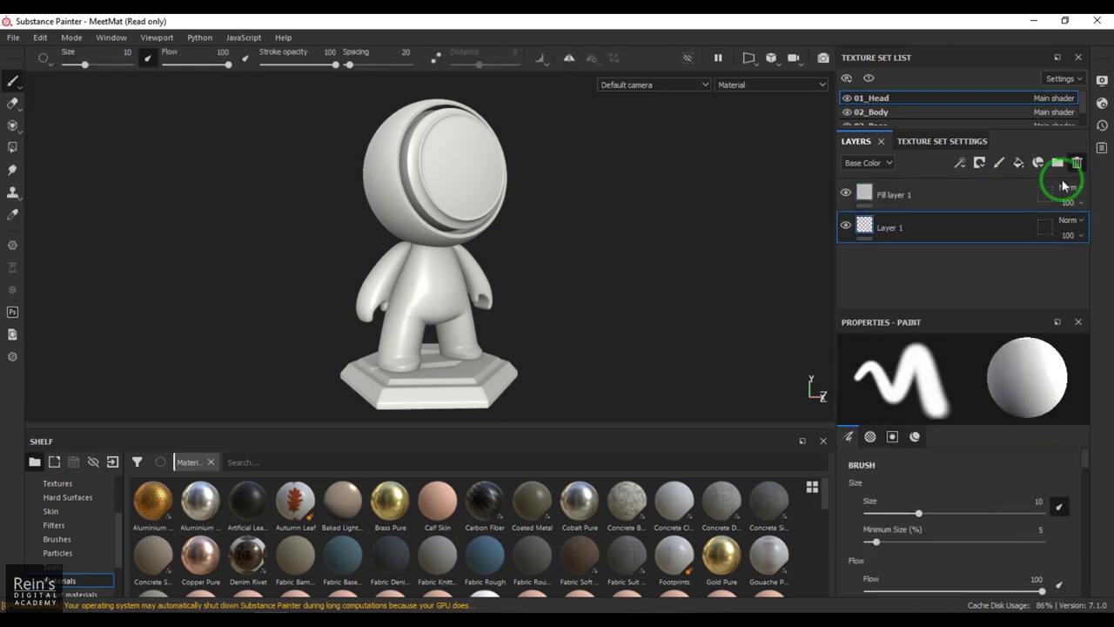
pyautogui.click(1077, 163)
pyautogui.scroll(-4, 988, 540)
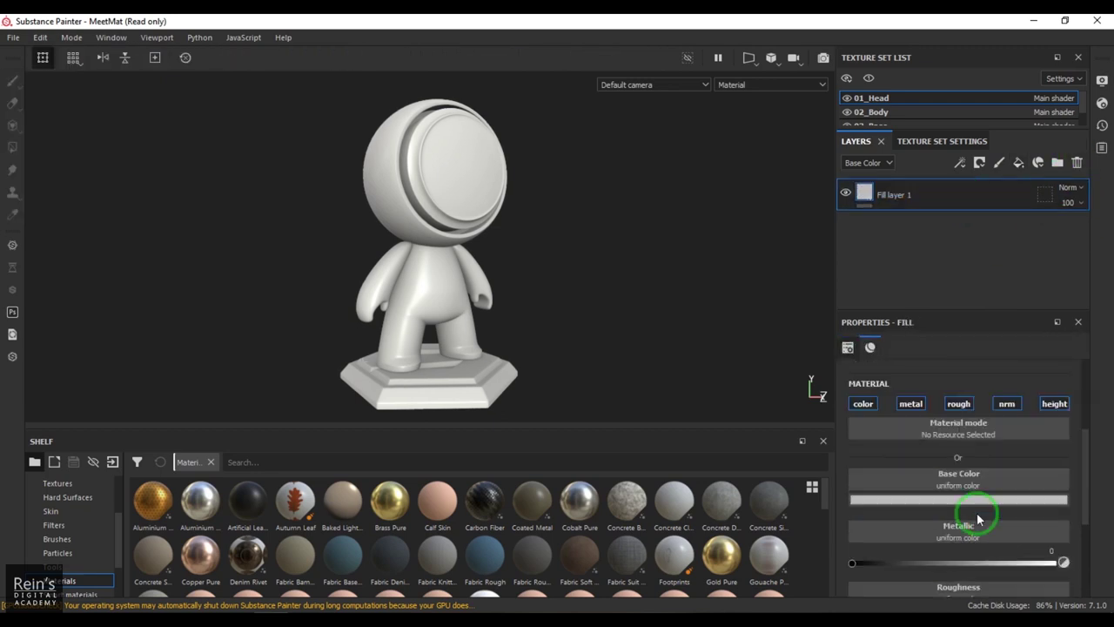
pyautogui.click(978, 500)
pyautogui.click(1022, 409)
pyautogui.click(1036, 309)
pyautogui.click(1103, 250)
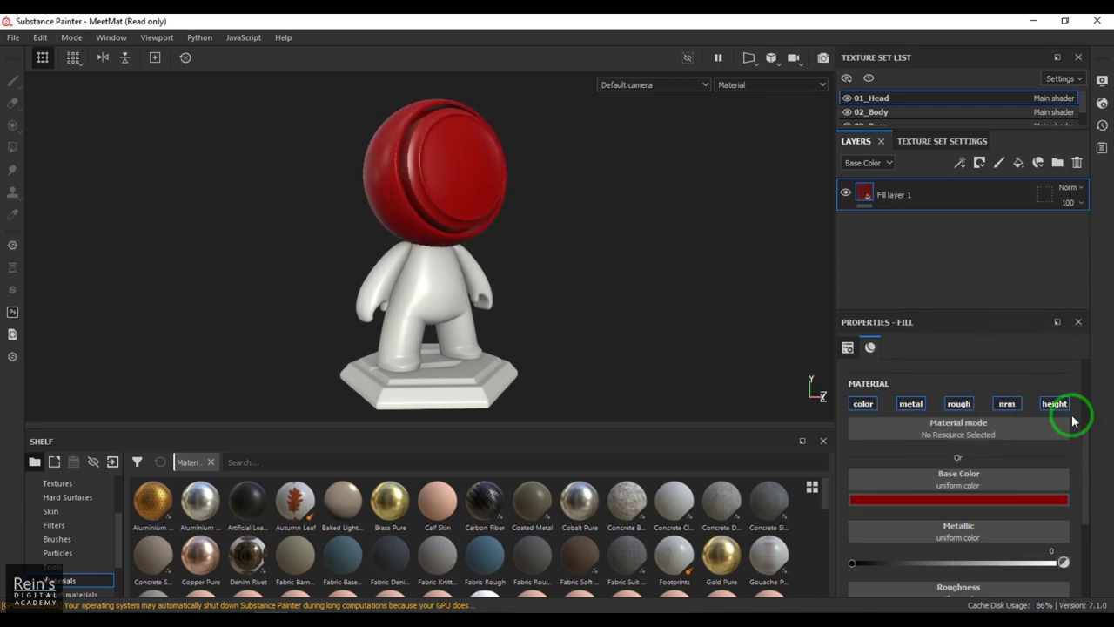
# Step: Set Fill layer 1's metallic to 1, its roughness to 0 and its height to 0.1892
pyautogui.keyDown('alt'); pyautogui.moveTo(637, 218); pyautogui.dragTo(527, 207); pyautogui.keyUp('alt')
pyautogui.keyDown('alt'); pyautogui.moveTo(527, 207); pyautogui.dragTo(641, 266, button='right'); pyautogui.keyUp('alt')
pyautogui.keyDown('alt'); pyautogui.moveTo(642, 266); pyautogui.dragTo(583, 373, button='middle'); pyautogui.keyUp('alt')
pyautogui.keyDown('alt'); pyautogui.moveTo(554, 244); pyautogui.dragTo(678, 265, button='right'); pyautogui.keyUp('alt')
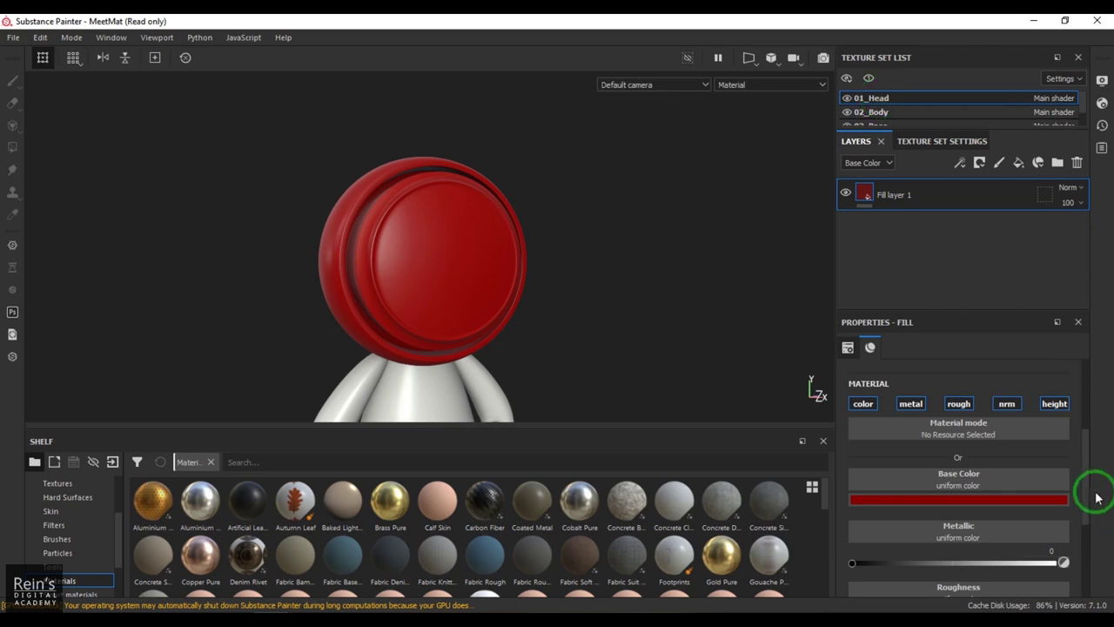
pyautogui.moveTo(1087, 475); pyautogui.dragTo(1085, 508)
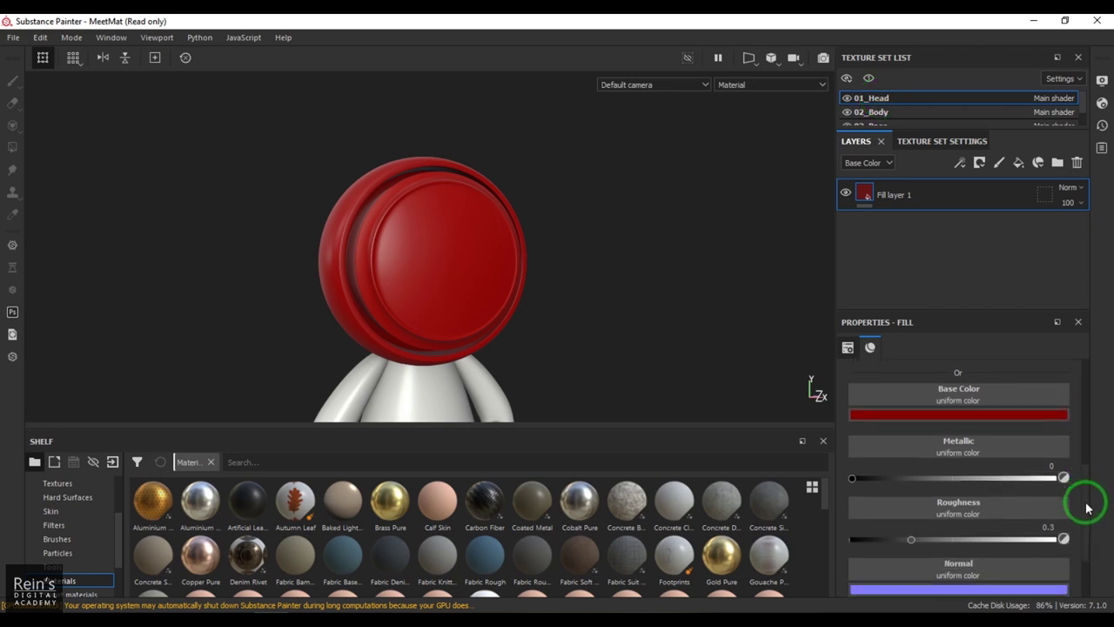
pyautogui.moveTo(866, 485); pyautogui.dragTo(1106, 475)
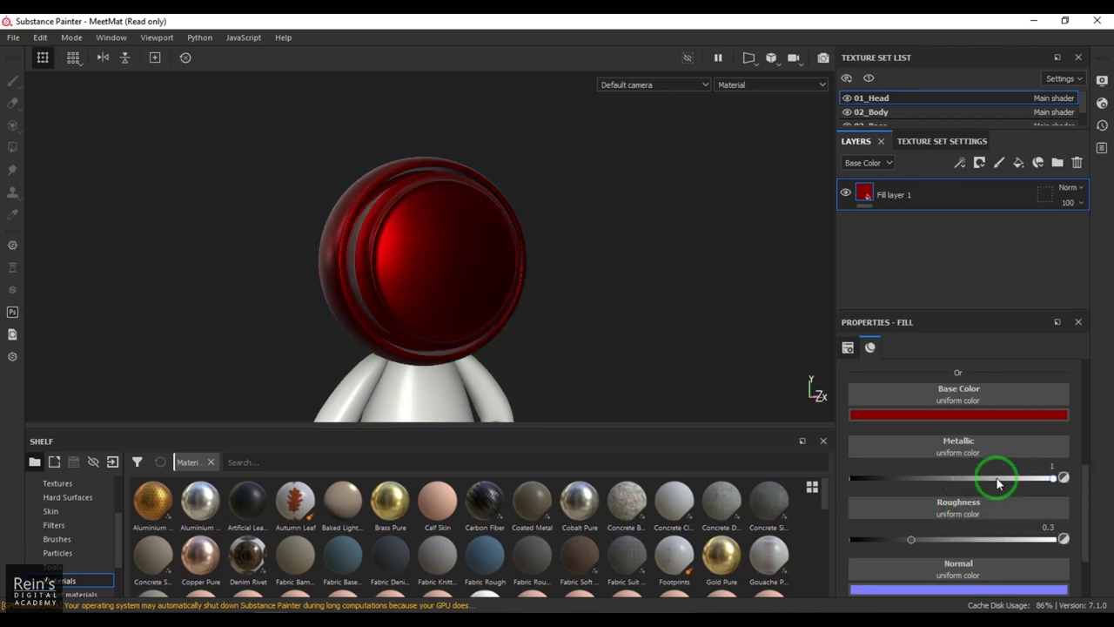
pyautogui.moveTo(909, 542); pyautogui.dragTo(828, 534)
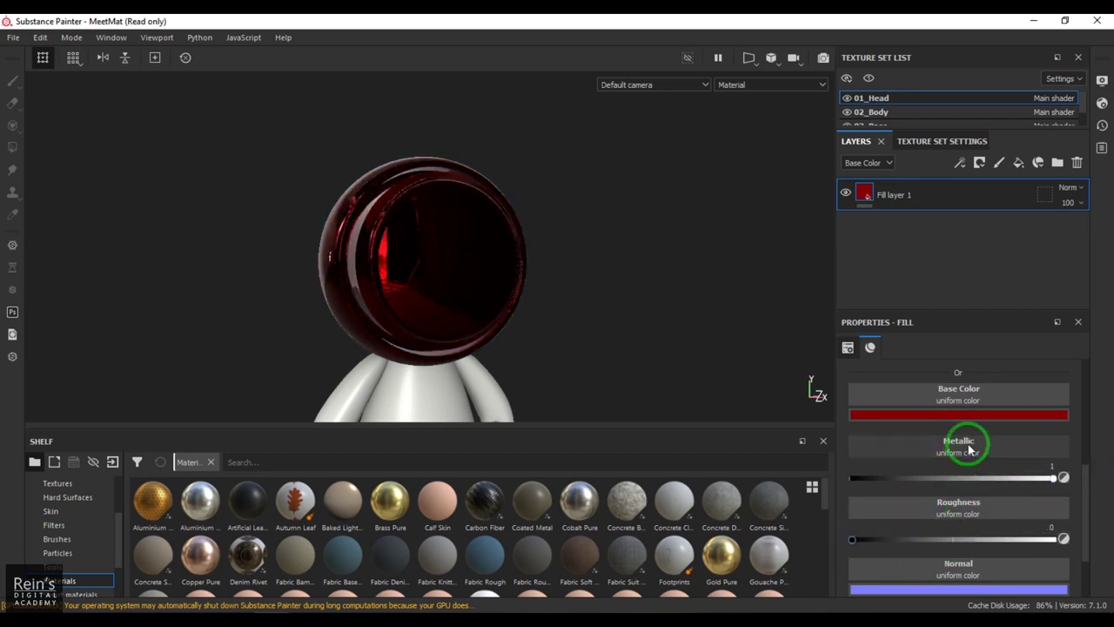
pyautogui.scroll(-3, 975, 485)
pyautogui.moveTo(951, 574); pyautogui.dragTo(972, 576)
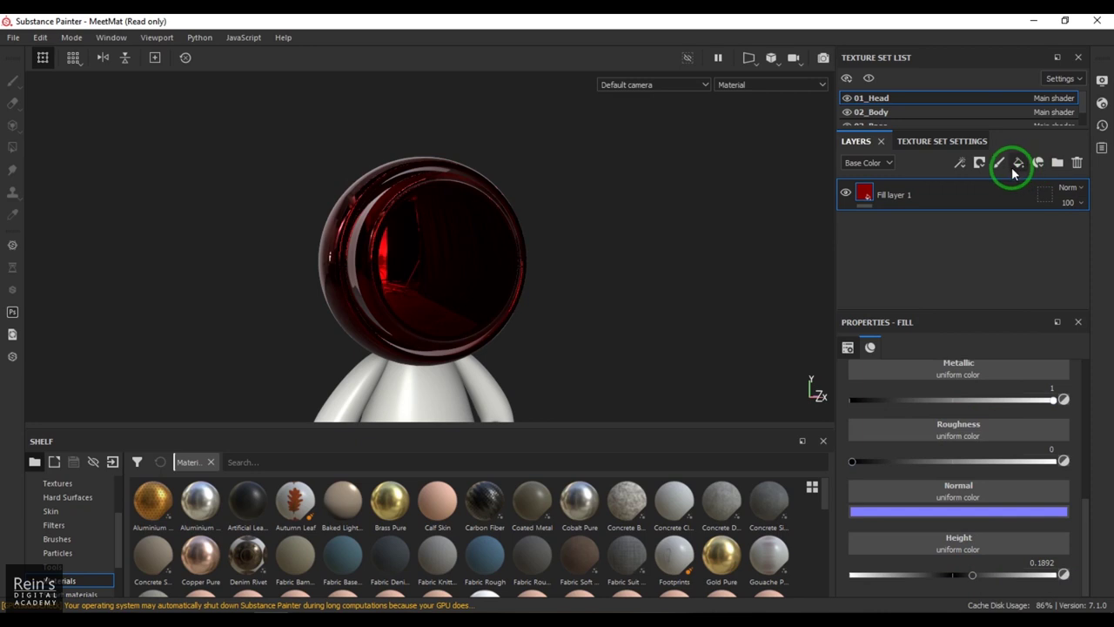
# Step: Add a second fill layer with a bright red base color and delete the dark red Fill layer 1
pyautogui.click(1017, 165)
pyautogui.click(947, 228)
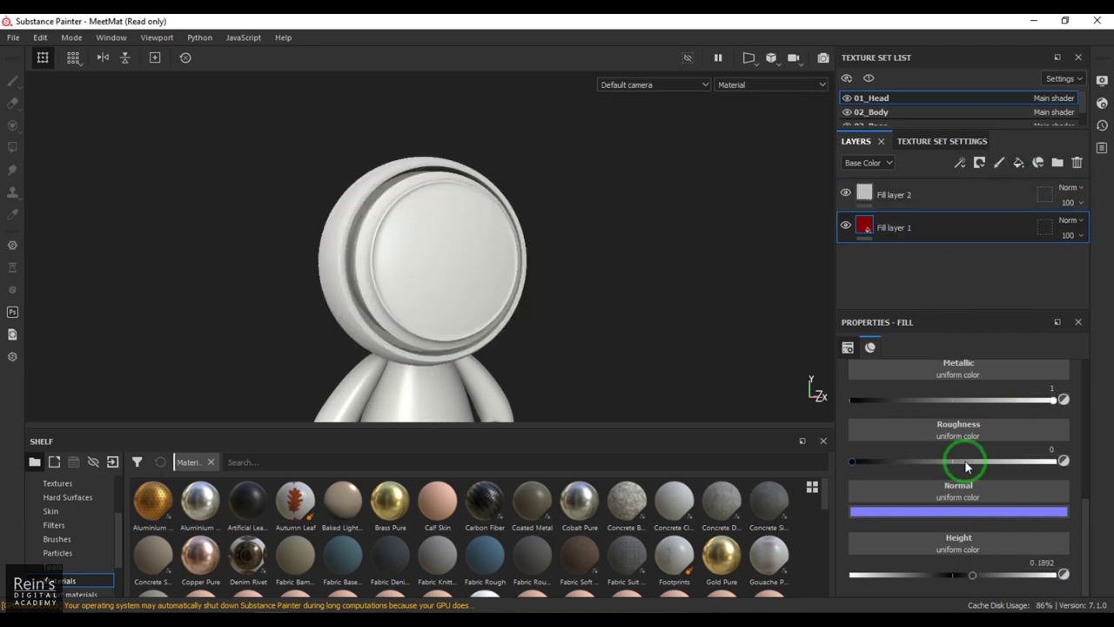
pyautogui.scroll(5, 1027, 483)
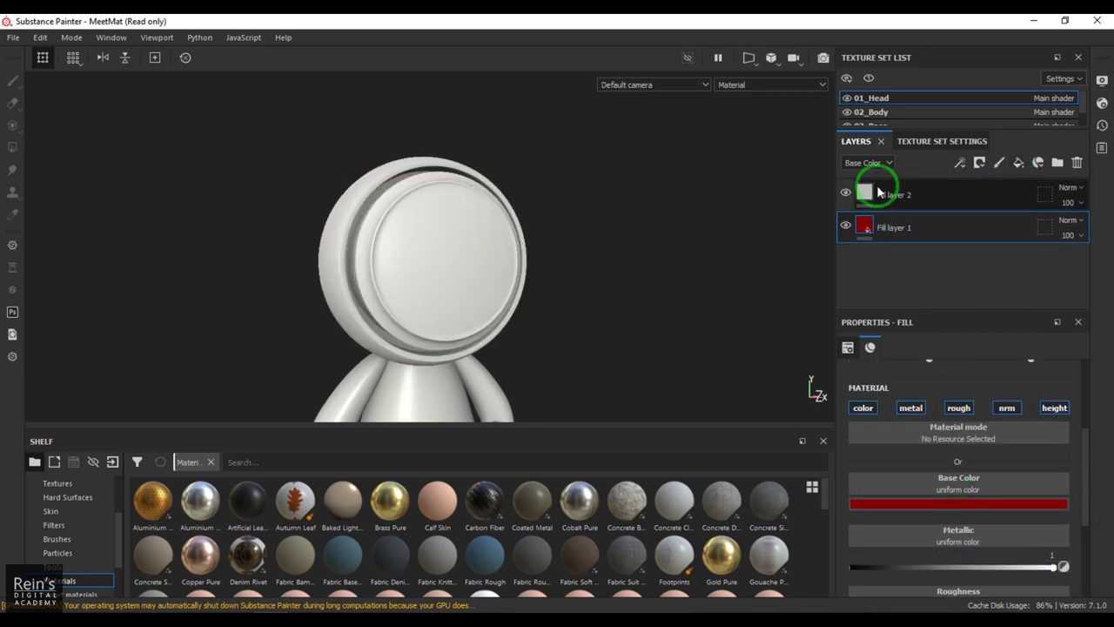
pyautogui.click(917, 201)
pyautogui.click(957, 503)
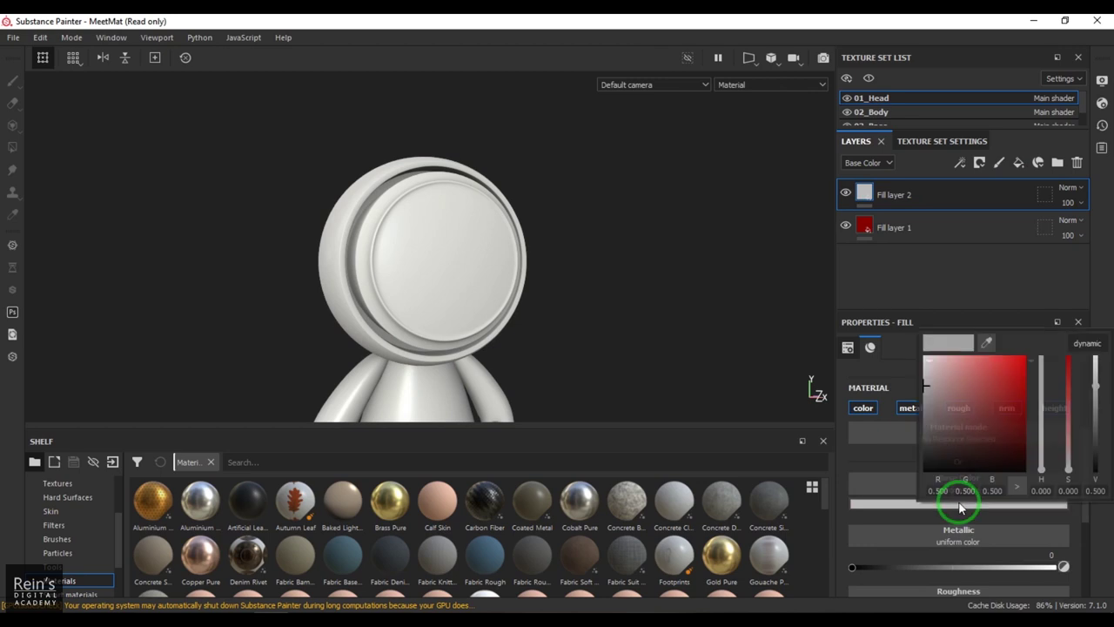
pyautogui.moveTo(988, 394); pyautogui.dragTo(1016, 374)
pyautogui.click(1088, 248)
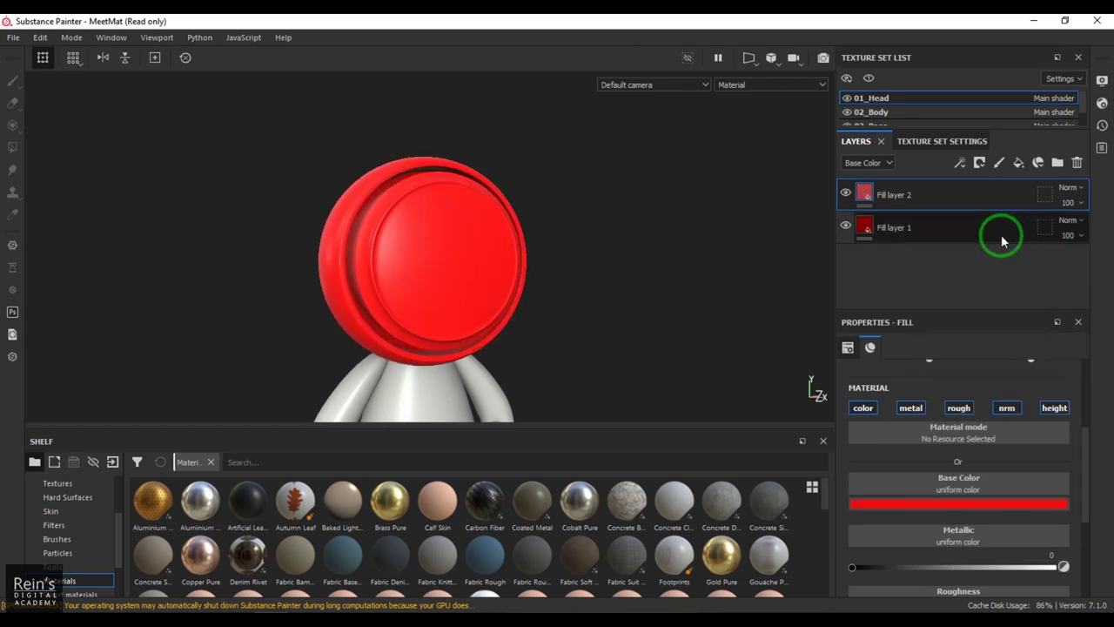
pyautogui.click(1009, 228)
pyautogui.click(1076, 162)
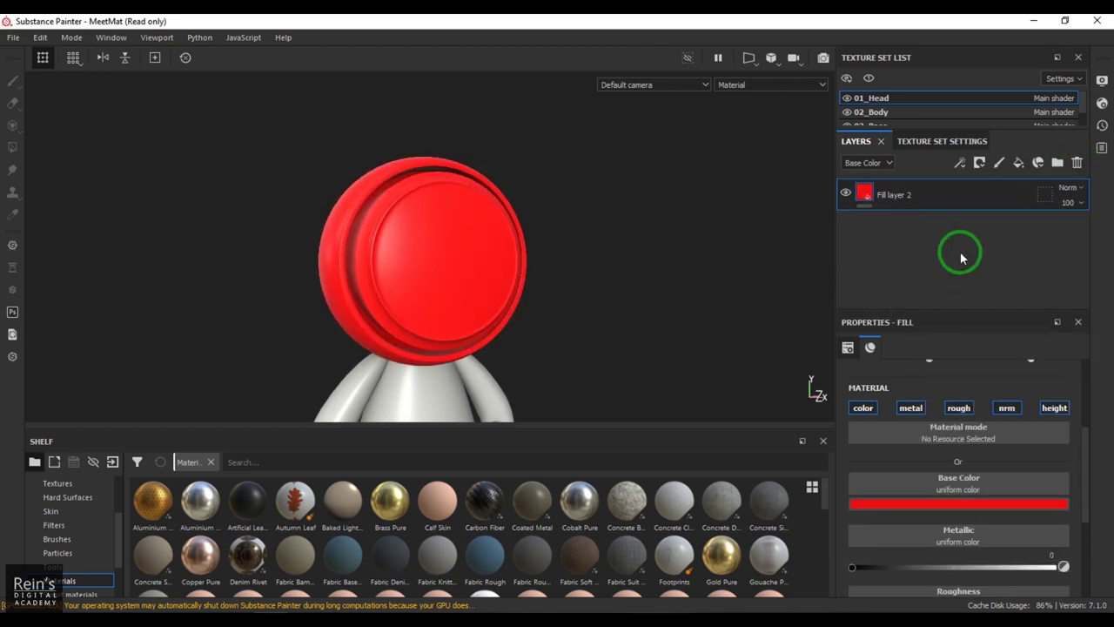
# Step: Add a paint layer above the red fill and paint a white wavy stroke on the head's front disc
pyautogui.click(997, 165)
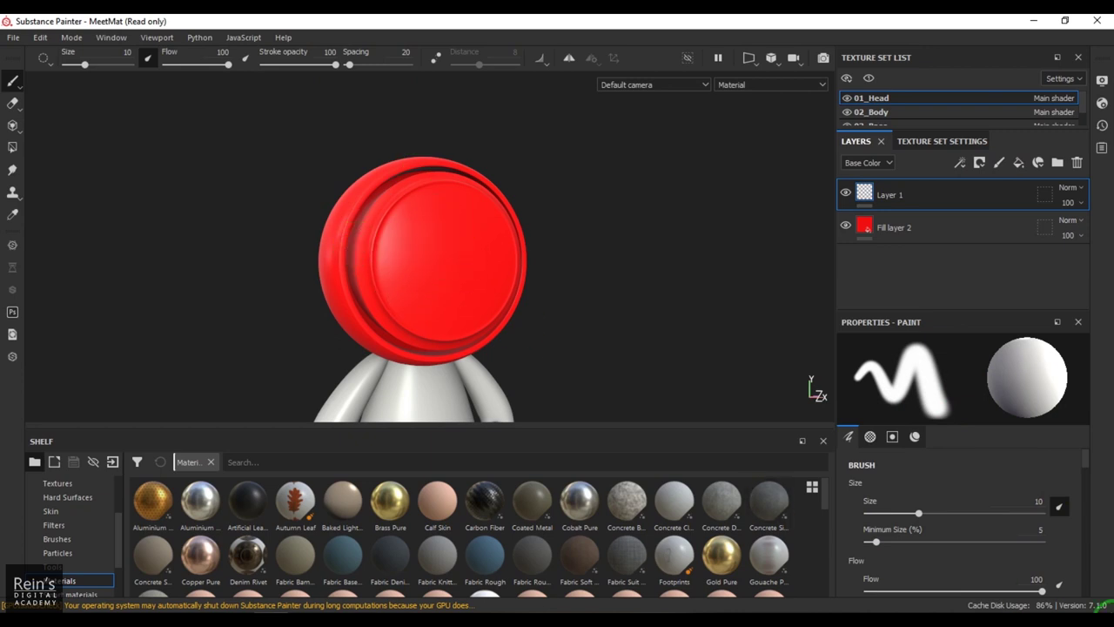
pyautogui.moveTo(1084, 469)
pyautogui.mouseDown()
pyautogui.moveTo(1096, 607)
pyautogui.moveTo(1094, 542)
pyautogui.moveTo(1097, 571)
pyautogui.mouseUp()
pyautogui.moveTo(440, 228); pyautogui.dragTo(428, 313)
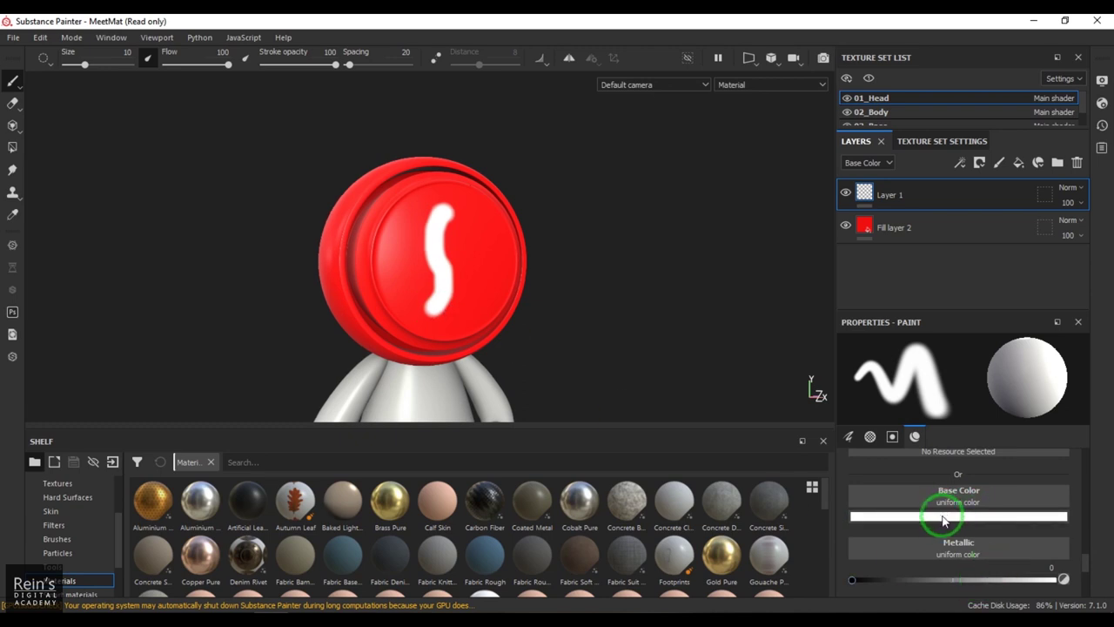
# Step: Set the brush material's roughness to 0.0338, raise its height slightly and paint a second white wavy stroke beside the first
pyautogui.scroll(-1, 943, 520)
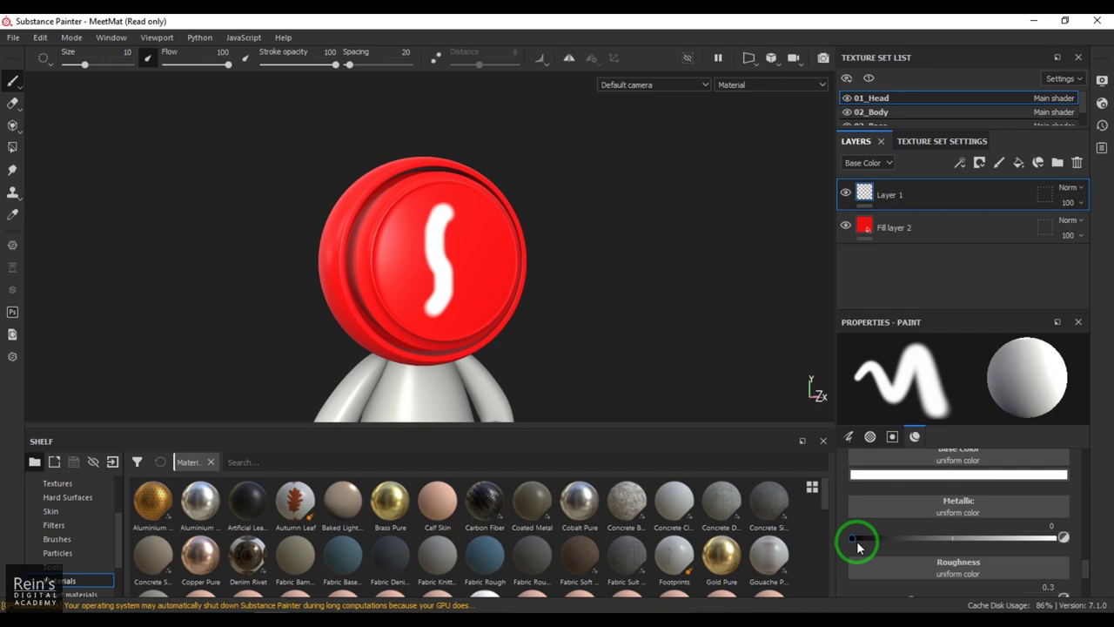
pyautogui.scroll(-2, 856, 540)
pyautogui.moveTo(873, 537); pyautogui.dragTo(879, 523)
pyautogui.scroll(-2, 909, 516)
pyautogui.moveTo(952, 574); pyautogui.dragTo(971, 581)
pyautogui.scroll(2, 969, 539)
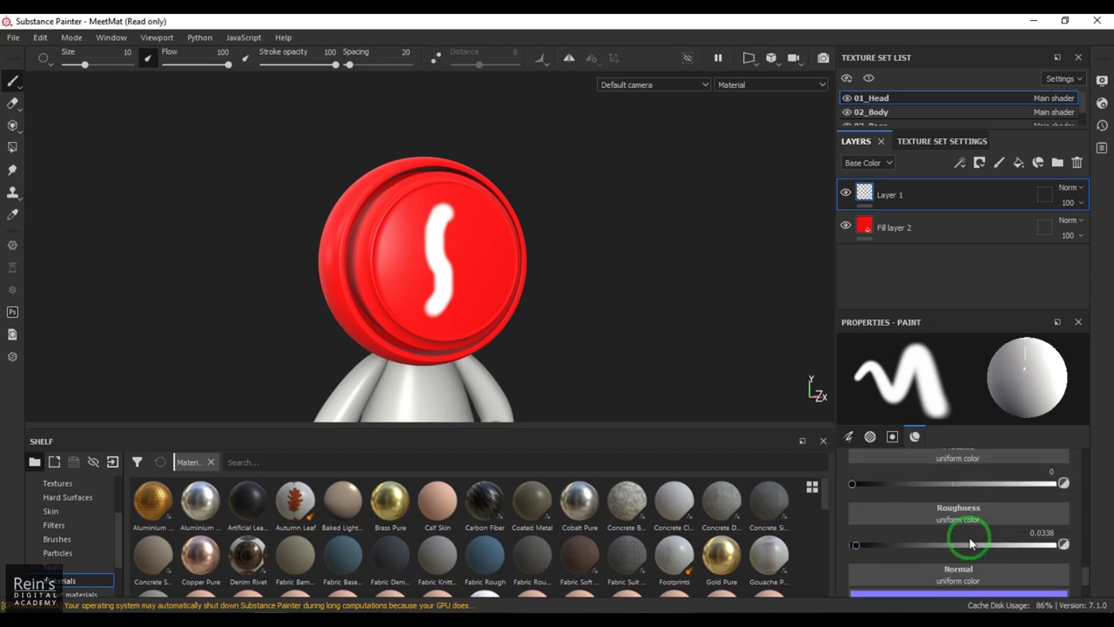
pyautogui.scroll(2, 963, 544)
pyautogui.moveTo(485, 216)
pyautogui.mouseDown()
pyautogui.moveTo(487, 261)
pyautogui.moveTo(461, 306)
pyautogui.mouseUp()
pyautogui.keyDown('alt'); pyautogui.moveTo(537, 313); pyautogui.dragTo(512, 298); pyautogui.keyUp('alt')
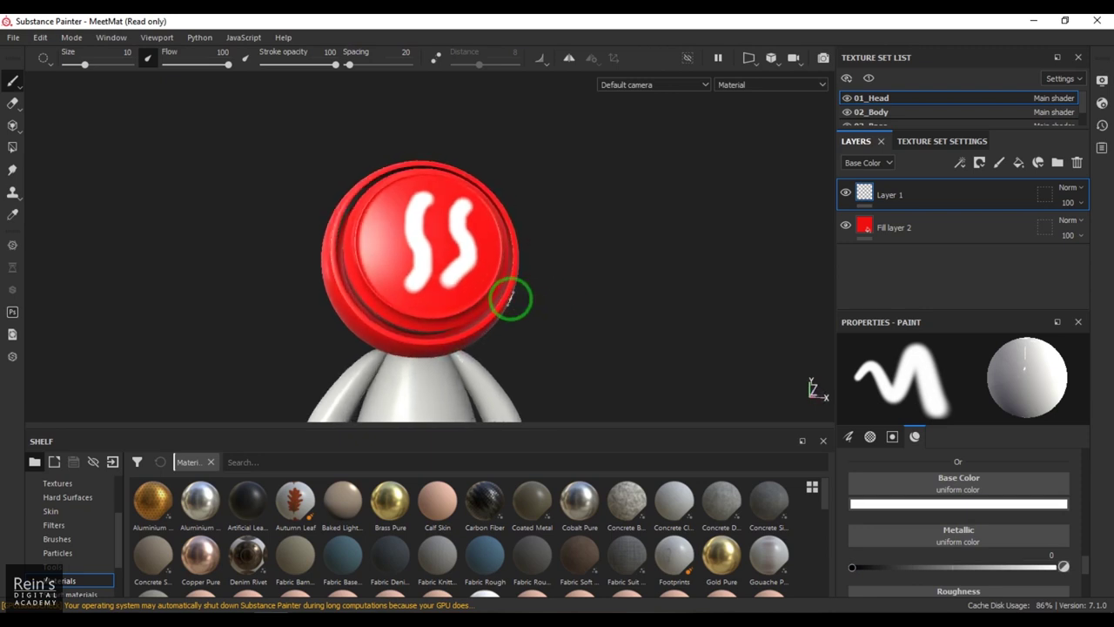
# Step: Set the brush material's metallic to 1 and paint a wavy metallic stroke on the side of the head
pyautogui.scroll(-1, 948, 540)
pyautogui.scroll(1, 965, 532)
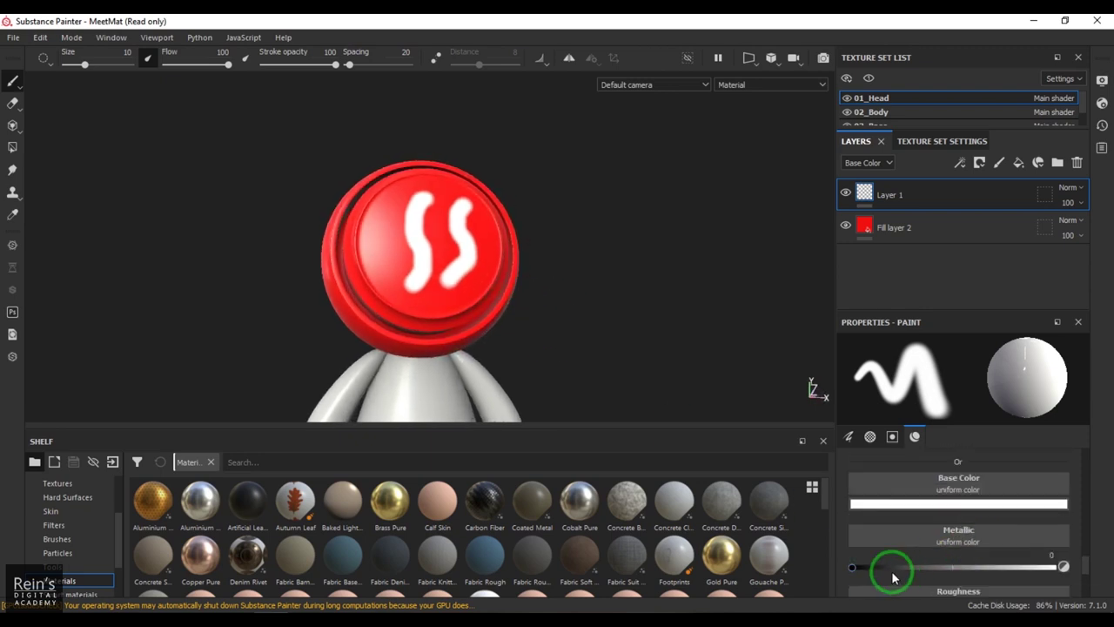
pyautogui.moveTo(858, 566); pyautogui.dragTo(1101, 545)
pyautogui.moveTo(619, 316)
pyautogui.keyDown('alt'); pyautogui.mouseDown()
pyautogui.moveTo(570, 335)
pyautogui.moveTo(556, 325)
pyautogui.moveTo(783, 331)
pyautogui.mouseUp(); pyautogui.keyUp('alt')
pyautogui.moveTo(409, 202)
pyautogui.mouseDown()
pyautogui.moveTo(418, 292)
pyautogui.moveTo(551, 313)
pyautogui.moveTo(502, 331)
pyautogui.moveTo(419, 295)
pyautogui.moveTo(557, 305)
pyautogui.moveTo(450, 304)
pyautogui.moveTo(450, 288)
pyautogui.moveTo(391, 271)
pyautogui.moveTo(410, 274)
pyautogui.mouseUp()
pyautogui.scroll(3, 446, 287)
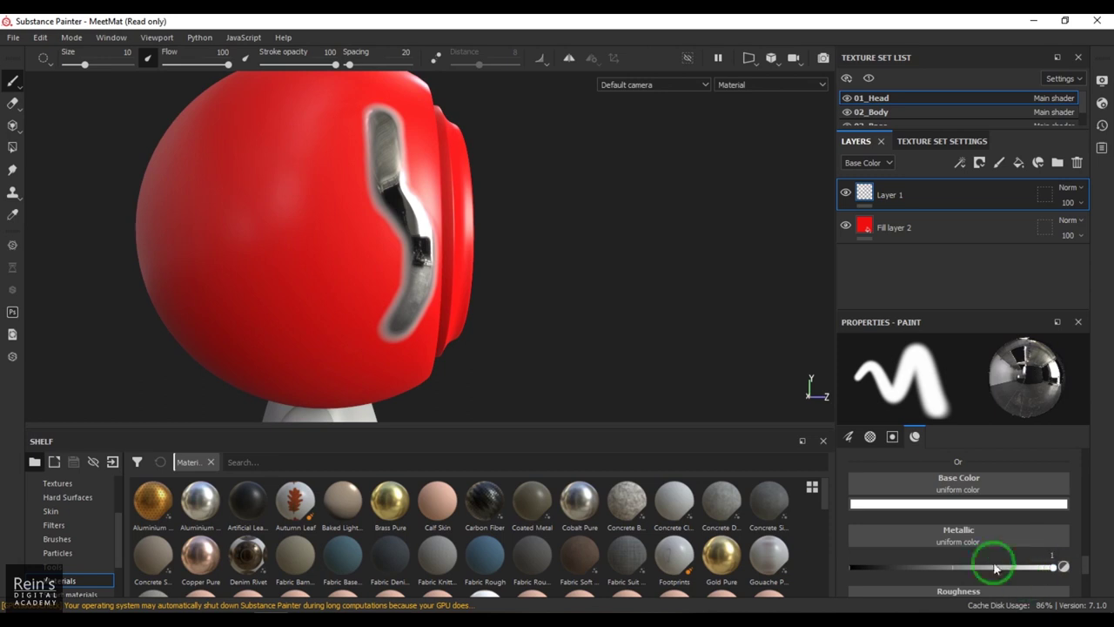
# Step: Examine the Metallic channel alone on the painted head and return the viewport to the Material display
pyautogui.click(771, 85)
pyautogui.click(766, 135)
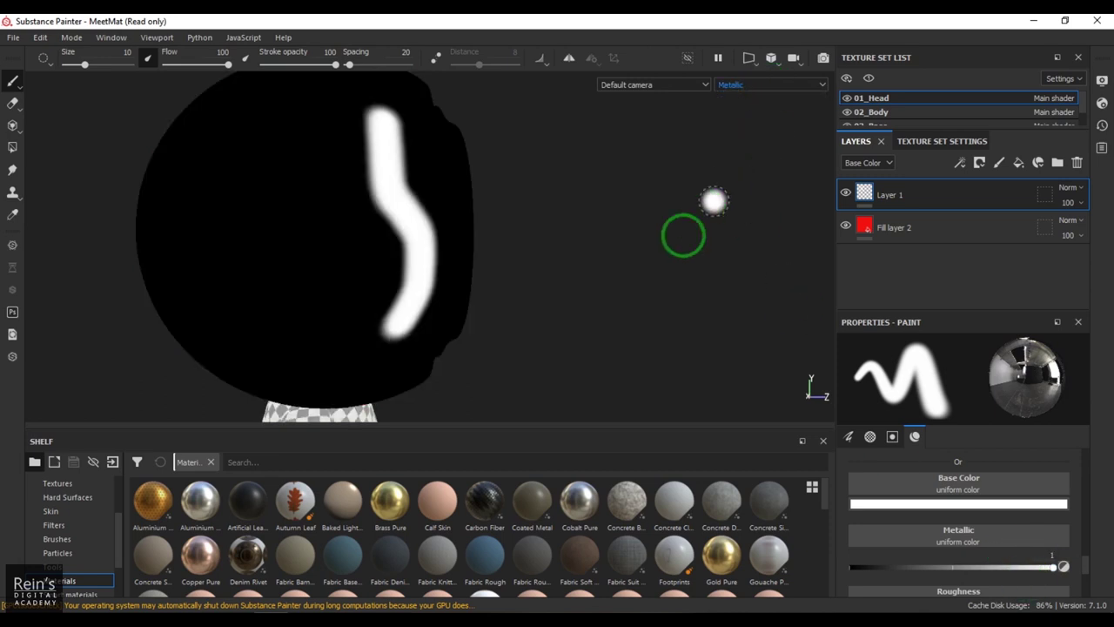
pyautogui.keyDown('alt'); pyautogui.moveTo(566, 281); pyautogui.dragTo(709, 224); pyautogui.keyUp('alt')
pyautogui.keyDown('alt'); pyautogui.moveTo(615, 214); pyautogui.dragTo(734, 82); pyautogui.keyUp('alt')
pyautogui.click(737, 85)
pyautogui.click(737, 105)
# Step: Paint more metallic strokes on the head, one with increased roughness and one with roughness set to 0
pyautogui.keyDown('alt'); pyautogui.moveTo(556, 287); pyautogui.dragTo(539, 224); pyautogui.keyUp('alt')
pyautogui.scroll(-3, 989, 567)
pyautogui.moveTo(856, 545); pyautogui.dragTo(922, 545)
pyautogui.moveTo(433, 224)
pyautogui.mouseDown()
pyautogui.moveTo(336, 192)
pyautogui.moveTo(373, 318)
pyautogui.moveTo(559, 294)
pyautogui.moveTo(655, 325)
pyautogui.moveTo(398, 316)
pyautogui.mouseUp()
pyautogui.moveTo(877, 545); pyautogui.dragTo(840, 545)
pyautogui.moveTo(452, 302)
pyautogui.mouseDown()
pyautogui.moveTo(462, 390)
pyautogui.moveTo(537, 221)
pyautogui.moveTo(626, 253)
pyautogui.moveTo(475, 261)
pyautogui.moveTo(502, 243)
pyautogui.moveTo(470, 242)
pyautogui.moveTo(443, 298)
pyautogui.moveTo(577, 267)
pyautogui.moveTo(505, 269)
pyautogui.moveTo(530, 271)
pyautogui.mouseUp()
# Step: Reduce the brush size to 3.11
pyautogui.press('[')
pyautogui.press('[')
pyautogui.press('[')
pyautogui.press('[')
pyautogui.press('[')
pyautogui.press('[')
pyautogui.press('[')
pyautogui.press('[')
pyautogui.press('[')
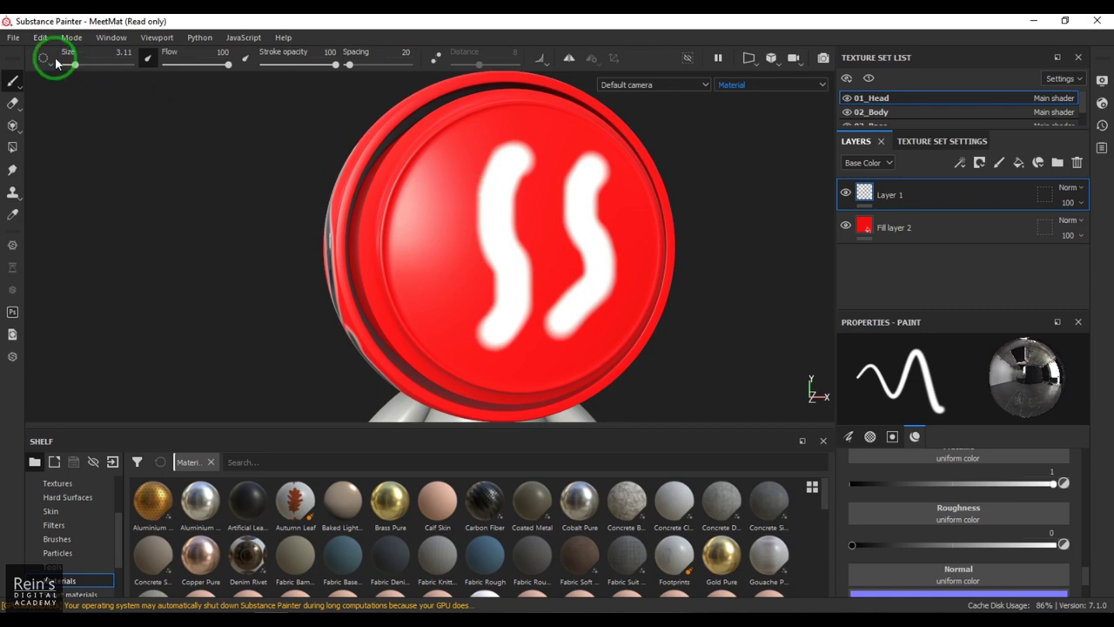
pyautogui.click(1066, 539)
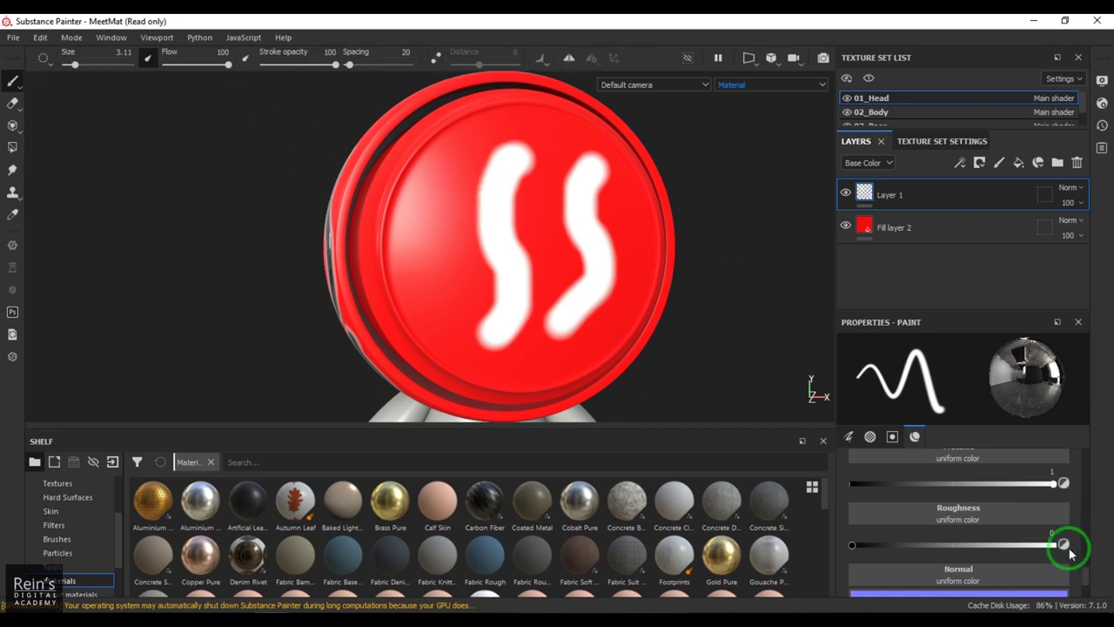
pyautogui.moveTo(1086, 581); pyautogui.dragTo(1080, 468)
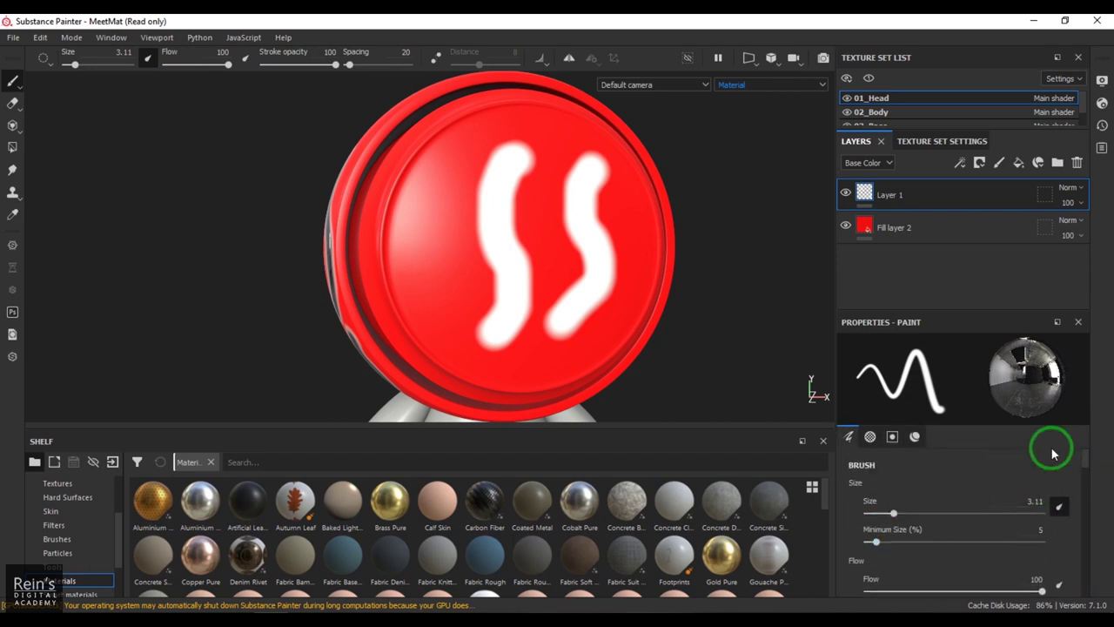
# Step: Set the brush size to 1.86 and undo the thin wavy test stroke on the front disc
pyautogui.moveTo(454, 258)
pyautogui.keyDown('alt'); pyautogui.mouseDown()
pyautogui.moveTo(444, 256)
pyautogui.moveTo(453, 243)
pyautogui.mouseUp(); pyautogui.keyUp('alt')
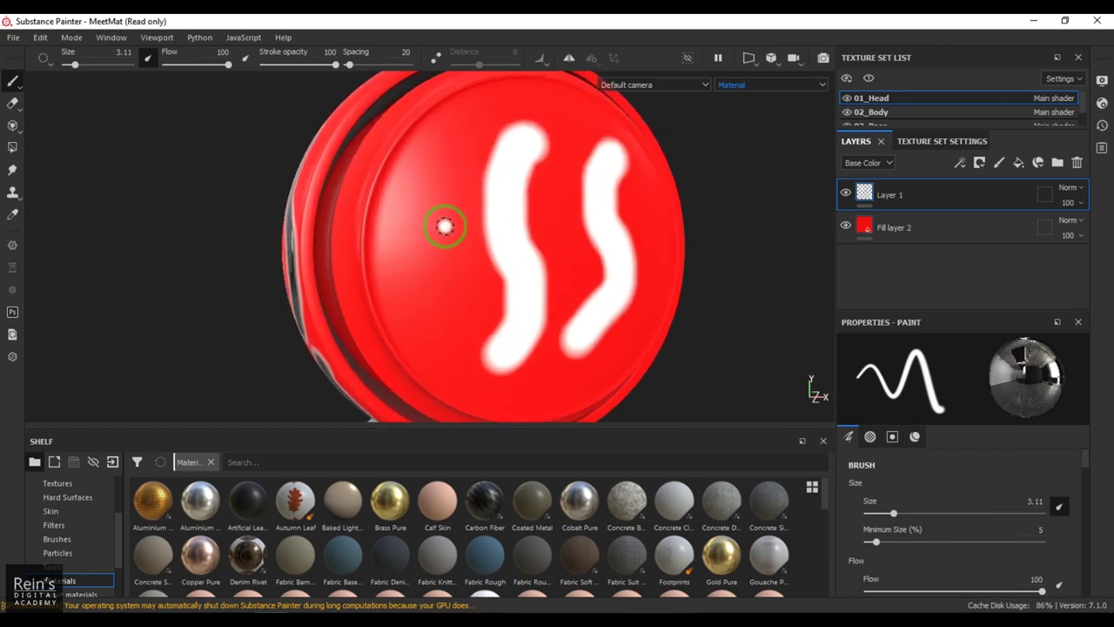
pyautogui.press(']')
pyautogui.press(']')
pyautogui.press(']')
pyautogui.press(']')
pyautogui.press(']')
pyautogui.press(']')
pyautogui.press(']')
pyautogui.press(']')
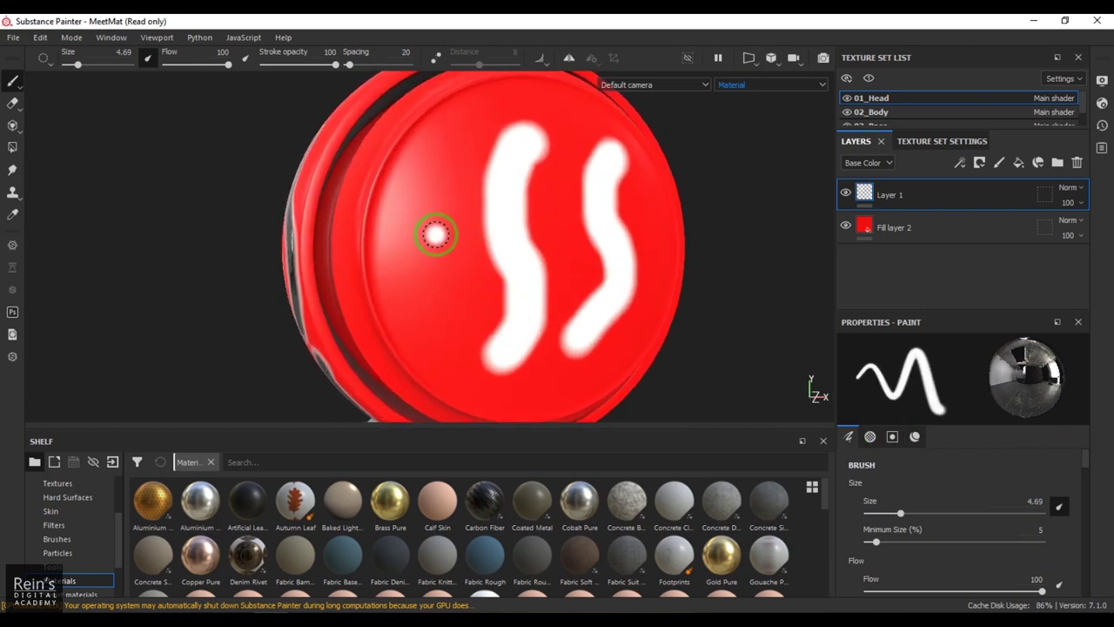
pyautogui.keyDown('ctrl'); pyautogui.moveTo(435, 234); pyautogui.dragTo(435, 235, button='right'); pyautogui.keyUp('ctrl')
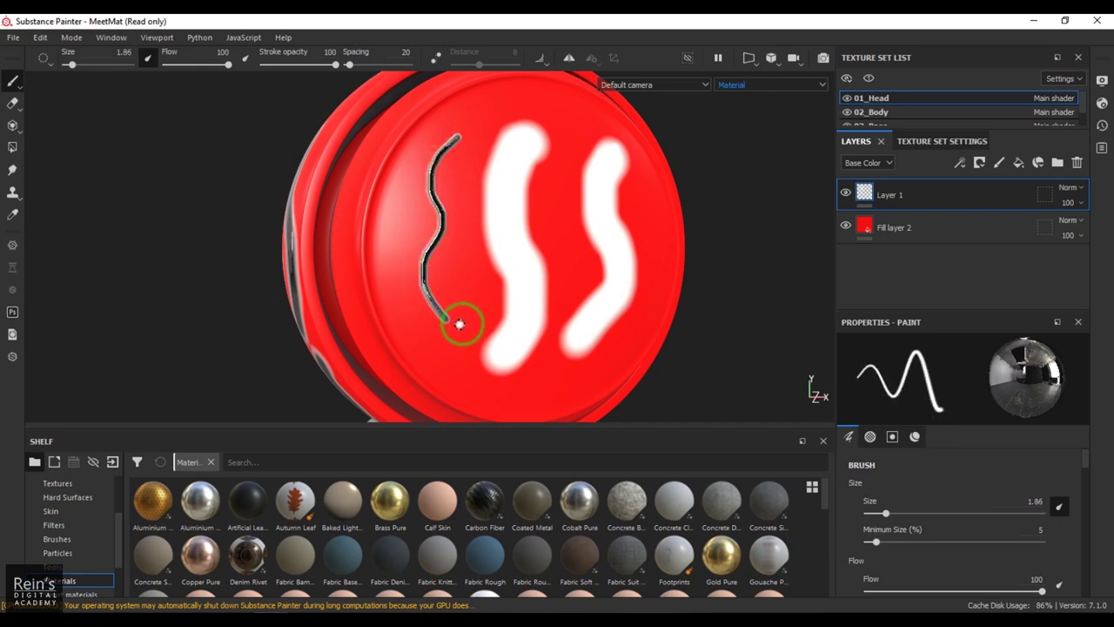
pyautogui.hotkey('ctrl', 'z')
# Step: Paint a straight near-vertical metallic line and a closed triangle of straight lines on the front disc
pyautogui.keyDown('alt'); pyautogui.moveTo(548, 261); pyautogui.dragTo(426, 225); pyautogui.keyUp('alt')
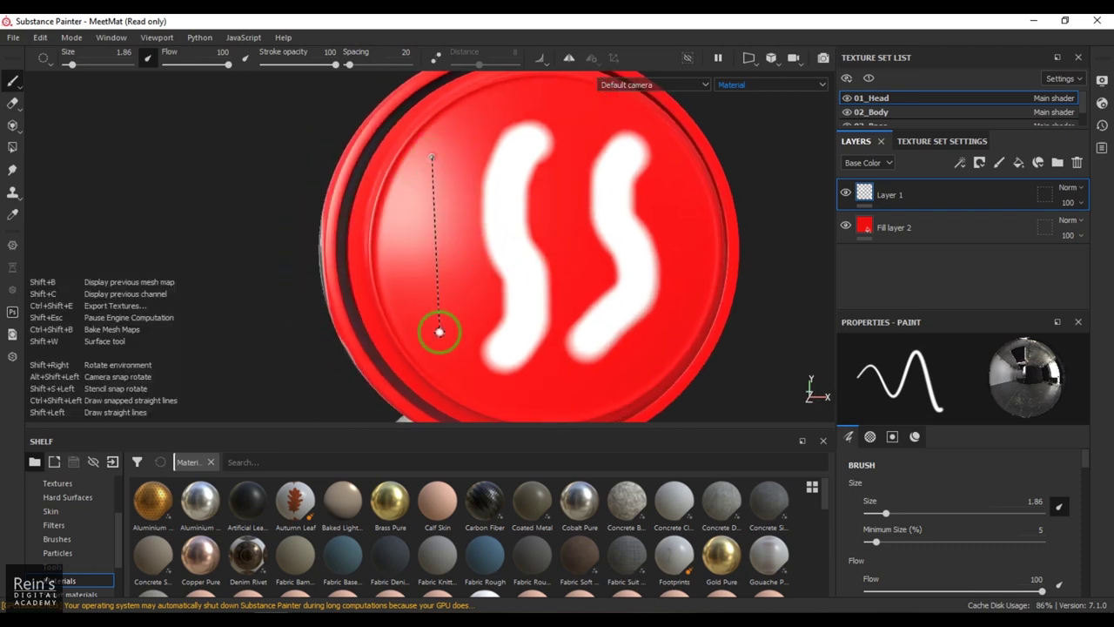
pyautogui.keyDown('shift'); pyautogui.click(439, 332); pyautogui.keyUp('shift')
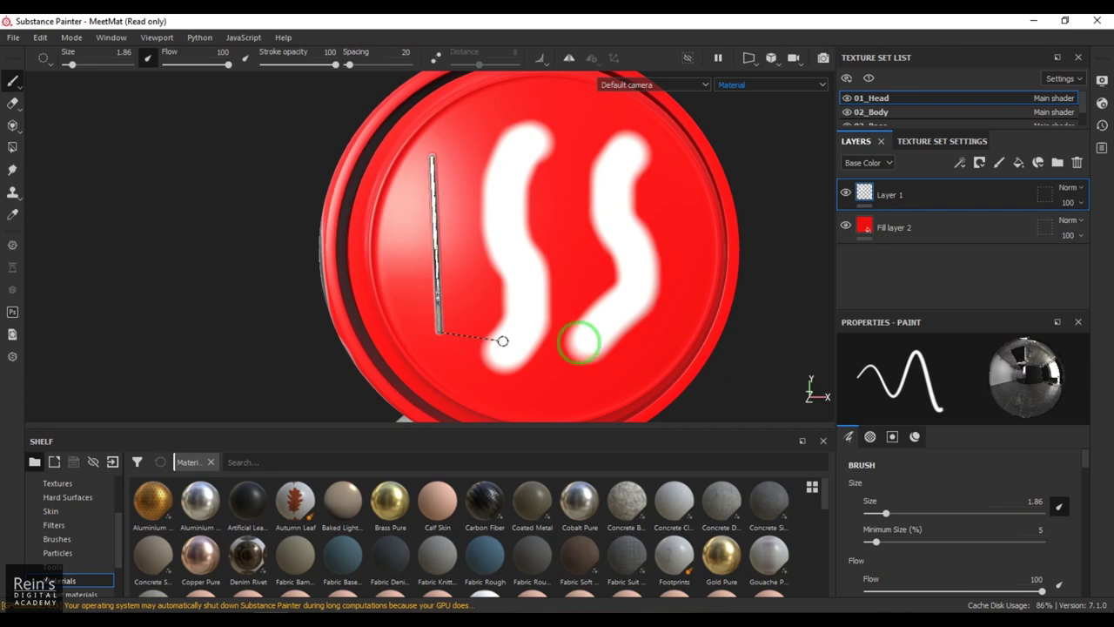
pyautogui.moveTo(497, 279)
pyautogui.keyDown('alt'); pyautogui.mouseDown()
pyautogui.moveTo(566, 267)
pyautogui.moveTo(471, 273)
pyautogui.mouseUp(); pyautogui.keyUp('alt')
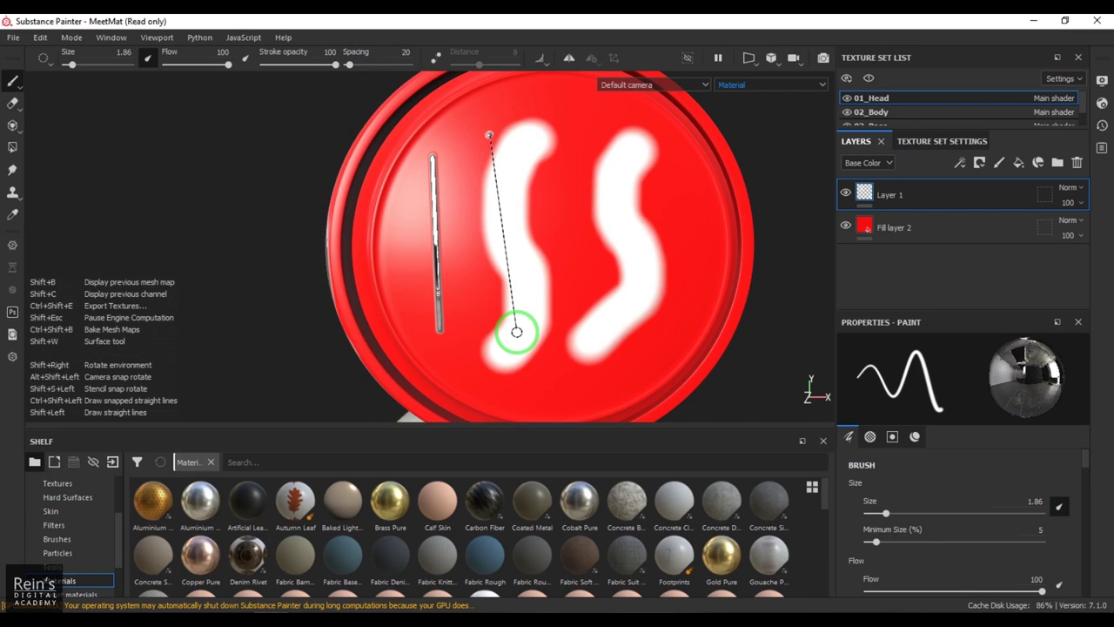
pyautogui.keyDown('shift'); pyautogui.click(687, 209); pyautogui.keyUp('shift')
pyautogui.keyDown('shift'); pyautogui.click(589, 369); pyautogui.keyUp('shift')
pyautogui.keyDown('shift'); pyautogui.click(489, 135); pyautogui.keyUp('shift')
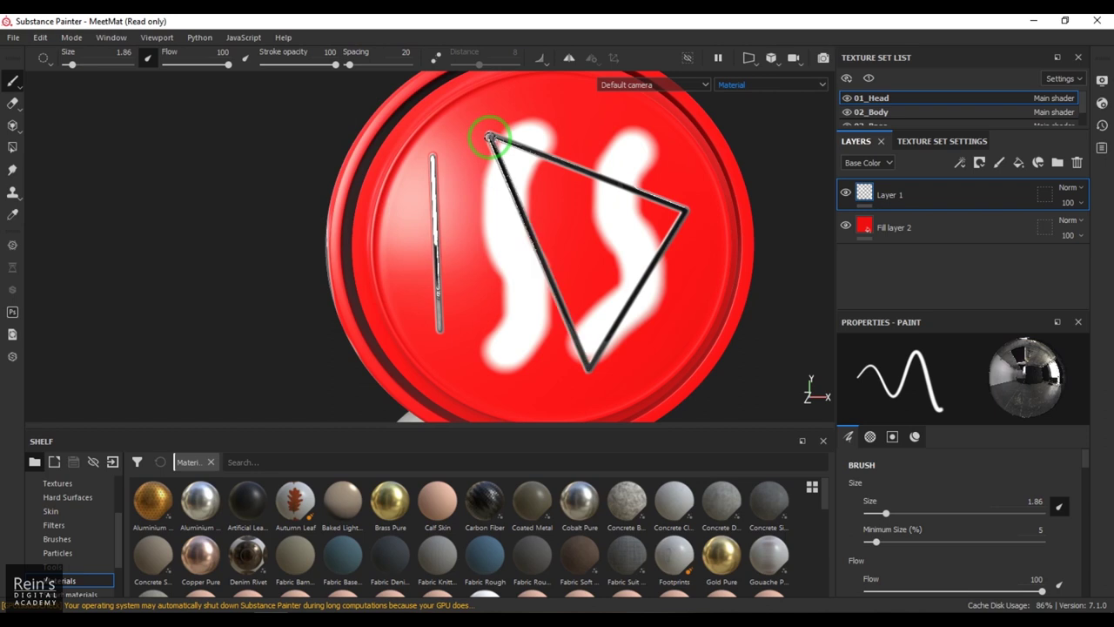
pyautogui.moveTo(617, 296)
pyautogui.keyDown('alt'); pyautogui.mouseDown()
pyautogui.moveTo(465, 252)
pyautogui.moveTo(455, 288)
pyautogui.moveTo(645, 299)
pyautogui.mouseUp(); pyautogui.keyUp('alt')
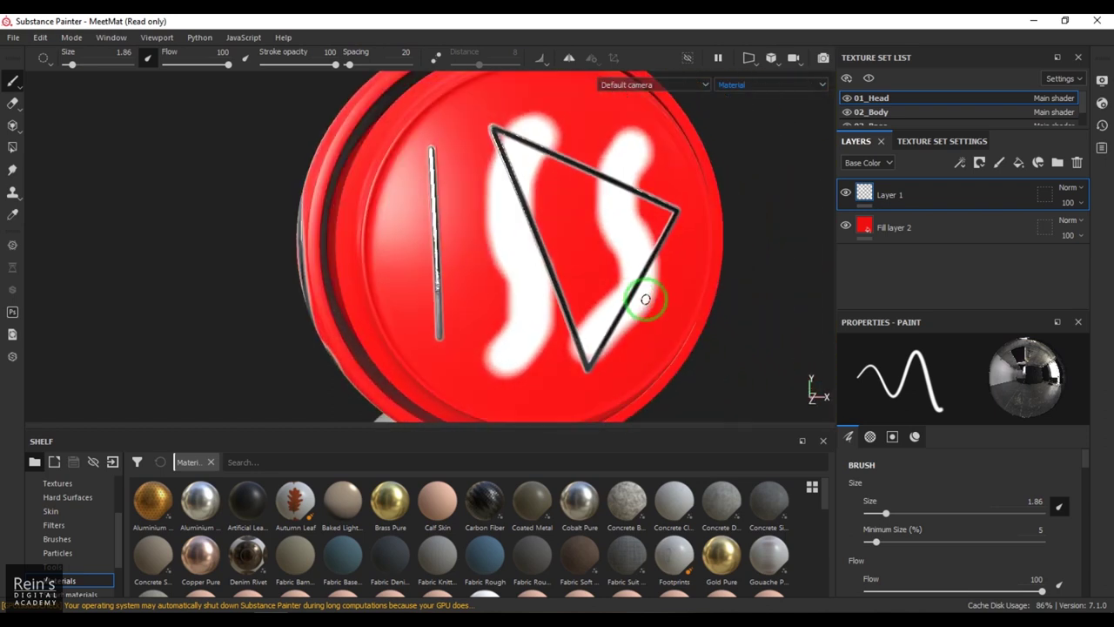
# Step: Delete the painted Layer 1 and add a fresh empty paint layer above the red fill
pyautogui.click(1078, 163)
pyautogui.click(998, 163)
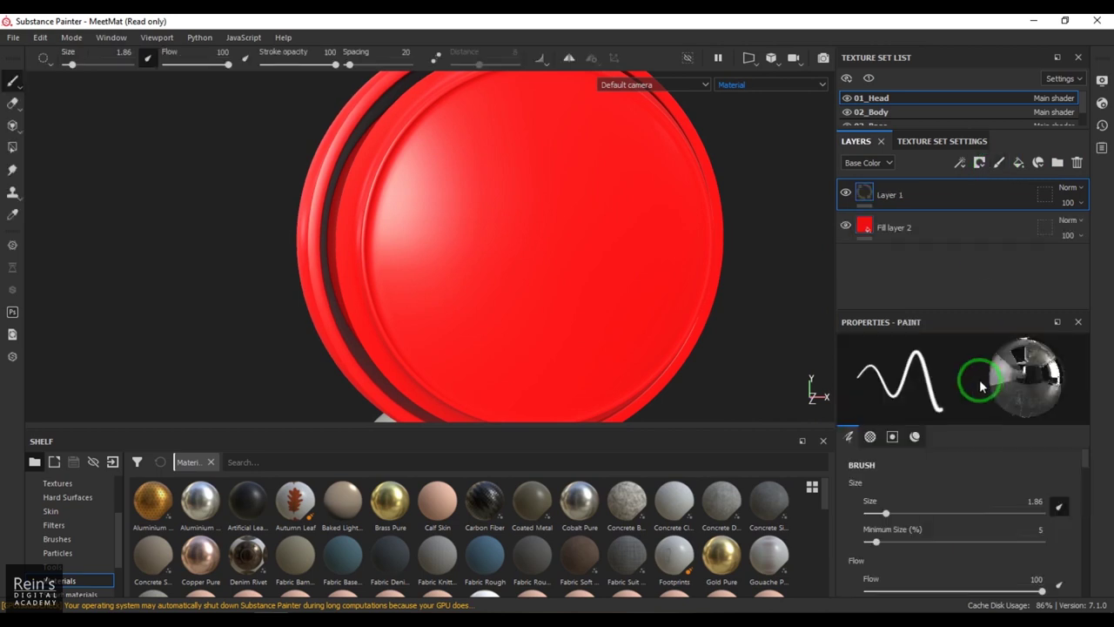
pyautogui.scroll(-8, 1030, 601)
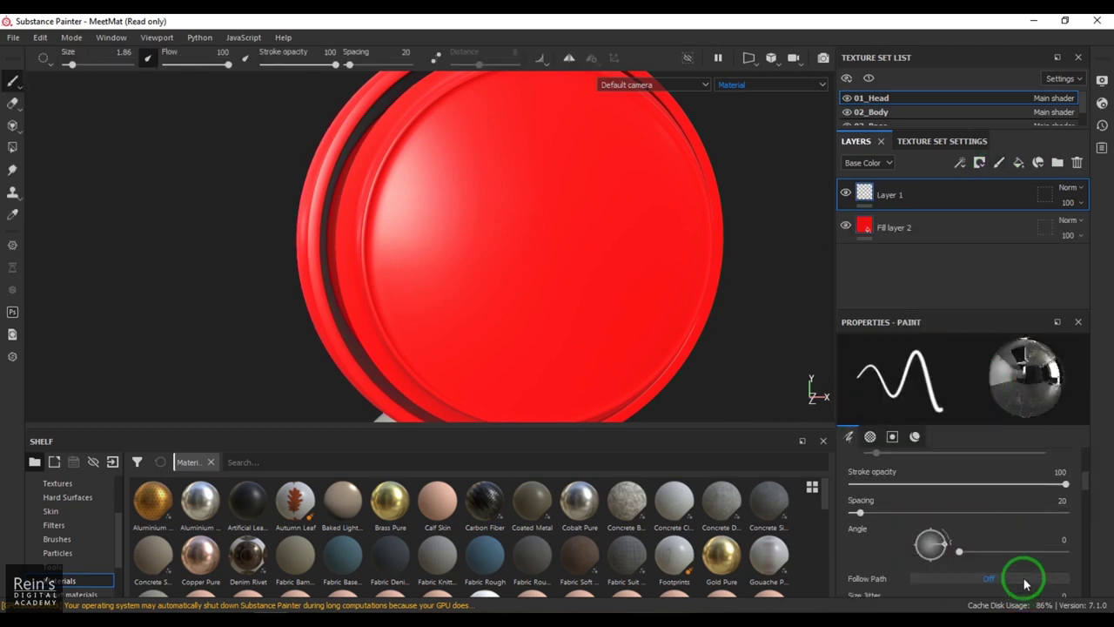
pyautogui.scroll(-6, 1016, 575)
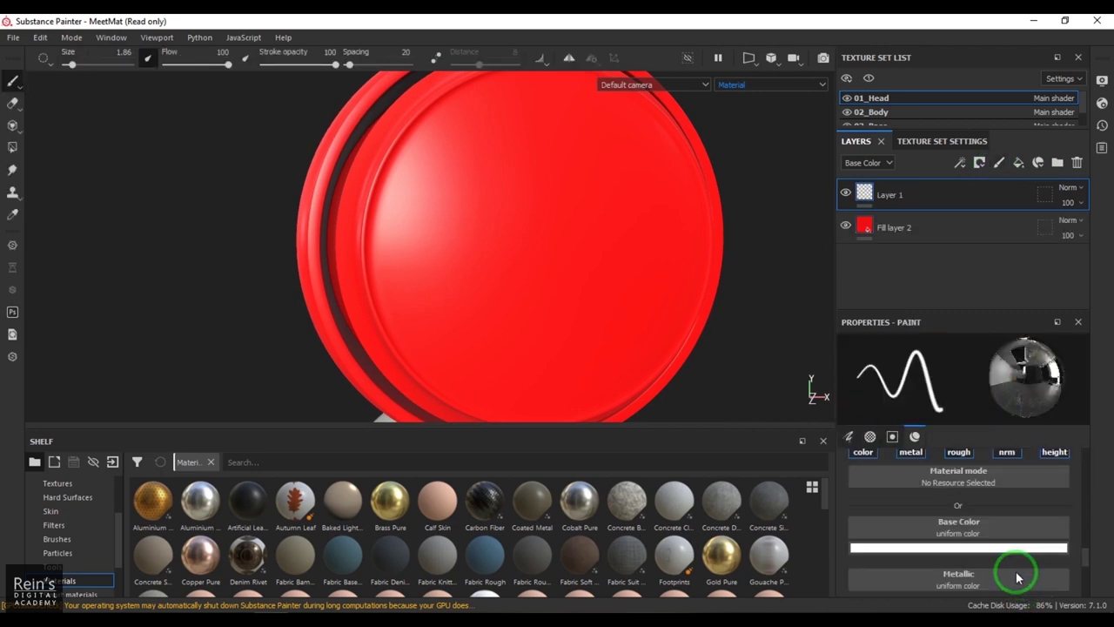
# Step: Set the paint brush's base color to green, with the metallic material settings kept
pyautogui.click(964, 548)
pyautogui.click(1025, 456)
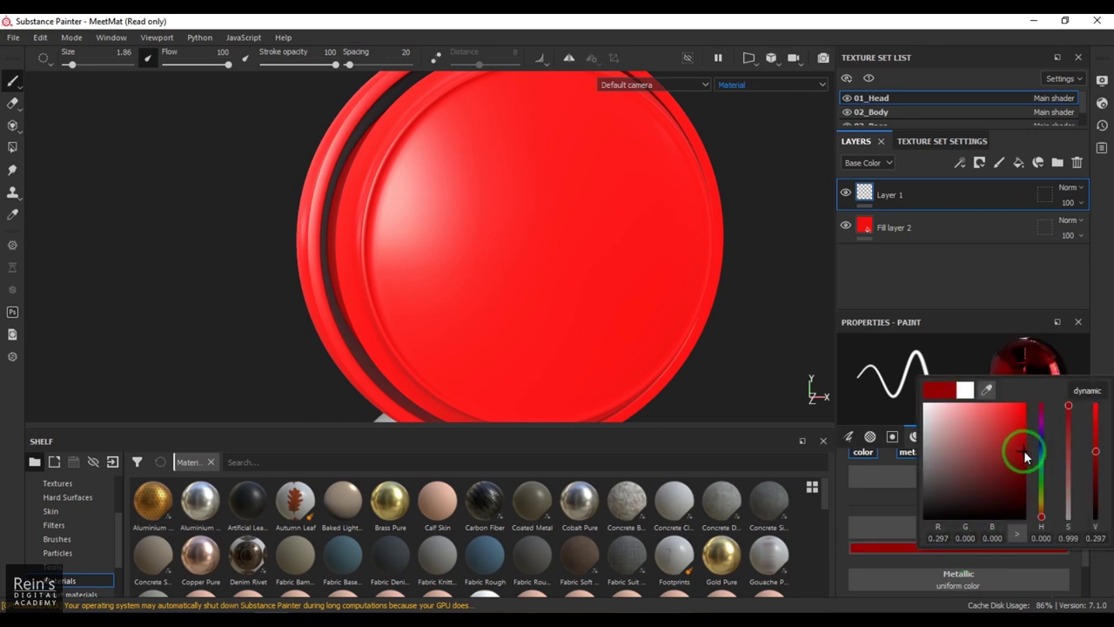
pyautogui.moveTo(1044, 461)
pyautogui.mouseDown()
pyautogui.moveTo(1043, 480)
pyautogui.moveTo(1026, 449)
pyautogui.moveTo(1037, 459)
pyautogui.mouseUp()
pyautogui.click(1089, 338)
pyautogui.scroll(-2, 914, 495)
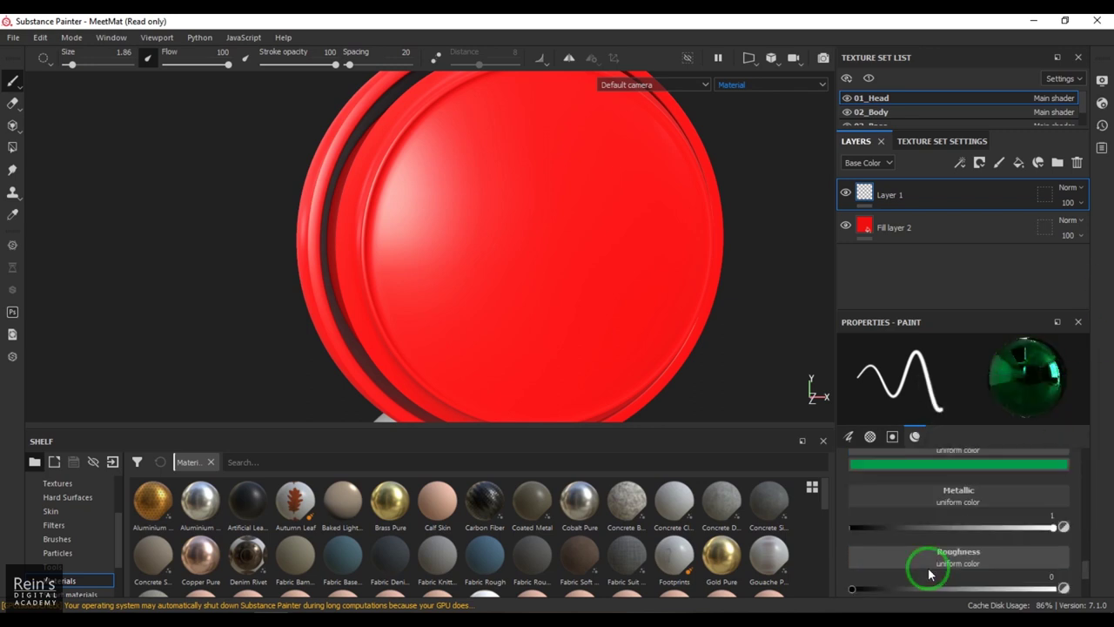
# Step: Try a near-vertical green stroke down the front disc, then undo it
pyautogui.moveTo(523, 168); pyautogui.dragTo(527, 318)
pyautogui.moveTo(592, 293)
pyautogui.keyDown('alt'); pyautogui.mouseDown()
pyautogui.moveTo(465, 291)
pyautogui.moveTo(555, 299)
pyautogui.moveTo(547, 238)
pyautogui.mouseUp(); pyautogui.keyUp('alt')
pyautogui.hotkey('ctrl', 'z')
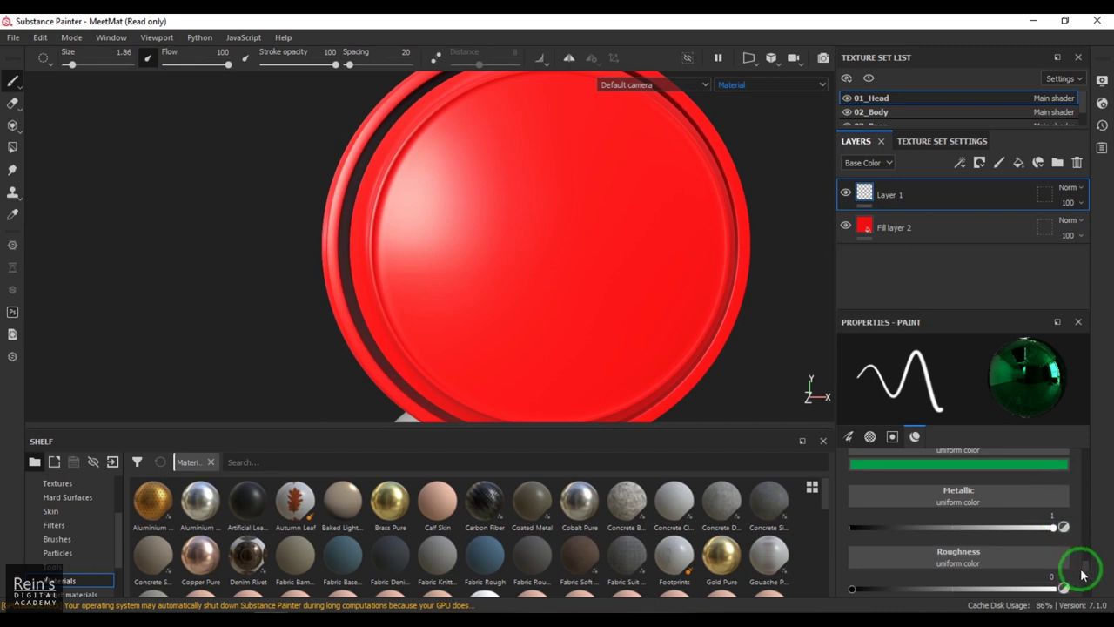
# Step: With pen pressure controlling brush size, paint a series of wavy green strokes of varying thickness across the front disc
pyautogui.scroll(10, 1084, 496)
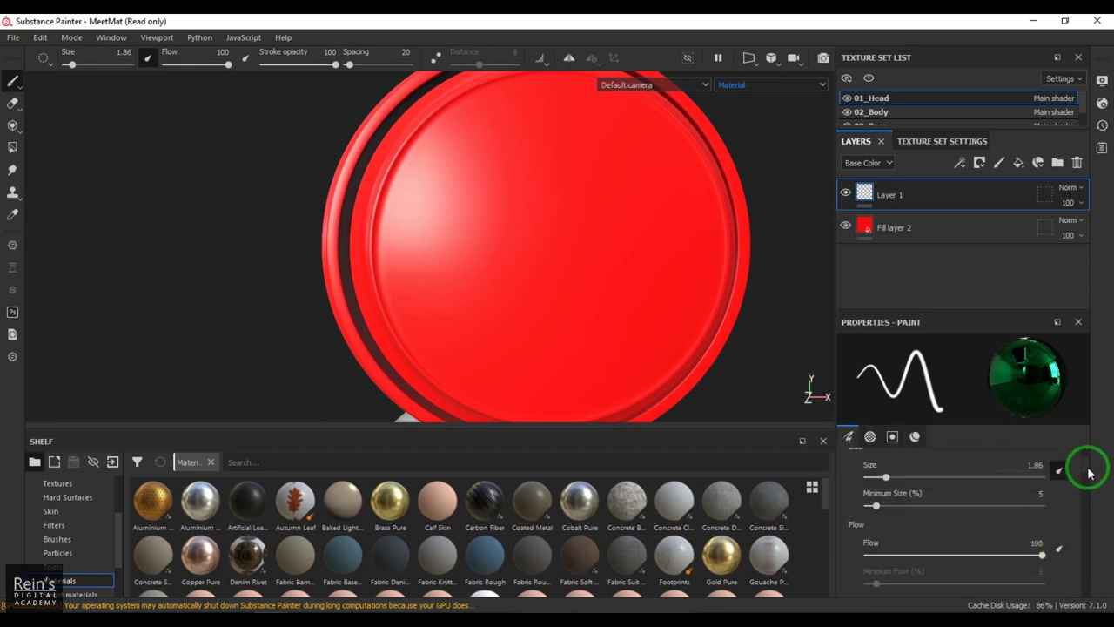
pyautogui.click(1059, 508)
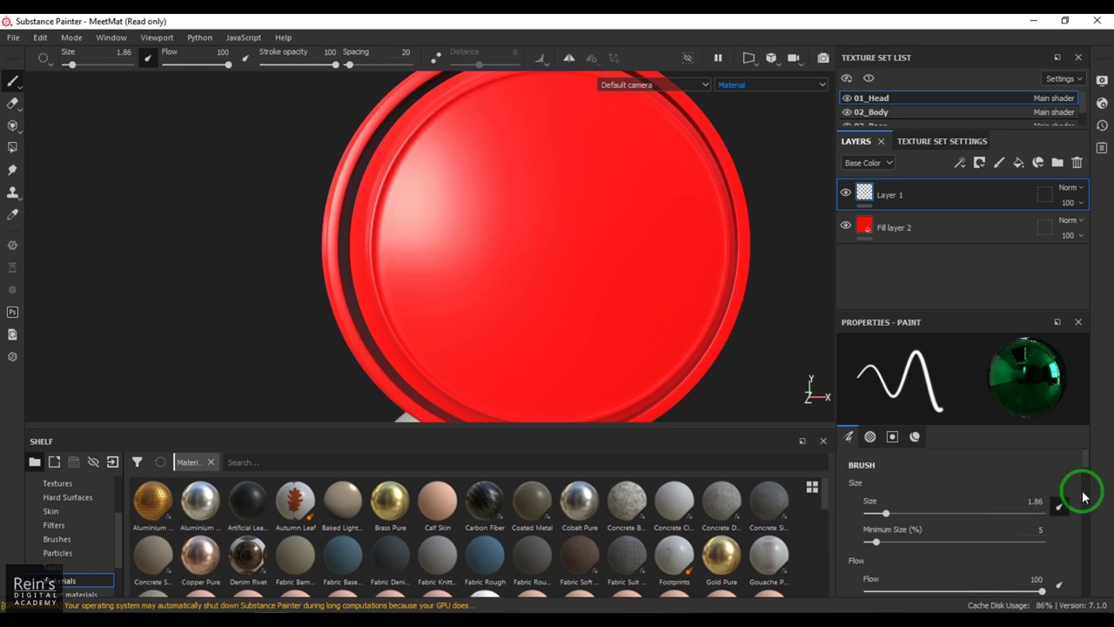
pyautogui.click(1061, 509)
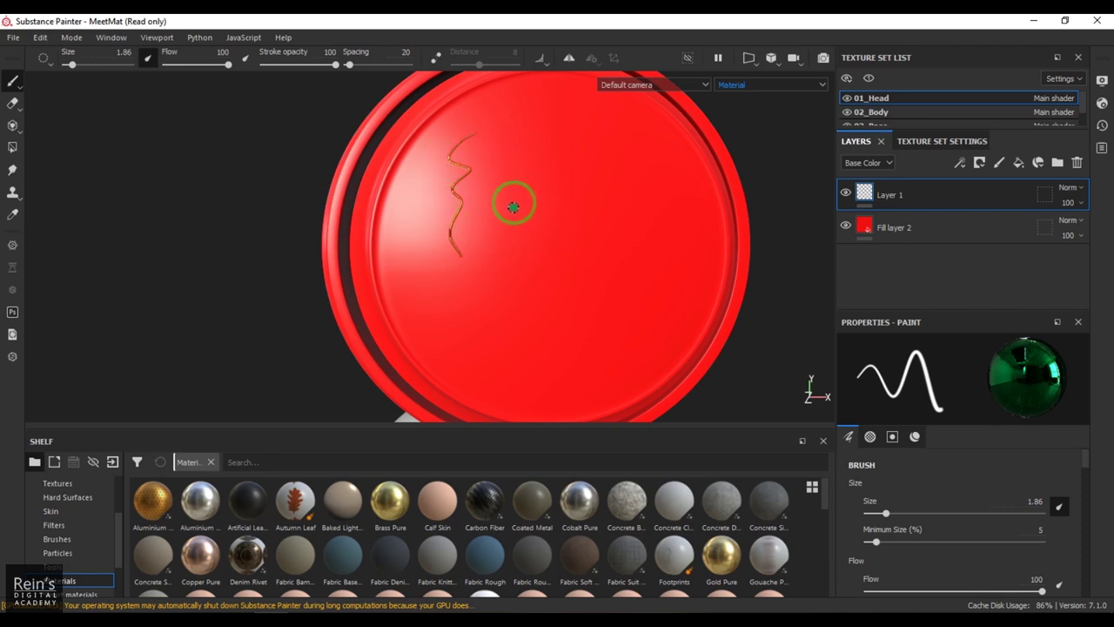
pyautogui.moveTo(546, 120); pyautogui.dragTo(519, 283)
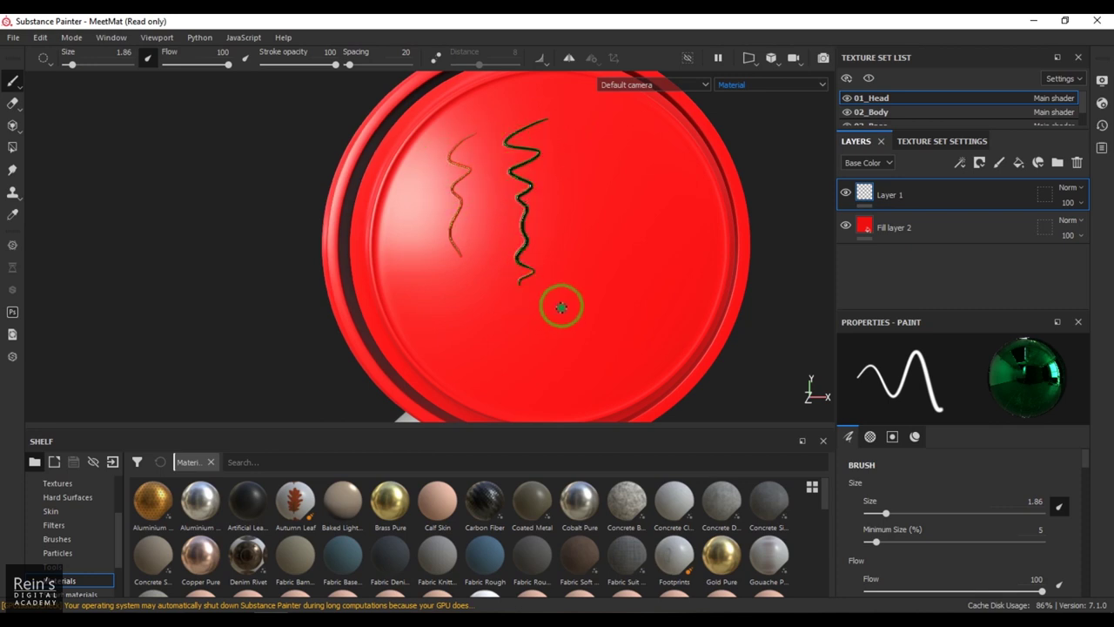
pyautogui.moveTo(560, 181); pyautogui.dragTo(580, 274)
pyautogui.moveTo(605, 136)
pyautogui.mouseDown()
pyautogui.moveTo(599, 191)
pyautogui.moveTo(621, 283)
pyautogui.mouseUp()
pyautogui.moveTo(649, 150); pyautogui.dragTo(665, 254)
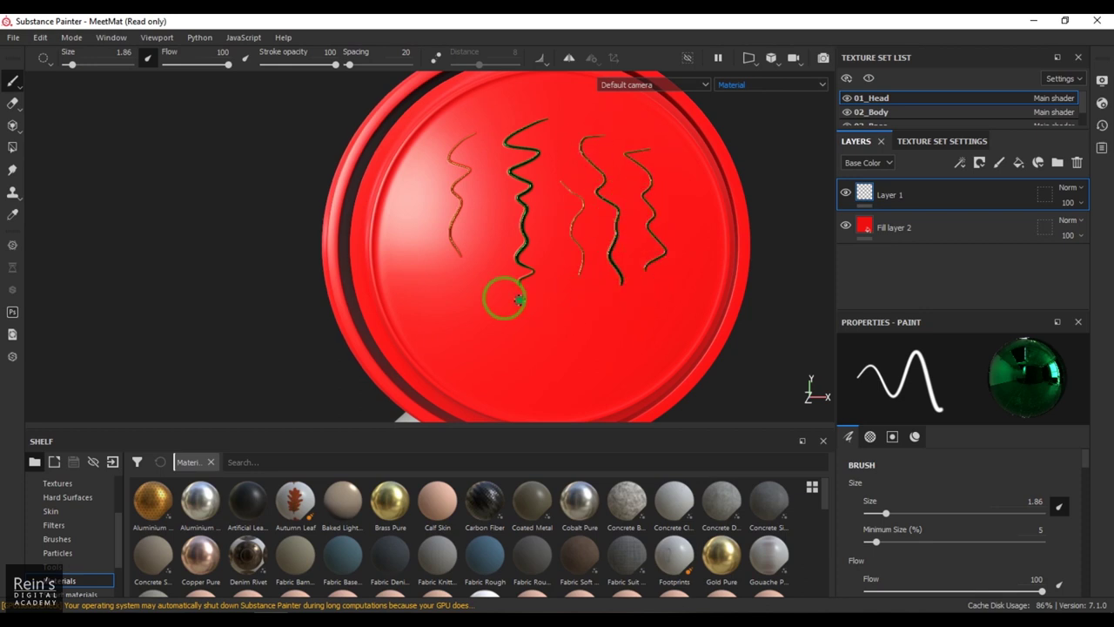
pyautogui.moveTo(435, 318)
pyautogui.mouseDown()
pyautogui.moveTo(491, 331)
pyautogui.moveTo(522, 376)
pyautogui.mouseUp()
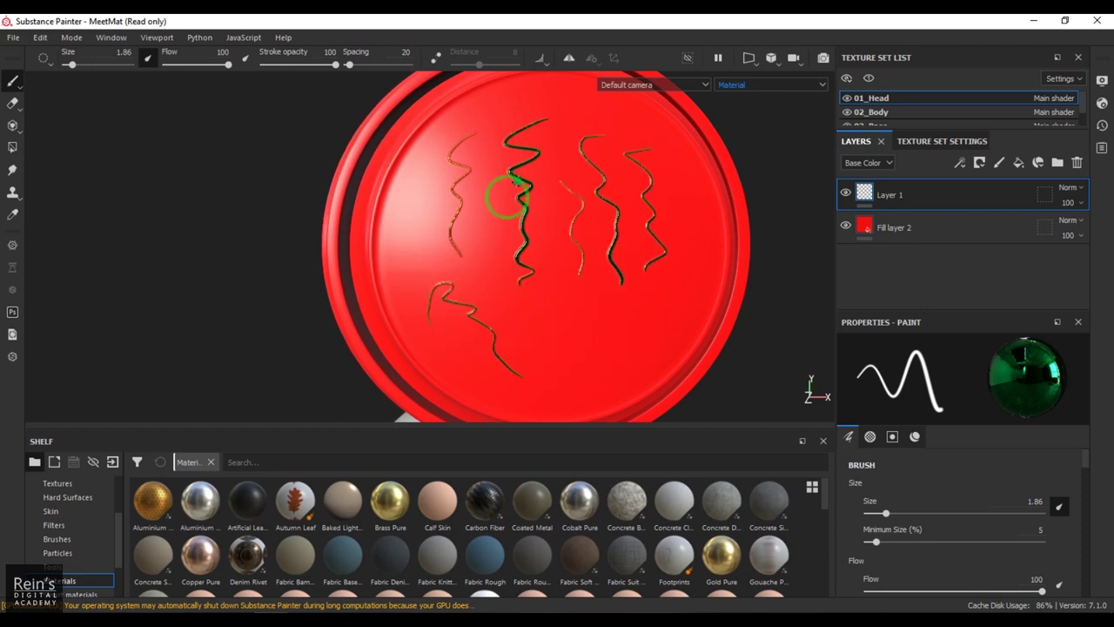
pyautogui.moveTo(568, 191)
pyautogui.mouseDown()
pyautogui.moveTo(543, 332)
pyautogui.moveTo(670, 313)
pyautogui.mouseUp()
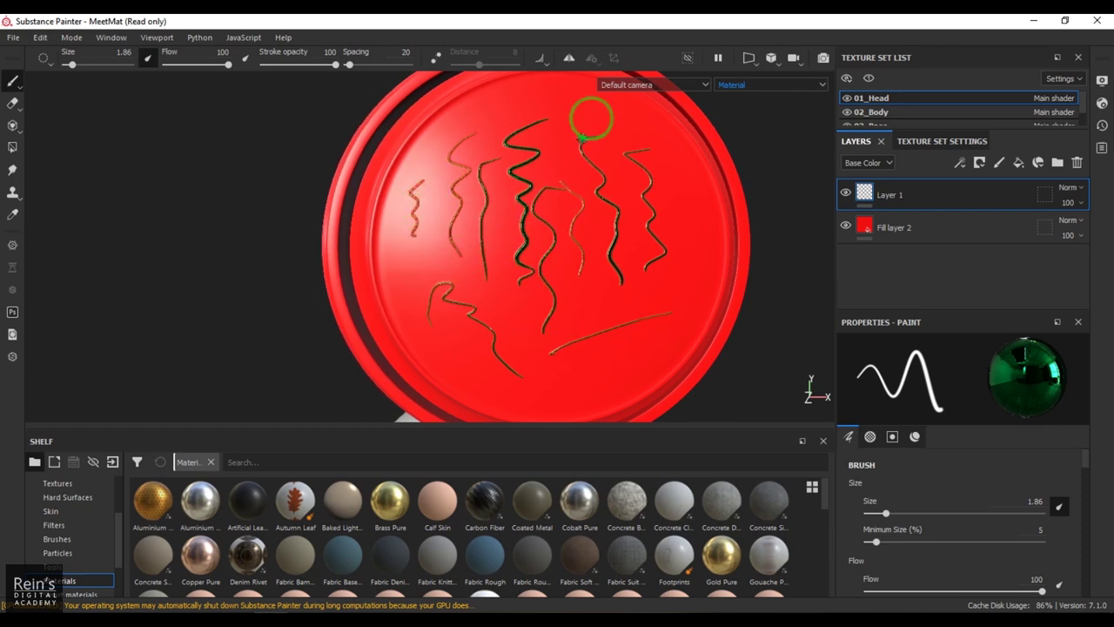
pyautogui.moveTo(677, 145); pyautogui.dragTo(687, 345)
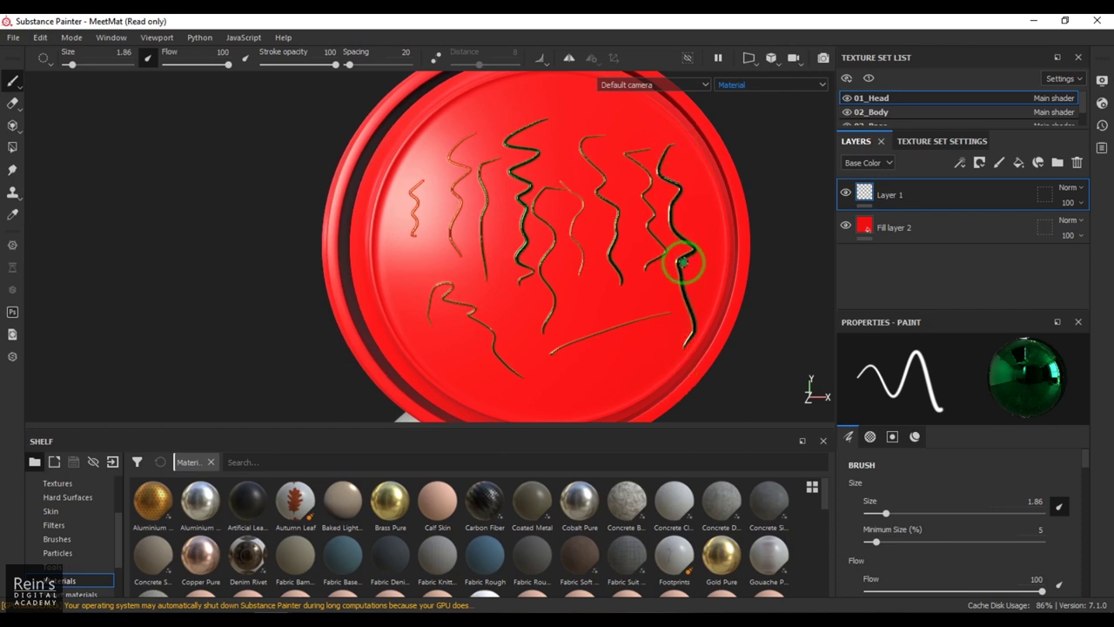
# Step: Undo all the size-pressure test strokes on the front disc
pyautogui.hotkey('ctrl', 'z')
pyautogui.hotkey('ctrl', 'z')
pyautogui.hotkey('ctrl', 'z')
pyautogui.hotkey('ctrl', 'z')
pyautogui.hotkey('ctrl', 'z')
pyautogui.hotkey('ctrl', 'z')
pyautogui.hotkey('ctrl', 'z')
pyautogui.hotkey('ctrl', 'z')
pyautogui.hotkey('ctrl', 'z')
pyautogui.hotkey('ctrl', 'z')
pyautogui.hotkey('ctrl', 'z')
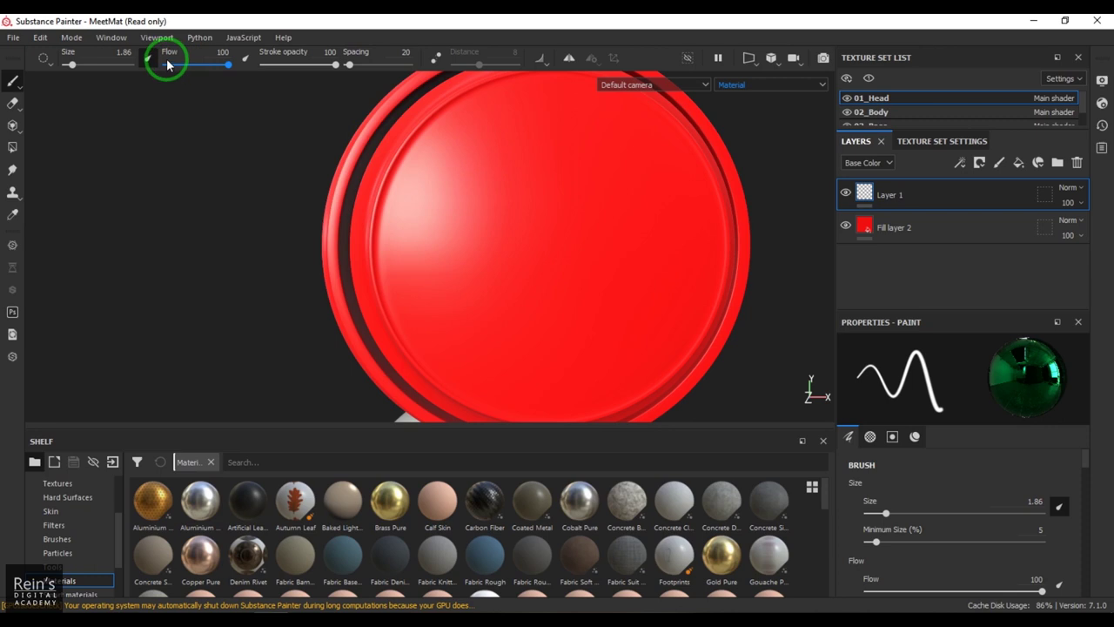
# Step: Switch pen pressure from brush size to flow and paint four wavy green strokes, two faint and two strong
pyautogui.click(148, 60)
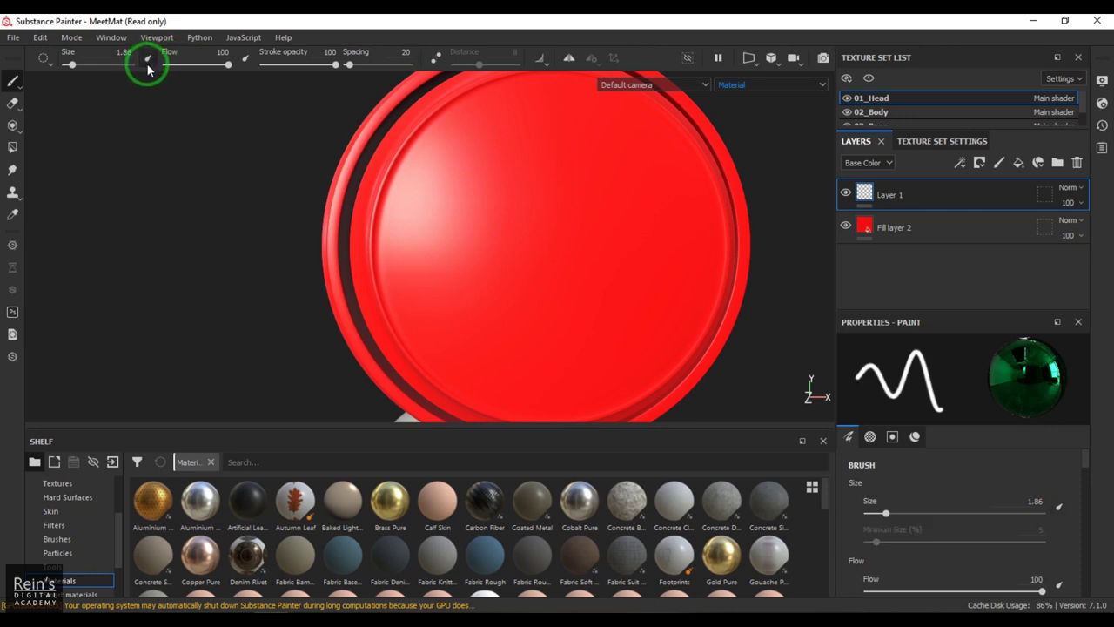
pyautogui.click(245, 59)
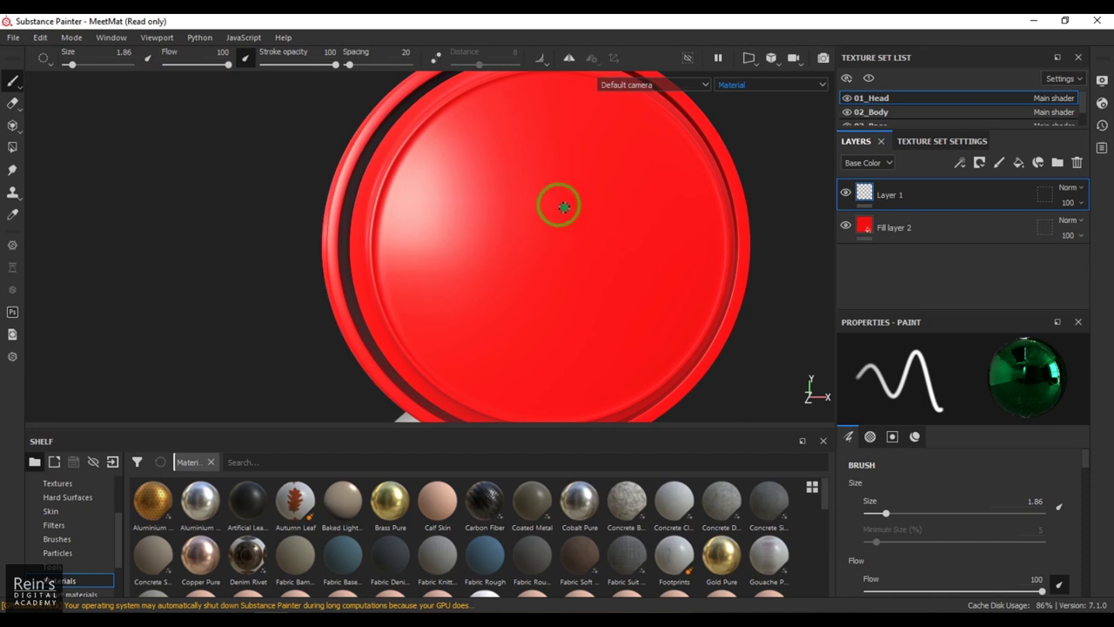
pyautogui.moveTo(526, 130); pyautogui.dragTo(483, 215)
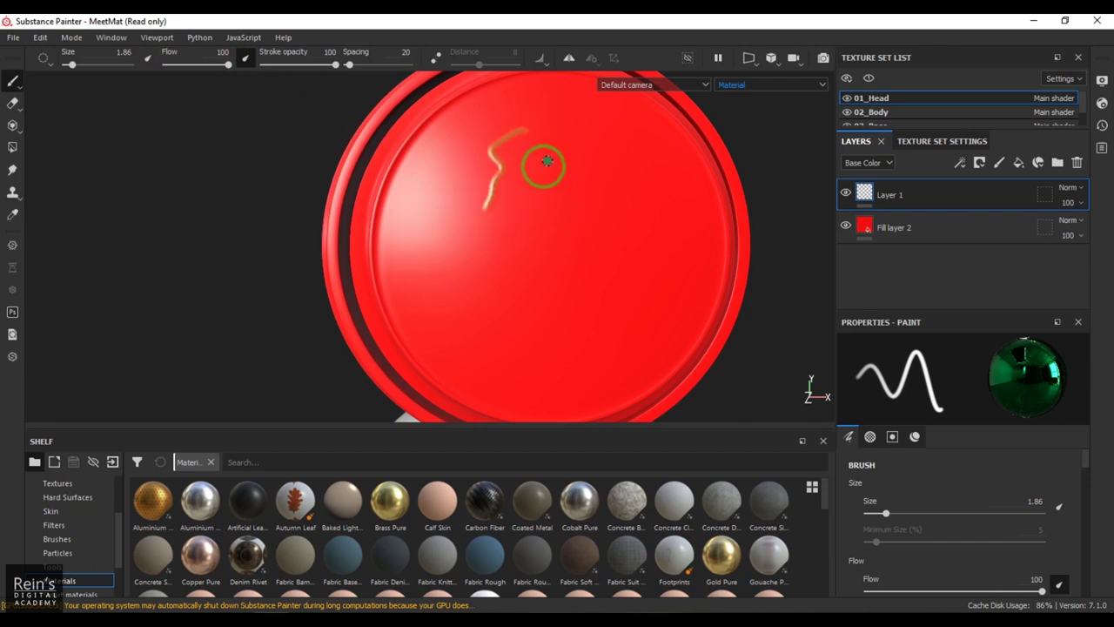
pyautogui.moveTo(538, 163); pyautogui.dragTo(529, 312)
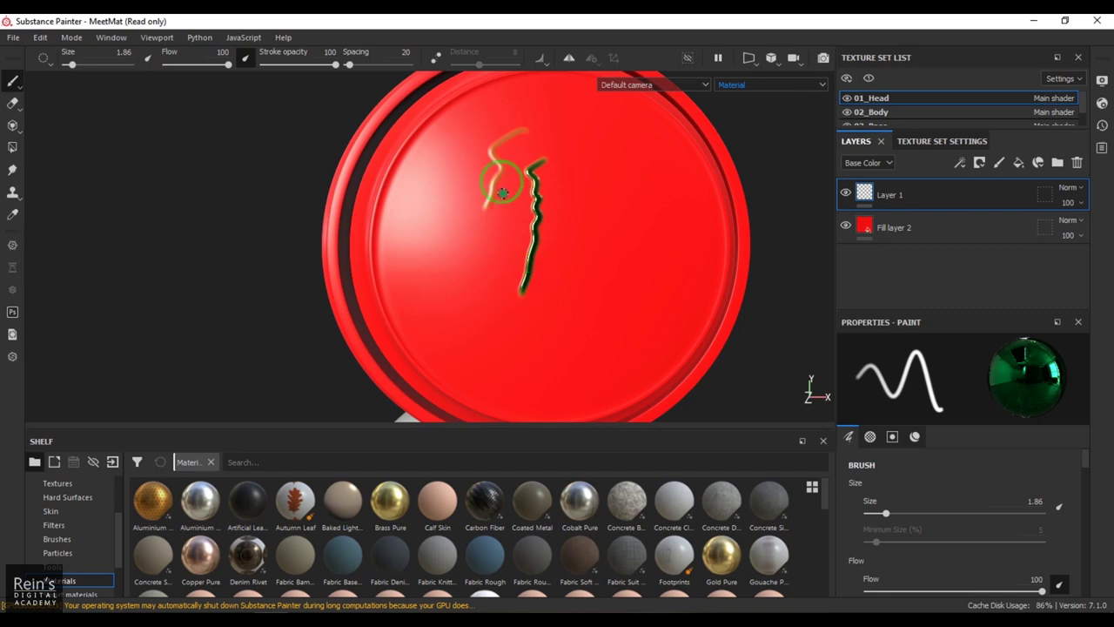
pyautogui.moveTo(512, 198); pyautogui.dragTo(503, 269)
pyautogui.moveTo(593, 156)
pyautogui.mouseDown()
pyautogui.moveTo(572, 172)
pyautogui.moveTo(590, 233)
pyautogui.moveTo(588, 287)
pyautogui.mouseUp()
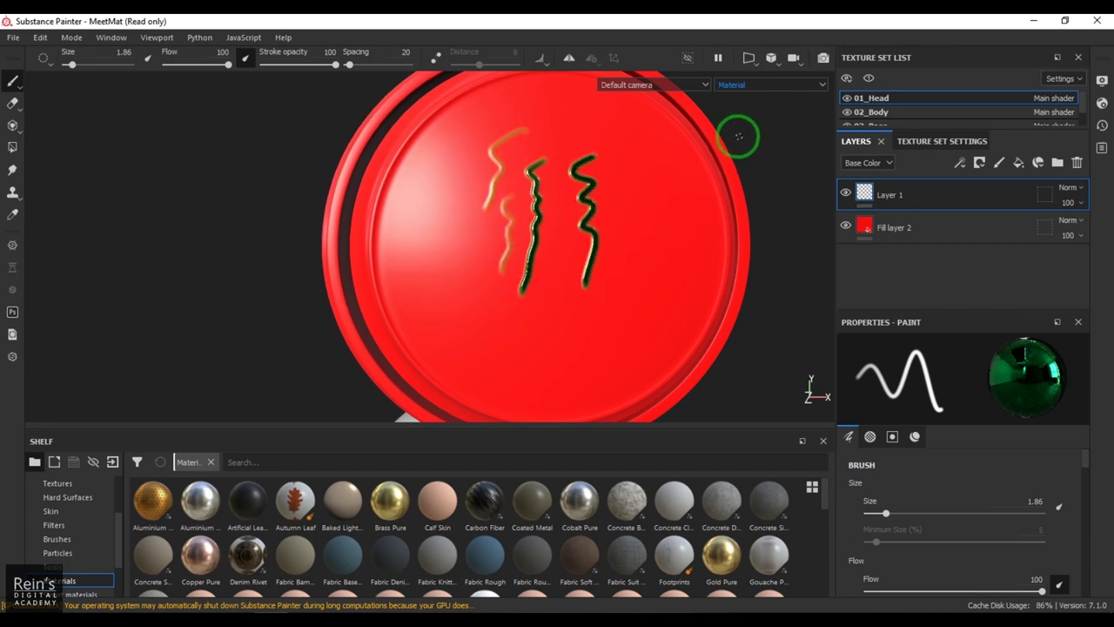
# Step: Enable size pressure together with flow pressure, paint light and heavy wavy test strokes, and undo all strokes on the disc
pyautogui.click(147, 58)
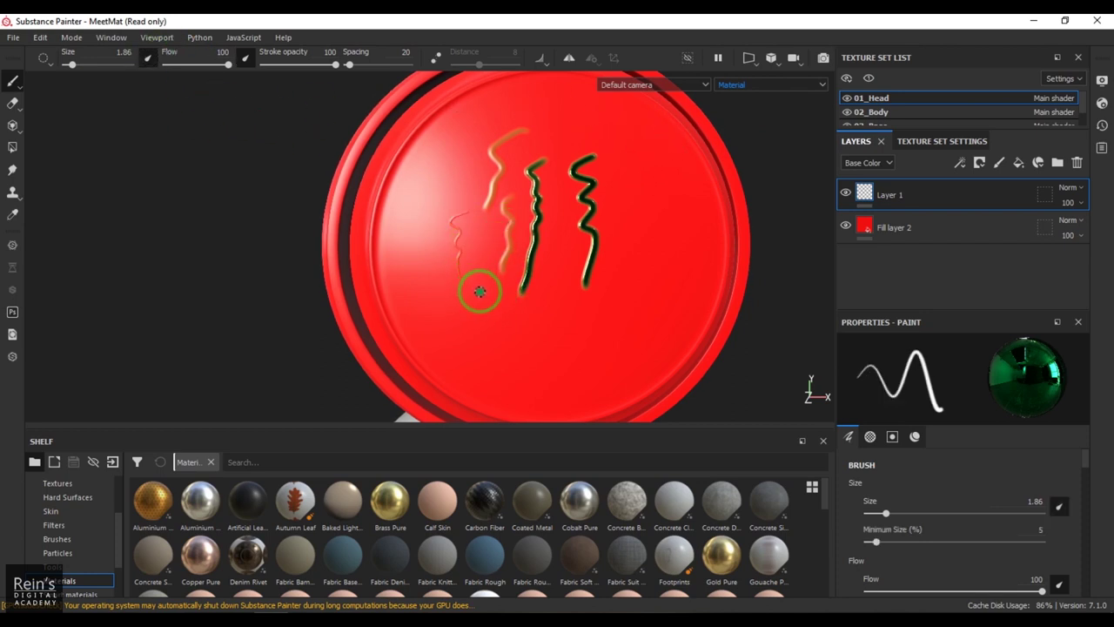
pyautogui.moveTo(492, 285)
pyautogui.mouseDown()
pyautogui.moveTo(490, 336)
pyautogui.moveTo(510, 396)
pyautogui.mouseUp()
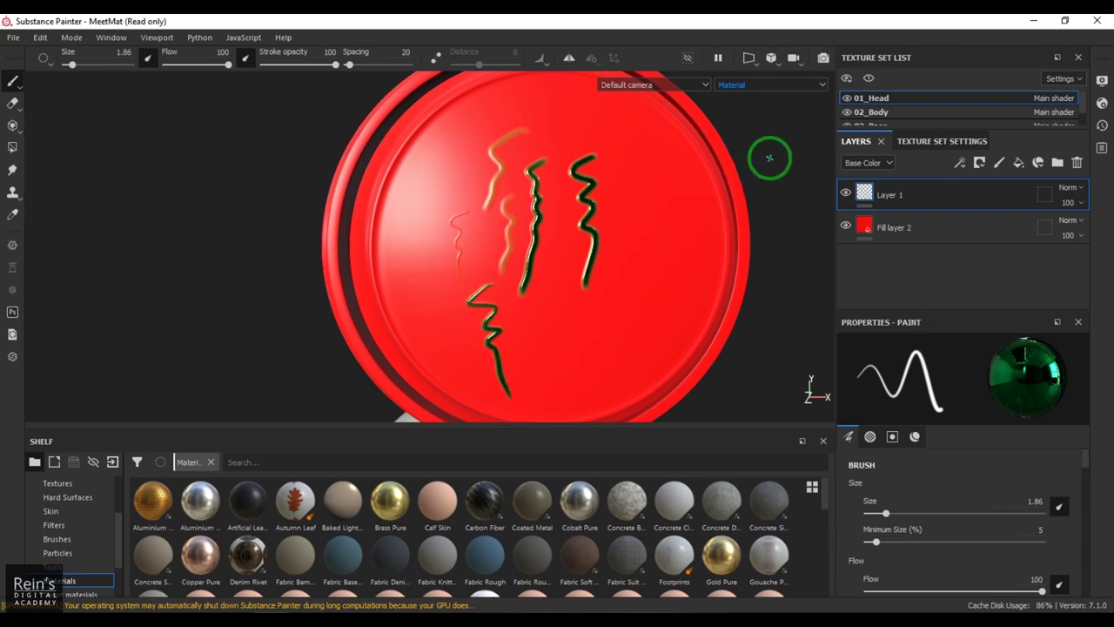
pyautogui.hotkey('ctrl', 'z')
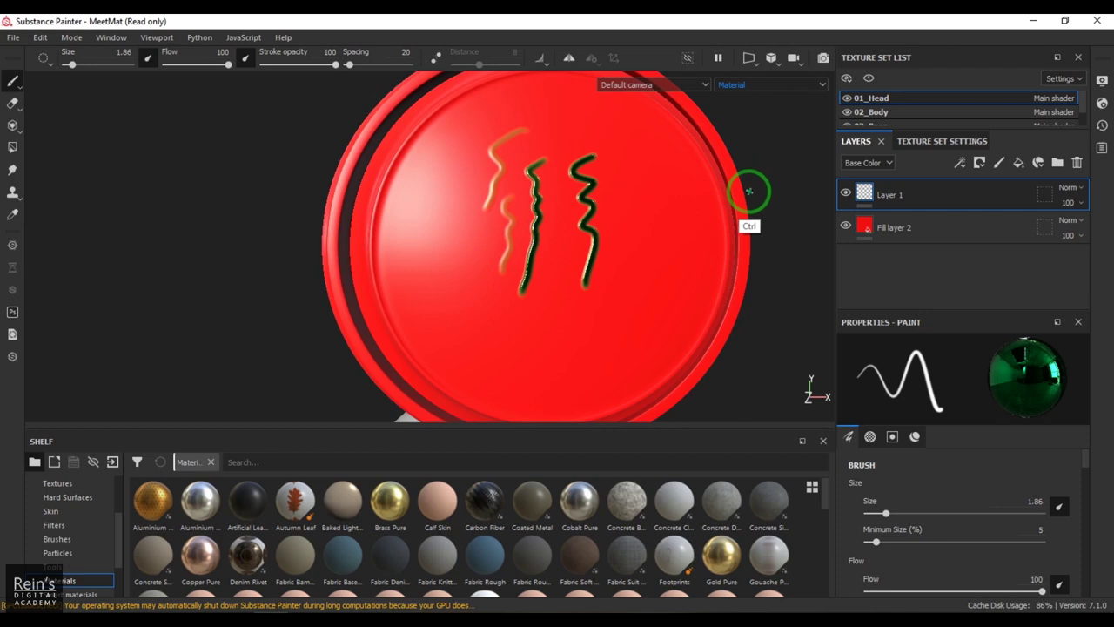
pyautogui.hotkey('ctrl', 'z')
pyautogui.hotkey('ctrl', 'z')
pyautogui.hotkey('ctrl', 'z')
pyautogui.hotkey('ctrl', 'z')
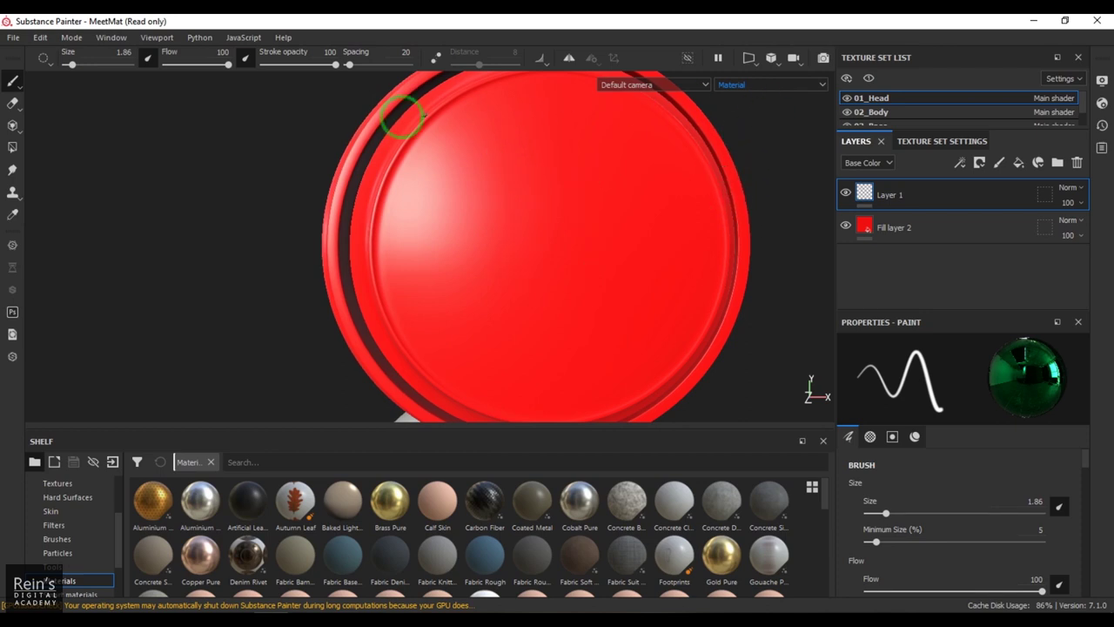
# Step: Disable size and flow pressure, set the brush spacing to 189, and paint a straight diagonal dotted line across the front disc
pyautogui.click(148, 58)
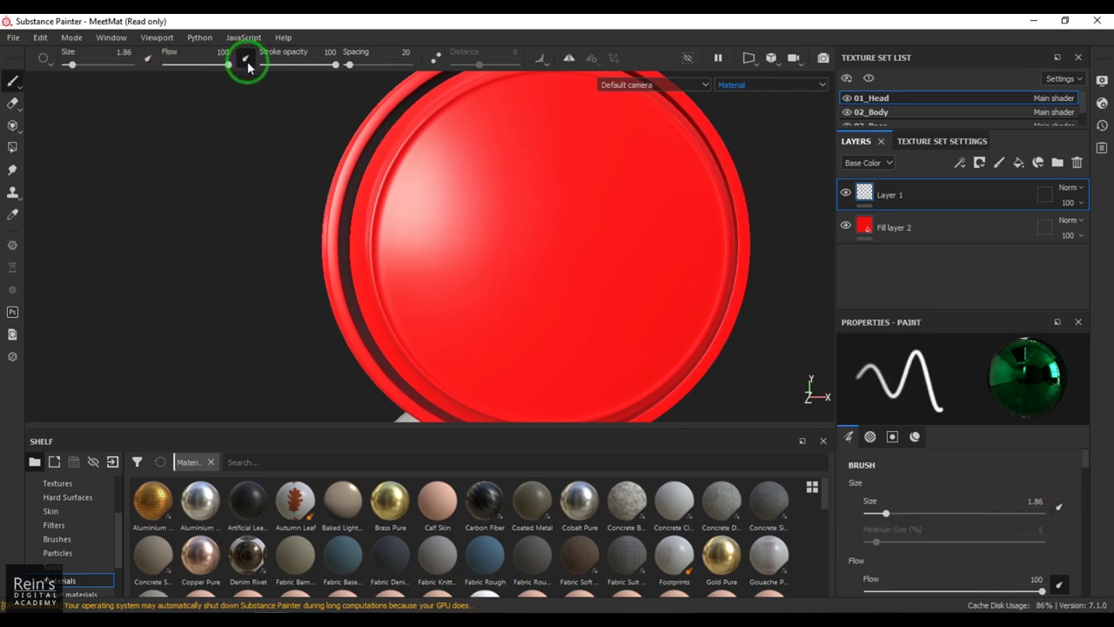
pyautogui.click(246, 61)
pyautogui.moveTo(349, 64)
pyautogui.mouseDown()
pyautogui.moveTo(395, 69)
pyautogui.moveTo(376, 66)
pyautogui.mouseUp()
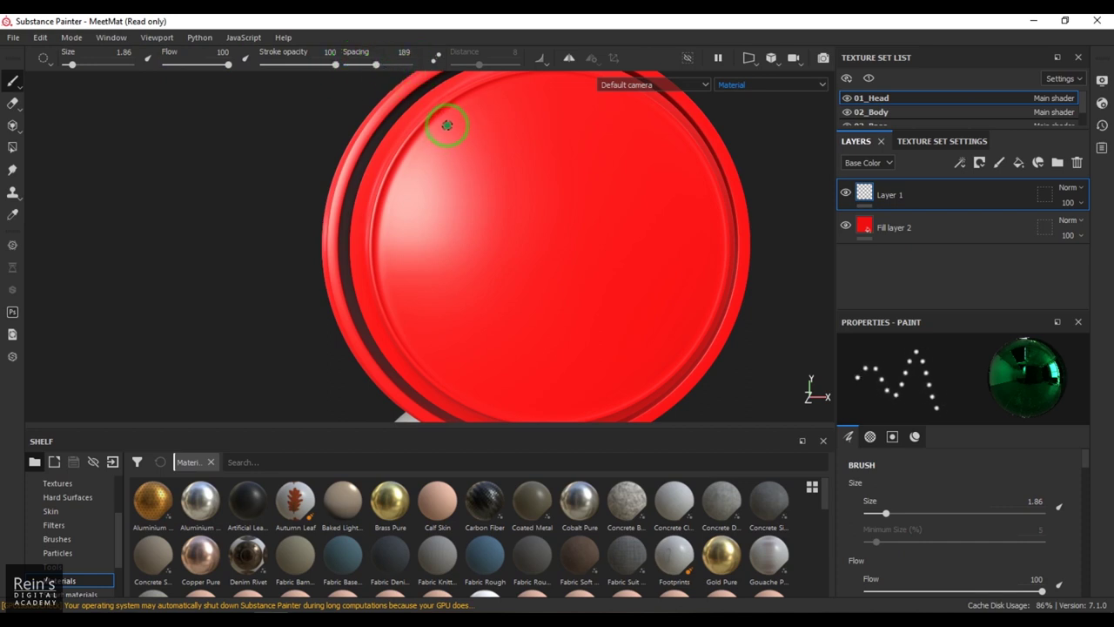
pyautogui.click(451, 129)
pyautogui.keyDown('shift'); pyautogui.click(580, 307); pyautogui.keyUp('shift')
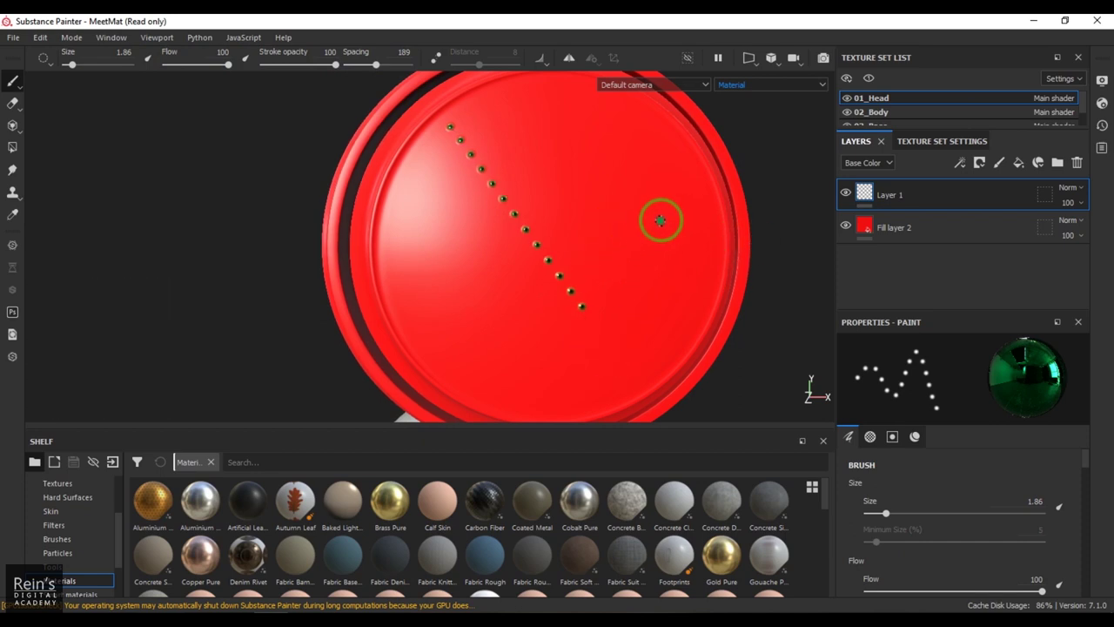
# Step: Enlarge the brush to size 5.61
pyautogui.press(']')
pyautogui.press(']')
pyautogui.press(']')
pyautogui.press(']')
pyautogui.press(']')
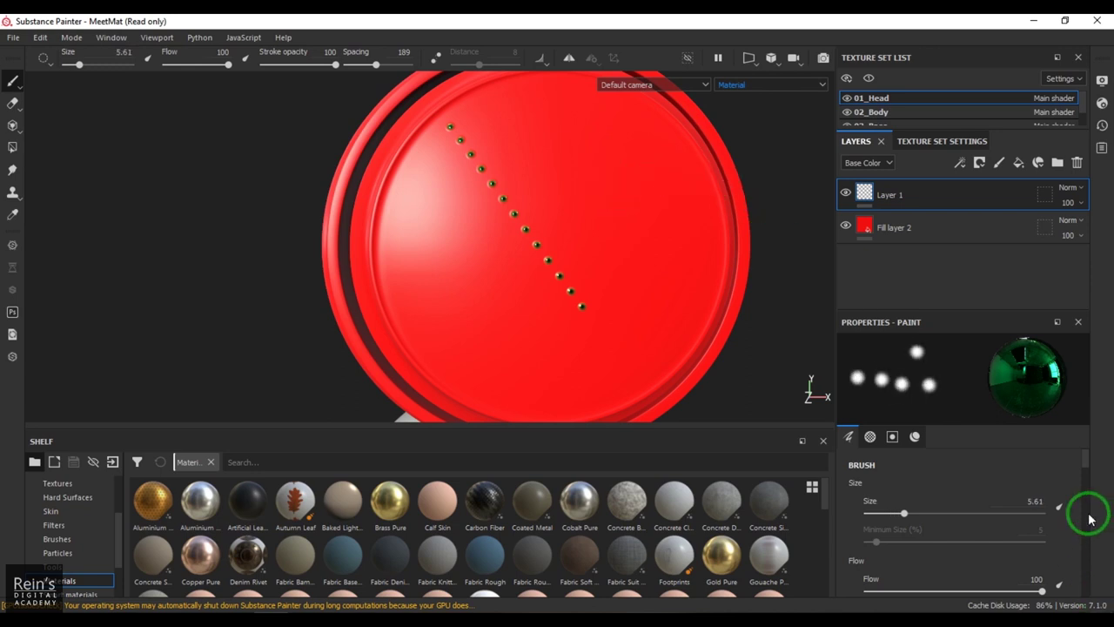
# Step: Change the paint's base color to light grey and enlarge the brush to size 8.82
pyautogui.moveTo(1085, 476); pyautogui.dragTo(1094, 575)
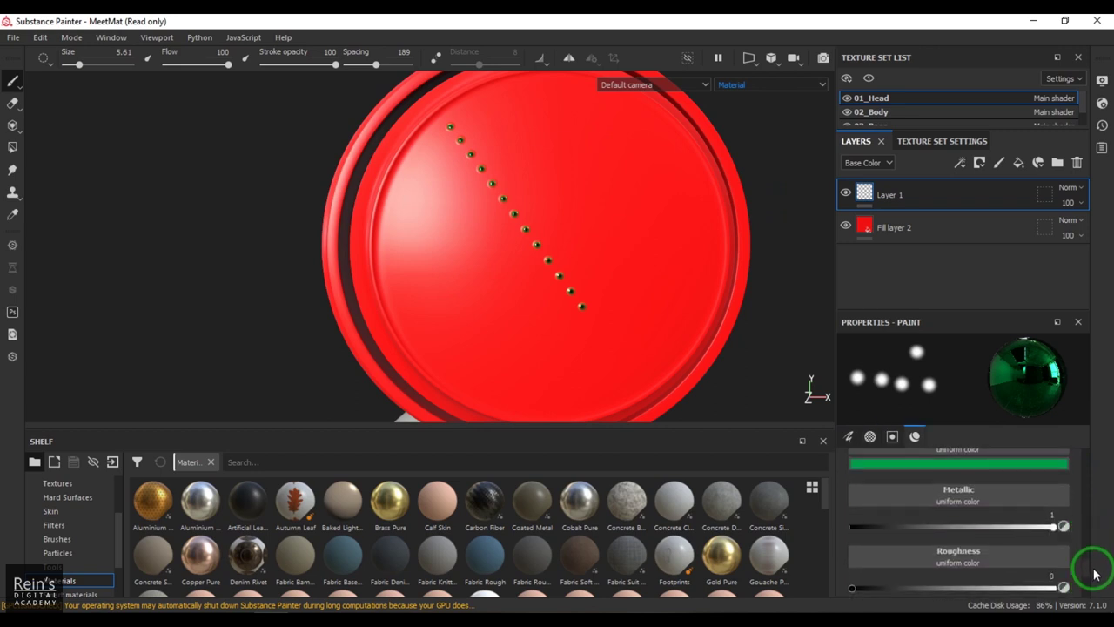
pyautogui.click(994, 462)
pyautogui.click(935, 531)
pyautogui.click(925, 504)
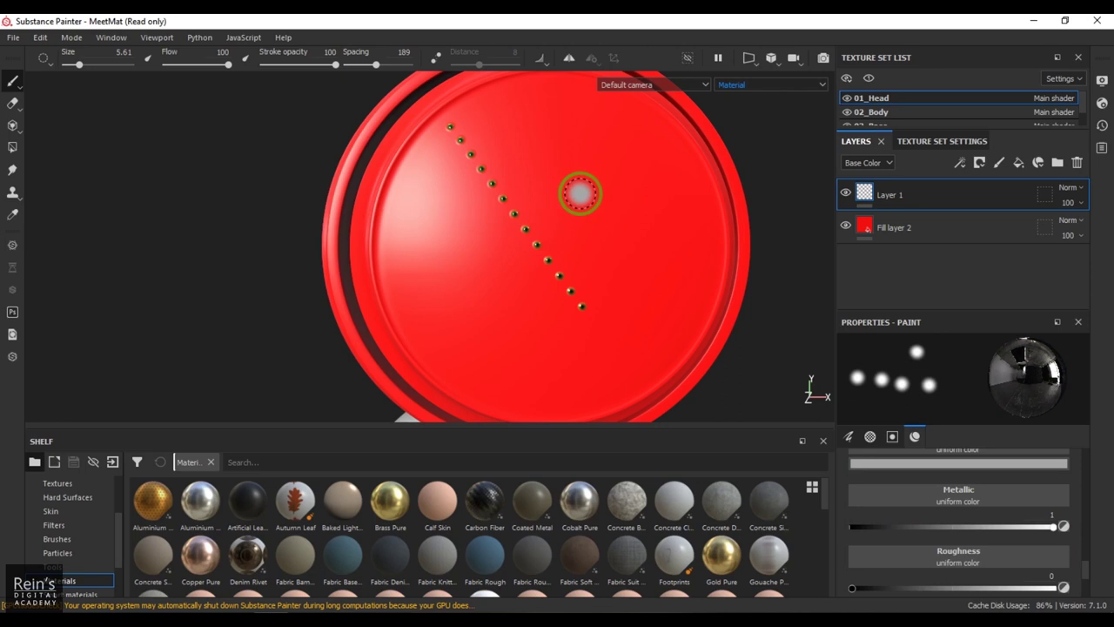
pyautogui.press(']')
pyautogui.press(']')
pyautogui.press(']')
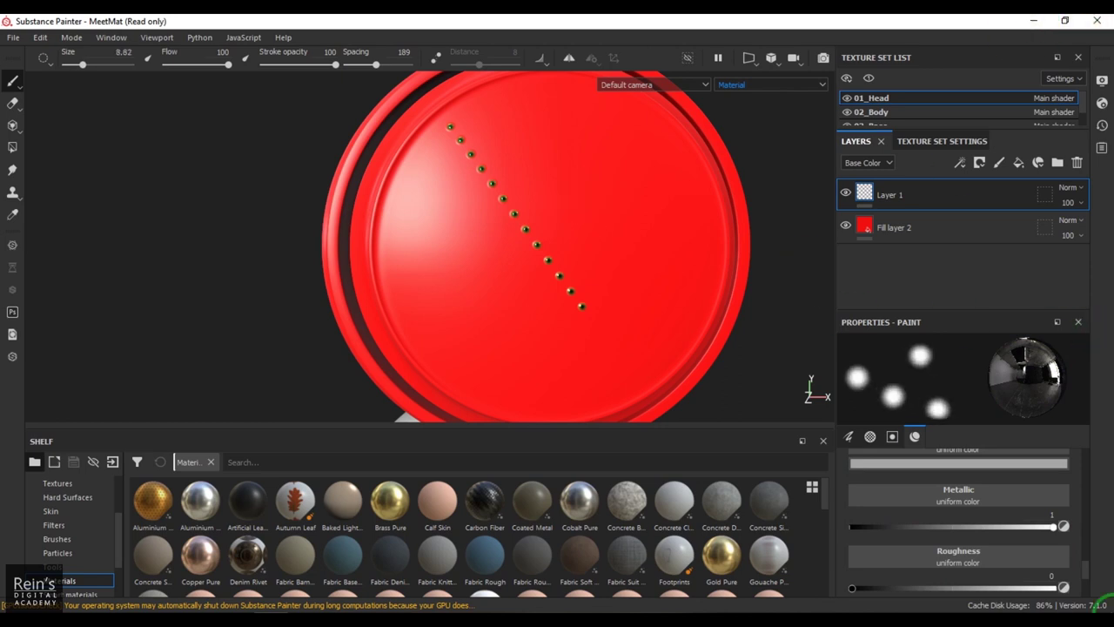
# Step: Browse the brush alphas and replace the round Shape alpha with Circle Plus
pyautogui.scroll(10, 1069, 579)
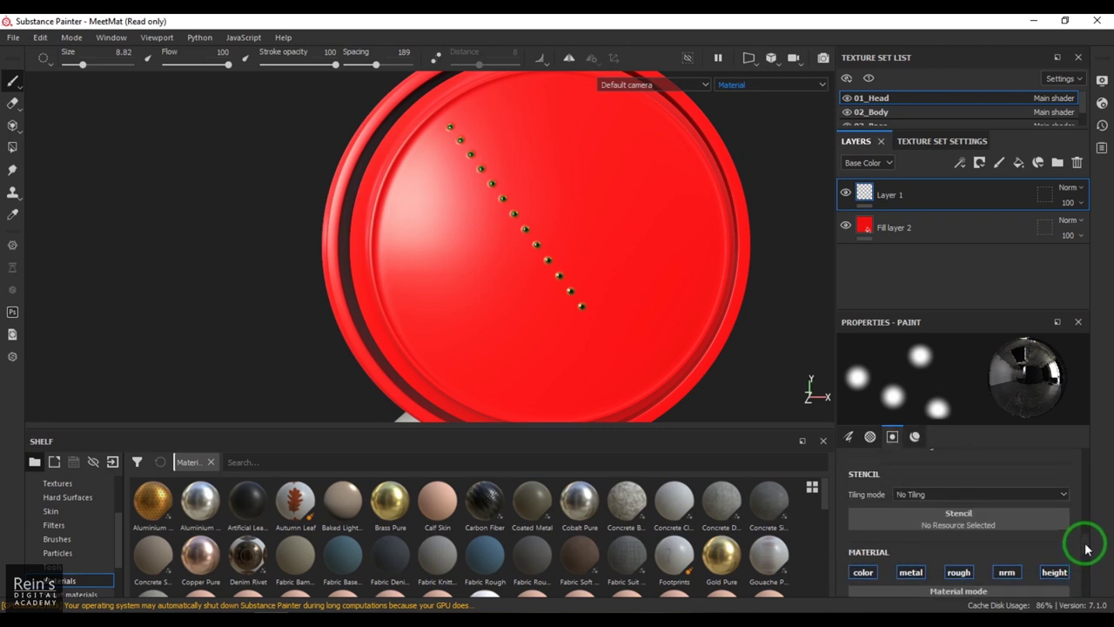
pyautogui.scroll(4, 1083, 542)
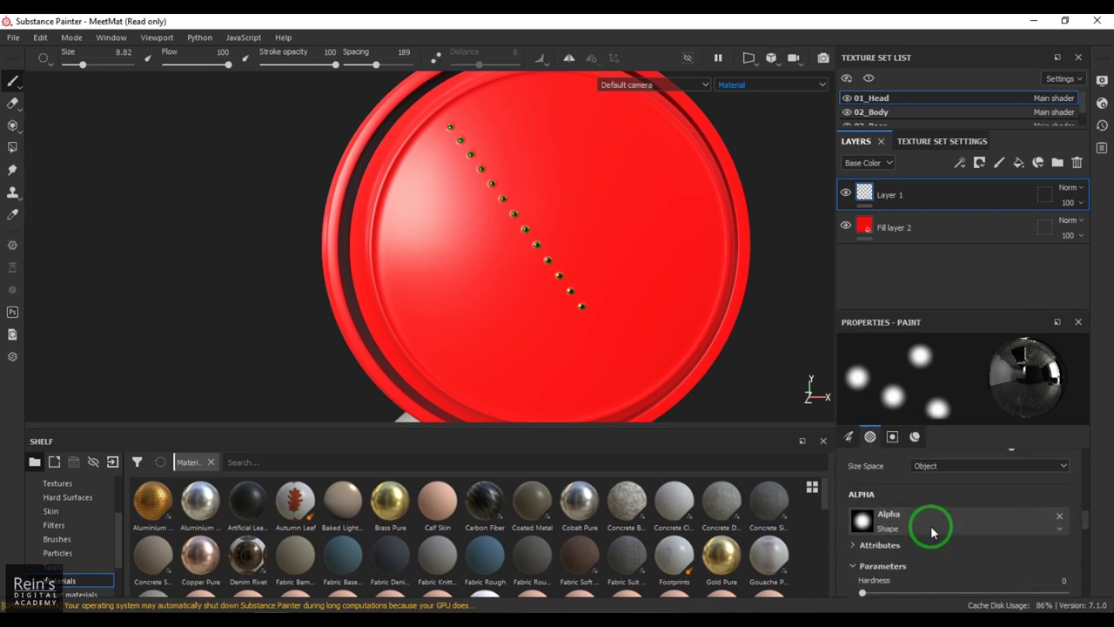
pyautogui.click(929, 529)
pyautogui.scroll(-3, 1009, 463)
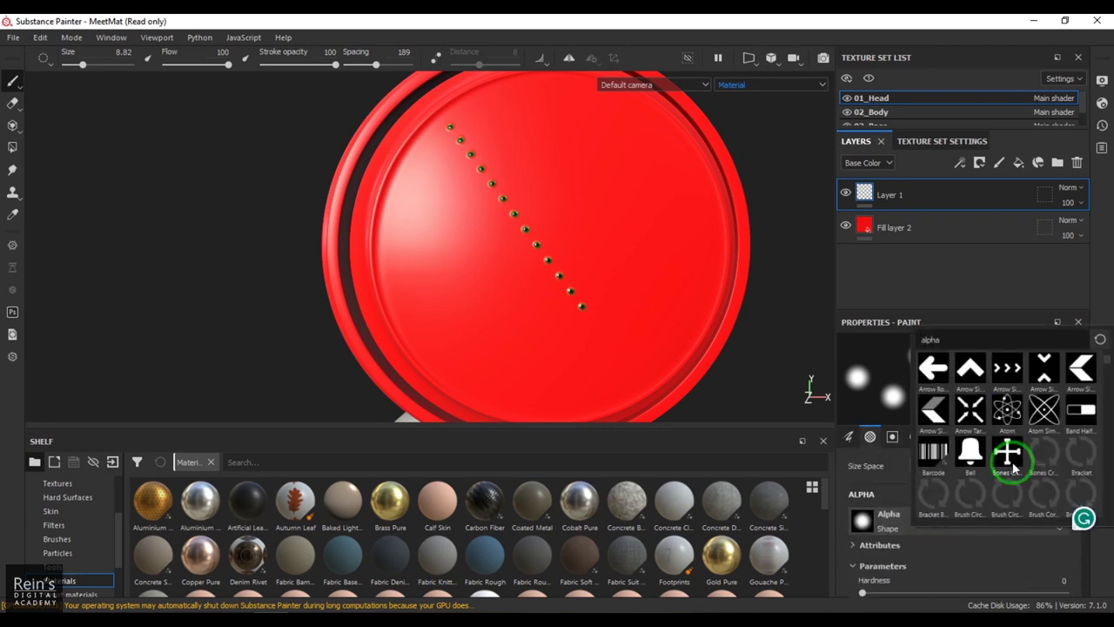
pyautogui.scroll(-5, 1012, 468)
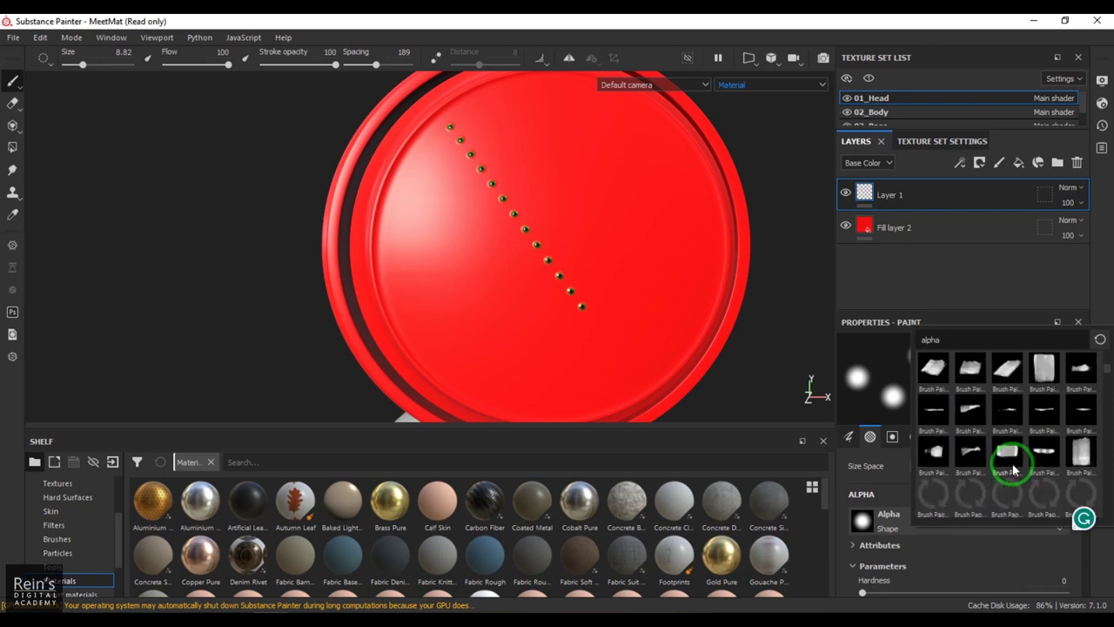
pyautogui.scroll(-3, 1011, 469)
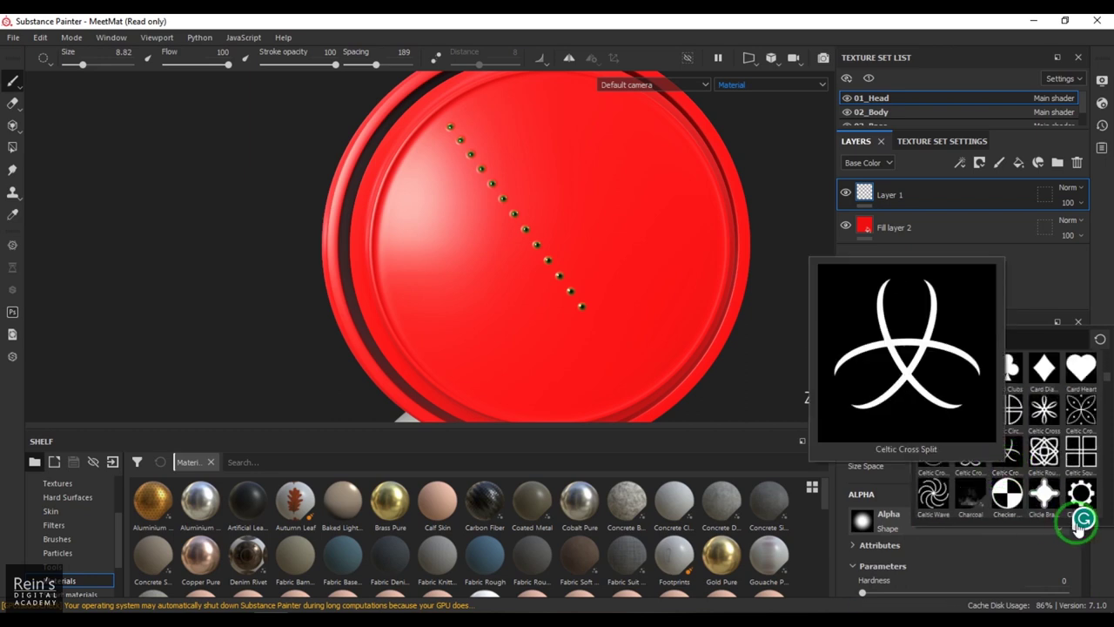
pyautogui.scroll(-3, 1063, 477)
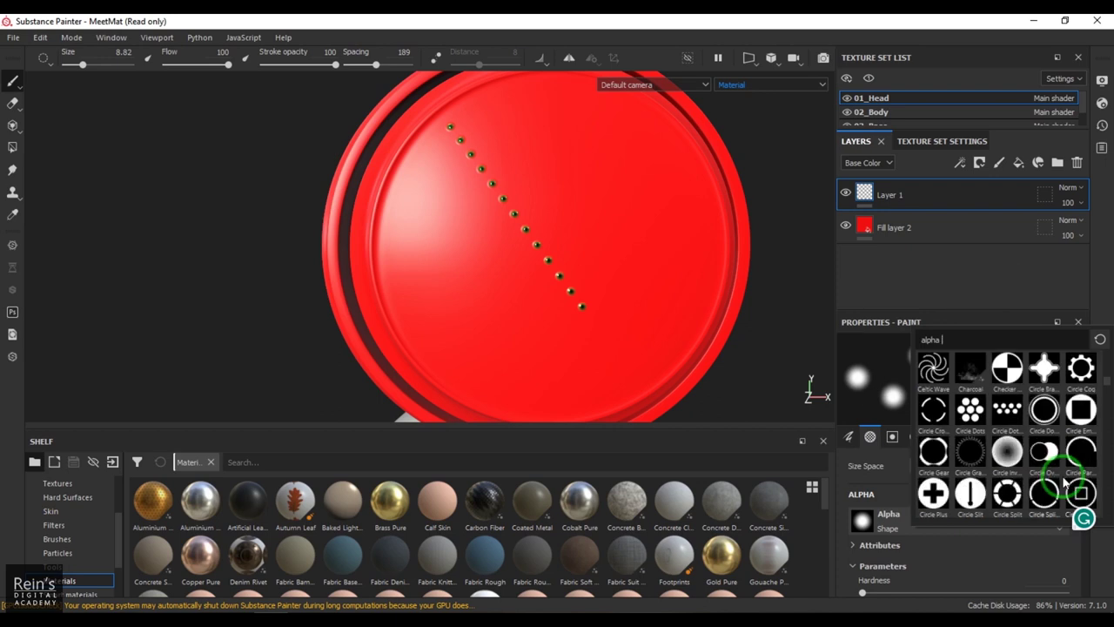
pyautogui.click(935, 494)
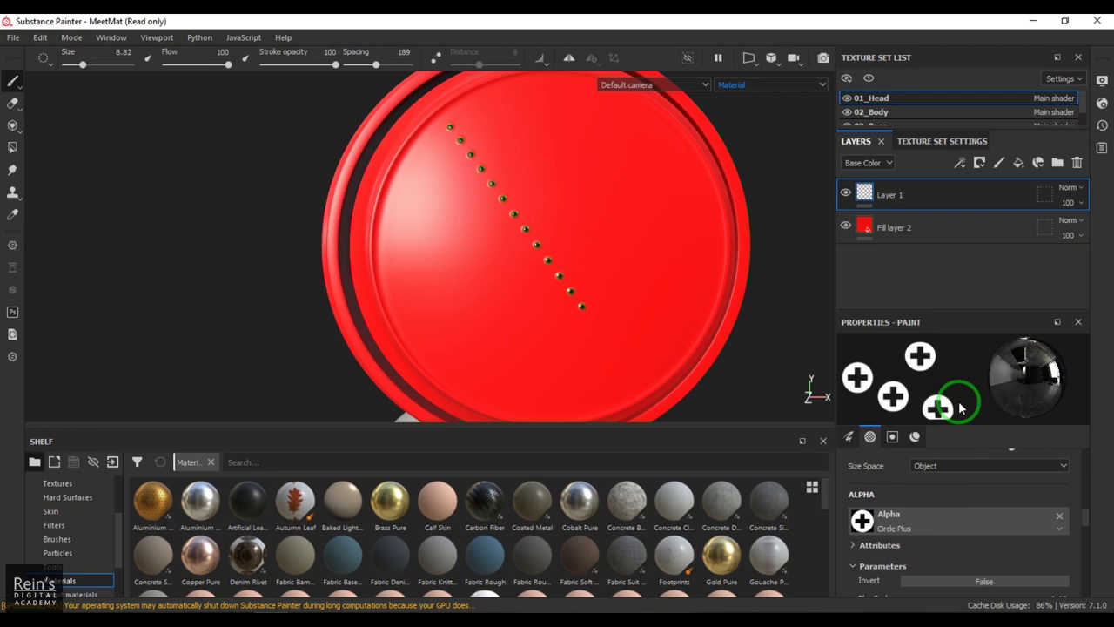
pyautogui.click(520, 107)
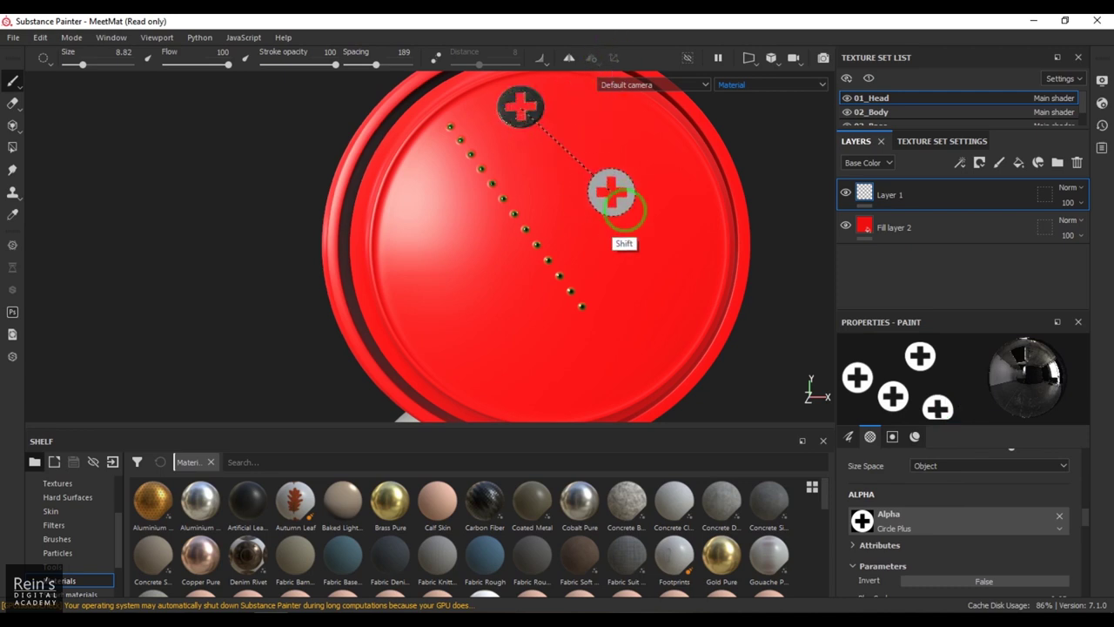
pyautogui.keyDown('shift'); pyautogui.click(671, 253); pyautogui.keyUp('shift')
pyautogui.hotkey('ctrl', 'z')
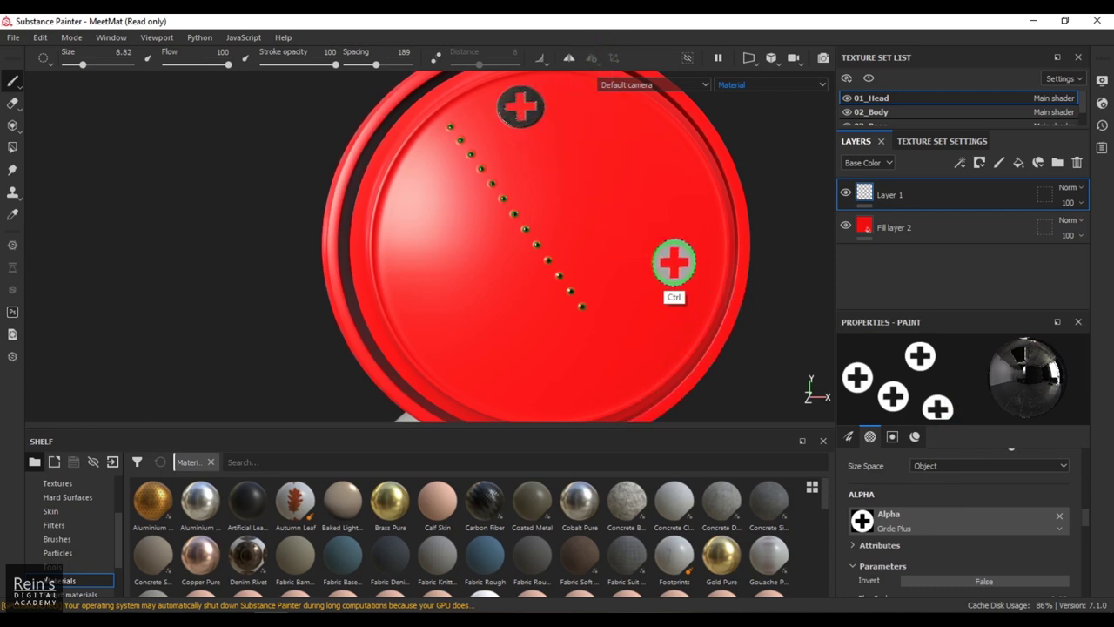
pyautogui.hotkey('ctrl', 'z')
# Step: Reduce the brush size to 3.12 and the spacing to 86, and paint a straight diagonal chain of Circle Plus stamps across the disc
pyautogui.press('[')
pyautogui.press('[')
pyautogui.keyDown('ctrl'); pyautogui.moveTo(525, 129); pyautogui.dragTo(497, 106, button='right'); pyautogui.keyUp('ctrl')
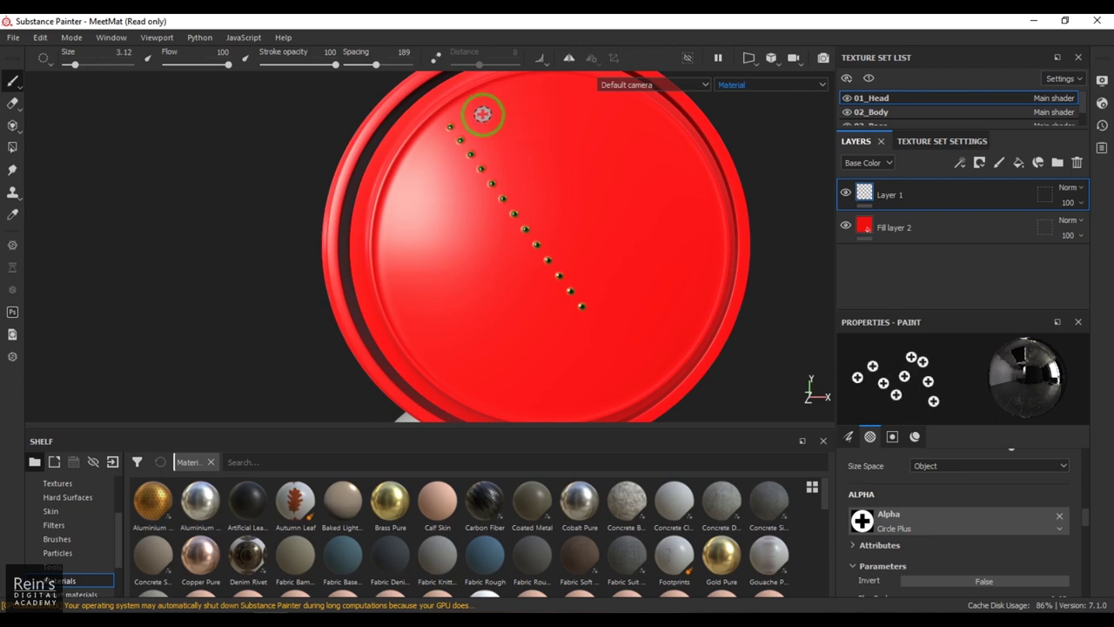
pyautogui.moveTo(376, 64); pyautogui.dragTo(370, 60)
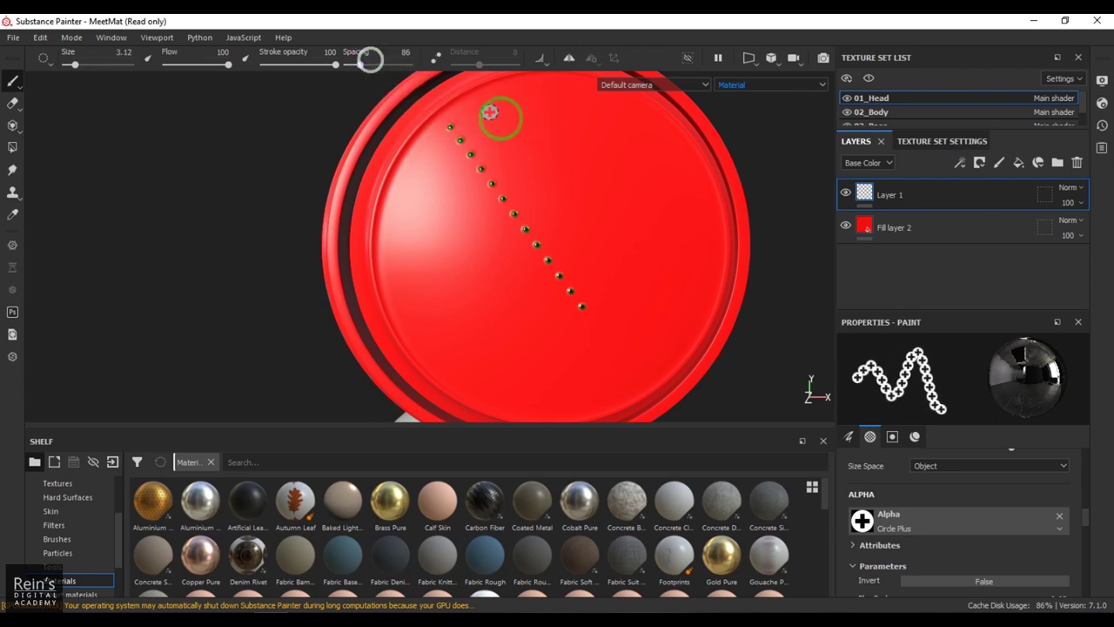
pyautogui.click(489, 103)
pyautogui.keyDown('shift'); pyautogui.click(679, 314); pyautogui.keyUp('shift')
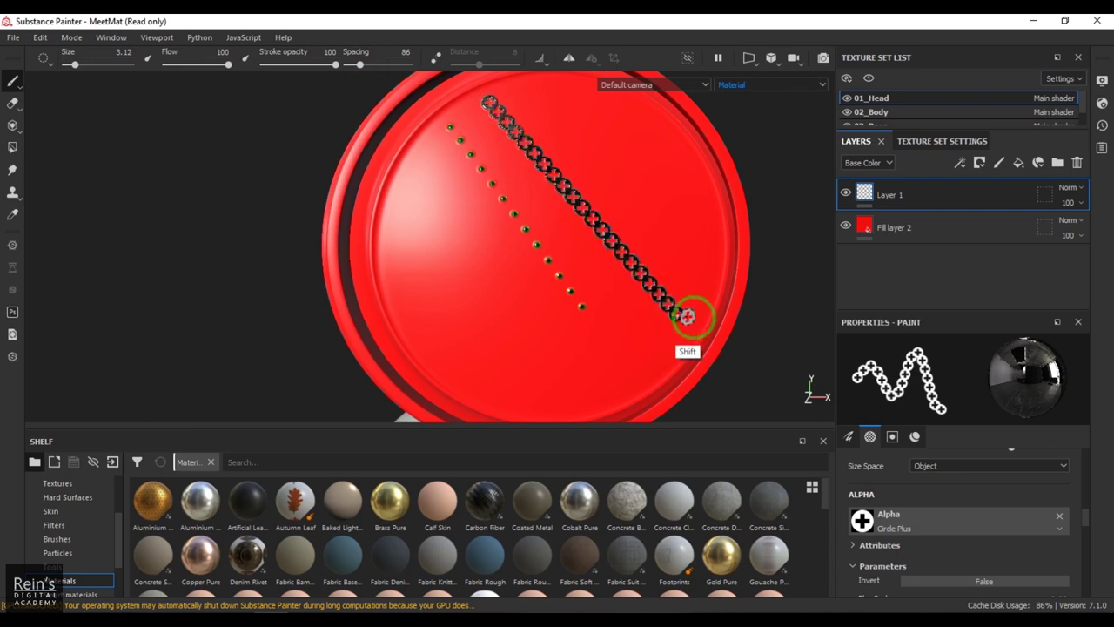
pyautogui.keyDown('alt'); pyautogui.moveTo(771, 310); pyautogui.dragTo(740, 325); pyautogui.keyUp('alt')
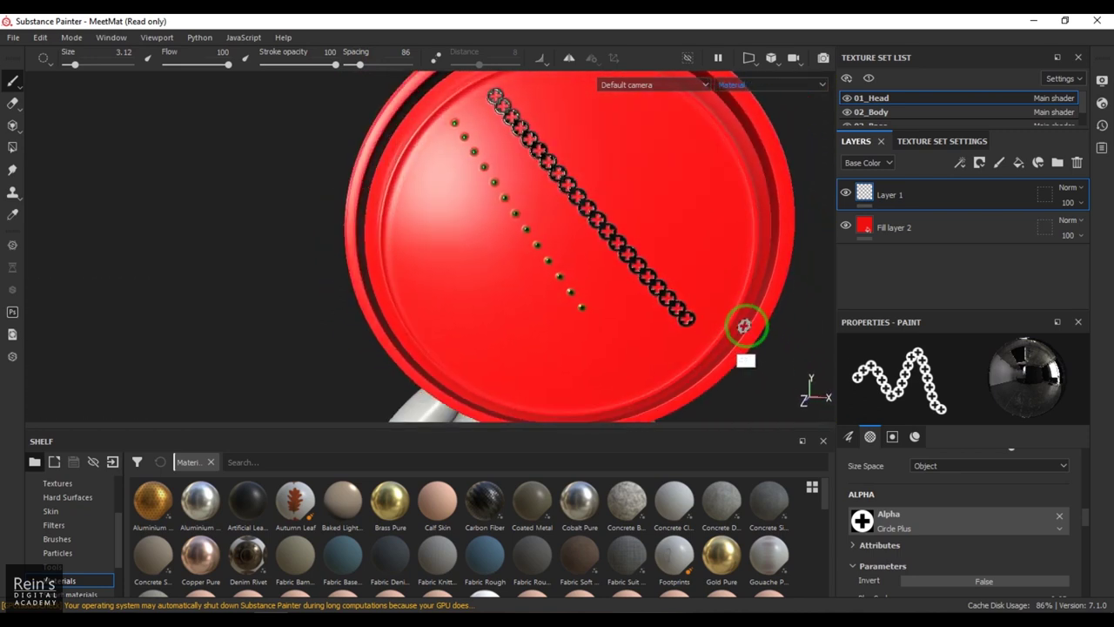
# Step: Look through the available brush alphas, from brush marks and card suits to flowers and fonts, keeping Circle Plus
pyautogui.click(957, 525)
pyautogui.scroll(-10, 1007, 477)
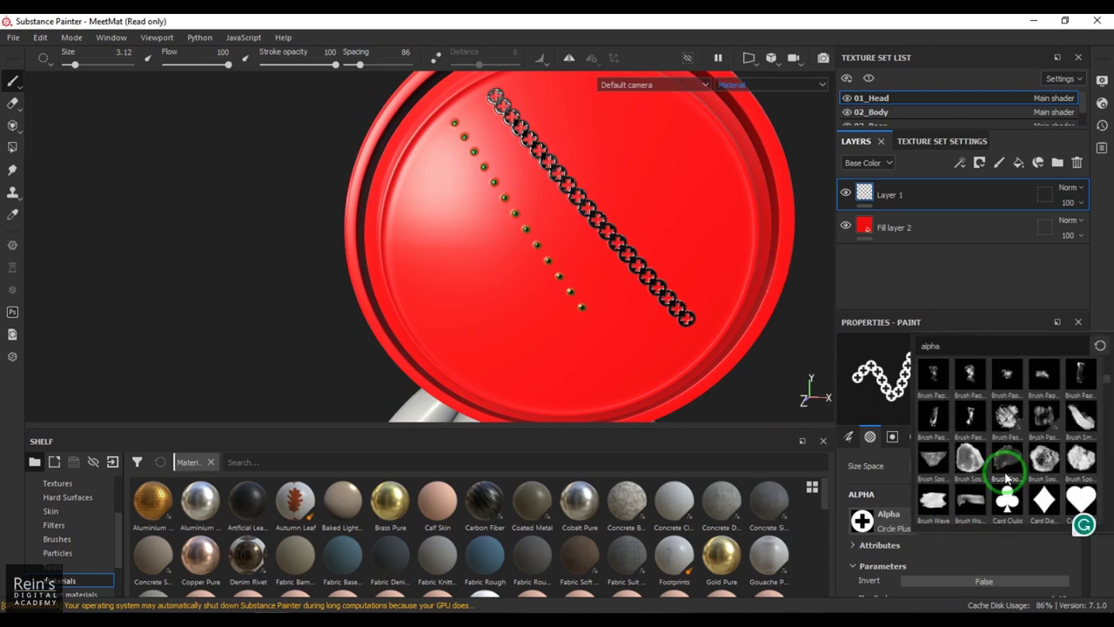
pyautogui.scroll(-8, 1007, 477)
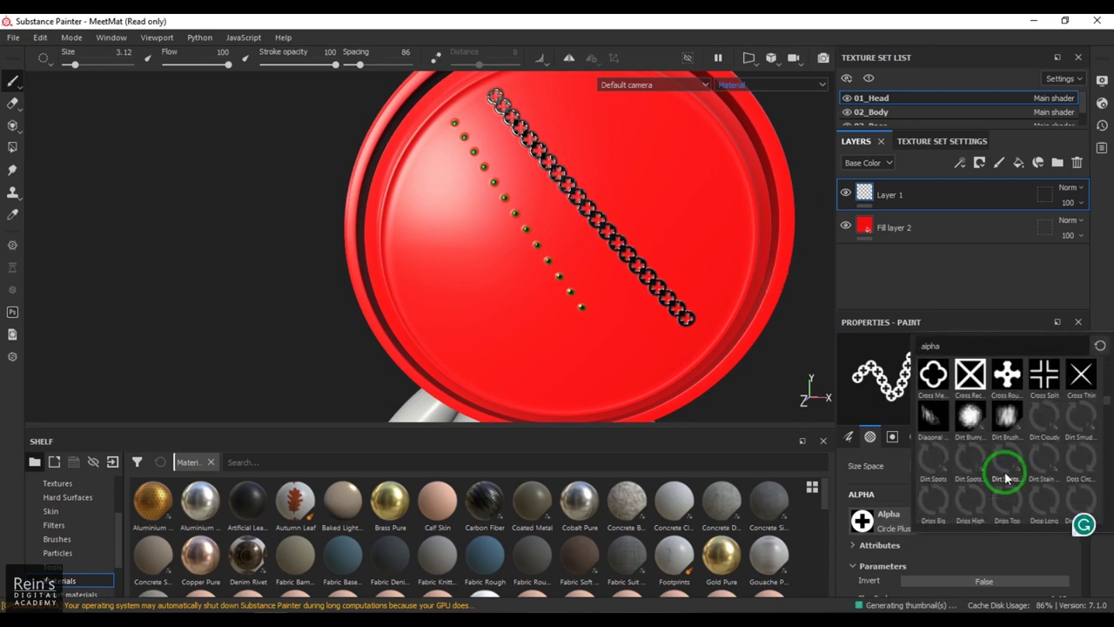
pyautogui.scroll(-3, 1007, 475)
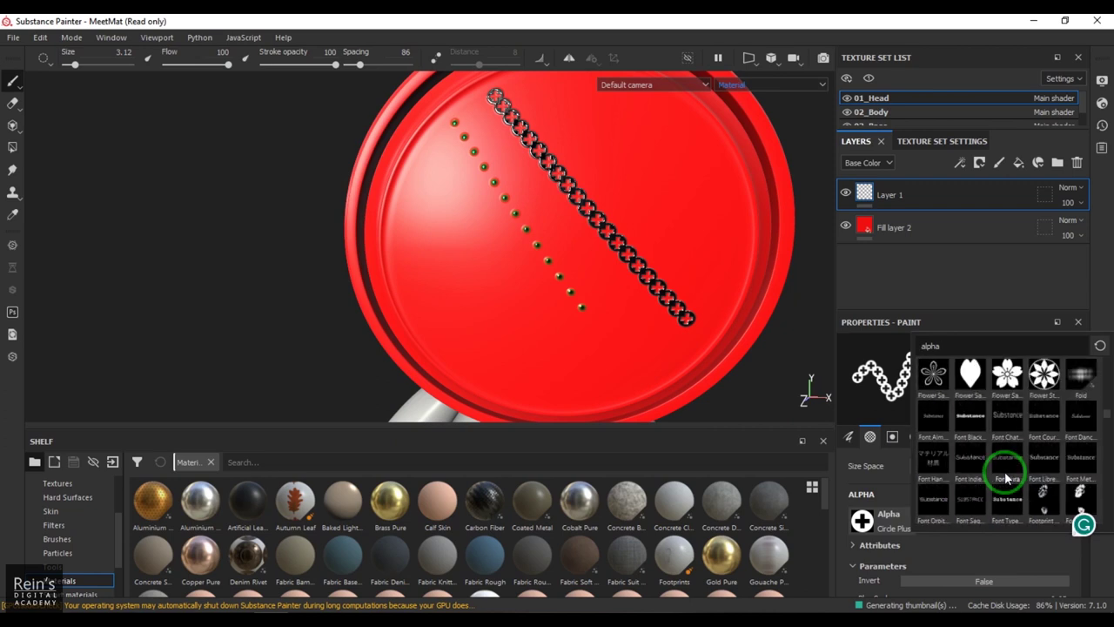
pyautogui.click(1110, 291)
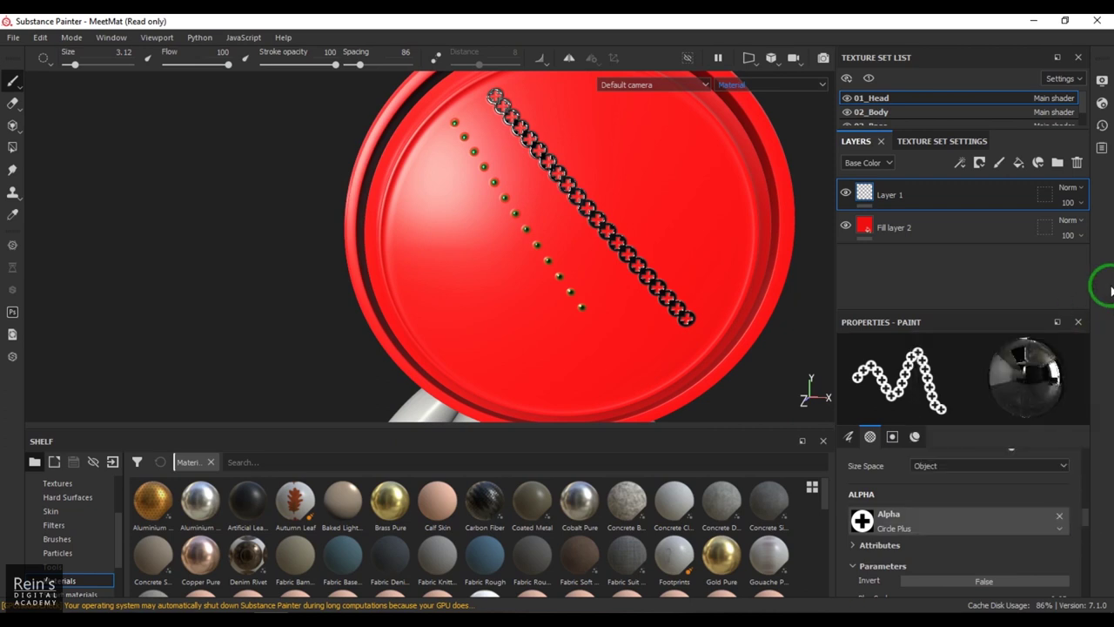
# Step: Paint a bent freehand Circle Plus stroke beside the dotted line and turn on Follow Path for the brush
pyautogui.moveTo(455, 185)
pyautogui.mouseDown()
pyautogui.moveTo(438, 238)
pyautogui.moveTo(470, 347)
pyautogui.mouseUp()
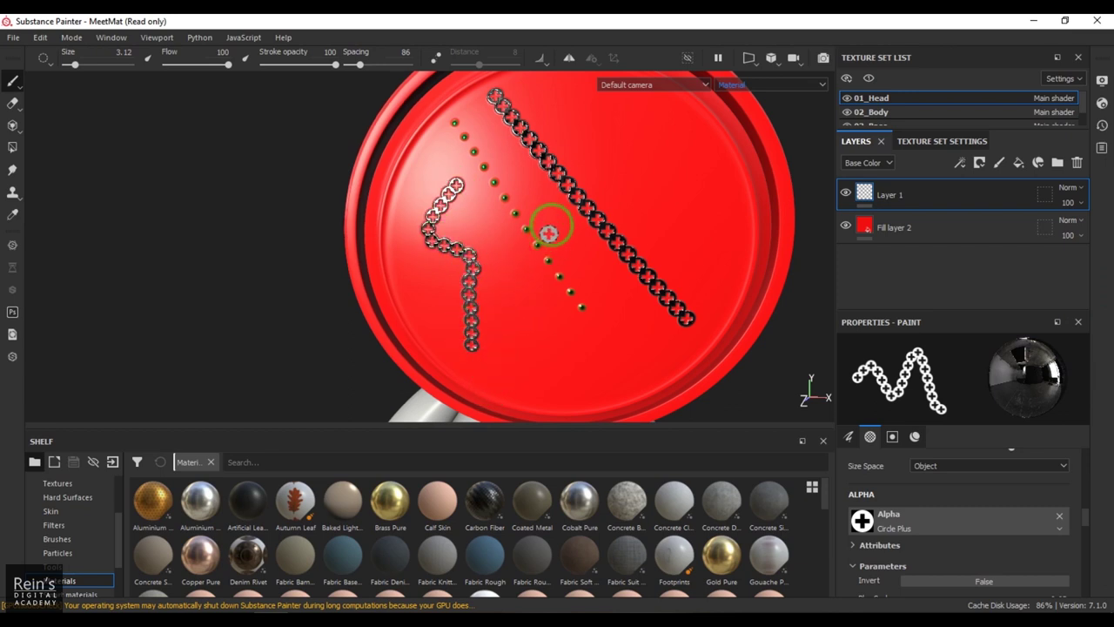
pyautogui.scroll(-5, 992, 515)
pyautogui.scroll(-3, 993, 513)
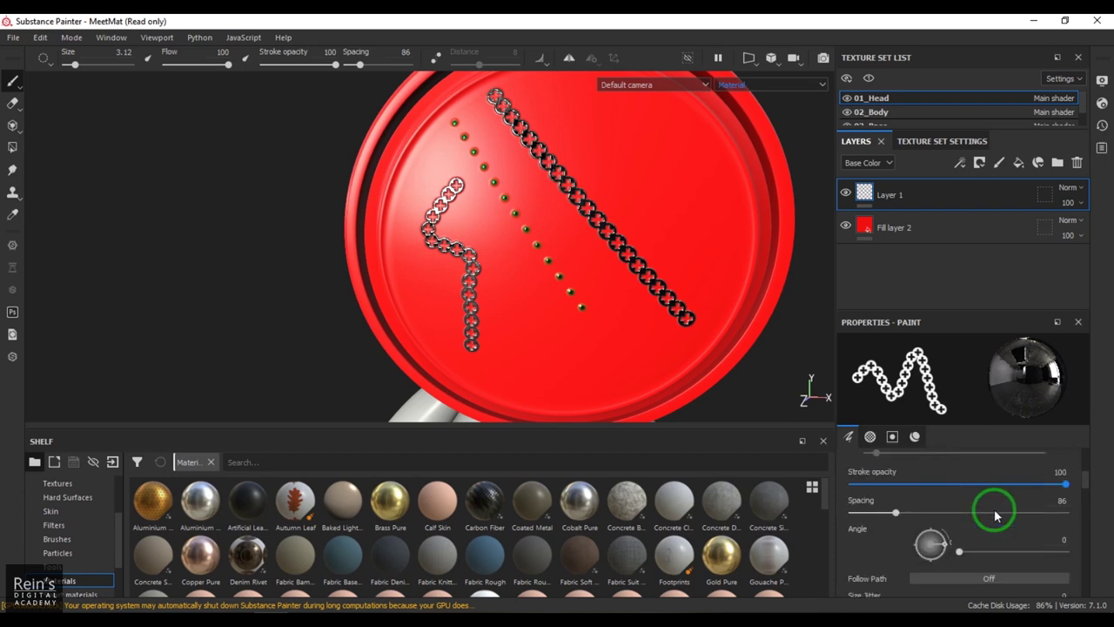
pyautogui.scroll(-2, 994, 516)
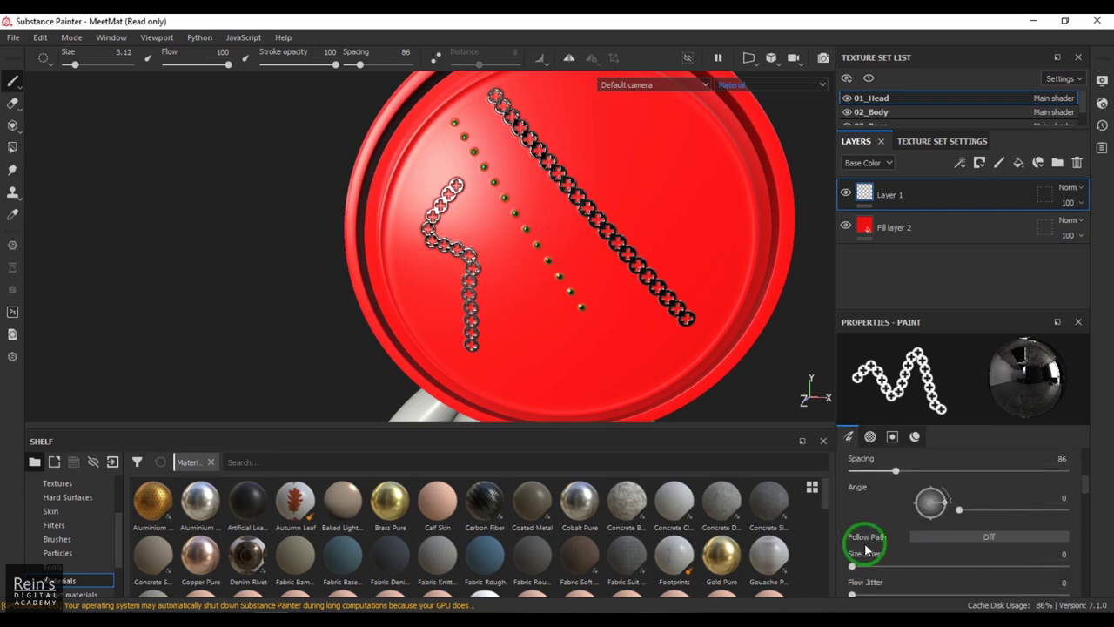
pyautogui.click(960, 539)
# Step: Replace the Circle Plus brush alpha with Arrow Rounded
pyautogui.scroll(-5, 962, 539)
pyautogui.click(958, 527)
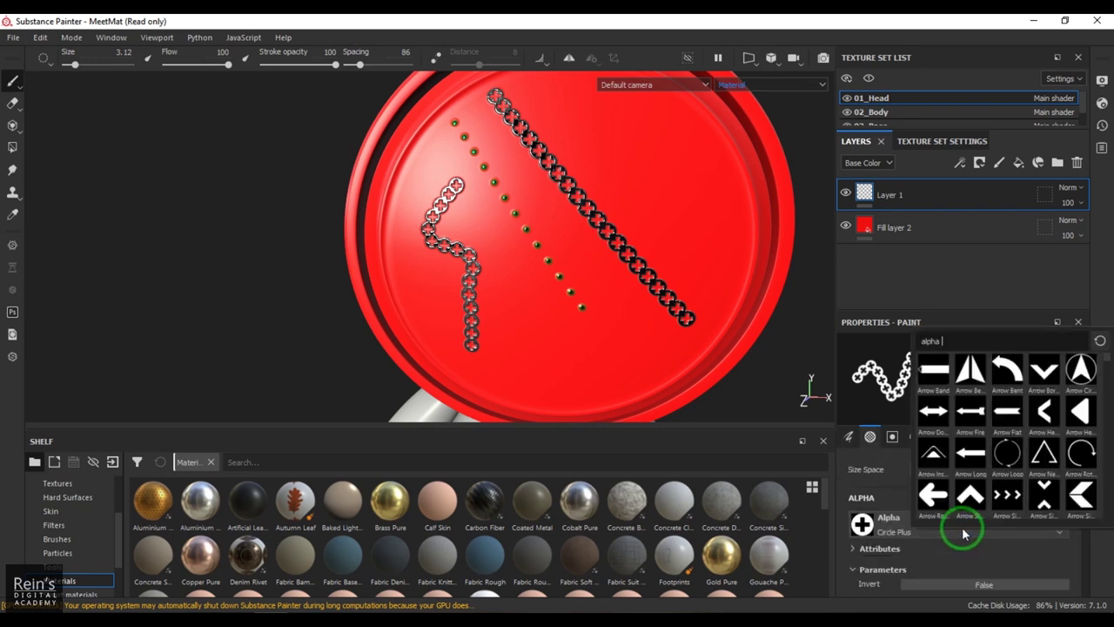
pyautogui.click(933, 495)
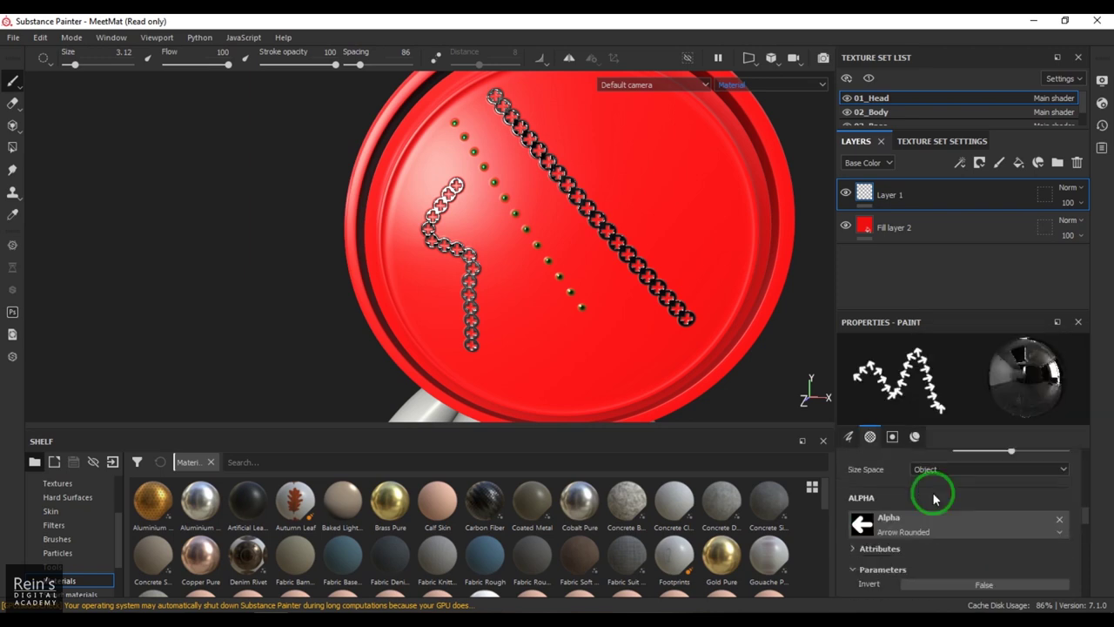
# Step: Undo the earlier strokes to clear the disc, and paint a wide arch of arrows across its upper half
pyautogui.hotkey('ctrl', 'z')
pyautogui.hotkey('ctrl', 'z')
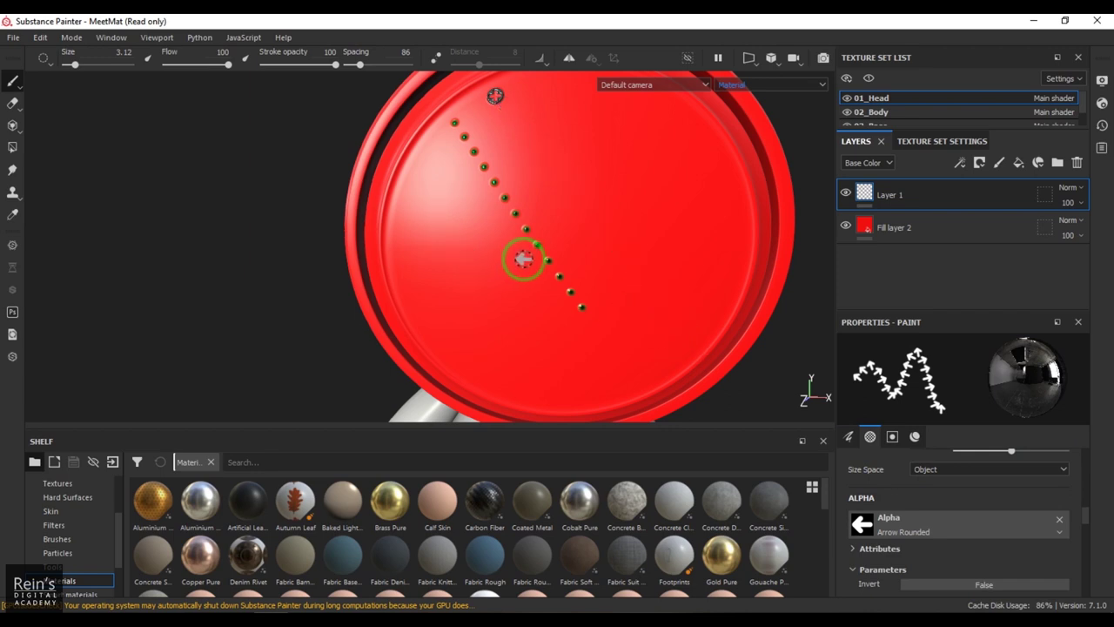
pyautogui.hotkey('ctrl', 'z')
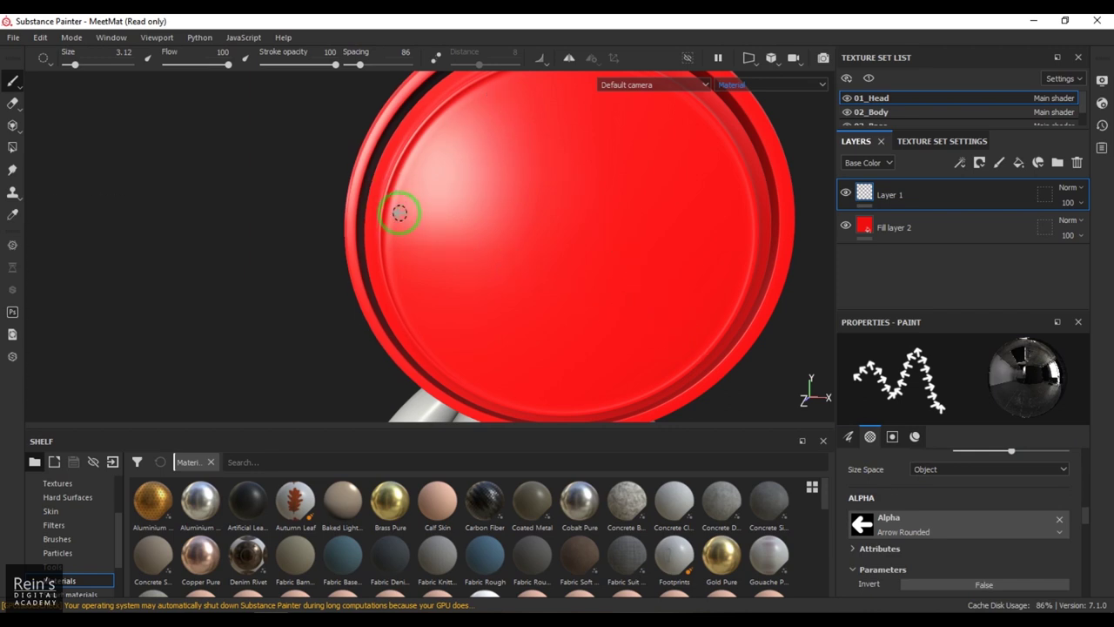
pyautogui.moveTo(419, 225)
pyautogui.mouseDown()
pyautogui.moveTo(528, 129)
pyautogui.moveTo(658, 250)
pyautogui.mouseUp()
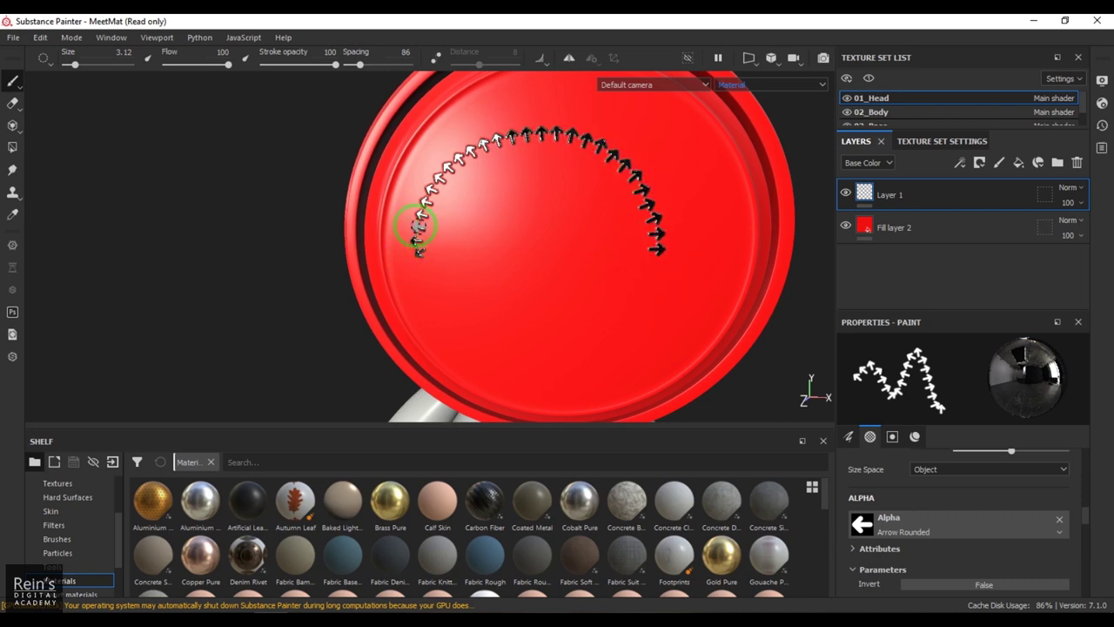
pyautogui.moveTo(496, 305)
pyautogui.mouseDown()
pyautogui.moveTo(470, 266)
pyautogui.moveTo(566, 233)
pyautogui.mouseUp()
pyautogui.hotkey('ctrl', 'z')
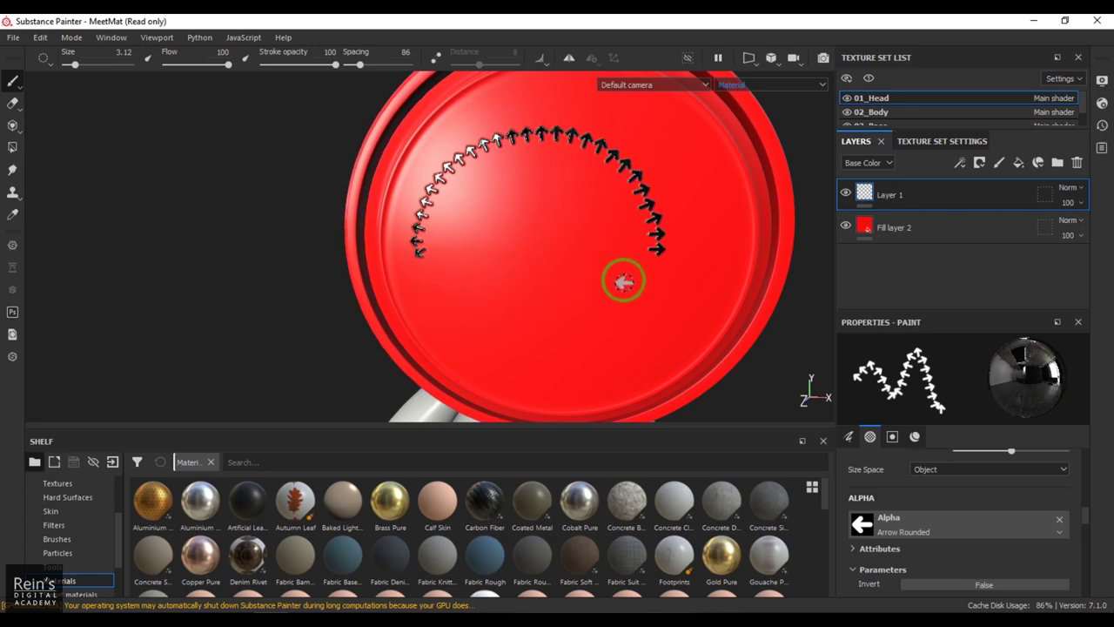
# Step: Try a smaller arrow arc under the arch with Follow Path off, undo it, and turn Follow Path back on
pyautogui.scroll(2, 974, 540)
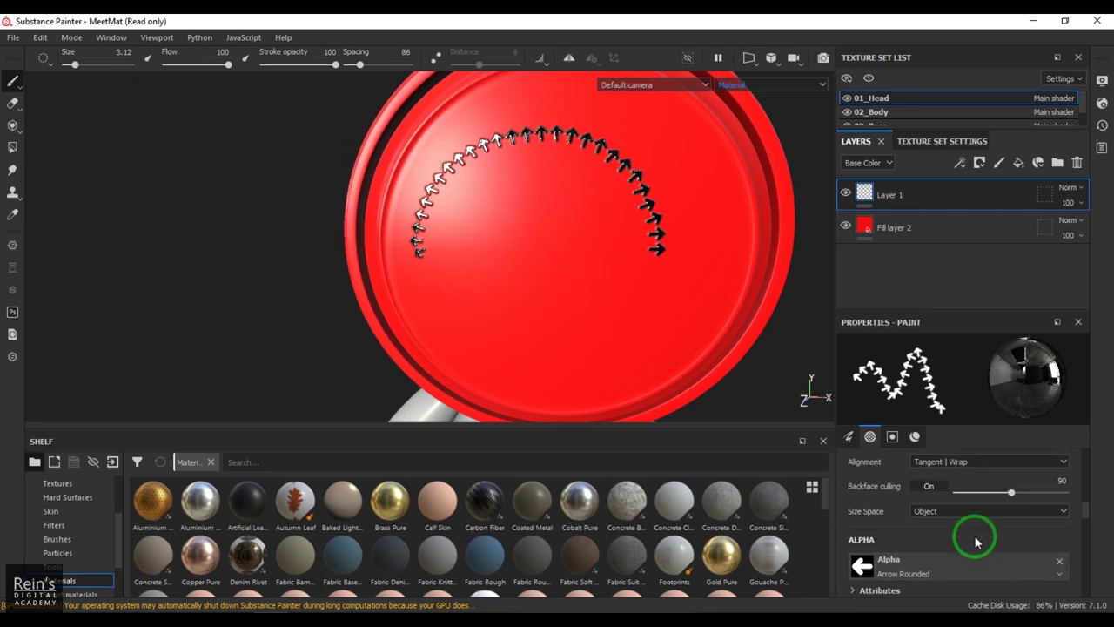
pyautogui.scroll(2, 977, 540)
pyautogui.scroll(2, 976, 541)
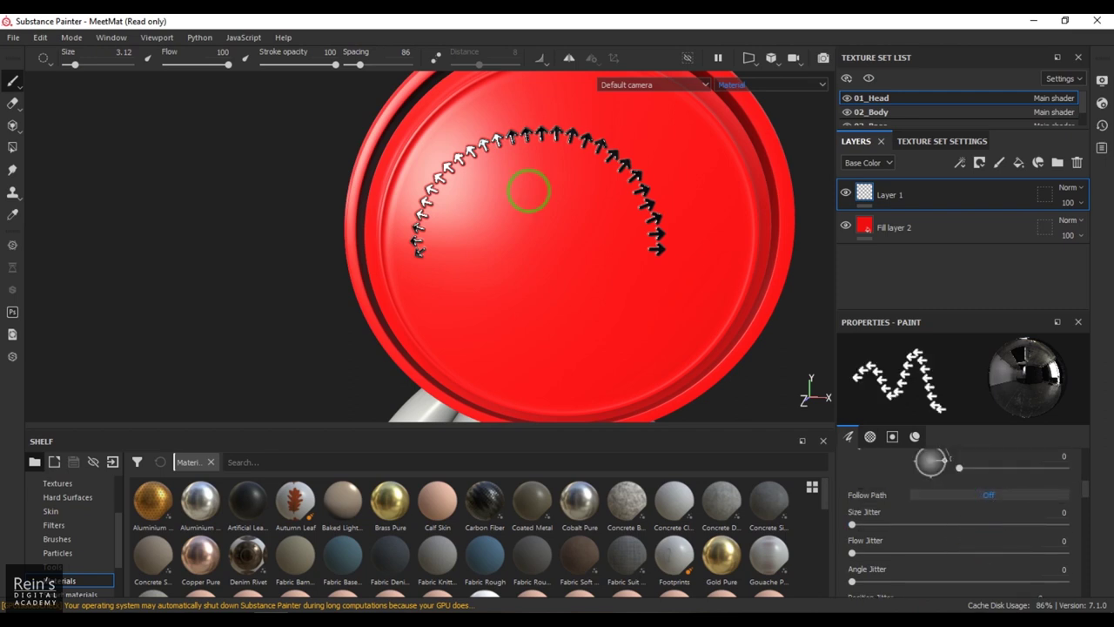
pyautogui.moveTo(464, 309)
pyautogui.mouseDown()
pyautogui.moveTo(497, 219)
pyautogui.moveTo(588, 300)
pyautogui.mouseUp()
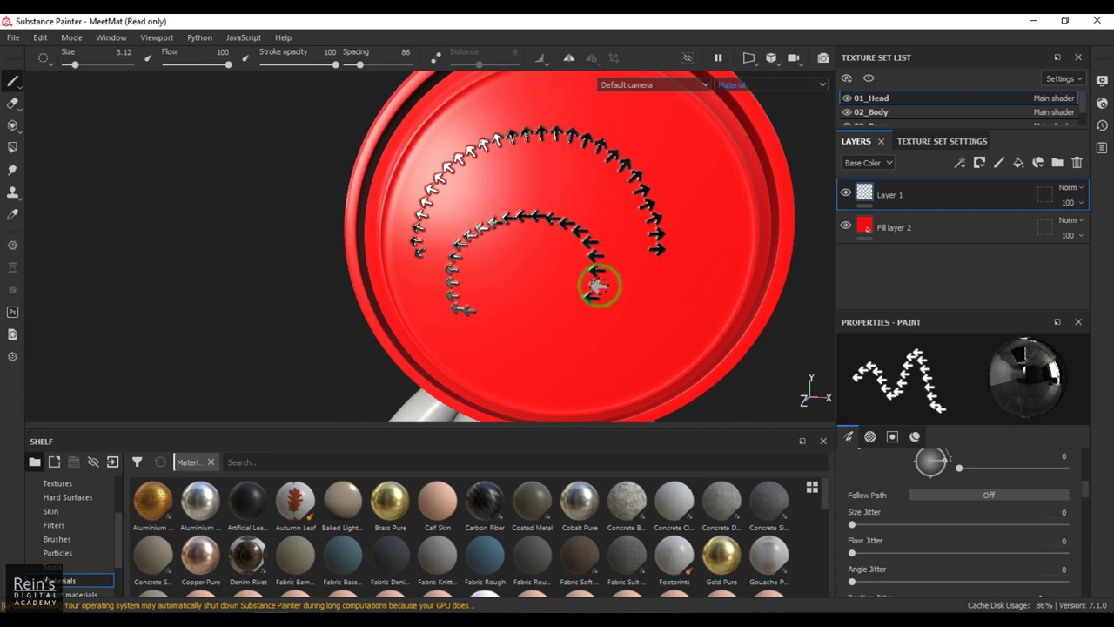
pyautogui.hotkey('ctrl', 'z')
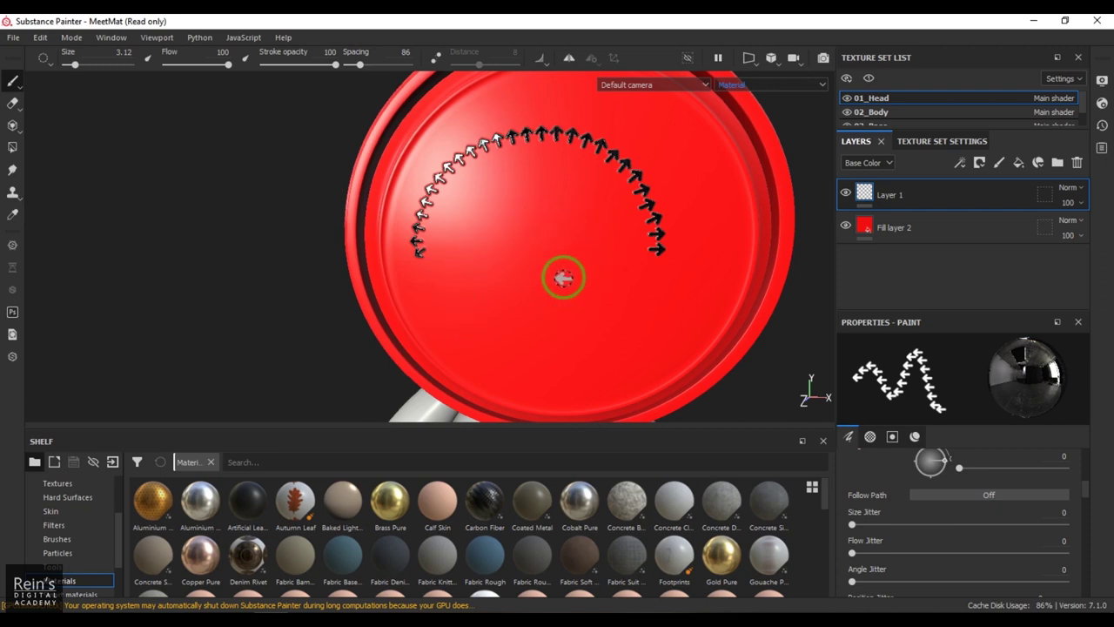
pyautogui.click(944, 509)
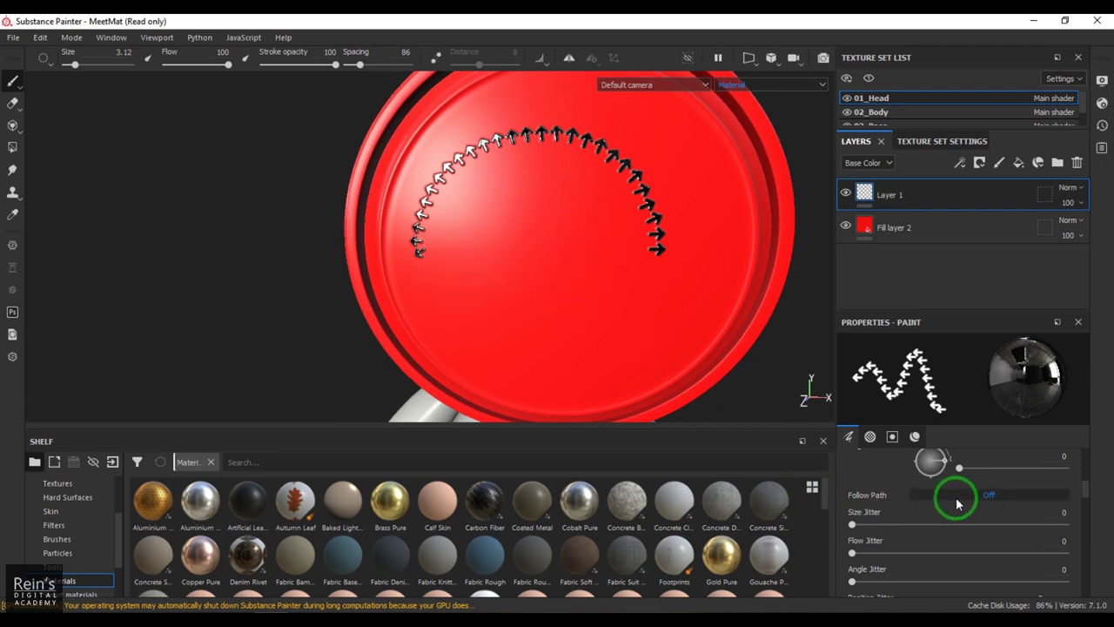
# Step: Set the brush angle to 90 and paint an S-shaped stroke of arrows below the arch
pyautogui.scroll(1, 956, 509)
pyautogui.scroll(4, 955, 509)
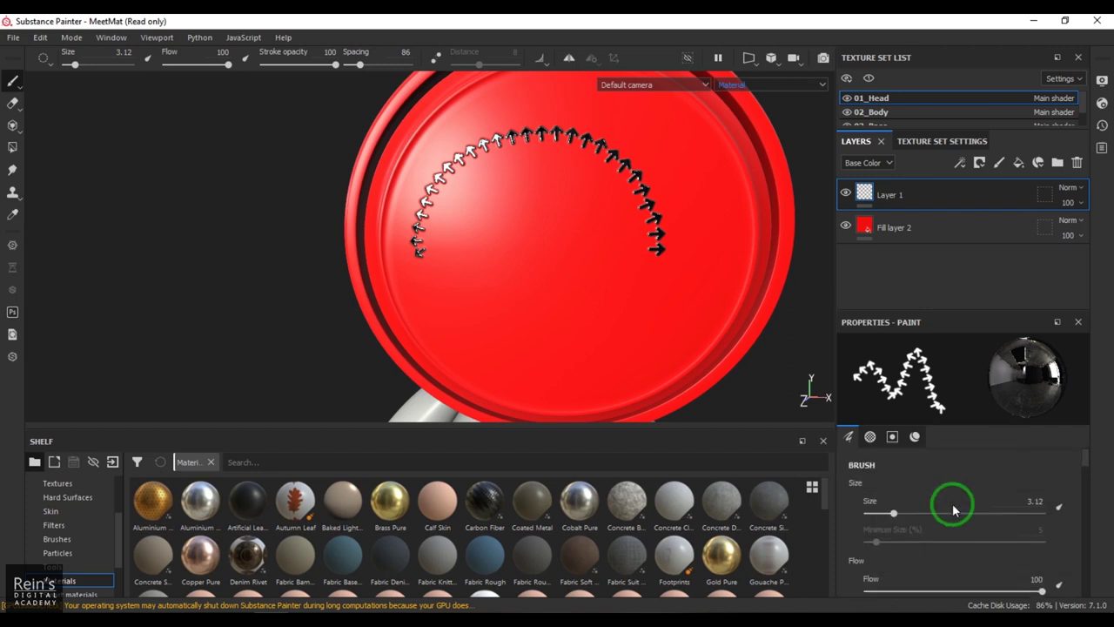
pyautogui.scroll(-4, 953, 509)
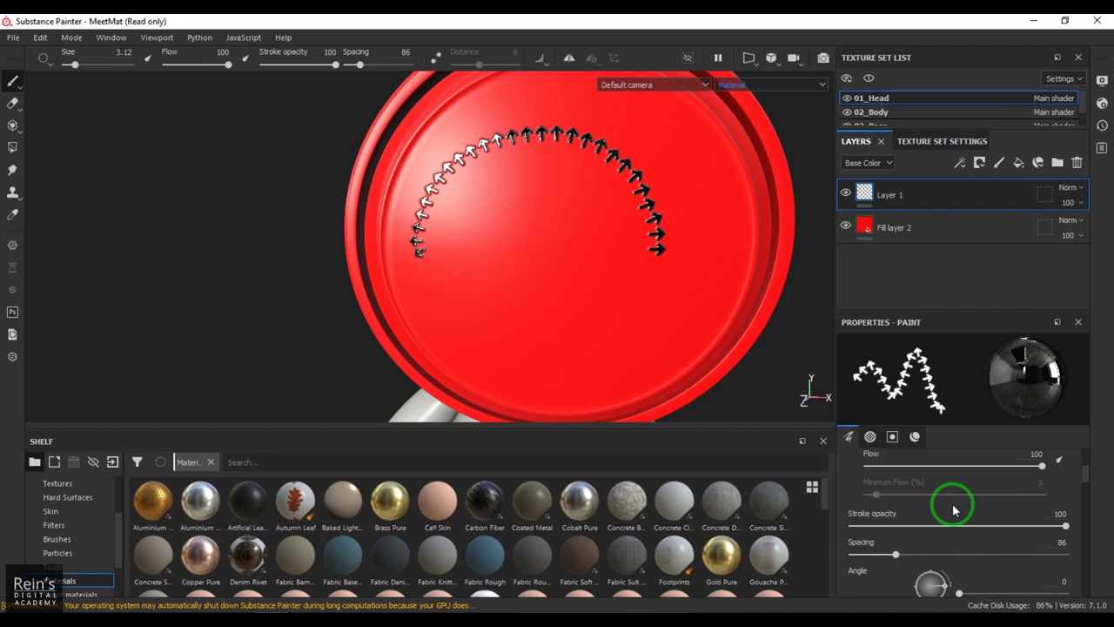
pyautogui.scroll(-1, 953, 509)
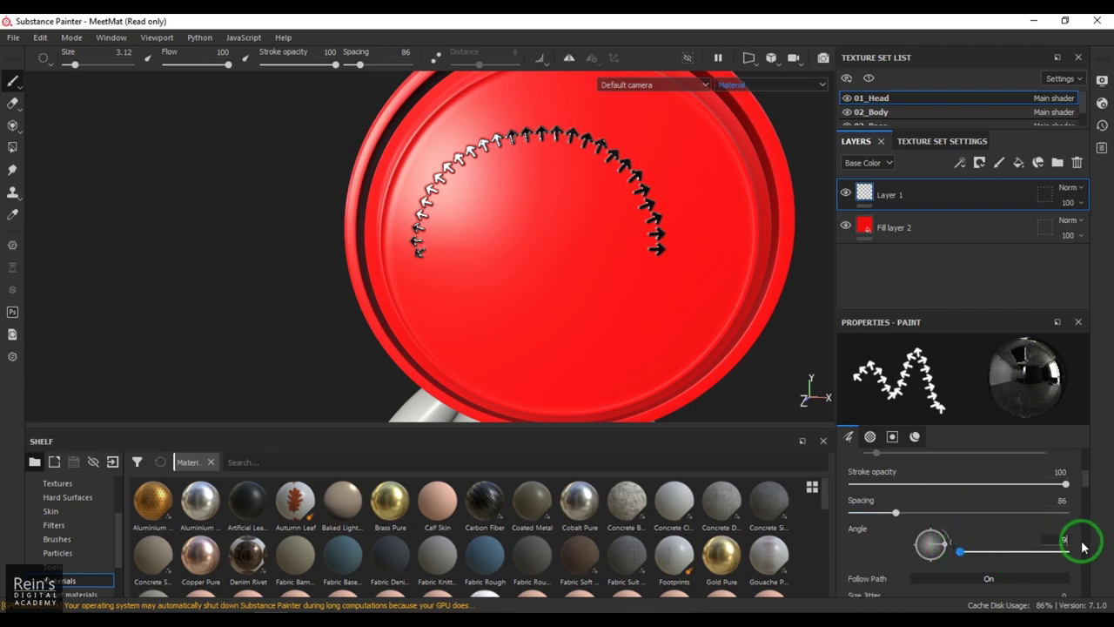
pyautogui.press('Return')
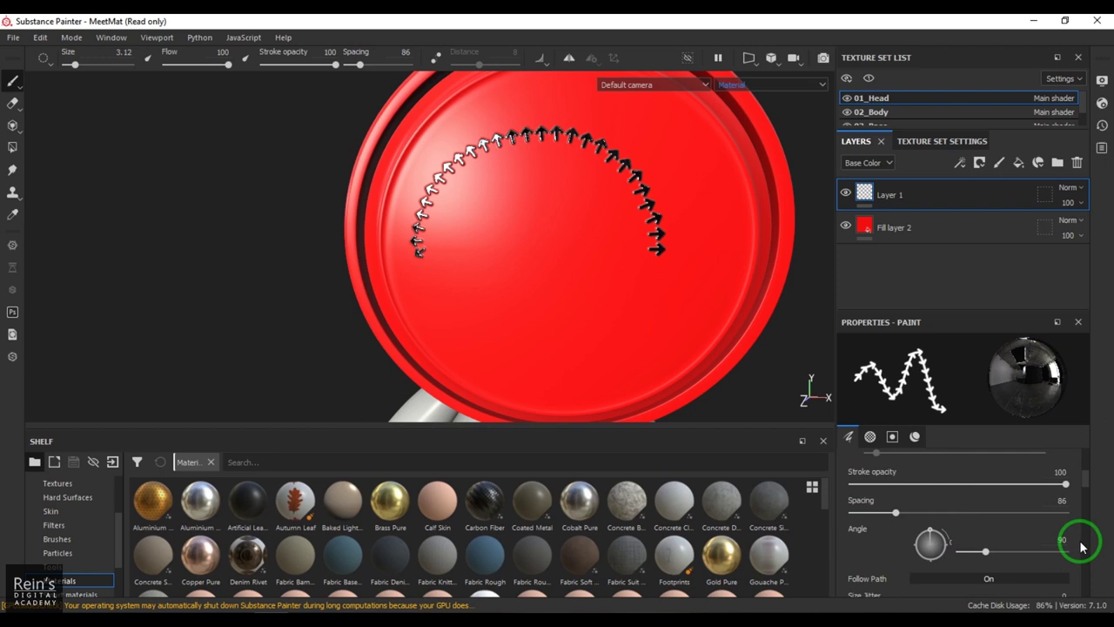
pyautogui.moveTo(441, 319)
pyautogui.mouseDown()
pyautogui.moveTo(479, 197)
pyautogui.moveTo(592, 316)
pyautogui.moveTo(694, 316)
pyautogui.mouseUp()
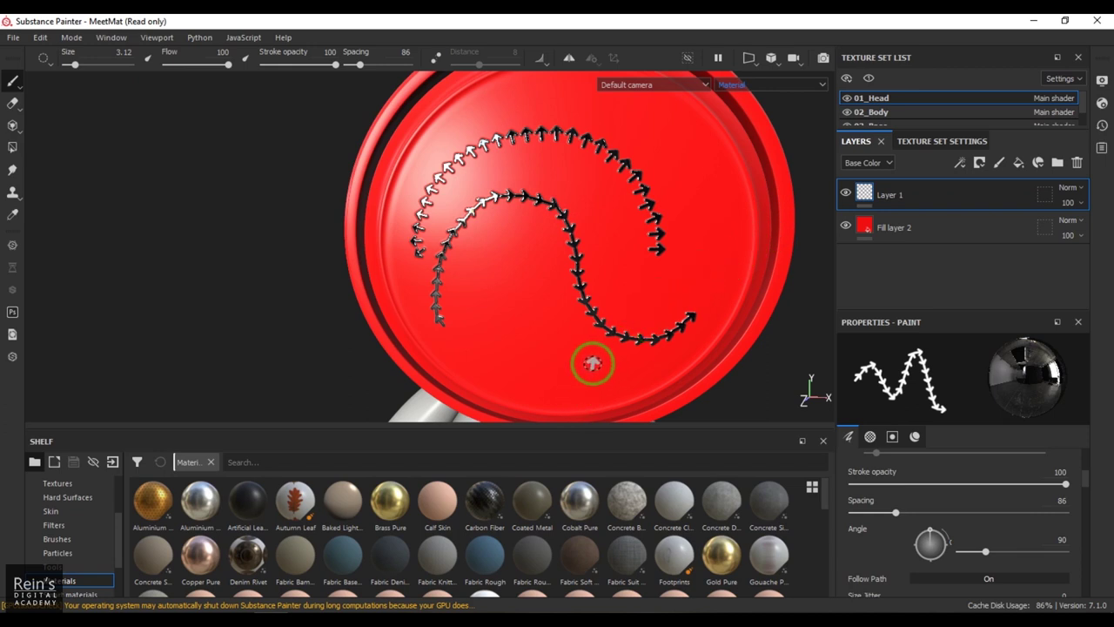
# Step: Review the brush's jitter settings and set Size Jitter to 100
pyautogui.scroll(-2, 992, 505)
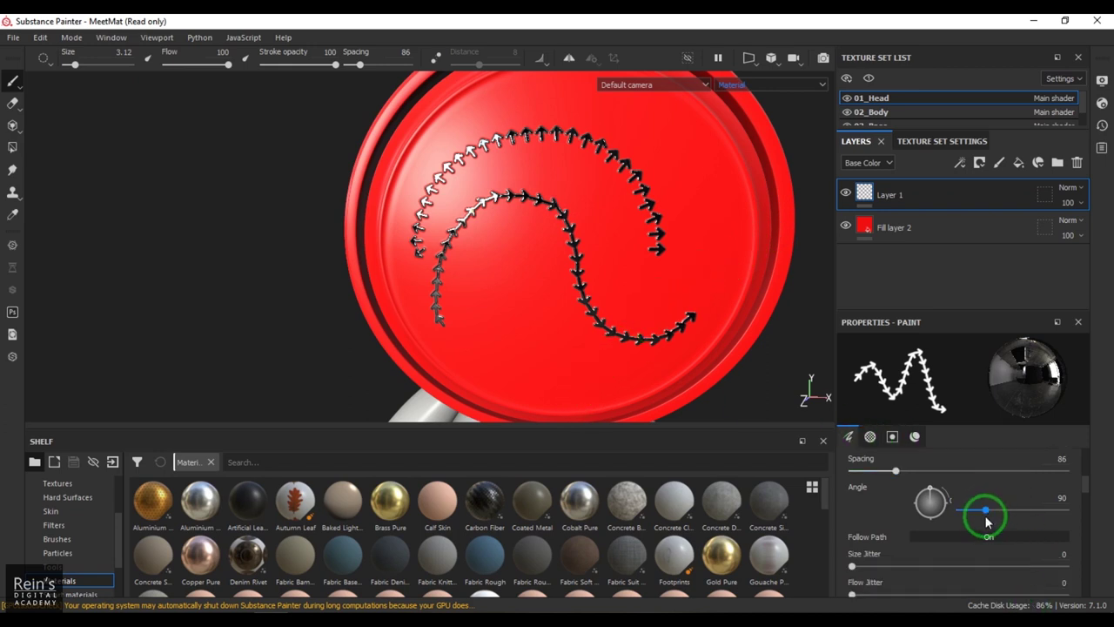
pyautogui.scroll(-2, 986, 522)
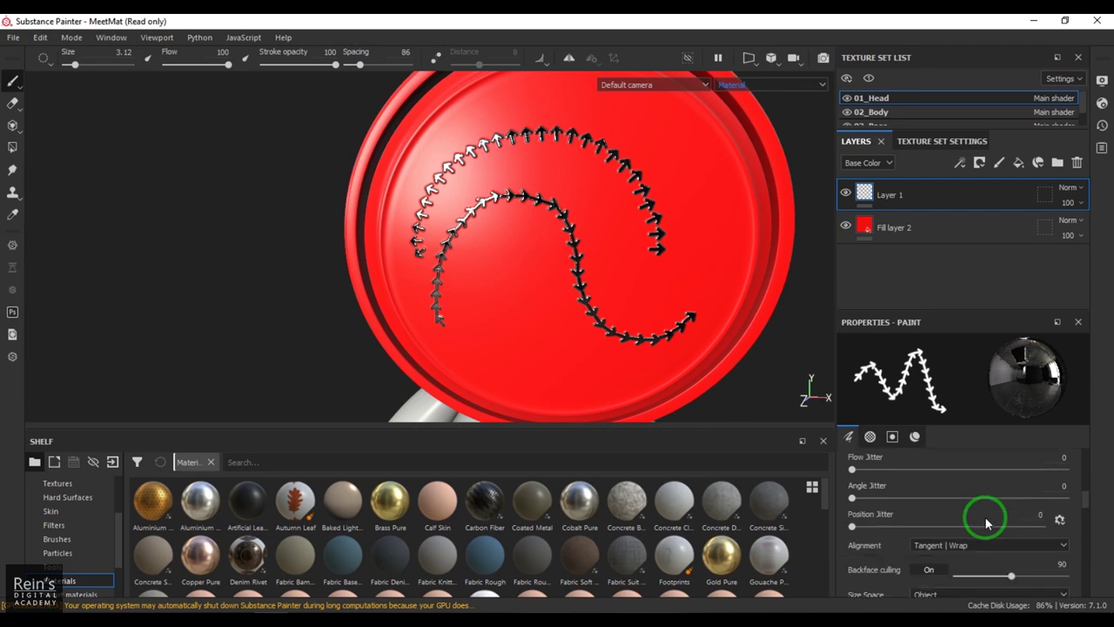
pyautogui.scroll(2, 986, 522)
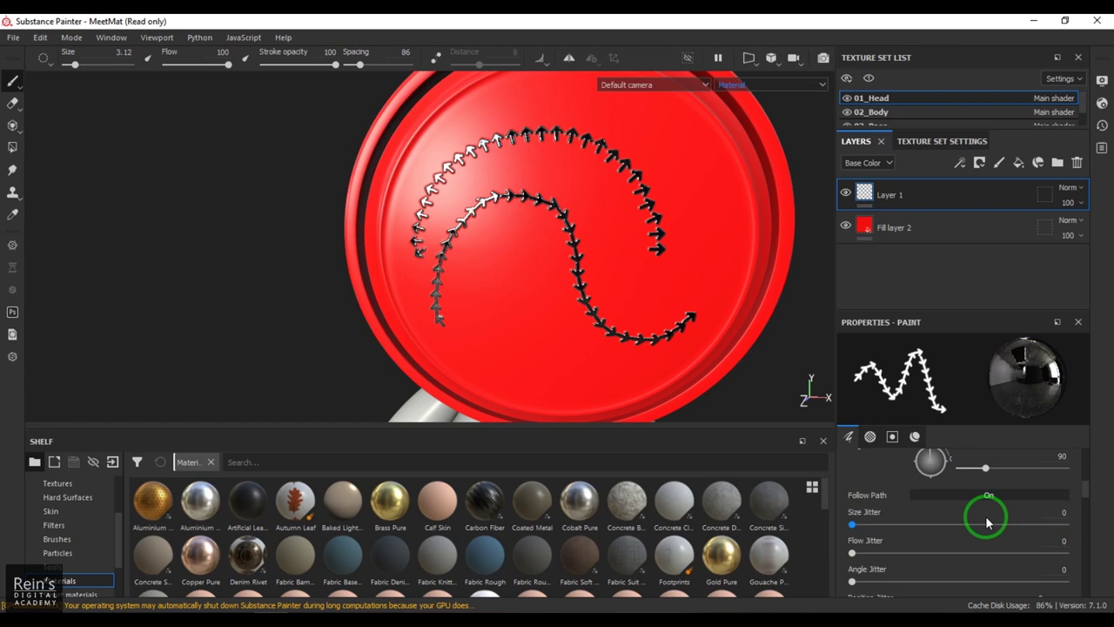
pyautogui.scroll(-1, 988, 522)
pyautogui.scroll(4, 987, 522)
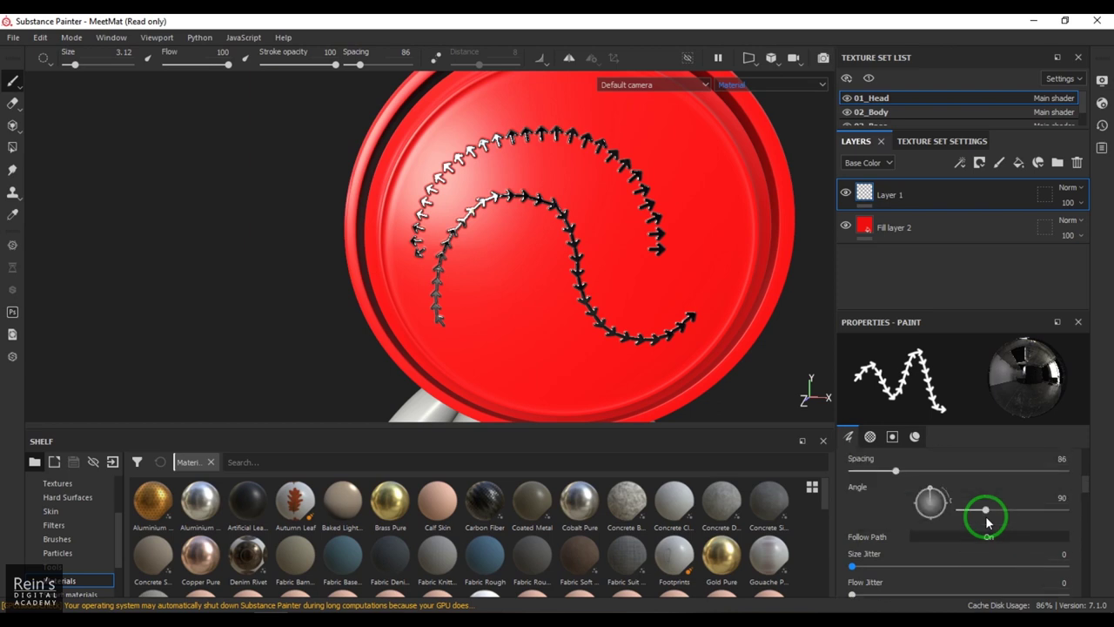
pyautogui.scroll(-4, 987, 522)
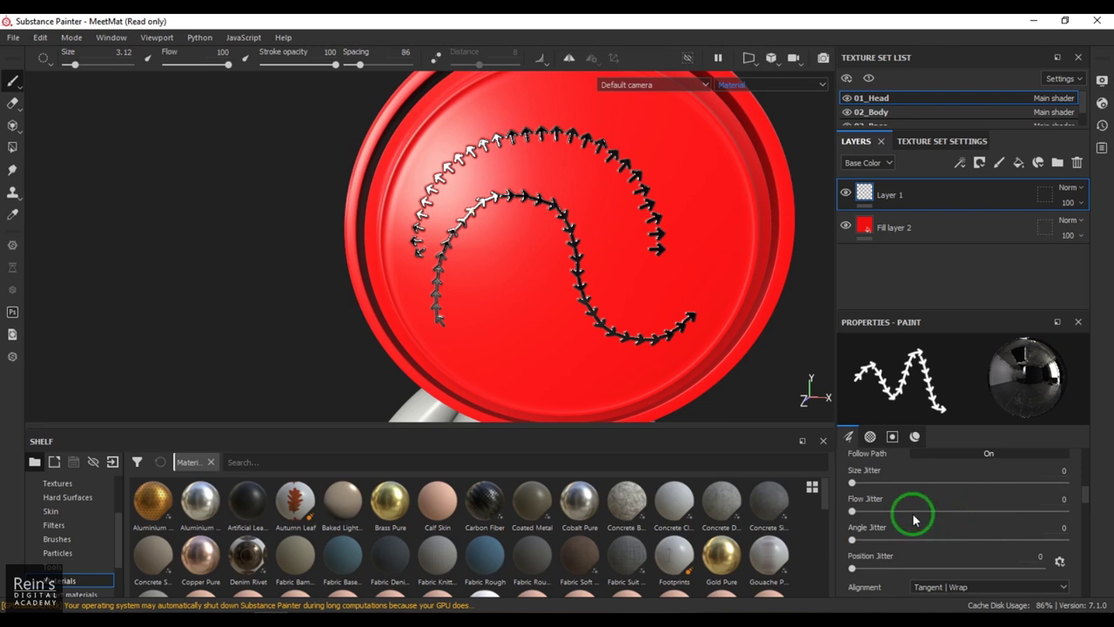
pyautogui.moveTo(854, 486); pyautogui.dragTo(1072, 471)
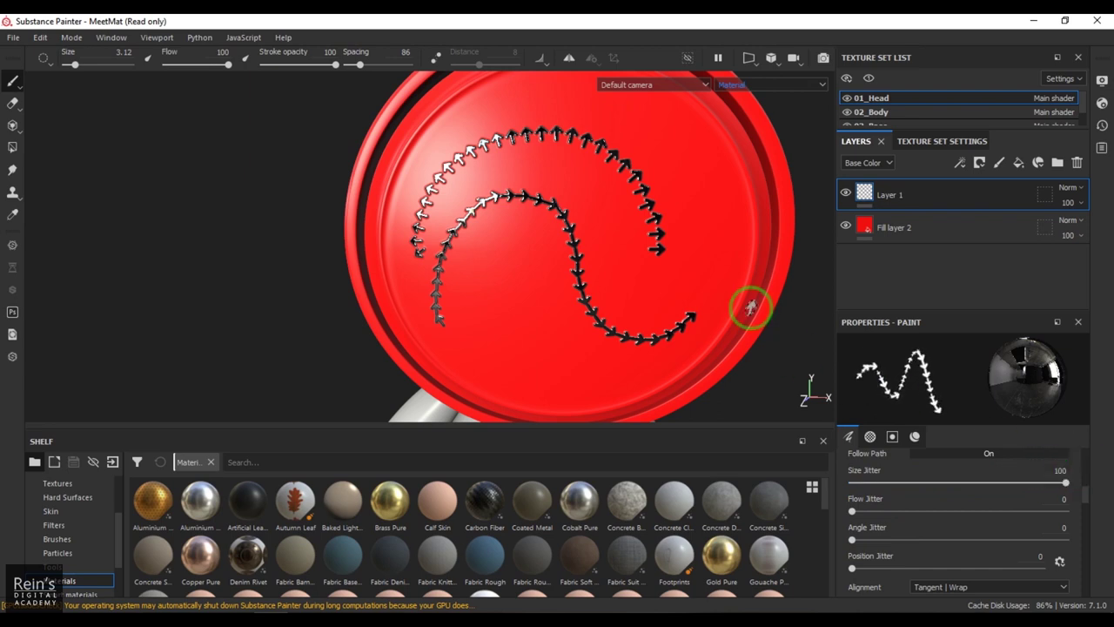
# Step: Undo the arch and S-shaped strokes, and paint a long S-shaped arrow stroke with Size Jitter across the disc
pyautogui.hotkey('ctrl', 'z')
pyautogui.hotkey('ctrl', 'z')
pyautogui.moveTo(436, 288)
pyautogui.mouseDown()
pyautogui.moveTo(719, 232)
pyautogui.moveTo(722, 243)
pyautogui.mouseUp()
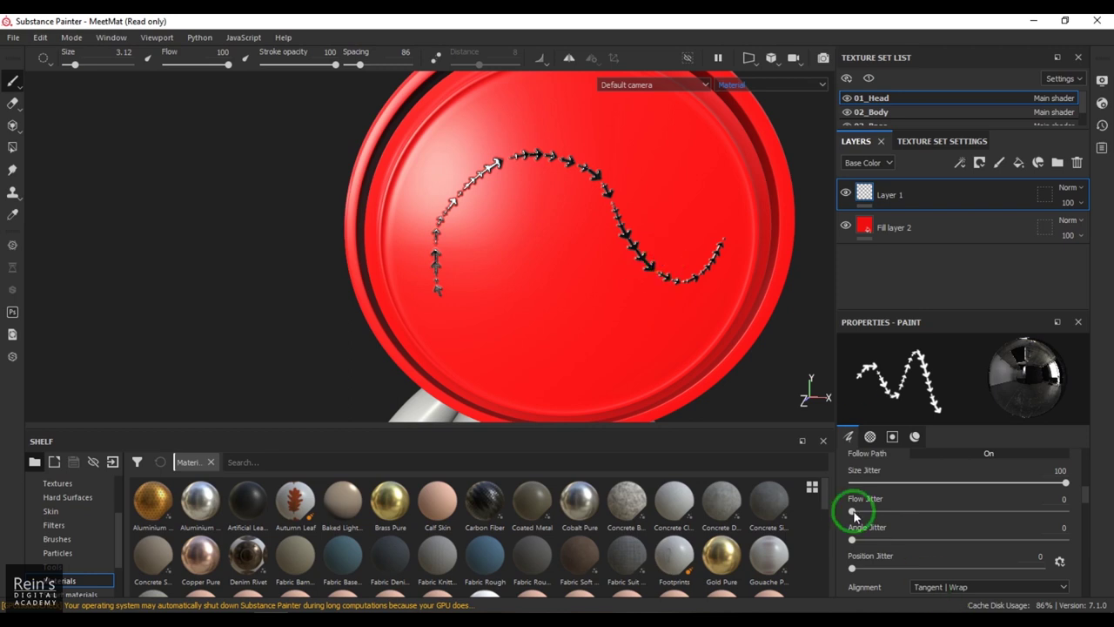
# Step: Set Size Jitter to 0 and Flow Jitter to 100, and paint a second S-shaped arrow stroke below the first
pyautogui.moveTo(874, 481)
pyautogui.mouseDown()
pyautogui.moveTo(835, 489)
pyautogui.moveTo(909, 511)
pyautogui.moveTo(1079, 518)
pyautogui.mouseUp()
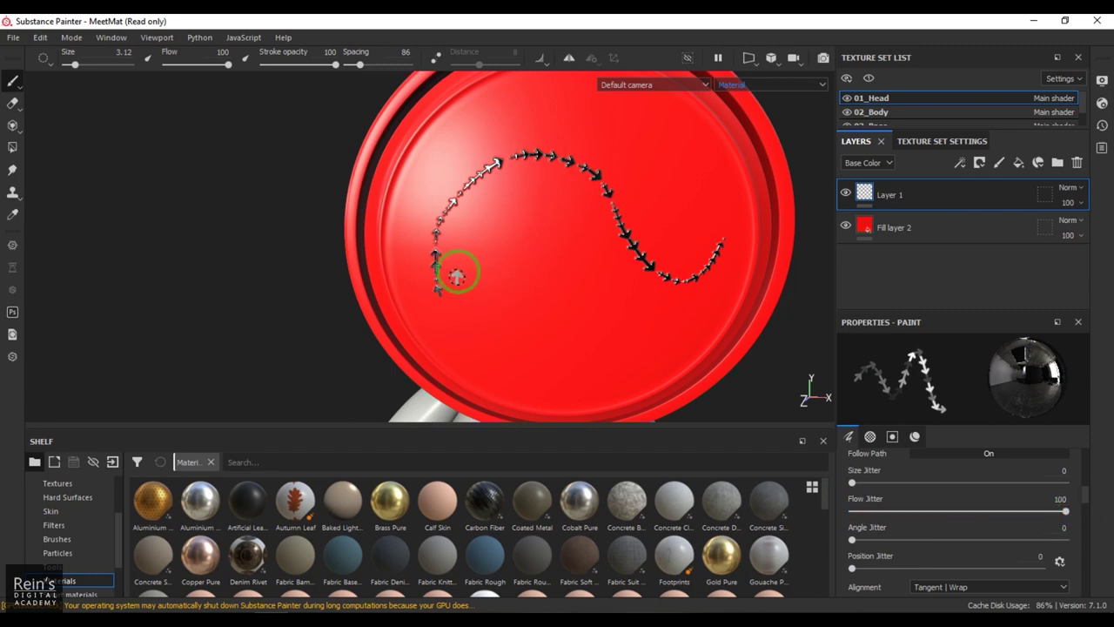
pyautogui.moveTo(482, 349)
pyautogui.mouseDown()
pyautogui.moveTo(503, 235)
pyautogui.moveTo(657, 323)
pyautogui.moveTo(692, 292)
pyautogui.mouseUp()
pyautogui.moveTo(793, 356)
pyautogui.keyDown('alt'); pyautogui.mouseDown()
pyautogui.moveTo(729, 331)
pyautogui.moveTo(760, 345)
pyautogui.mouseUp(); pyautogui.keyUp('alt')
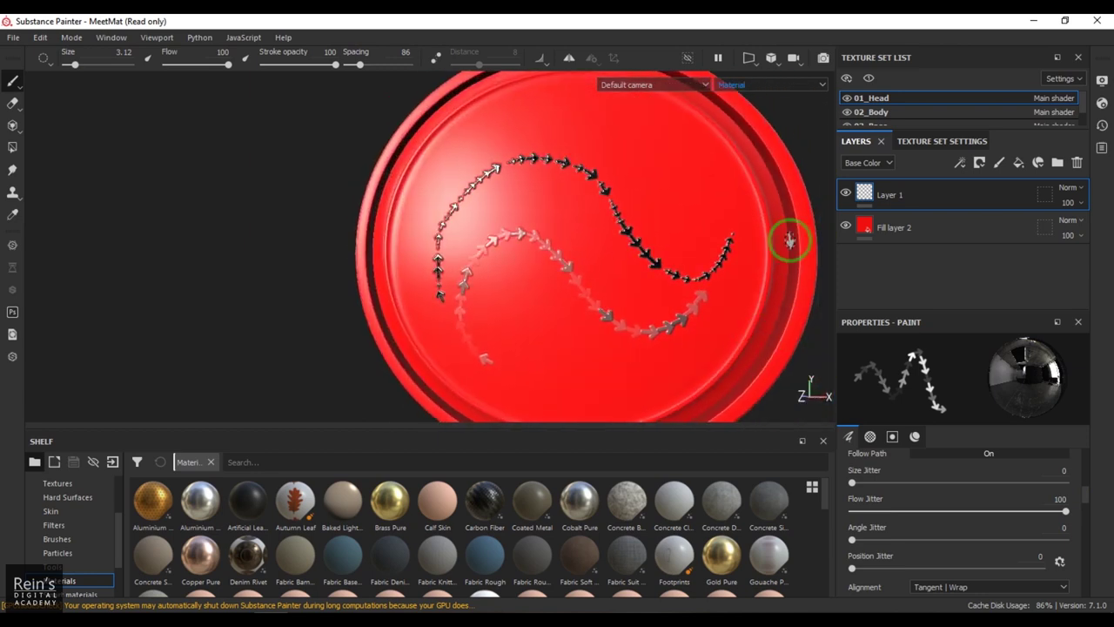
pyautogui.keyDown('alt'); pyautogui.moveTo(586, 266); pyautogui.dragTo(497, 241, button='middle'); pyautogui.keyUp('alt')
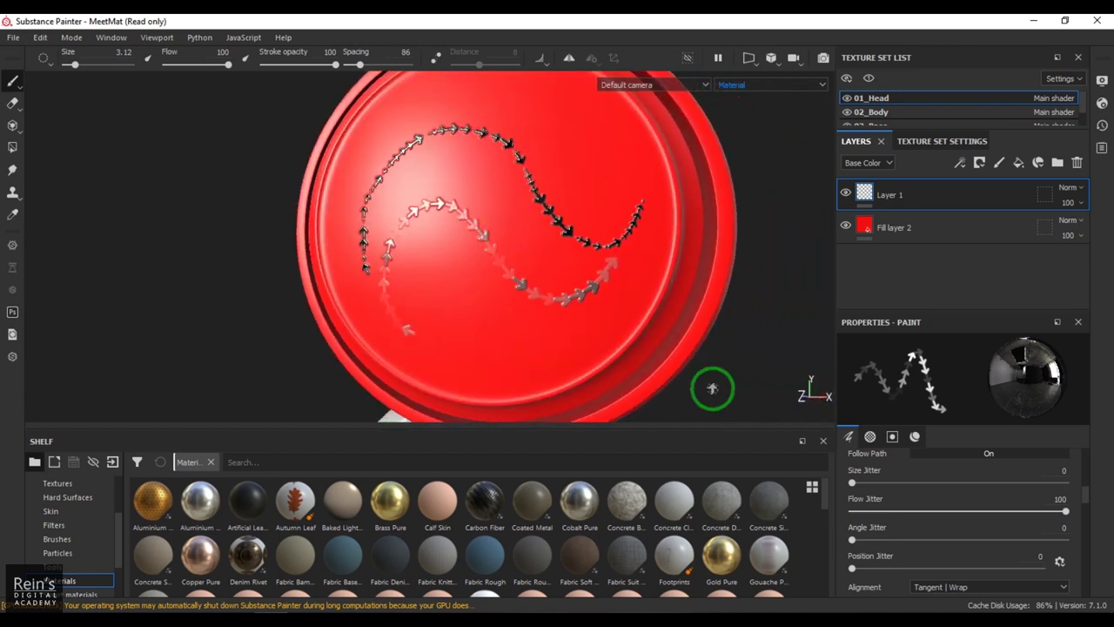
# Step: Set Flow Jitter to 0 and Angle Jitter to 180, and paint one S-shaped arrow stroke on the cleared disc
pyautogui.moveTo(866, 525)
pyautogui.mouseDown()
pyautogui.moveTo(828, 514)
pyautogui.moveTo(939, 551)
pyautogui.moveTo(1101, 559)
pyautogui.mouseUp()
pyautogui.hotkey('ctrl', 'z')
pyautogui.hotkey('ctrl', 'z')
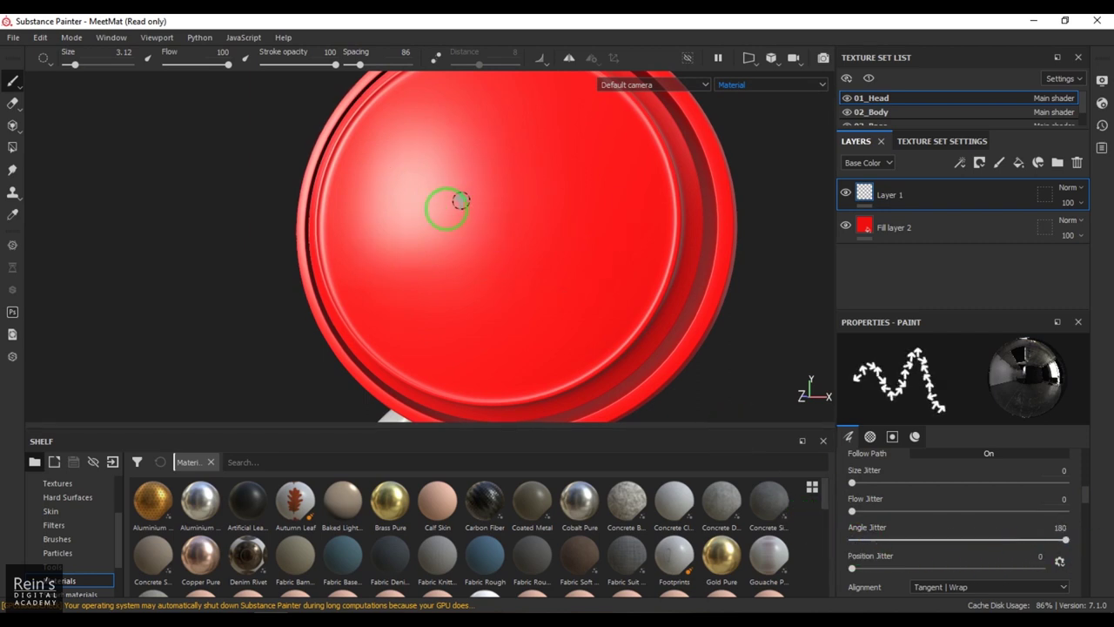
pyautogui.moveTo(396, 299); pyautogui.dragTo(423, 169)
pyautogui.moveTo(485, 223)
pyautogui.mouseDown()
pyautogui.moveTo(552, 186)
pyautogui.moveTo(576, 274)
pyautogui.moveTo(636, 299)
pyautogui.moveTo(481, 229)
pyautogui.mouseUp()
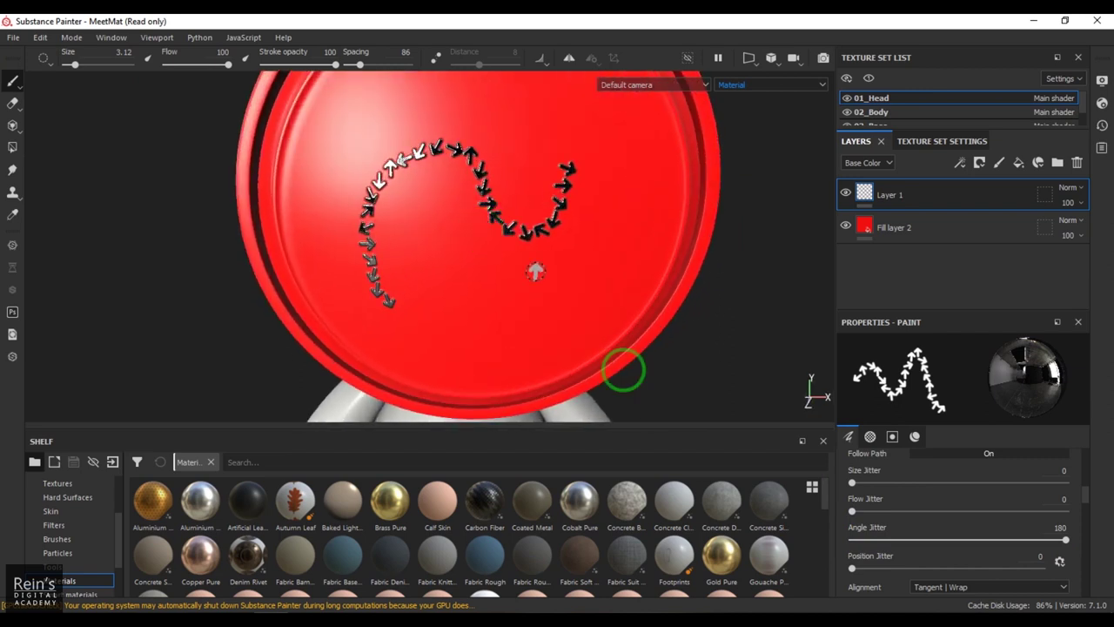
# Step: Reset Angle Jitter to 0, set Position Jitter to 100, and reduce the brush spacing to 36
pyautogui.click(848, 539)
pyautogui.moveTo(871, 573)
pyautogui.mouseDown()
pyautogui.moveTo(1087, 561)
pyautogui.moveTo(997, 576)
pyautogui.mouseUp()
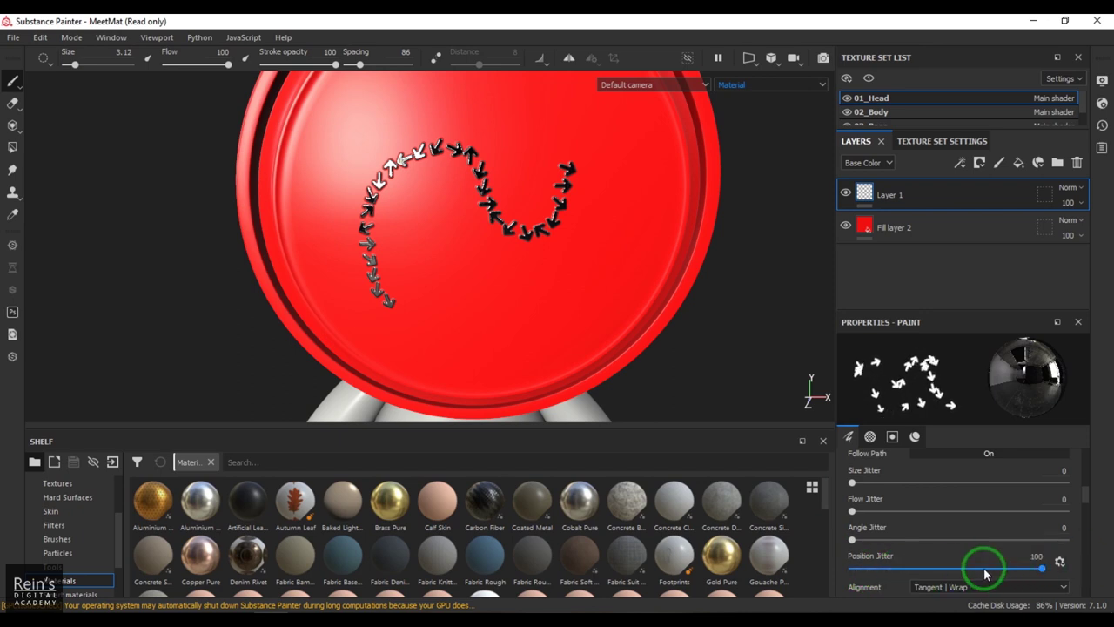
pyautogui.scroll(2, 862, 522)
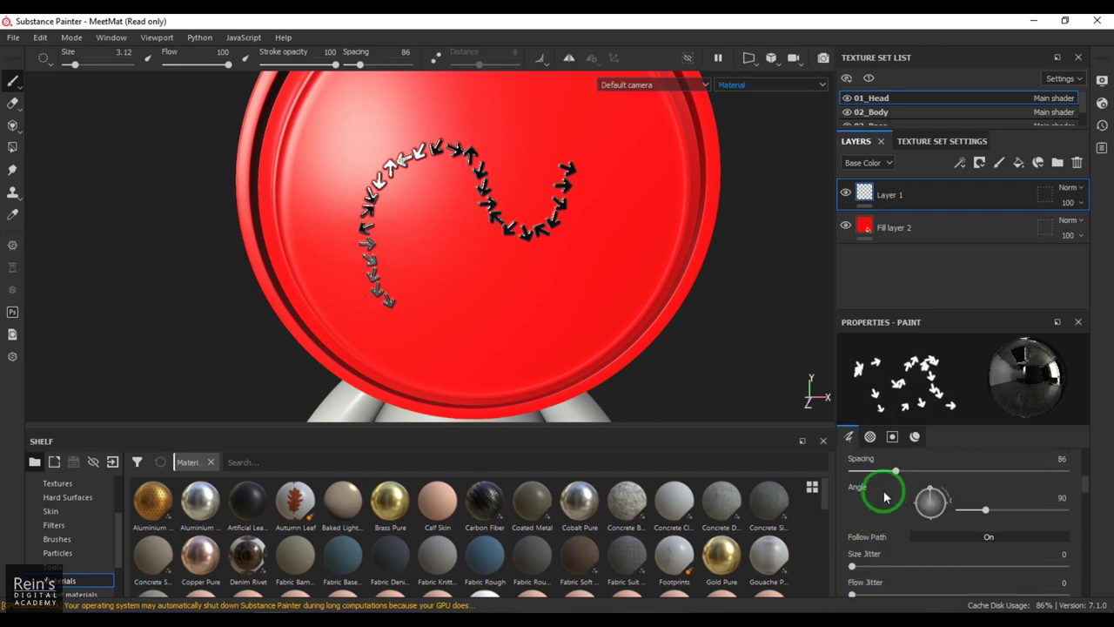
pyautogui.scroll(1, 885, 496)
pyautogui.moveTo(888, 514)
pyautogui.mouseDown()
pyautogui.moveTo(865, 523)
pyautogui.moveTo(872, 511)
pyautogui.mouseUp()
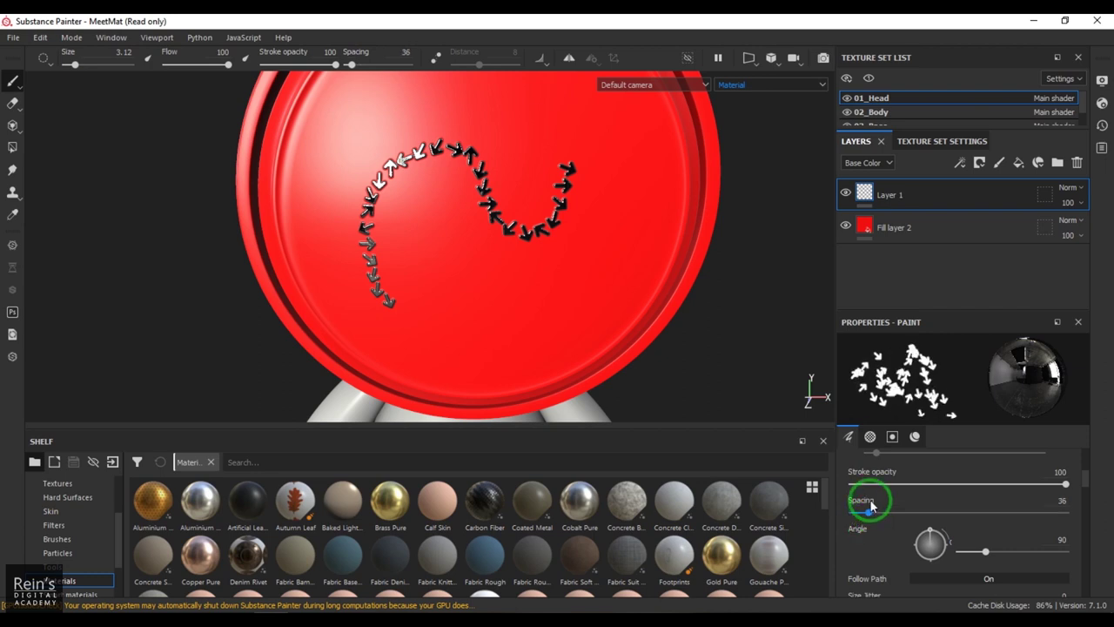
# Step: Undo the angle-jittered stroke and paint scattered arrows in overlapping strokes across the middle of the disc
pyautogui.hotkey('ctrl', 'z')
pyautogui.moveTo(353, 229)
pyautogui.mouseDown()
pyautogui.moveTo(515, 172)
pyautogui.moveTo(594, 224)
pyautogui.mouseUp()
pyautogui.moveTo(373, 253)
pyautogui.mouseDown()
pyautogui.moveTo(676, 241)
pyautogui.moveTo(646, 256)
pyautogui.moveTo(633, 248)
pyautogui.mouseUp()
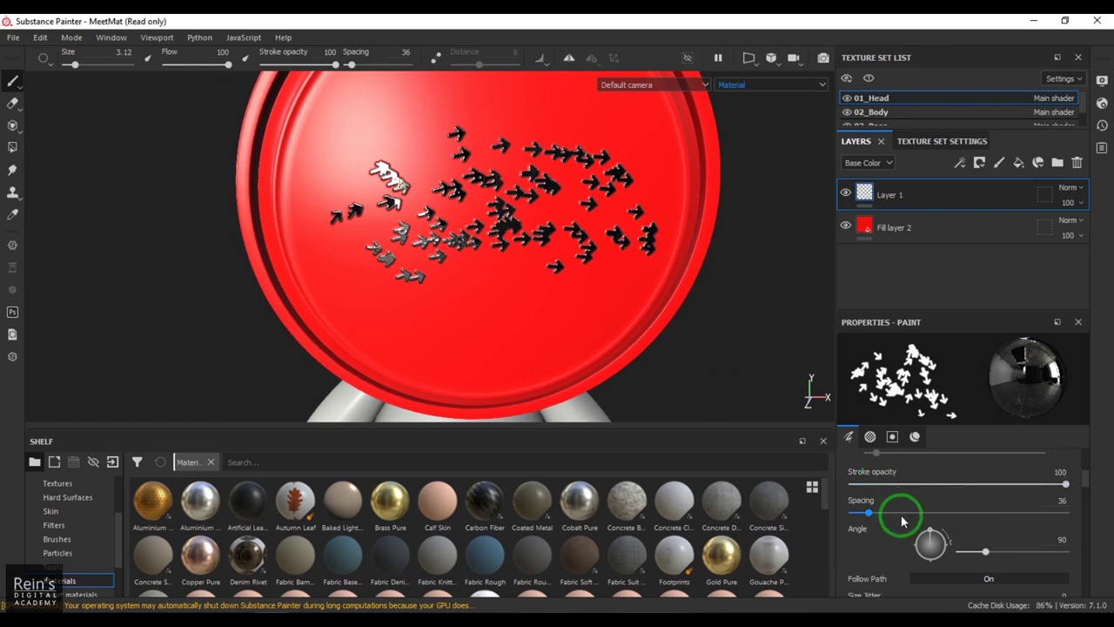
# Step: Reset the brush's Position Jitter to 0
pyautogui.scroll(-3, 903, 522)
pyautogui.scroll(-2, 903, 522)
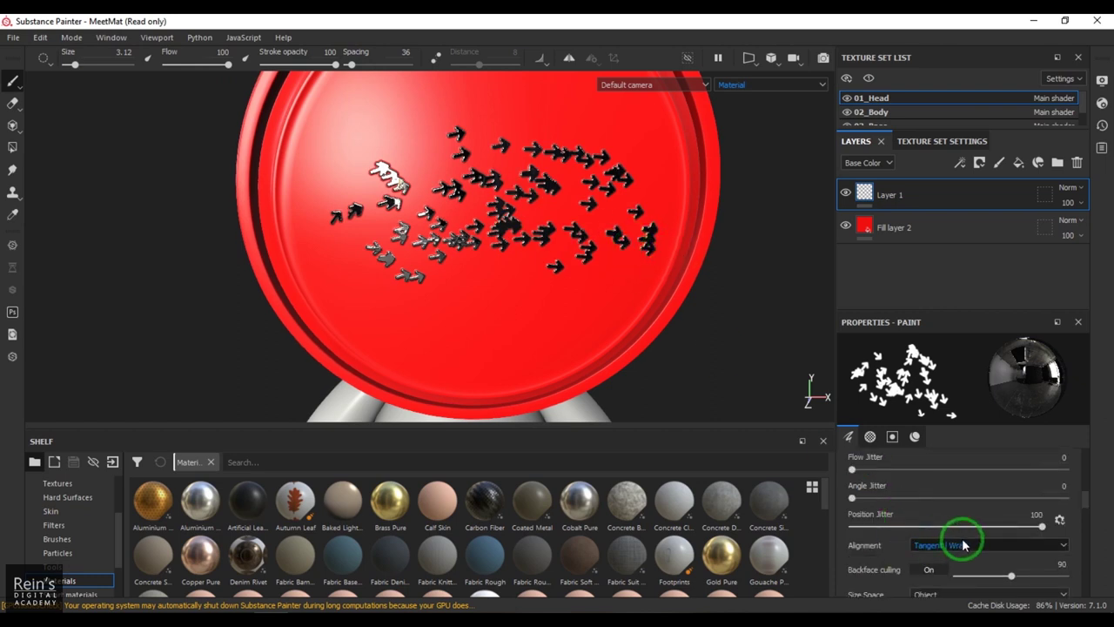
pyautogui.moveTo(965, 532); pyautogui.dragTo(815, 536)
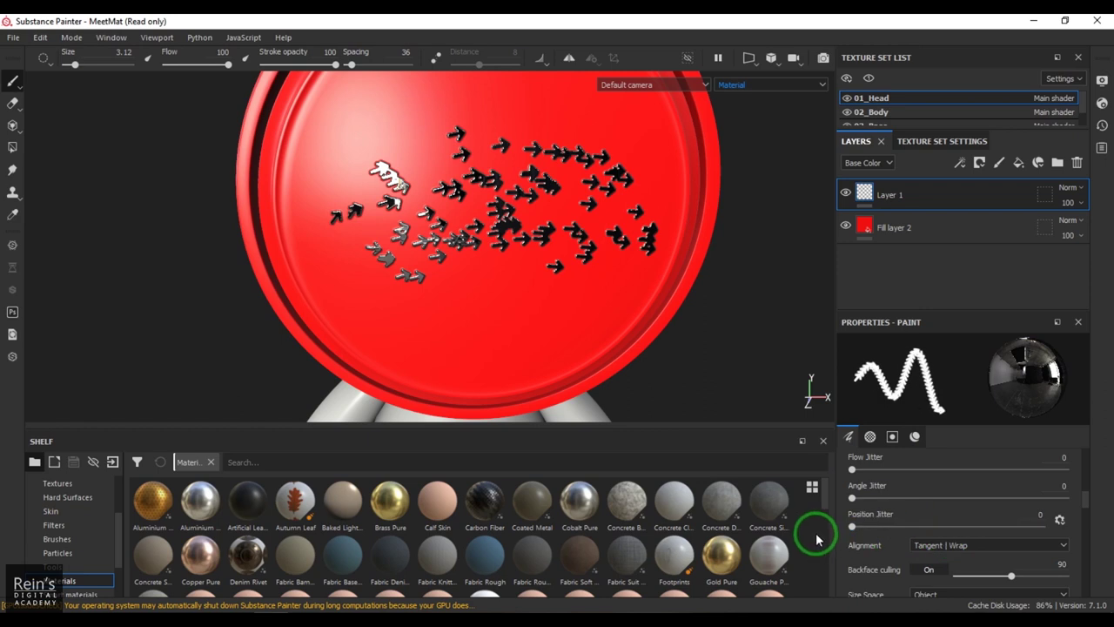
pyautogui.click(925, 516)
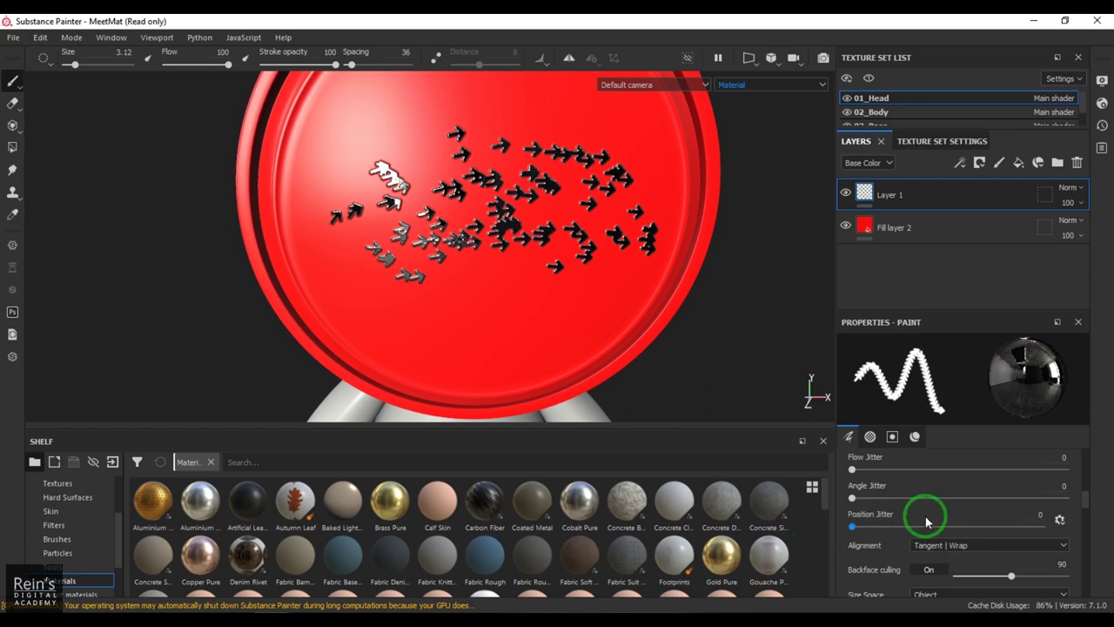
# Step: Review the brush settings from size, flow and stroke opacity through spacing, angle, Follow Path and the jitter values
pyautogui.scroll(5, 926, 518)
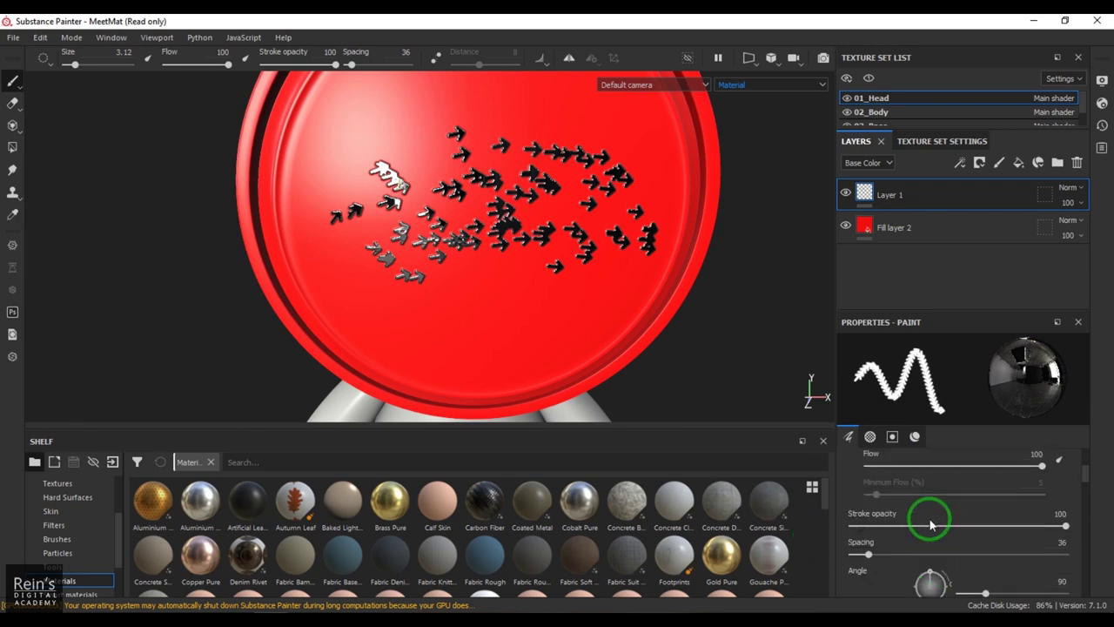
pyautogui.scroll(-1, 948, 541)
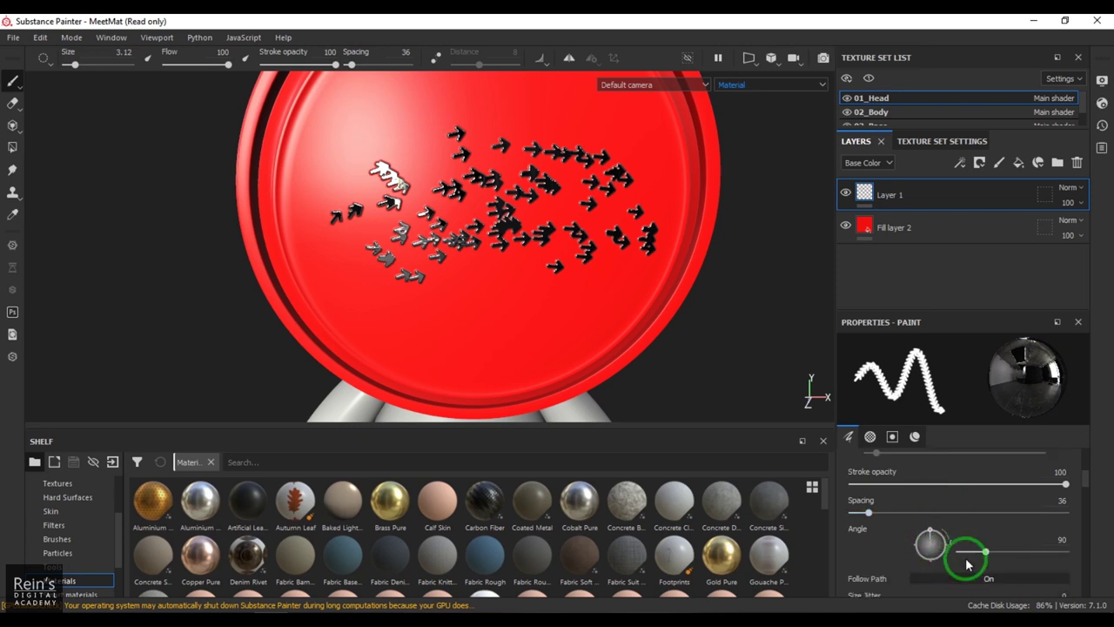
pyautogui.scroll(-1, 964, 553)
pyautogui.scroll(1, 961, 546)
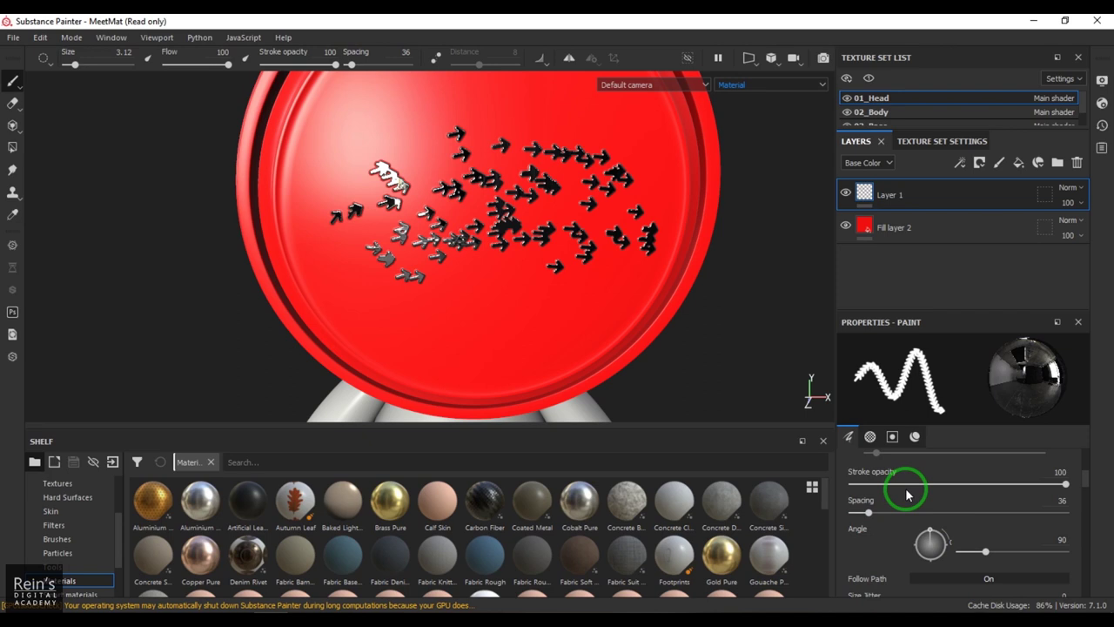
pyautogui.scroll(3, 906, 494)
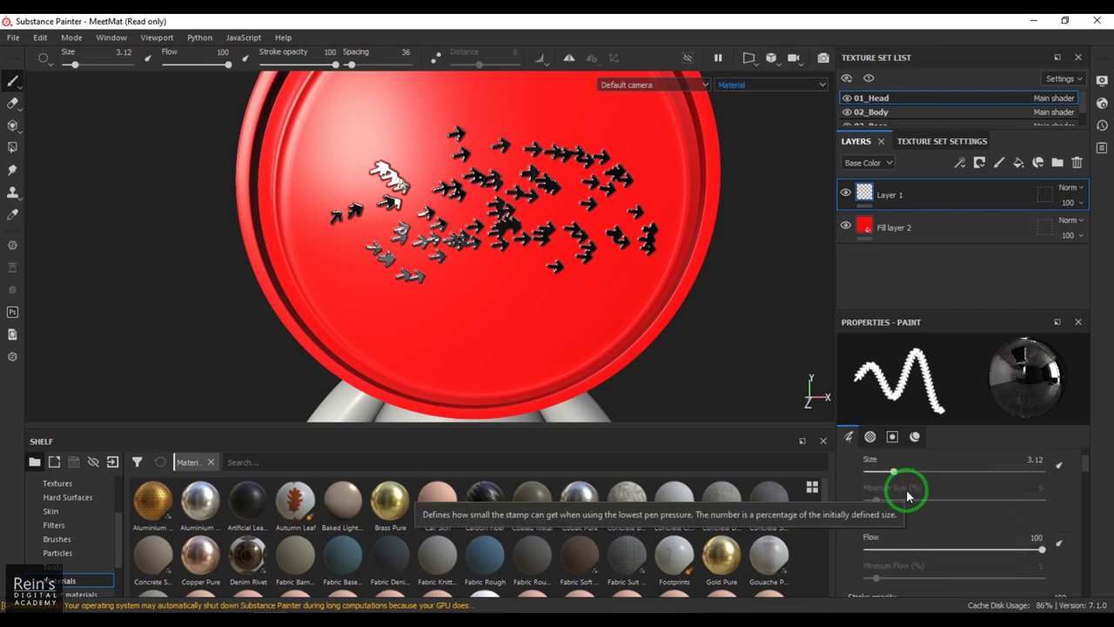
pyautogui.scroll(-4, 969, 520)
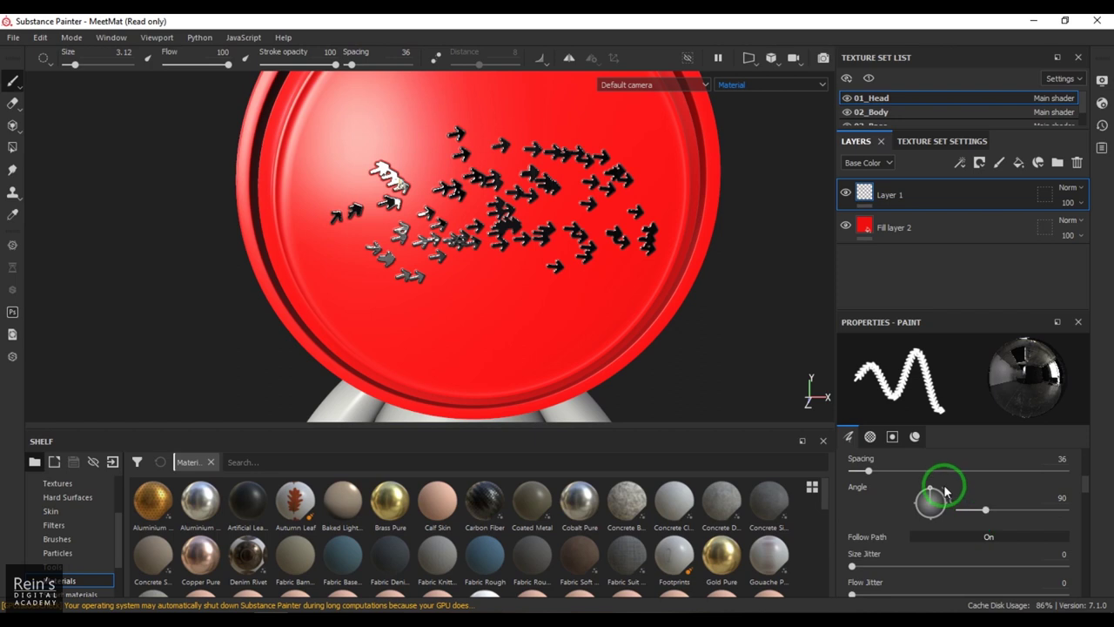
pyautogui.scroll(-1, 953, 540)
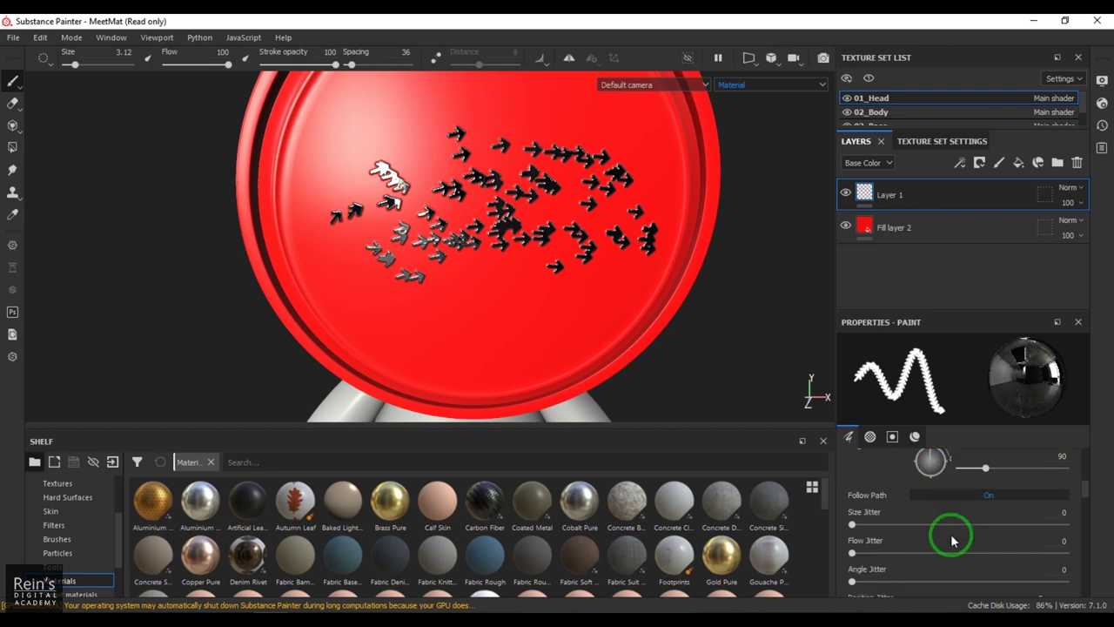
pyautogui.scroll(-1, 952, 541)
pyautogui.scroll(-1, 952, 541)
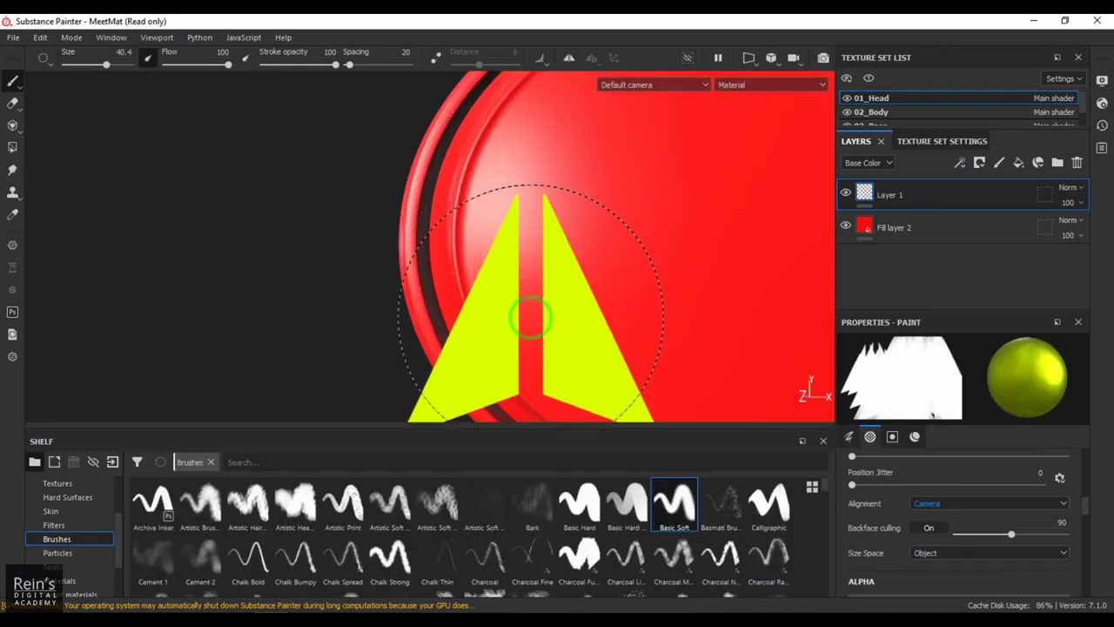
# Step: Undo the last stamp and, with the brush alignment set to Camera, stamp the yellow arrow across the disc's left rim
pyautogui.hotkey('ctrl', 'z')
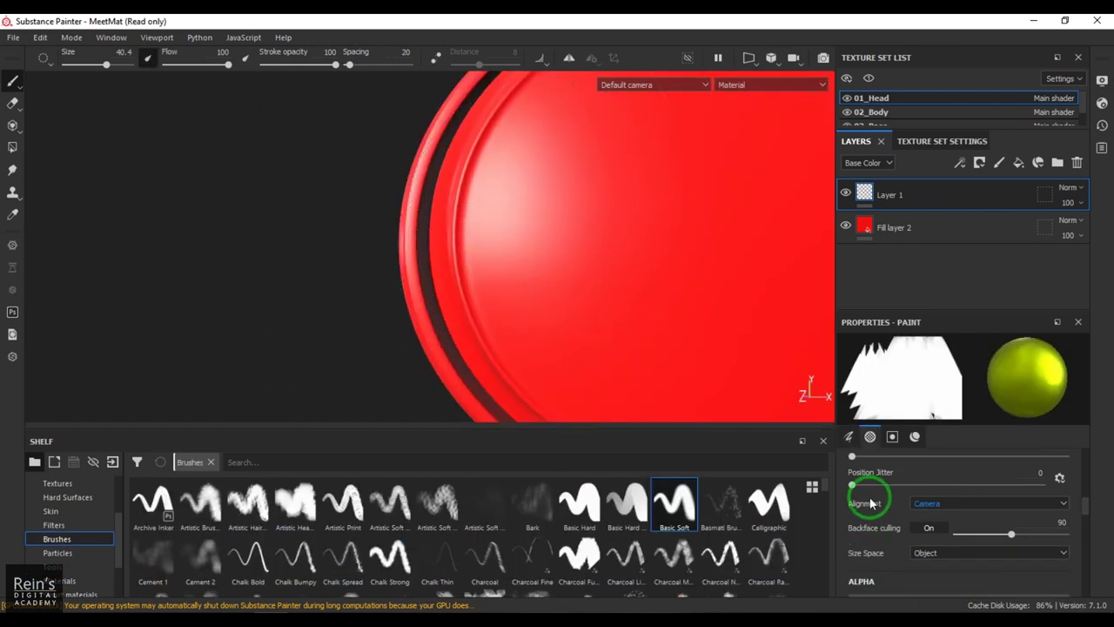
pyautogui.click(934, 503)
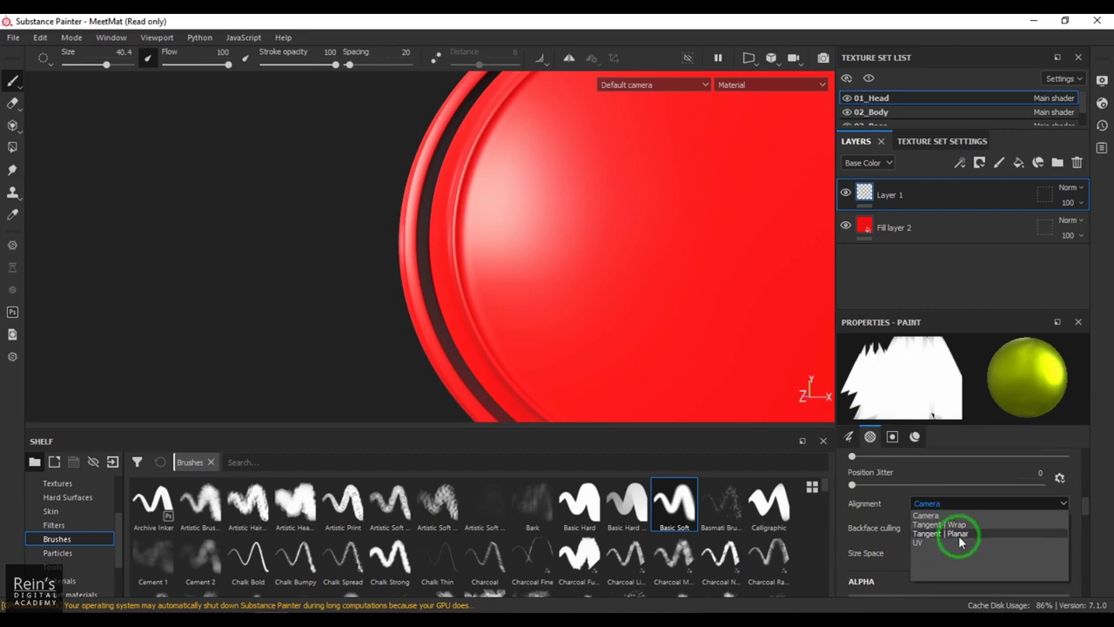
pyautogui.click(948, 515)
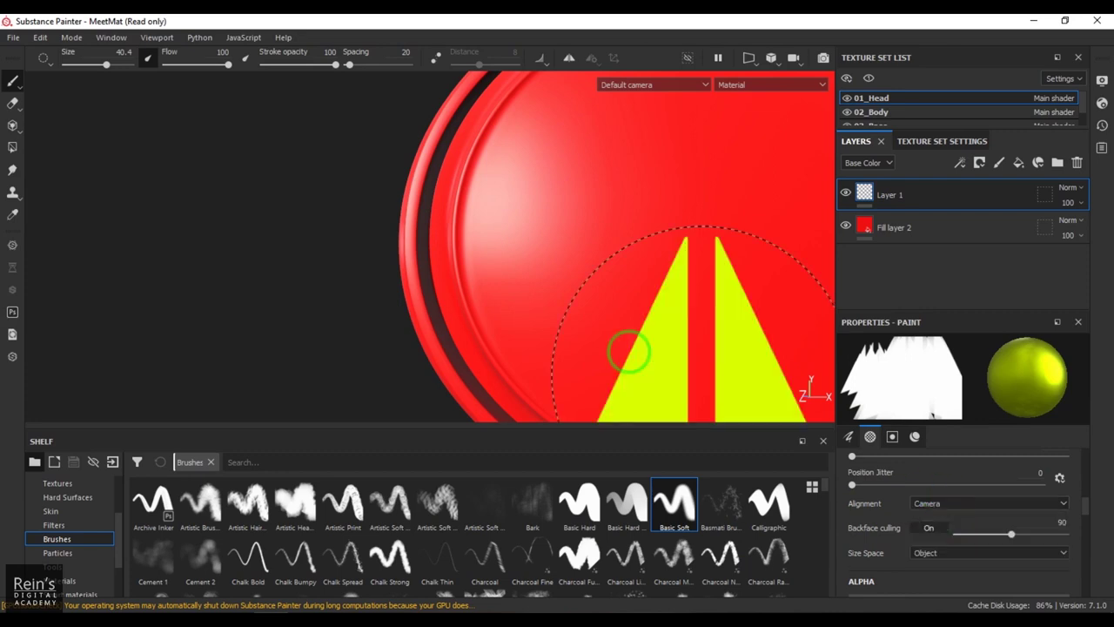
pyautogui.keyDown('alt'); pyautogui.moveTo(604, 281); pyautogui.dragTo(509, 281); pyautogui.keyUp('alt')
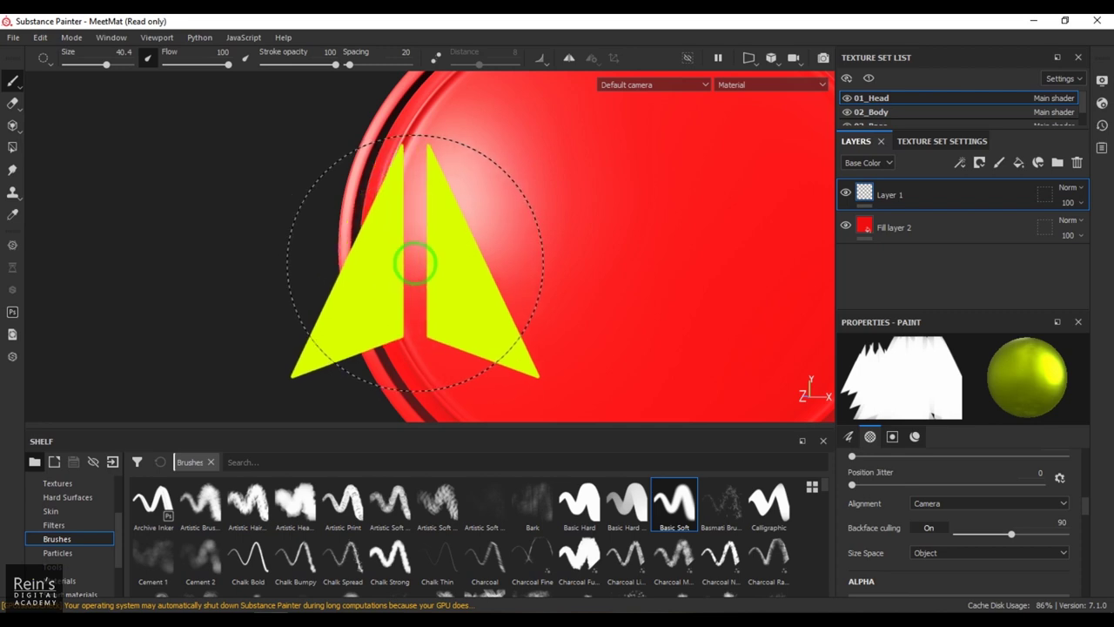
pyautogui.click(414, 263)
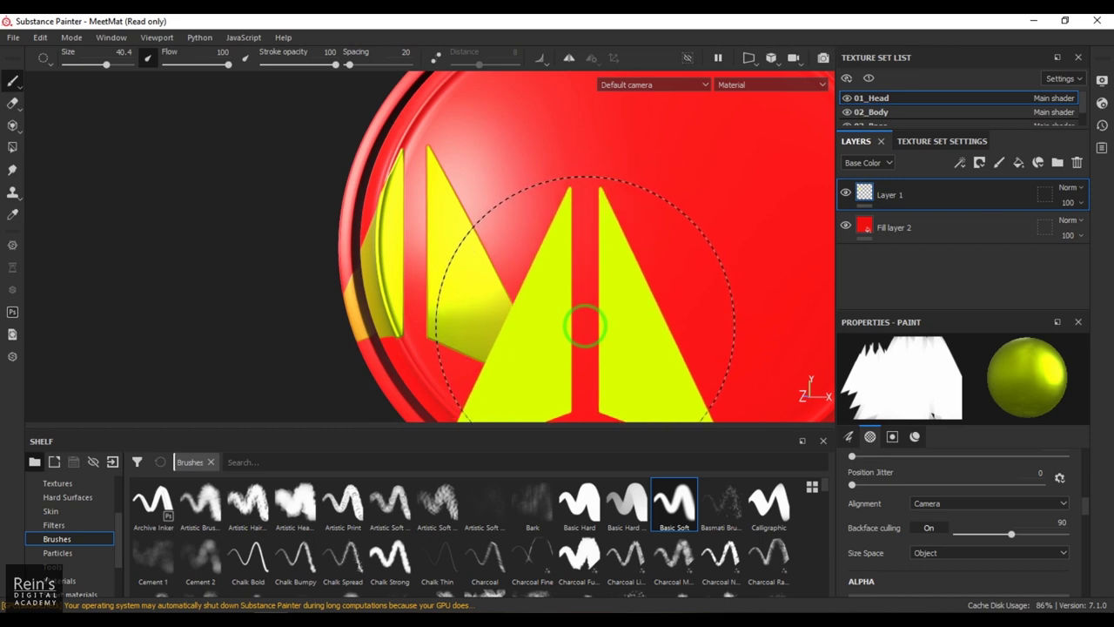
# Step: Examine from several angles how the camera-aligned stamp projects over the rim, groove and side of the head
pyautogui.moveTo(582, 321)
pyautogui.keyDown('alt'); pyautogui.mouseDown()
pyautogui.moveTo(514, 291)
pyautogui.moveTo(662, 283)
pyautogui.moveTo(400, 271)
pyautogui.moveTo(523, 141)
pyautogui.moveTo(751, 136)
pyautogui.mouseUp(); pyautogui.keyUp('alt')
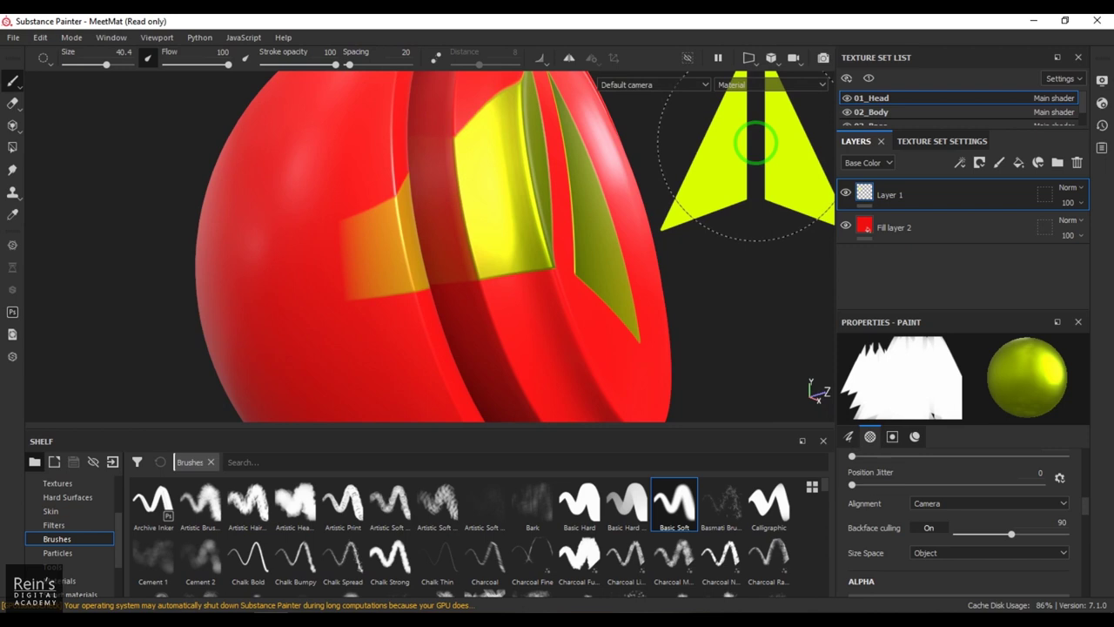
pyautogui.moveTo(755, 143)
pyautogui.keyDown('alt'); pyautogui.mouseDown()
pyautogui.moveTo(346, 295)
pyautogui.moveTo(525, 144)
pyautogui.moveTo(510, 176)
pyautogui.moveTo(345, 186)
pyautogui.moveTo(574, 165)
pyautogui.mouseUp(); pyautogui.keyUp('alt')
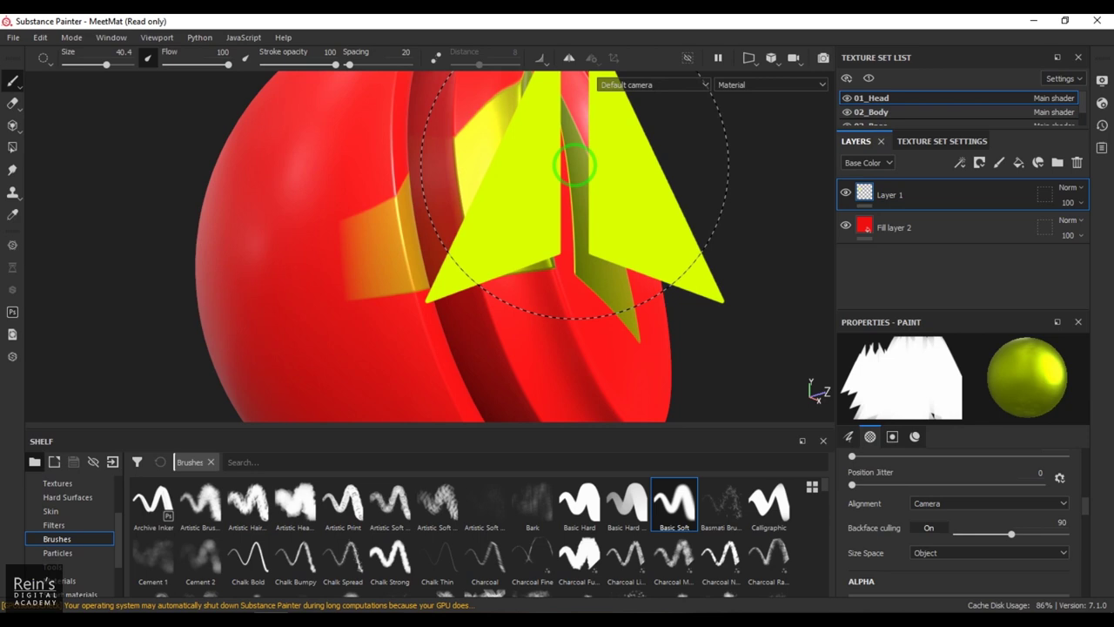
pyautogui.moveTo(575, 166)
pyautogui.keyDown('alt'); pyautogui.mouseDown()
pyautogui.moveTo(627, 203)
pyautogui.moveTo(443, 187)
pyautogui.moveTo(493, 154)
pyautogui.moveTo(659, 217)
pyautogui.moveTo(580, 249)
pyautogui.moveTo(505, 252)
pyautogui.moveTo(709, 261)
pyautogui.mouseUp(); pyautogui.keyUp('alt')
pyautogui.moveTo(435, 248)
pyautogui.keyDown('alt'); pyautogui.mouseDown()
pyautogui.moveTo(584, 229)
pyautogui.moveTo(696, 295)
pyautogui.mouseUp(); pyautogui.keyUp('alt')
pyautogui.keyDown('alt'); pyautogui.moveTo(340, 222); pyautogui.dragTo(527, 253, button='middle'); pyautogui.keyUp('alt')
pyautogui.keyDown('alt'); pyautogui.moveTo(528, 252); pyautogui.dragTo(380, 242); pyautogui.keyUp('alt')
pyautogui.scroll(-4, 470, 257)
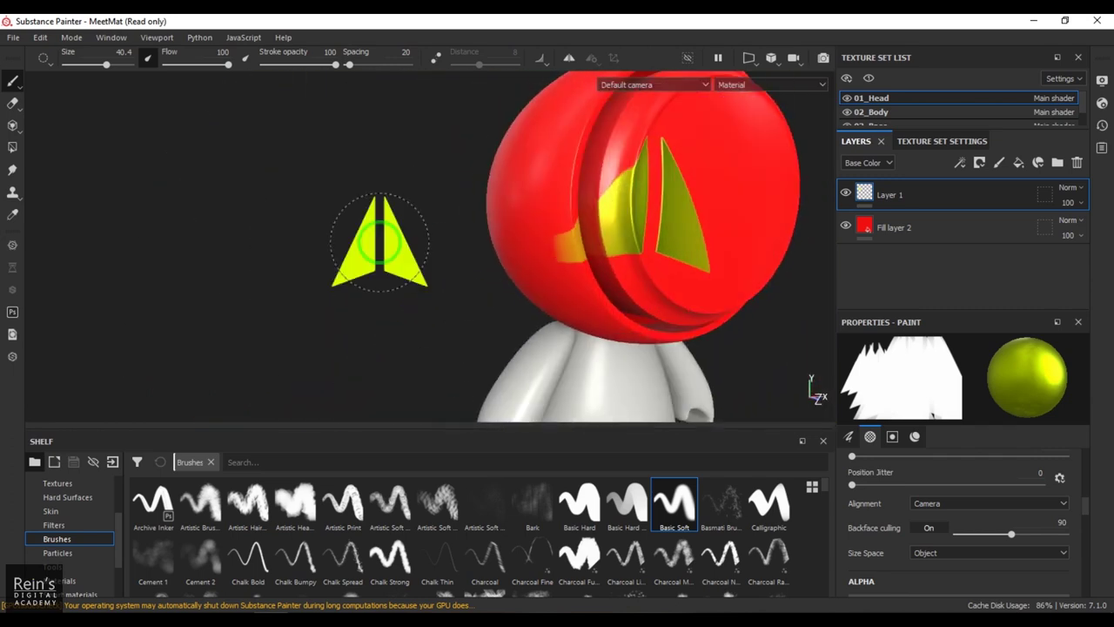
# Step: Undo the camera-projected stamp and set the brush alignment to Tangent | Wrap
pyautogui.hotkey('ctrl', 'z')
pyautogui.click(970, 504)
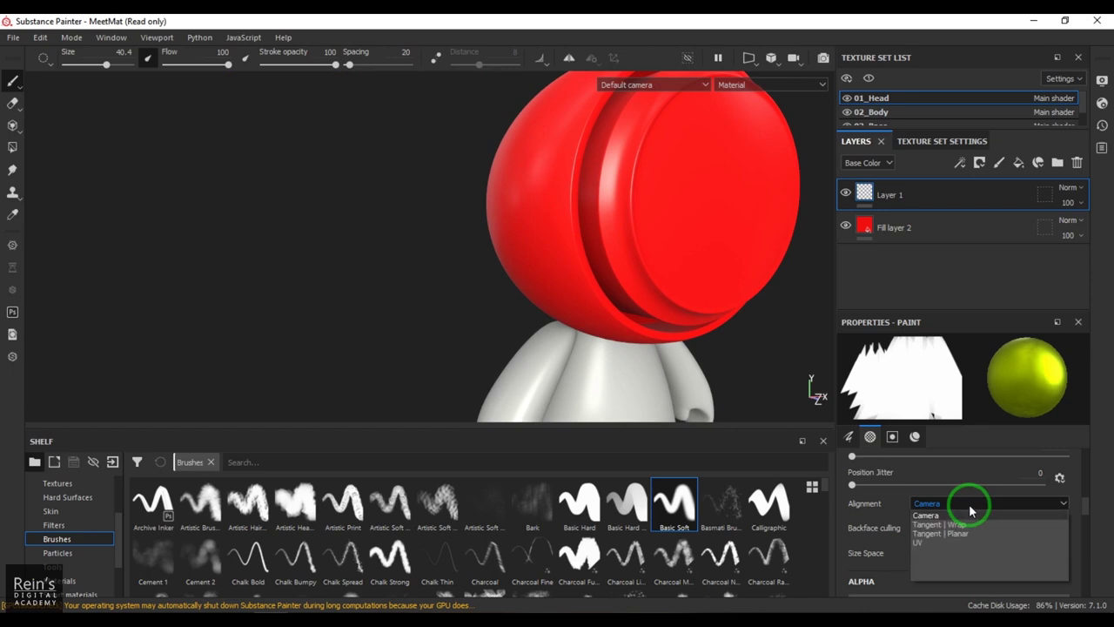
pyautogui.click(970, 524)
# Step: Stamp the yellow arrow across the left rim of the disc using the Tangent | Wrap alignment
pyautogui.keyDown('alt'); pyautogui.moveTo(616, 348); pyautogui.dragTo(369, 285); pyautogui.keyUp('alt')
pyautogui.scroll(2, 369, 285)
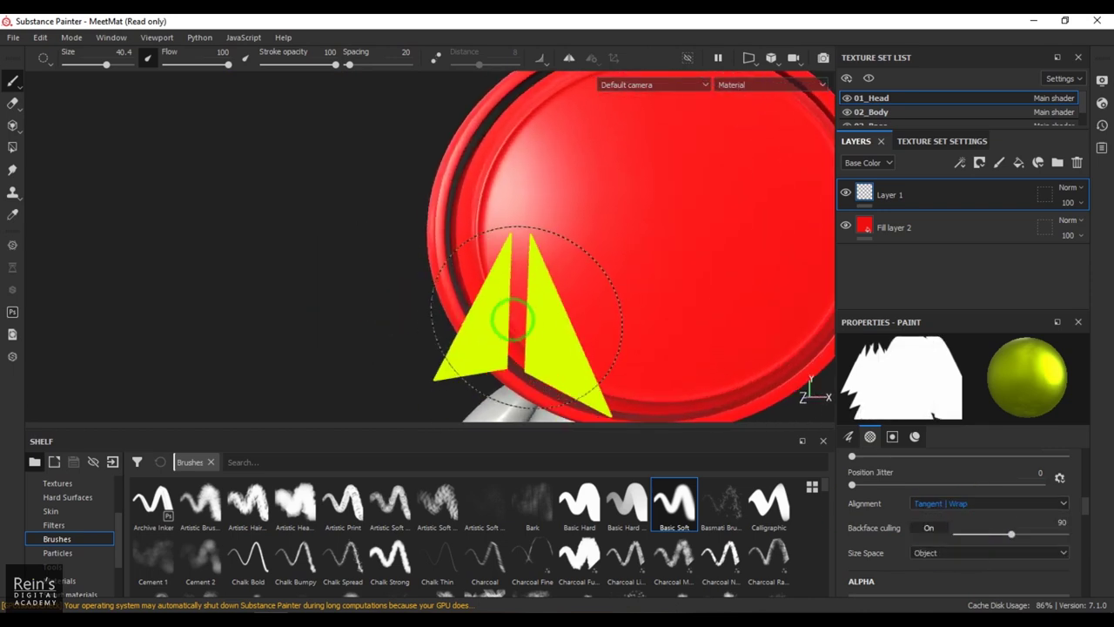
pyautogui.keyDown('alt'); pyautogui.moveTo(517, 321); pyautogui.dragTo(470, 324, button='middle'); pyautogui.keyUp('alt')
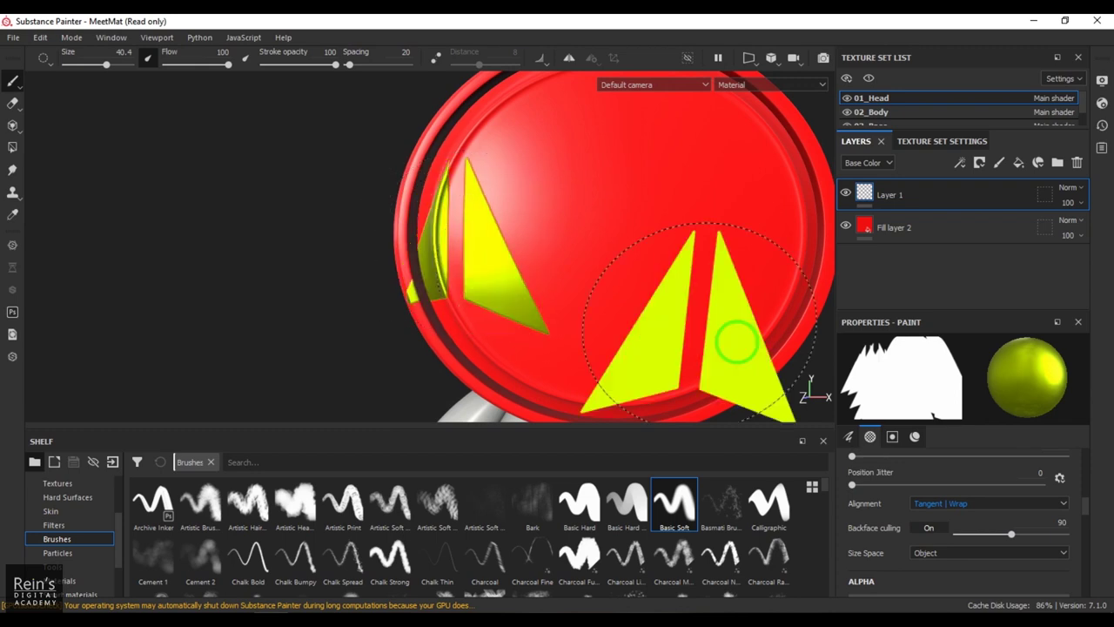
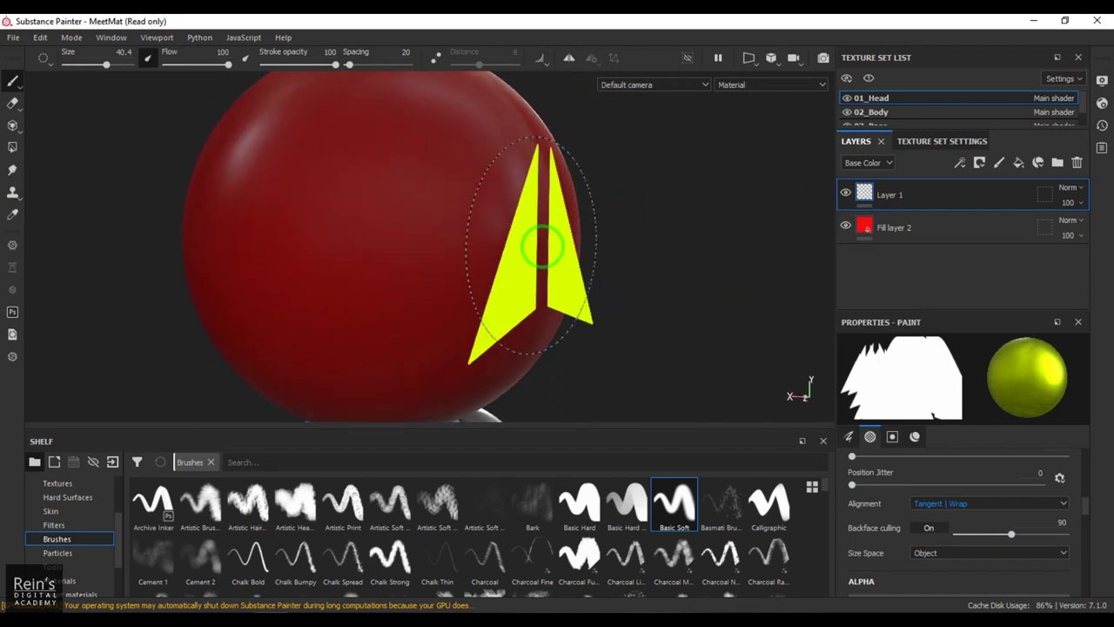
# Step: Stamp the wrapped arrow on the rounded back of the head and inspect it from the side
pyautogui.click(525, 249)
pyautogui.moveTo(669, 281)
pyautogui.keyDown('alt'); pyautogui.mouseDown()
pyautogui.moveTo(466, 268)
pyautogui.moveTo(550, 251)
pyautogui.moveTo(745, 261)
pyautogui.mouseUp(); pyautogui.keyUp('alt')
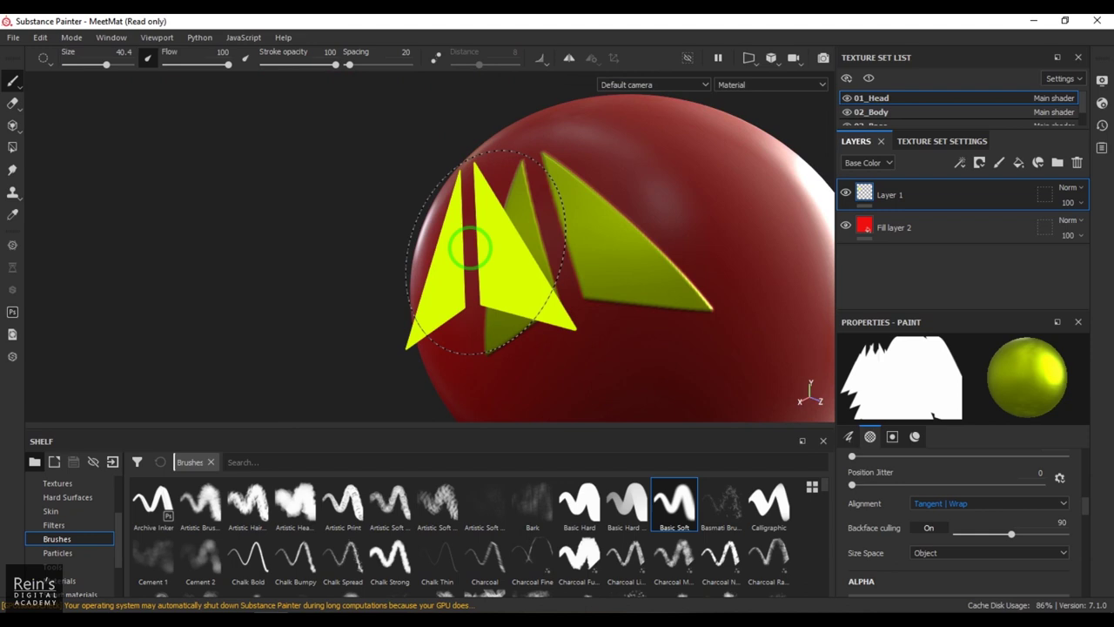
pyautogui.keyDown('alt'); pyautogui.moveTo(376, 290); pyautogui.dragTo(344, 284, button='right'); pyautogui.keyUp('alt')
pyautogui.moveTo(344, 283)
pyautogui.keyDown('alt'); pyautogui.mouseDown()
pyautogui.moveTo(361, 295)
pyautogui.moveTo(357, 251)
pyautogui.moveTo(172, 165)
pyautogui.moveTo(397, 261)
pyautogui.moveTo(253, 250)
pyautogui.mouseUp(); pyautogui.keyUp('alt')
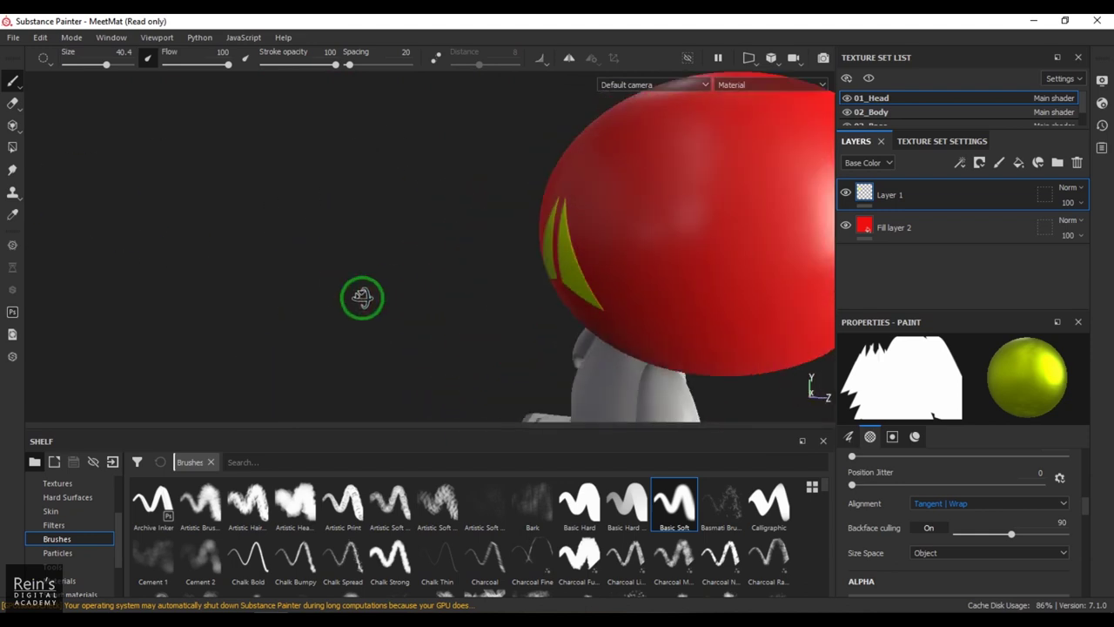
# Step: Undo the wrapped arrow stamps on the head
pyautogui.hotkey('ctrl', 'z')
pyautogui.hotkey('ctrl', 'z')
pyautogui.hotkey('ctrl', 'z')
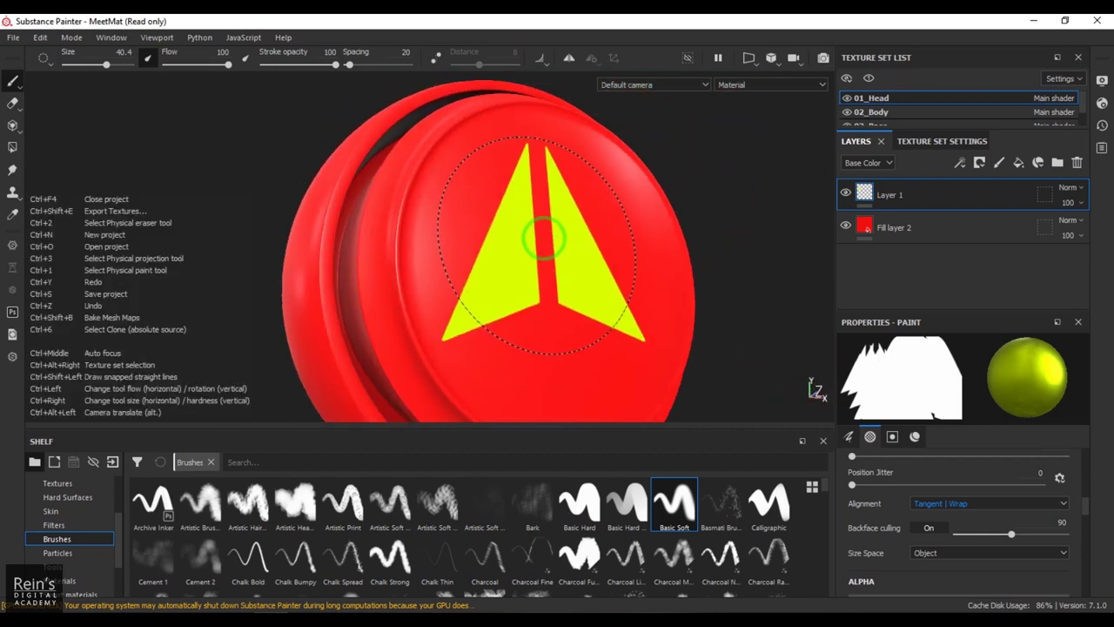
# Step: Stamp the yellow arrow across the left rim of the disc using the Tangent | Planar alignment and inspect it from the side
pyautogui.click(965, 505)
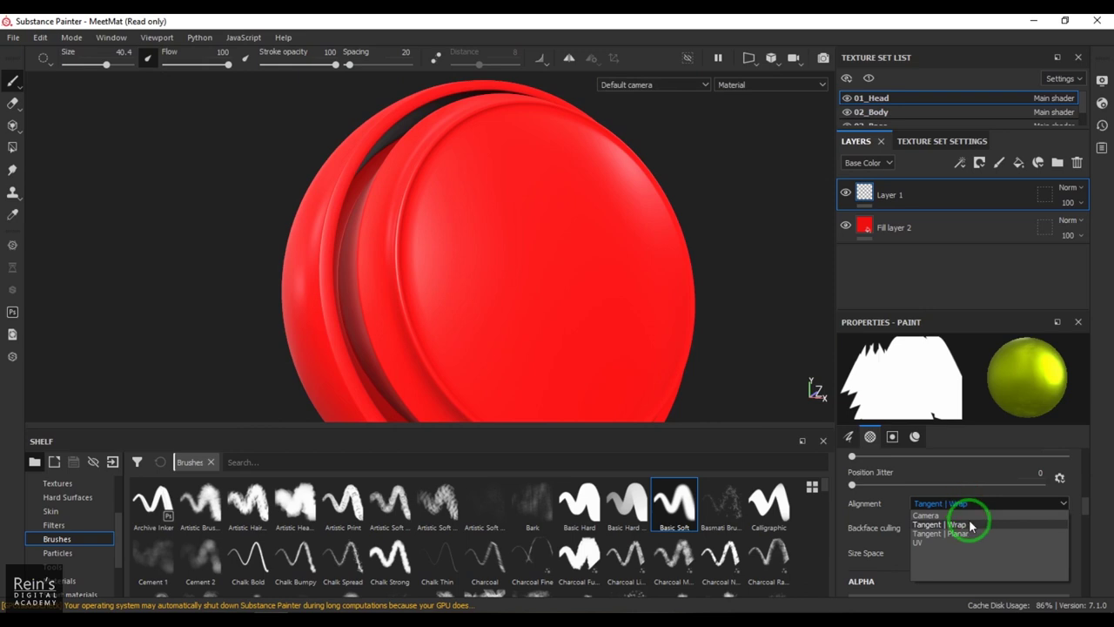
pyautogui.click(974, 534)
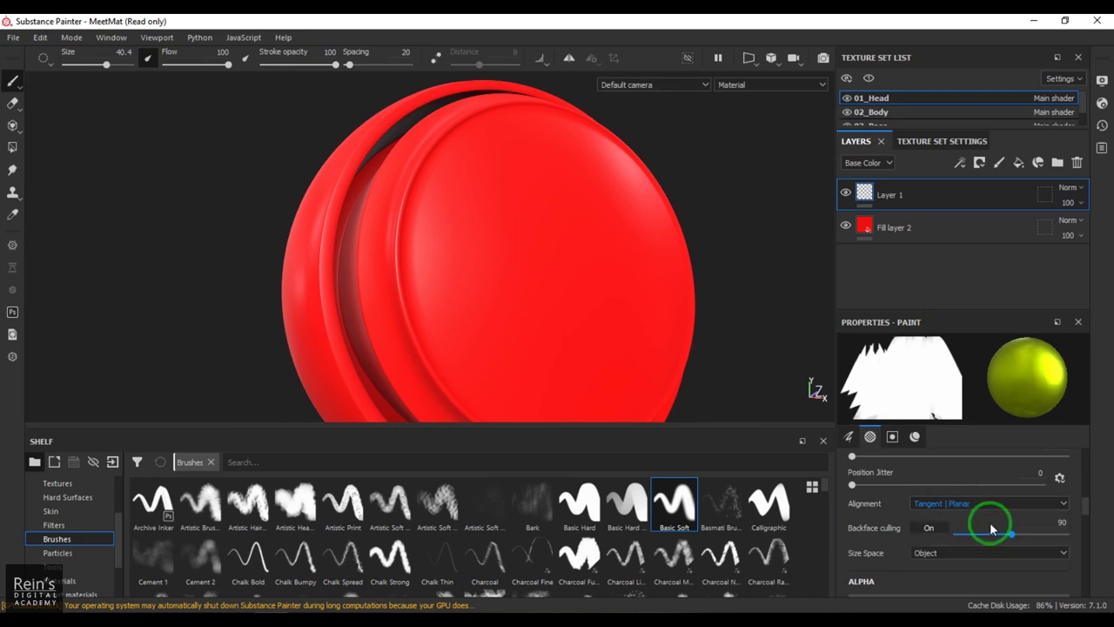
pyautogui.keyDown('alt'); pyautogui.moveTo(497, 241); pyautogui.dragTo(382, 246); pyautogui.keyUp('alt')
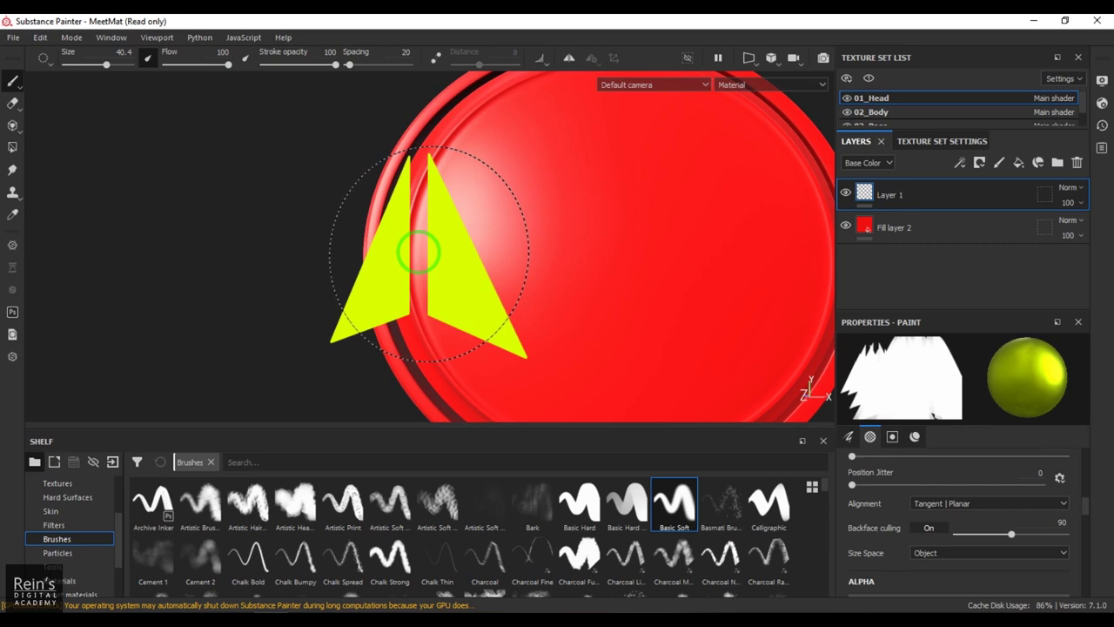
pyautogui.moveTo(420, 253)
pyautogui.keyDown('alt'); pyautogui.mouseDown()
pyautogui.moveTo(622, 252)
pyautogui.moveTo(704, 269)
pyautogui.moveTo(527, 235)
pyautogui.moveTo(540, 203)
pyautogui.mouseUp(); pyautogui.keyUp('alt')
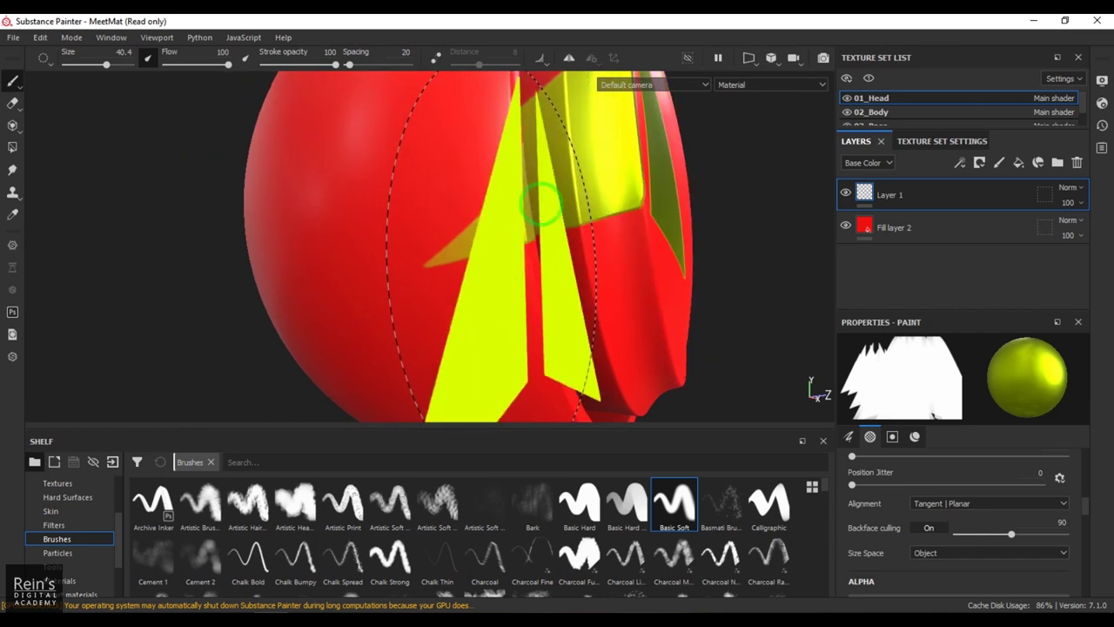
pyautogui.moveTo(788, 214)
pyautogui.keyDown('alt'); pyautogui.mouseDown()
pyautogui.moveTo(360, 256)
pyautogui.moveTo(649, 251)
pyautogui.mouseUp(); pyautogui.keyUp('alt')
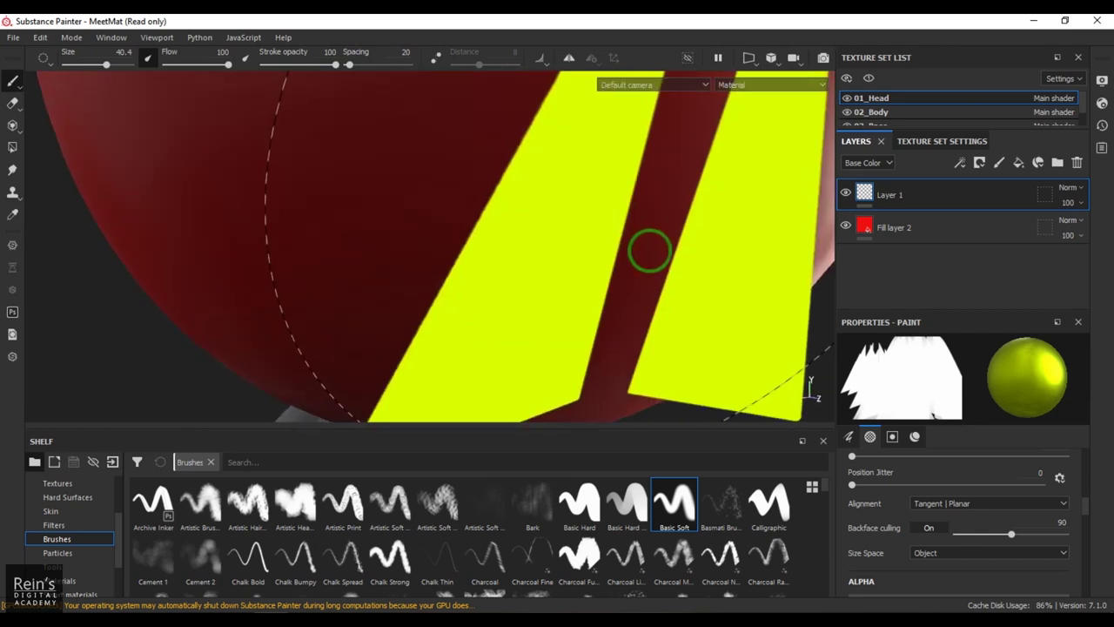
pyautogui.scroll(-3, 649, 251)
pyautogui.keyDown('alt'); pyautogui.moveTo(651, 186); pyautogui.dragTo(558, 247, button='middle'); pyautogui.keyUp('alt')
pyautogui.moveTo(557, 250)
pyautogui.keyDown('alt'); pyautogui.mouseDown()
pyautogui.moveTo(514, 238)
pyautogui.moveTo(778, 224)
pyautogui.moveTo(530, 229)
pyautogui.moveTo(551, 223)
pyautogui.moveTo(597, 241)
pyautogui.moveTo(316, 252)
pyautogui.moveTo(322, 272)
pyautogui.mouseUp(); pyautogui.keyUp('alt')
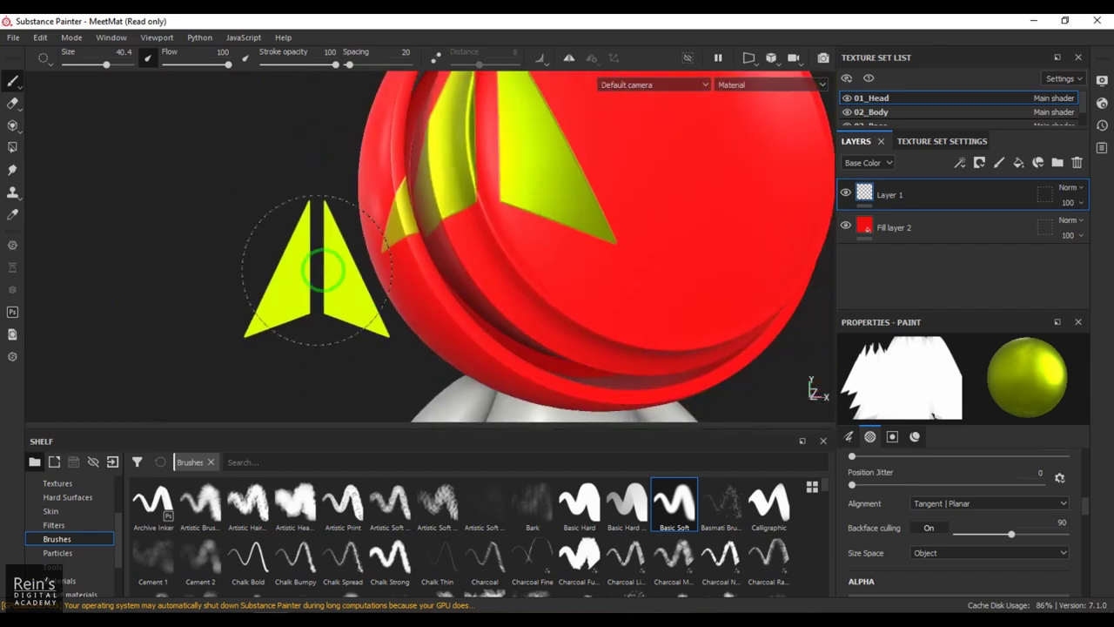
# Step: Undo the planar arrow stamp on the head
pyautogui.click(939, 503)
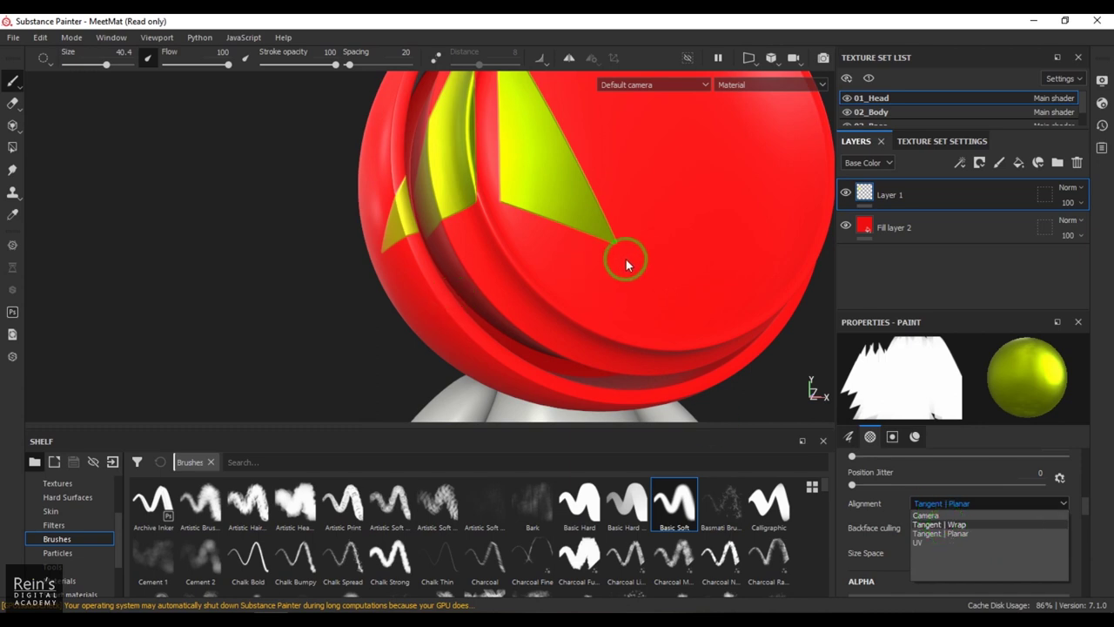
pyautogui.hotkey('ctrl', 'z')
pyautogui.moveTo(615, 259)
pyautogui.keyDown('alt'); pyautogui.mouseDown()
pyautogui.moveTo(530, 261)
pyautogui.moveTo(522, 328)
pyautogui.mouseUp(); pyautogui.keyUp('alt')
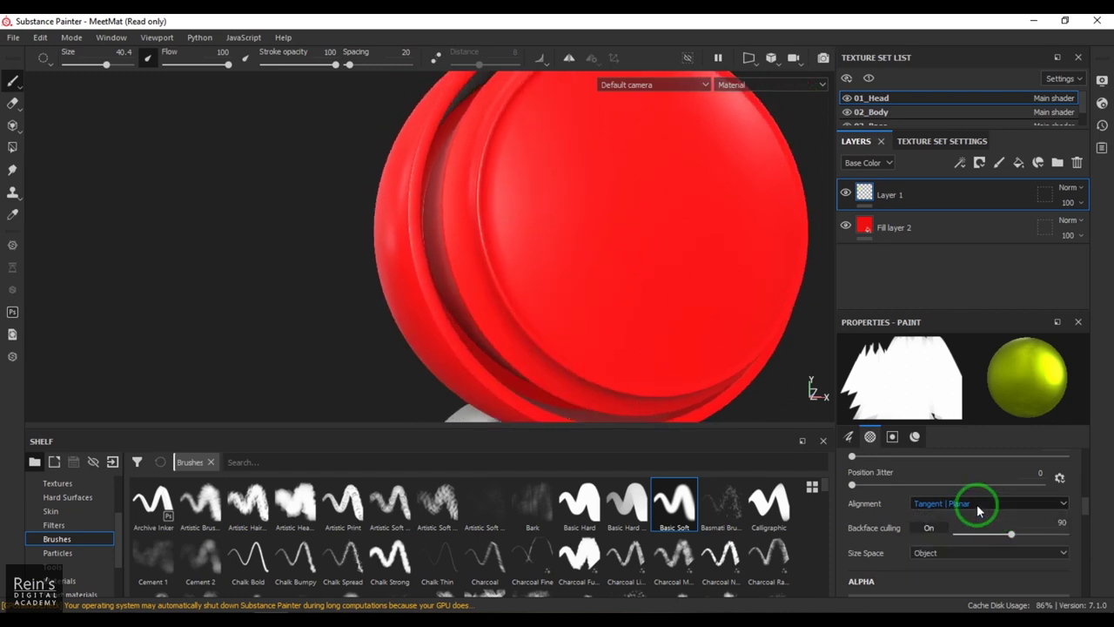
# Step: Set the brush alignment to UV, enlarge the brush to 48.38 and stamp the arrow across the disc's left edge
pyautogui.click(977, 504)
pyautogui.click(964, 533)
pyautogui.moveTo(592, 409)
pyautogui.keyDown('alt'); pyautogui.mouseDown()
pyautogui.moveTo(466, 341)
pyautogui.moveTo(484, 306)
pyautogui.moveTo(472, 287)
pyautogui.moveTo(460, 290)
pyautogui.mouseUp(); pyautogui.keyUp('alt')
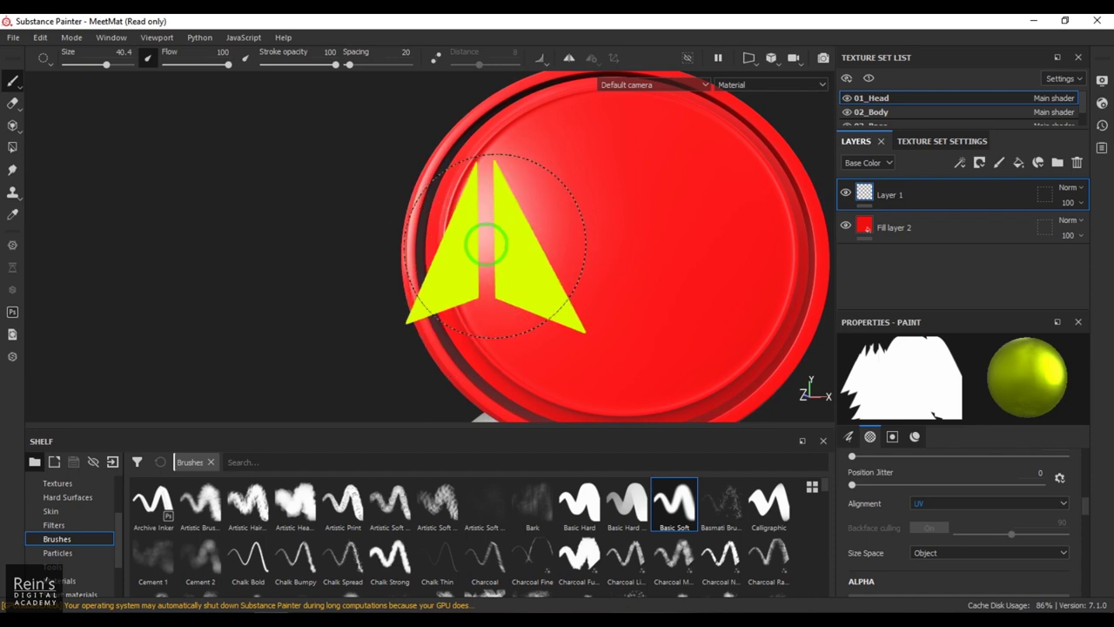
pyautogui.keyDown('ctrl'); pyautogui.moveTo(477, 260); pyautogui.dragTo(477, 259, button='right'); pyautogui.keyUp('ctrl')
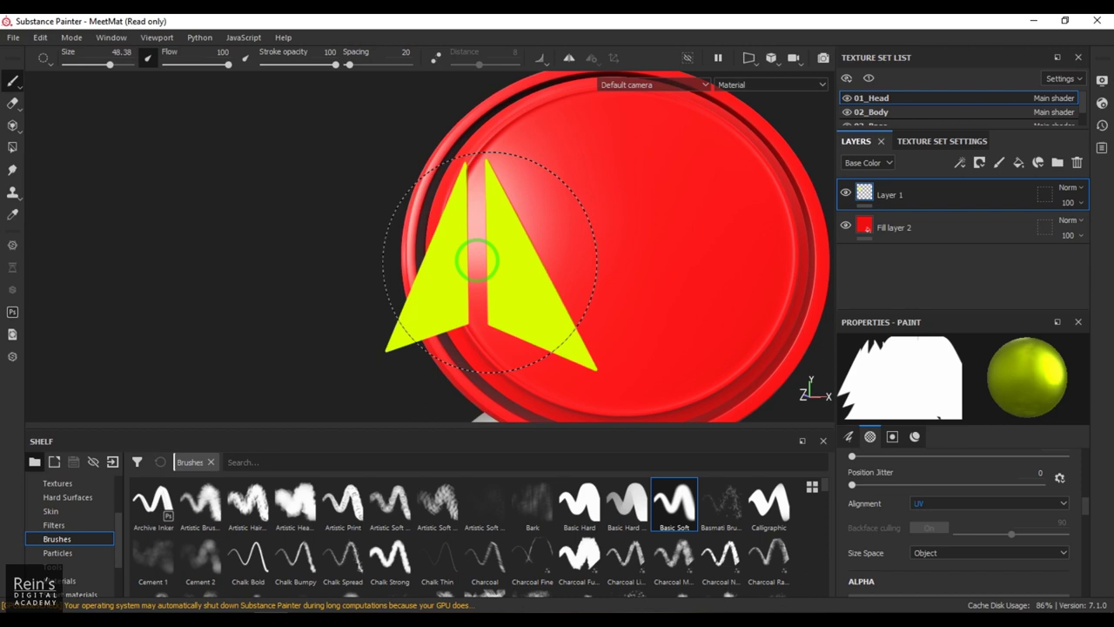
pyautogui.moveTo(477, 259)
pyautogui.keyDown('alt'); pyautogui.mouseDown()
pyautogui.moveTo(653, 291)
pyautogui.moveTo(774, 261)
pyautogui.moveTo(489, 293)
pyautogui.moveTo(564, 212)
pyautogui.moveTo(517, 214)
pyautogui.moveTo(348, 348)
pyautogui.moveTo(294, 339)
pyautogui.moveTo(310, 297)
pyautogui.moveTo(552, 241)
pyautogui.moveTo(522, 199)
pyautogui.moveTo(679, 87)
pyautogui.mouseUp(); pyautogui.keyUp('alt')
# Step: Show the 3D and 2D views side by side and examine the arrow on the UV layout
pyautogui.click(750, 61)
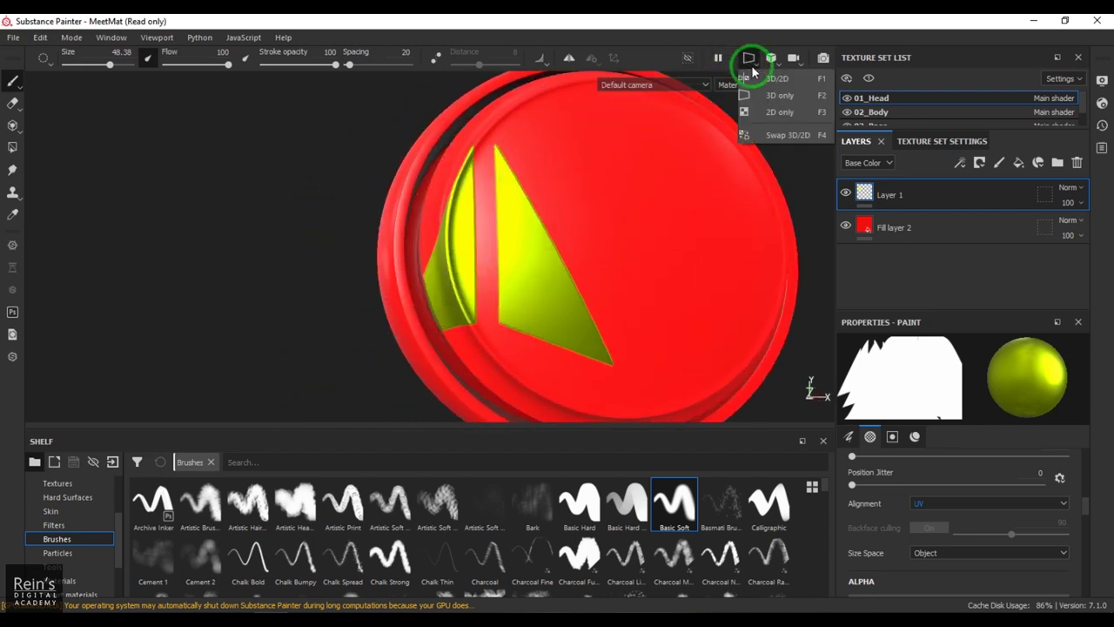
pyautogui.click(767, 80)
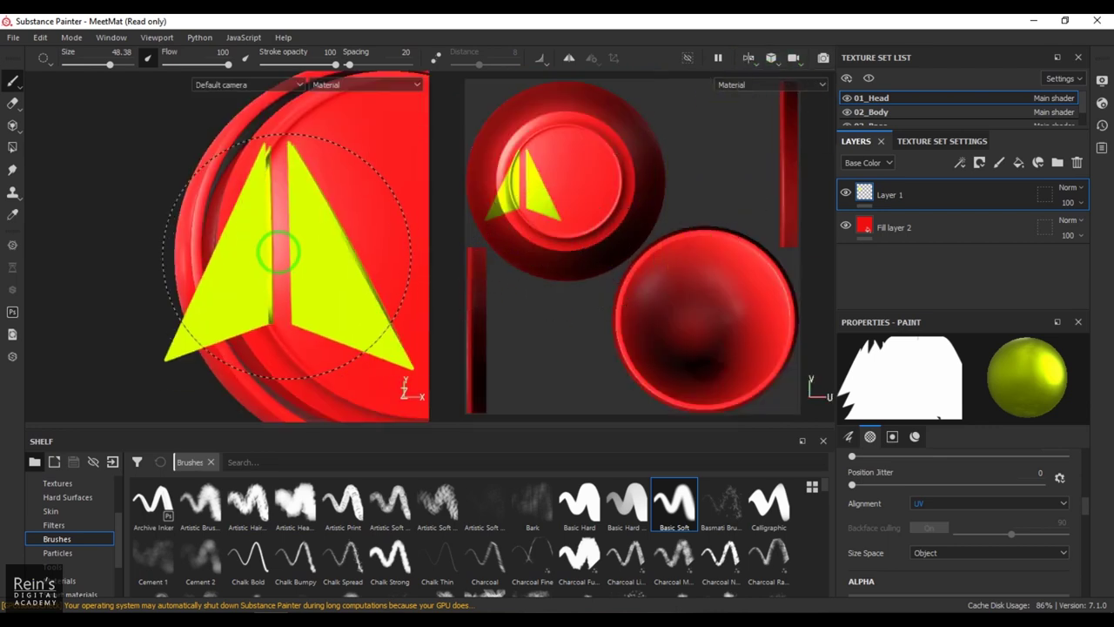
pyautogui.moveTo(542, 241); pyautogui.dragTo(642, 289, button='middle')
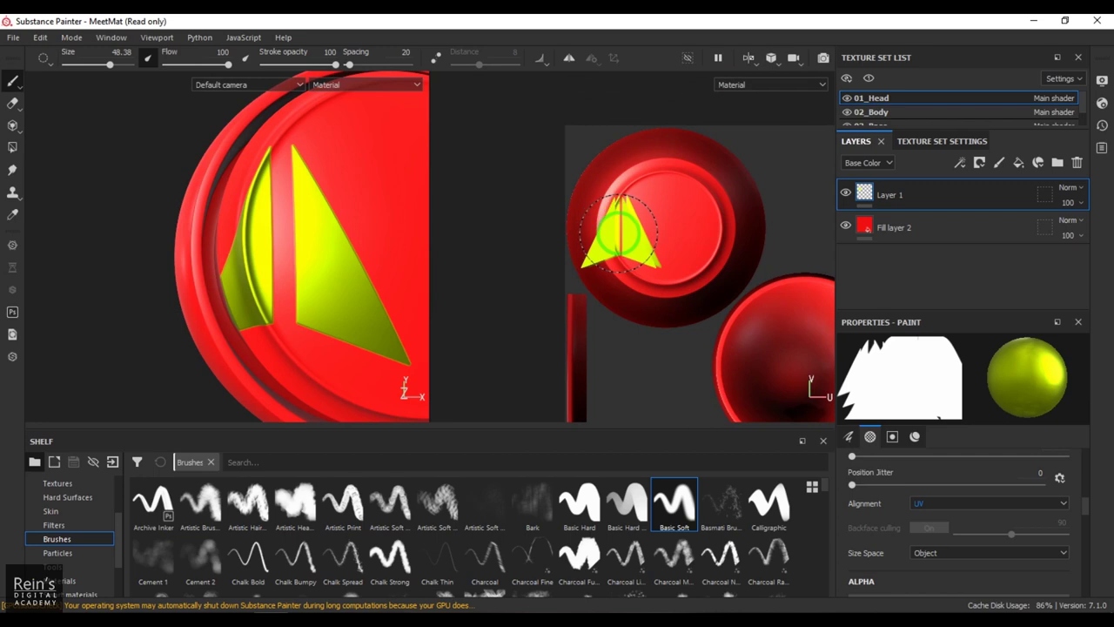
pyautogui.moveTo(618, 233); pyautogui.dragTo(542, 230, button='middle')
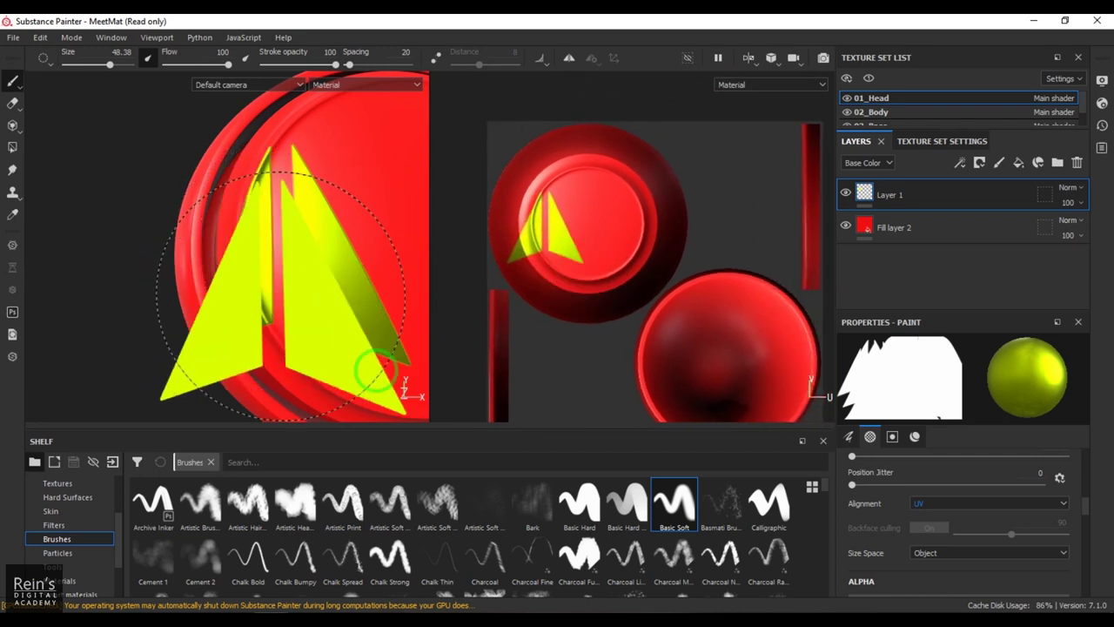
# Step: Replace the UV-aligned stamp with an arrow stamped across the disc's left rim in the 3D view using Tangent | Wrap
pyautogui.click(903, 507)
pyautogui.click(957, 523)
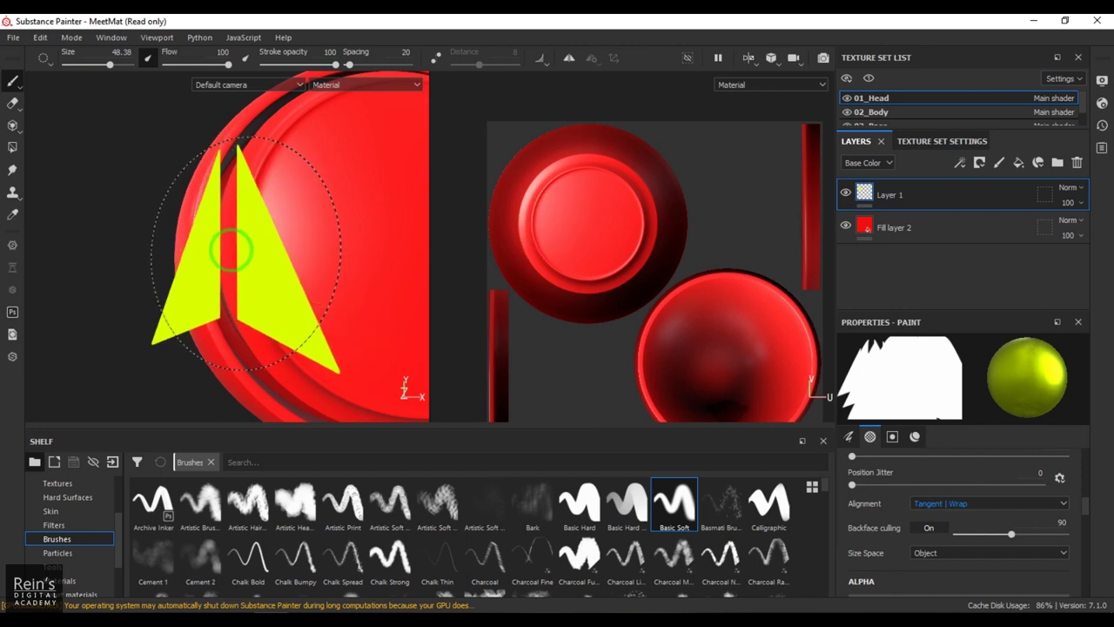
pyautogui.click(268, 242)
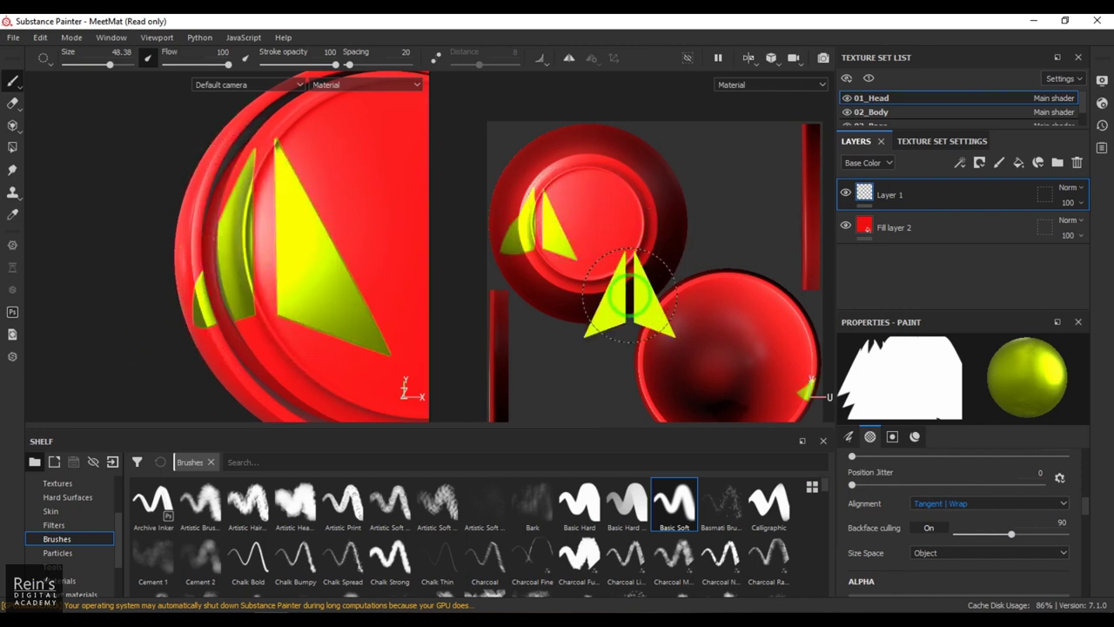
# Step: Examine the wrapped arrow across the UV islands and undo it
pyautogui.keyDown('alt'); pyautogui.moveTo(768, 350); pyautogui.dragTo(553, 244, button='middle'); pyautogui.keyUp('alt')
pyautogui.keyDown('alt'); pyautogui.moveTo(280, 283); pyautogui.dragTo(262, 300); pyautogui.keyUp('alt')
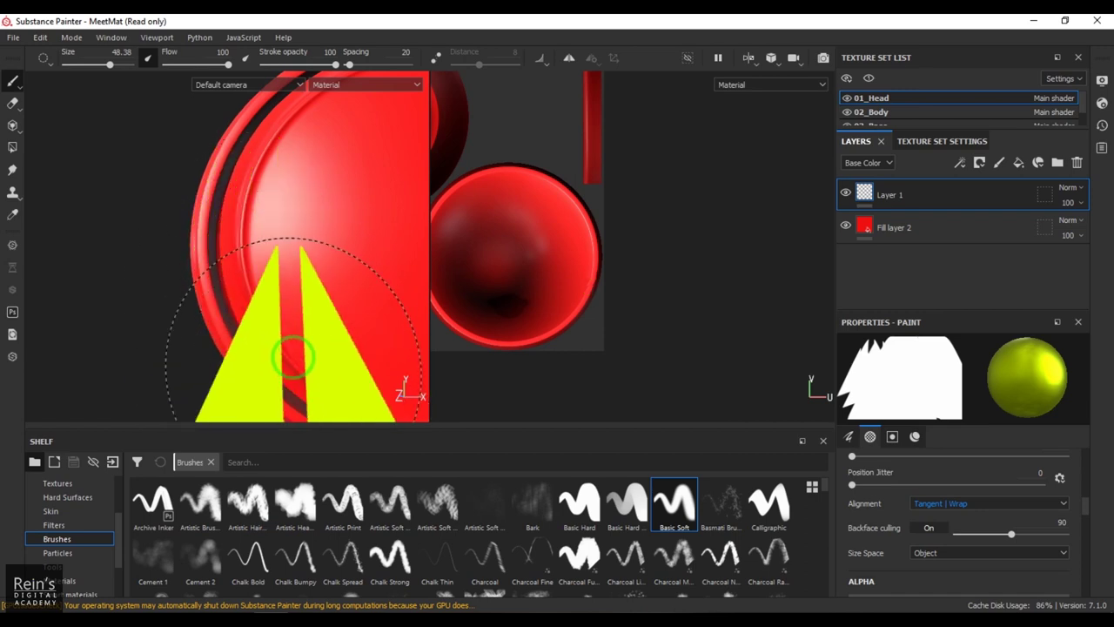
pyautogui.moveTo(633, 301)
pyautogui.keyDown('alt'); pyautogui.mouseDown(button='middle')
pyautogui.moveTo(828, 347)
pyautogui.moveTo(675, 327)
pyautogui.mouseUp(button='middle'); pyautogui.keyUp('alt')
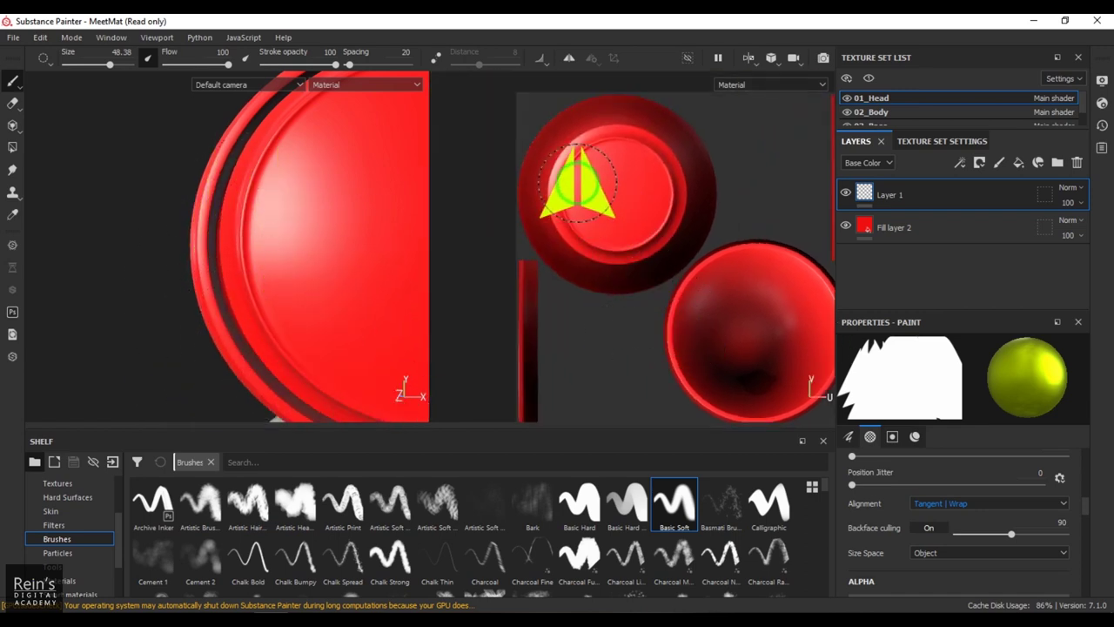
# Step: Set the alignment to UV, stamp the arrow on the disc's UV island in the 2D view and inspect it in 3D
pyautogui.click(962, 512)
pyautogui.click(961, 542)
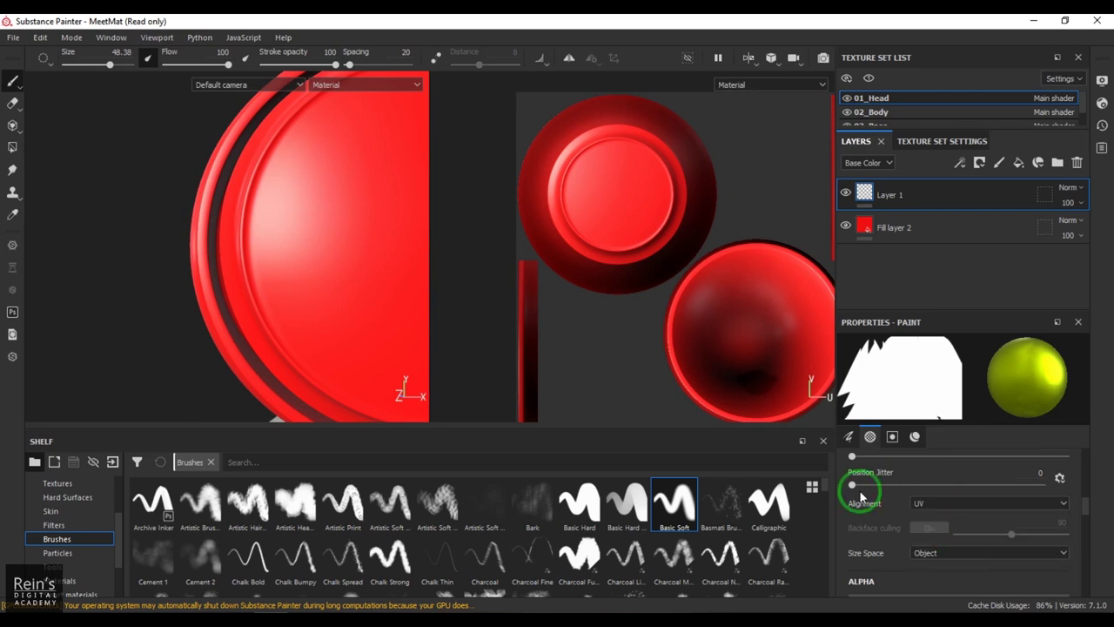
pyautogui.click(576, 182)
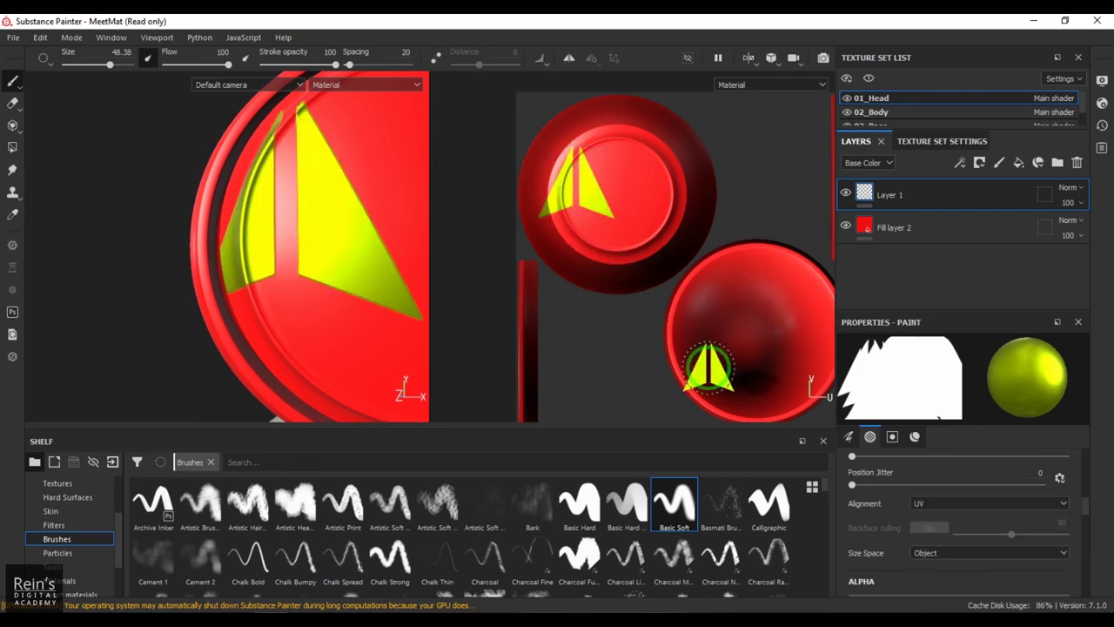
pyautogui.keyDown('alt'); pyautogui.moveTo(719, 371); pyautogui.dragTo(654, 335, button='middle'); pyautogui.keyUp('alt')
pyautogui.keyDown('alt'); pyautogui.moveTo(142, 177); pyautogui.dragTo(254, 198); pyautogui.keyUp('alt')
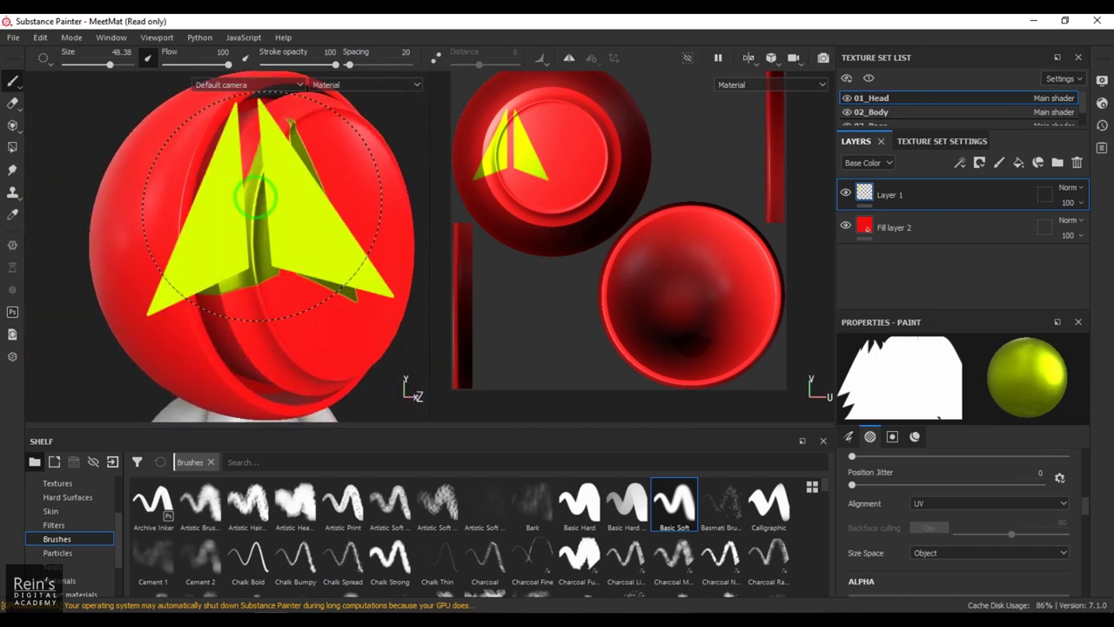
# Step: Set the brush alignment to Camera and return to the 3D-only view
pyautogui.click(957, 512)
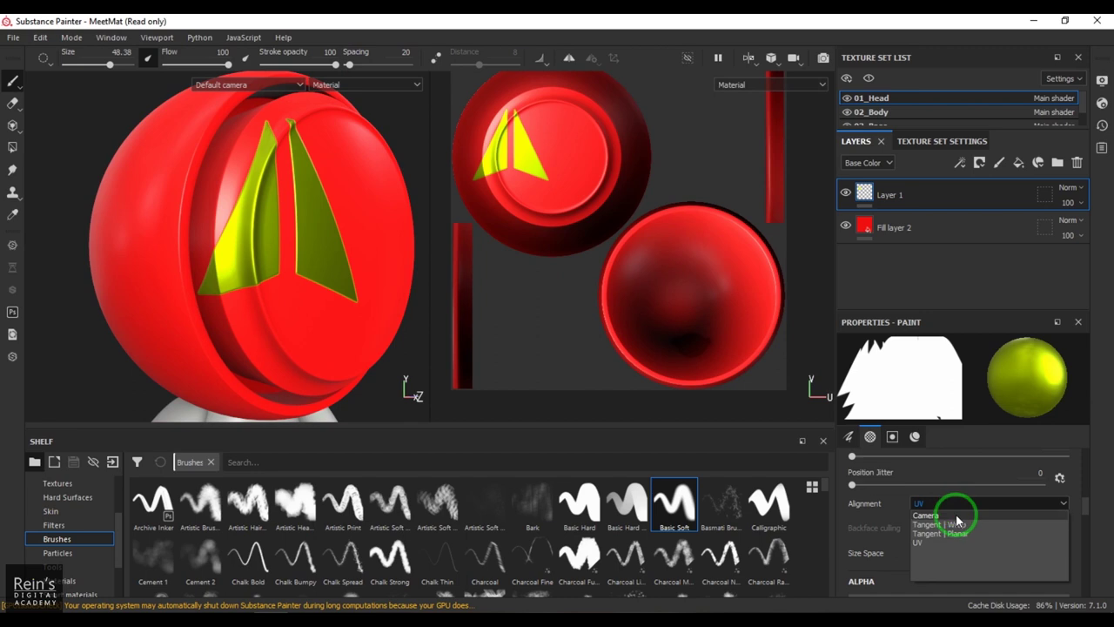
pyautogui.click(961, 527)
pyautogui.click(972, 558)
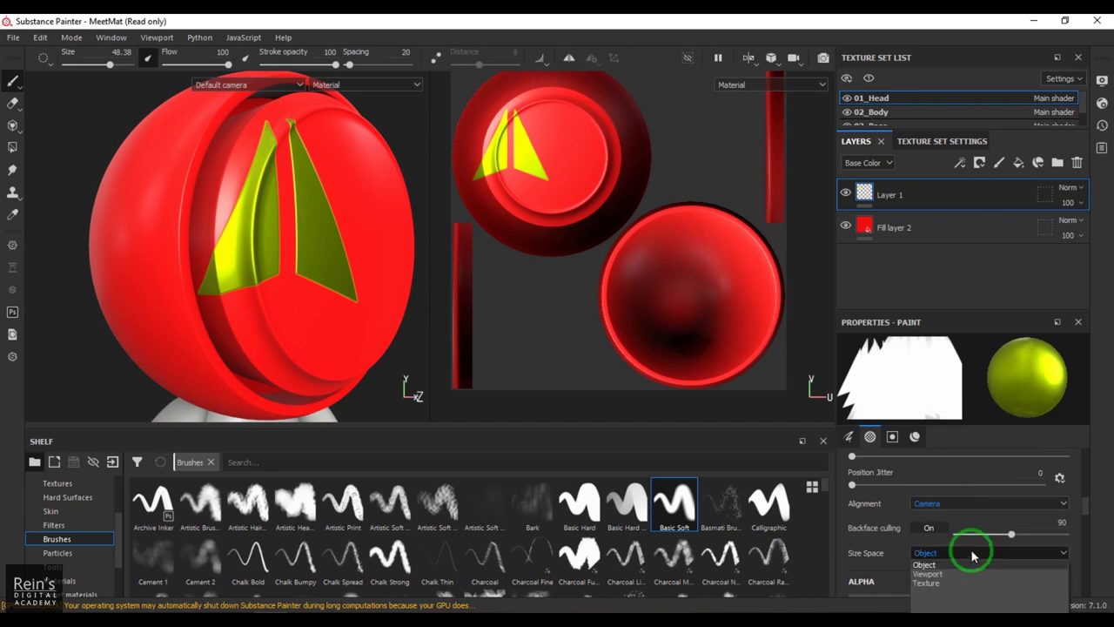
pyautogui.click(972, 555)
pyautogui.click(973, 555)
pyautogui.click(972, 555)
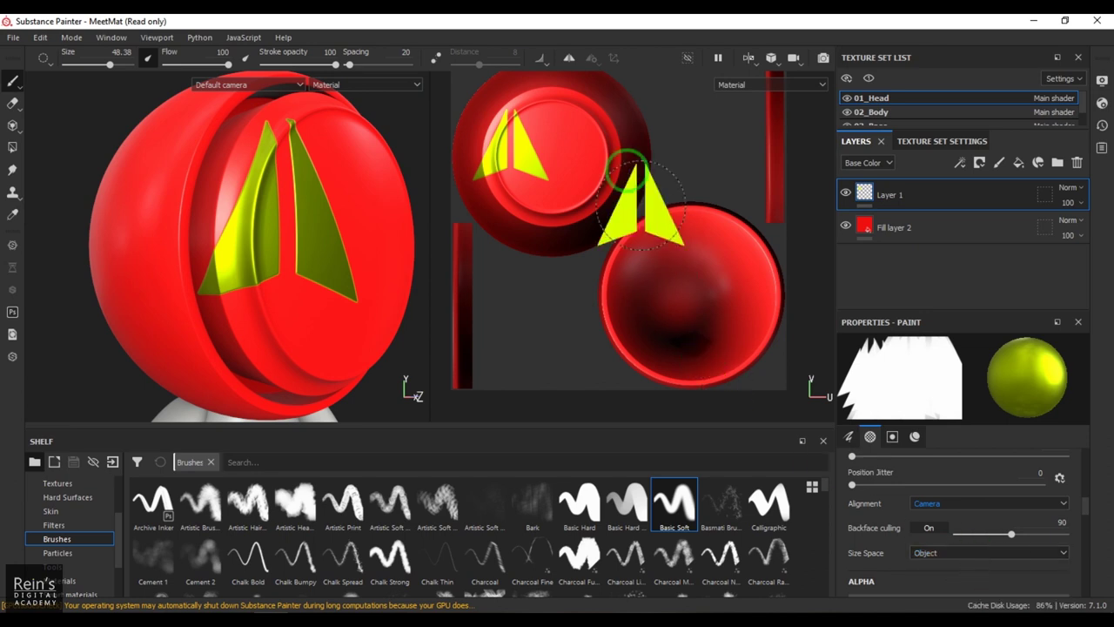
pyautogui.click(750, 58)
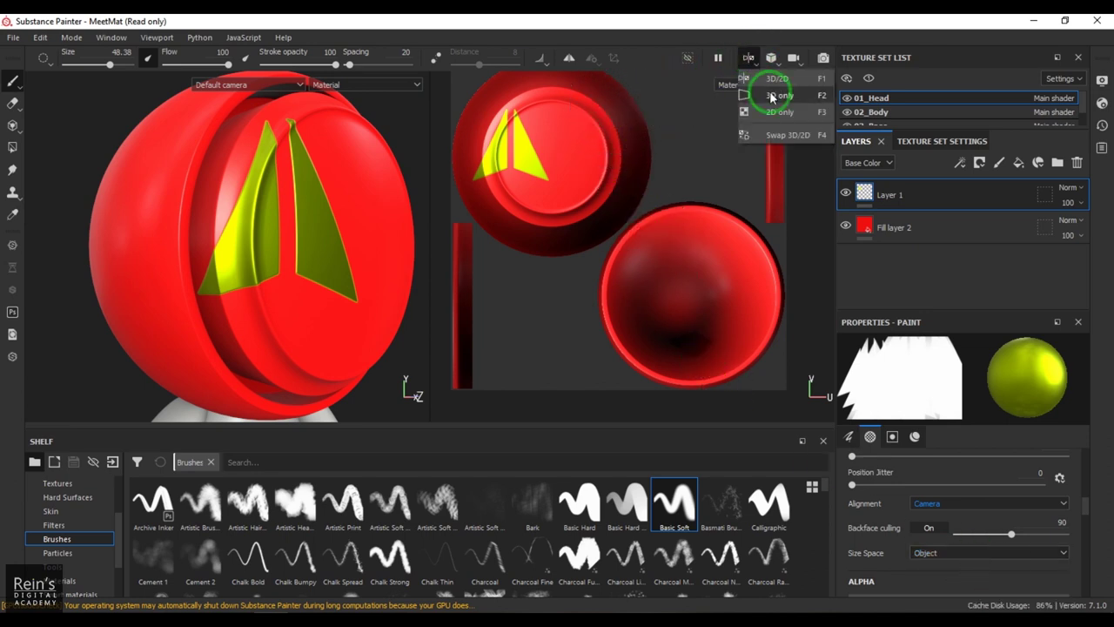
pyautogui.click(770, 97)
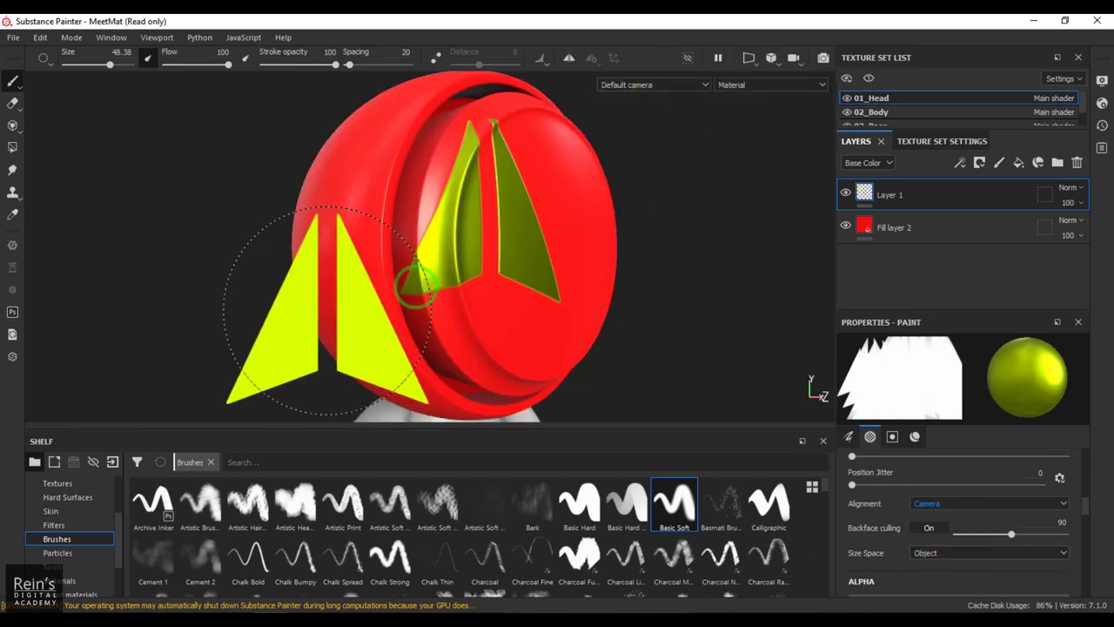
# Step: Clear the old stamp, stamp the arrow on the disc's centre with Size Space on Object, and compare brush scale at different zoom levels
pyautogui.click(935, 555)
pyautogui.click(871, 570)
pyautogui.keyDown('alt'); pyautogui.moveTo(554, 323); pyautogui.dragTo(453, 296); pyautogui.keyUp('alt')
pyautogui.scroll(-1, 514, 287)
pyautogui.keyDown('alt'); pyautogui.moveTo(501, 279); pyautogui.dragTo(418, 281, button='middle'); pyautogui.keyUp('alt')
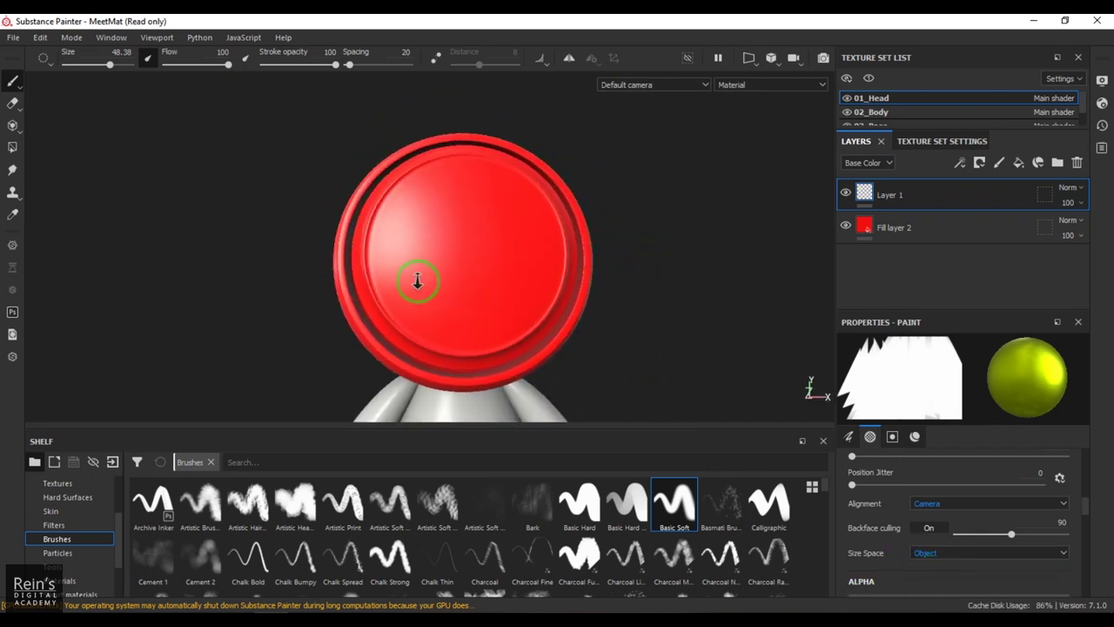
pyautogui.scroll(2, 418, 280)
pyautogui.click(483, 251)
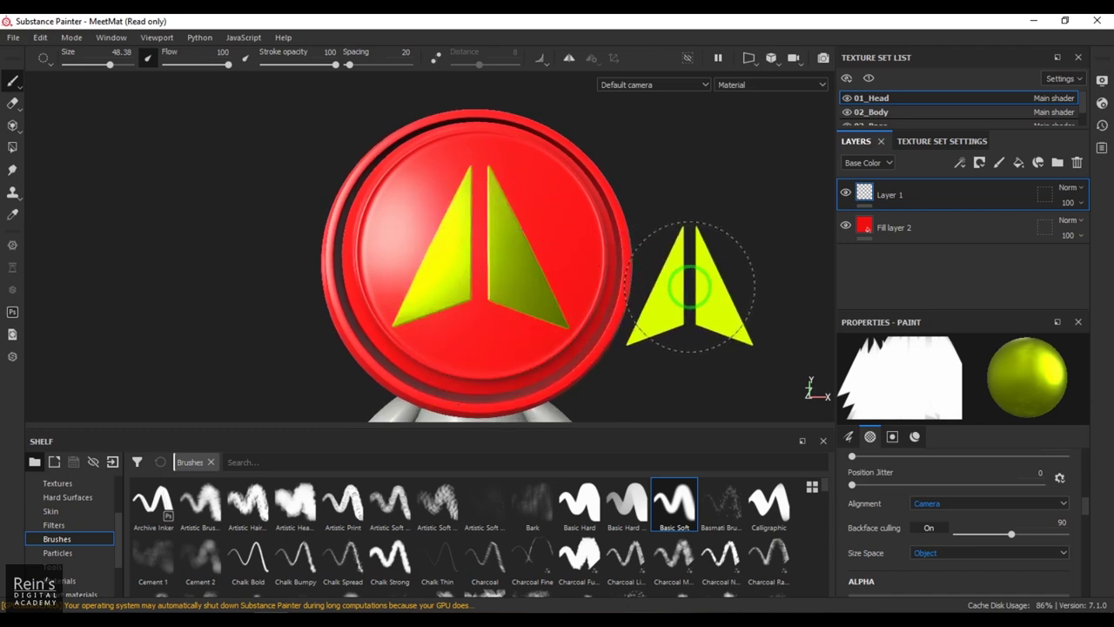
pyautogui.scroll(-4, 721, 235)
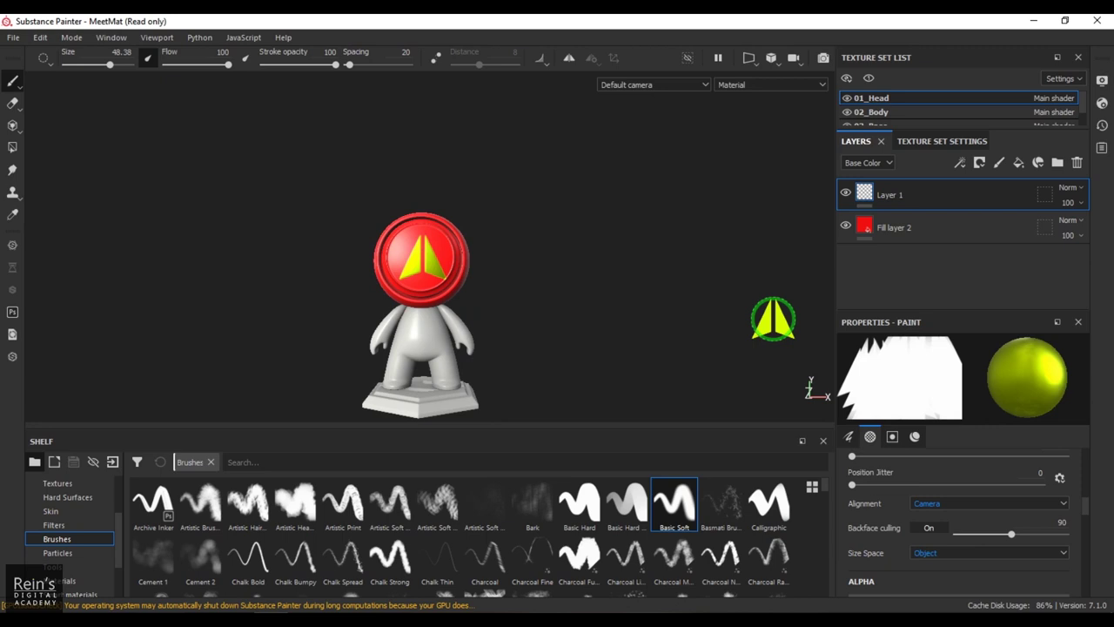
pyautogui.scroll(5, 594, 311)
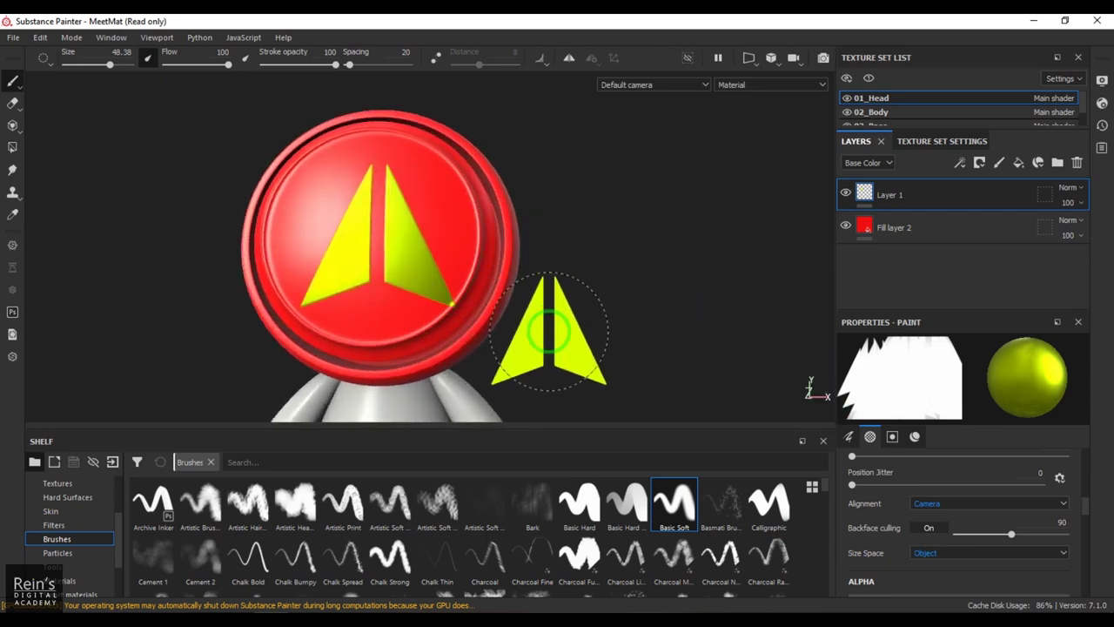
# Step: Undo the arrow stamp on the disc and set the brush Size Space to Viewport
pyautogui.hotkey('ctrl', 'z')
pyautogui.hotkey('ctrl', 'z')
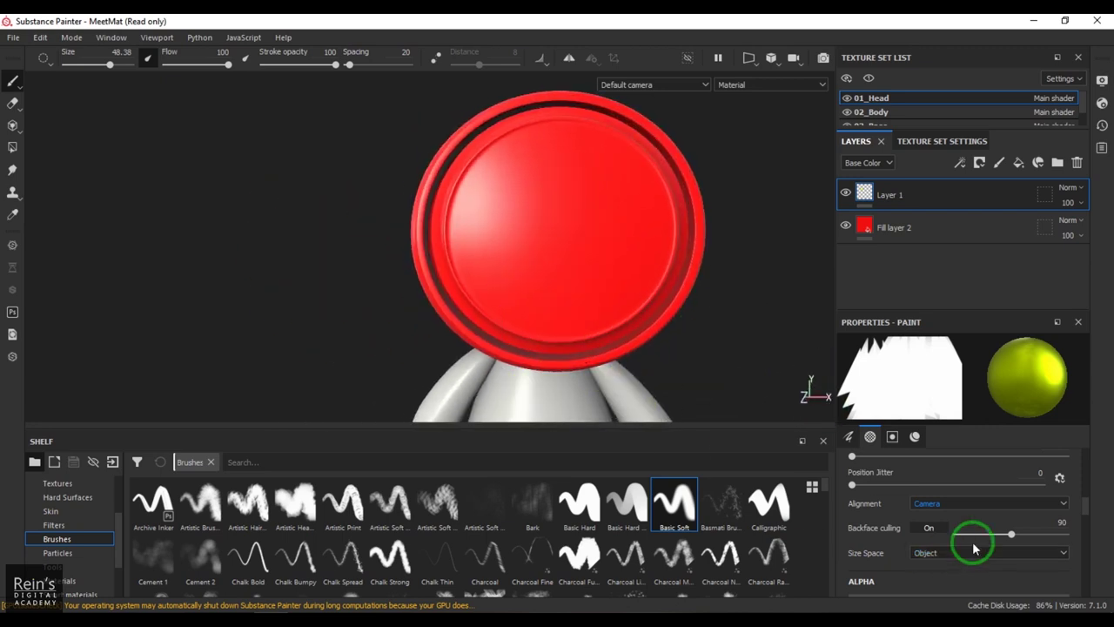
pyautogui.click(961, 576)
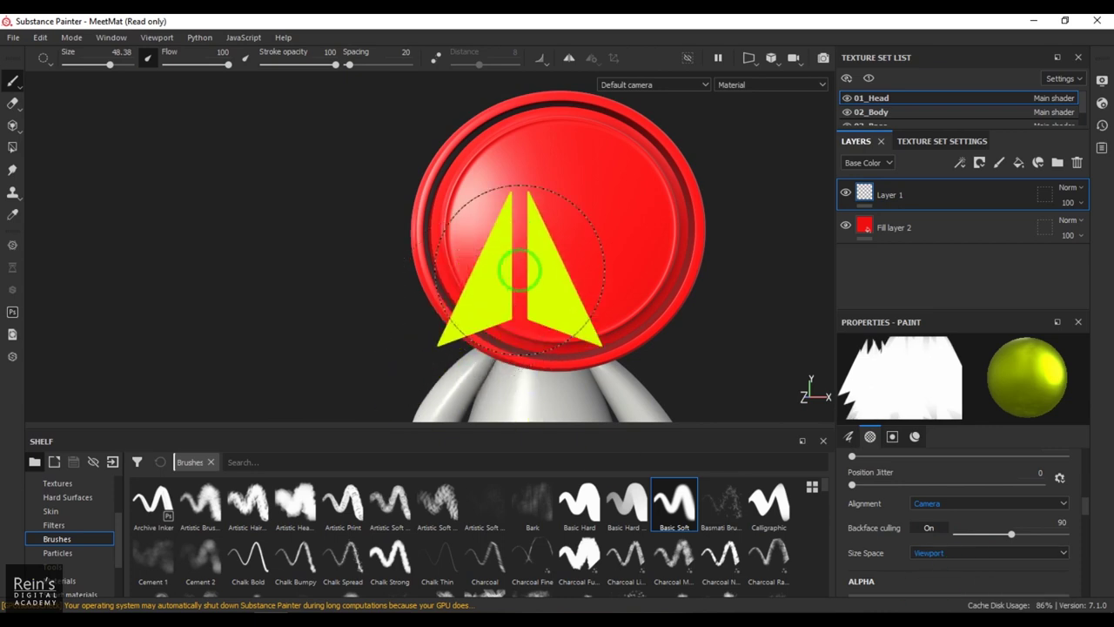
# Step: Reduce the brush size to 42.98 and stamp the arrow on the centre of the disc
pyautogui.keyDown('alt'); pyautogui.moveTo(519, 252); pyautogui.dragTo(416, 259, button='middle'); pyautogui.keyUp('alt')
pyautogui.moveTo(418, 258)
pyautogui.keyDown('alt'); pyautogui.mouseDown()
pyautogui.moveTo(409, 254)
pyautogui.moveTo(484, 256)
pyautogui.mouseUp(); pyautogui.keyUp('alt')
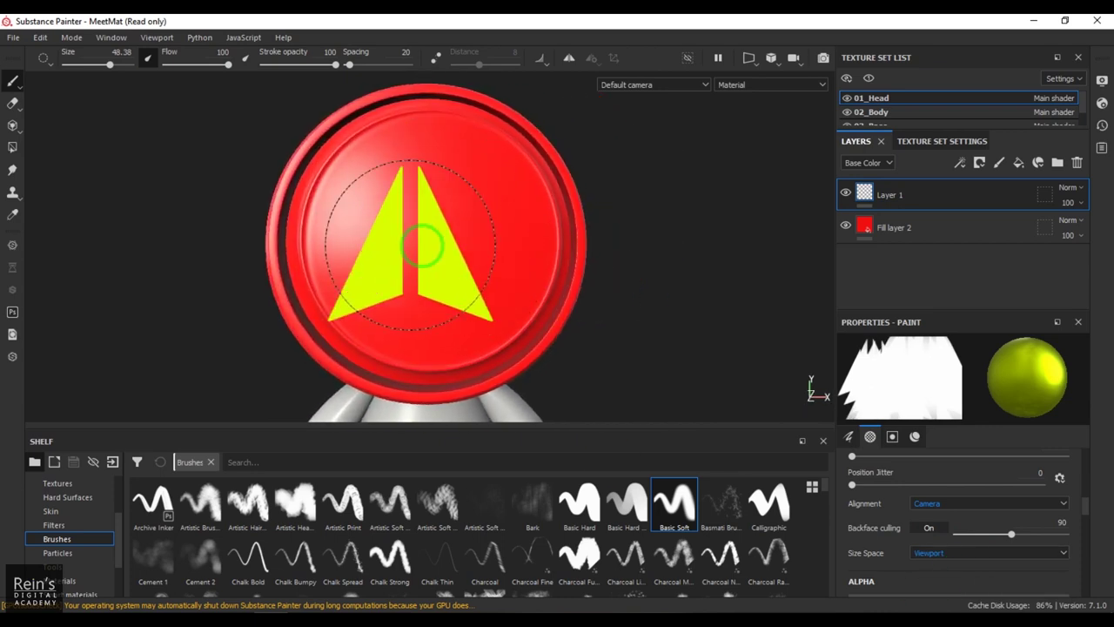
pyautogui.moveTo(433, 231)
pyautogui.keyDown('ctrl'); pyautogui.mouseDown(button='right')
pyautogui.moveTo(456, 232)
pyautogui.moveTo(410, 231)
pyautogui.mouseUp(button='right'); pyautogui.keyUp('ctrl')
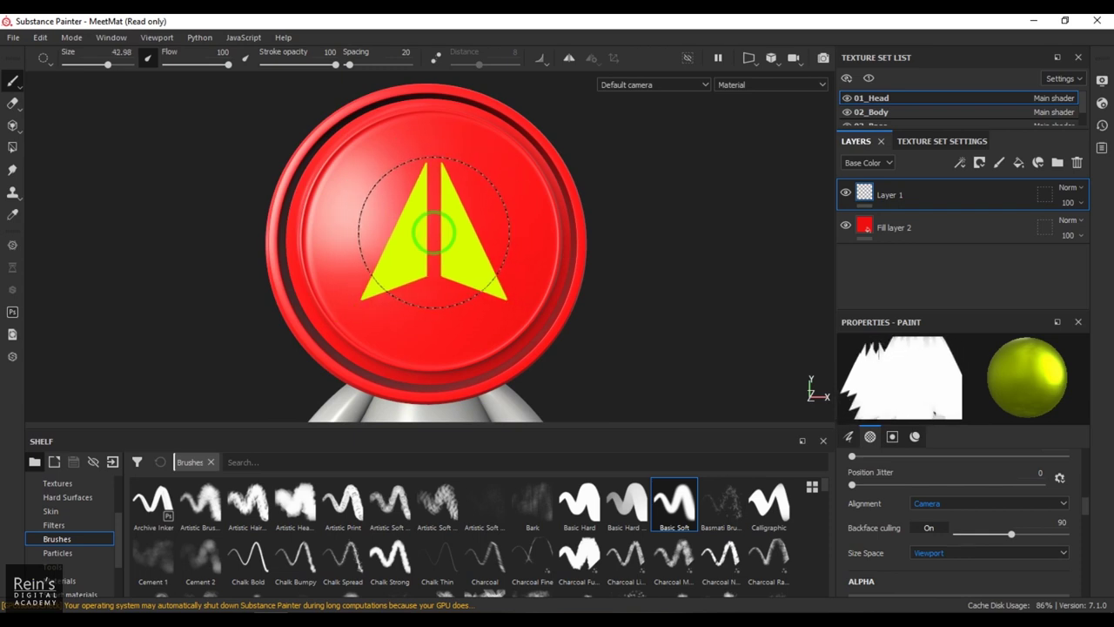
pyautogui.click(435, 232)
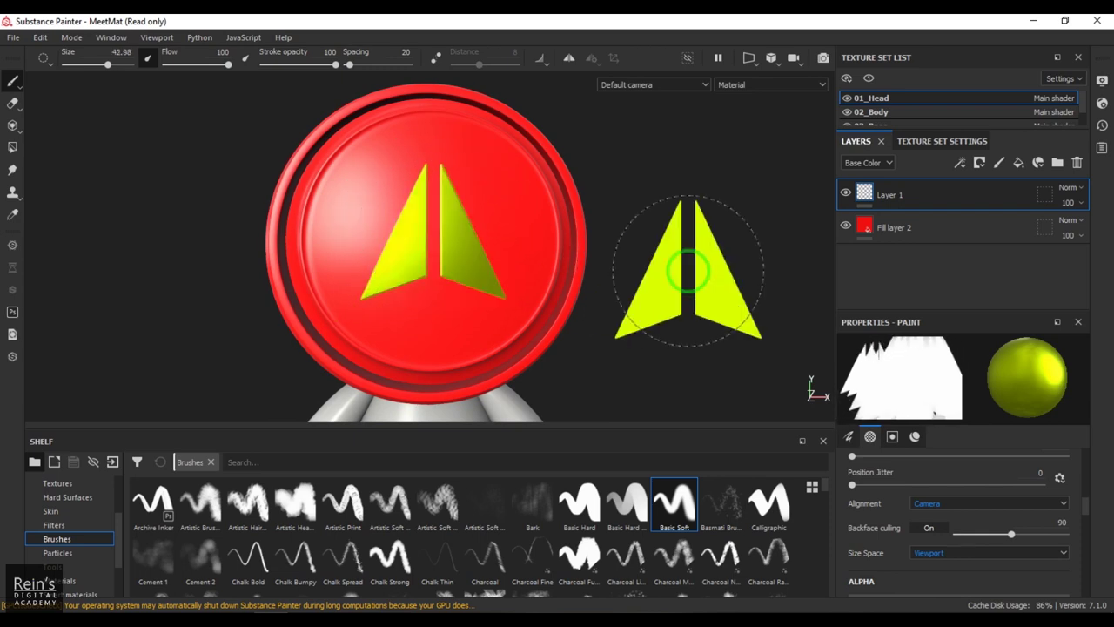
# Step: Stamp the arrow on the head from a zoomed-out view with Size Space on Viewport, and examine its coverage from the side
pyautogui.keyDown('alt'); pyautogui.moveTo(585, 271); pyautogui.dragTo(315, 259, button='right'); pyautogui.keyUp('alt')
pyautogui.scroll(-3, 545, 271)
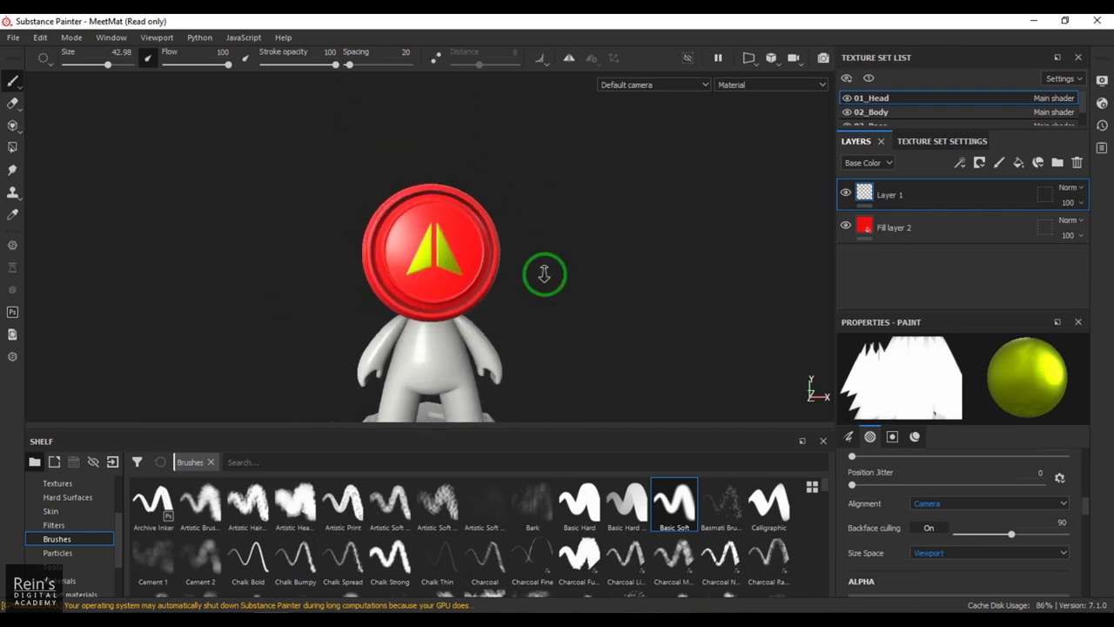
pyautogui.click(439, 257)
pyautogui.keyDown('alt'); pyautogui.moveTo(601, 311); pyautogui.dragTo(696, 316); pyautogui.keyUp('alt')
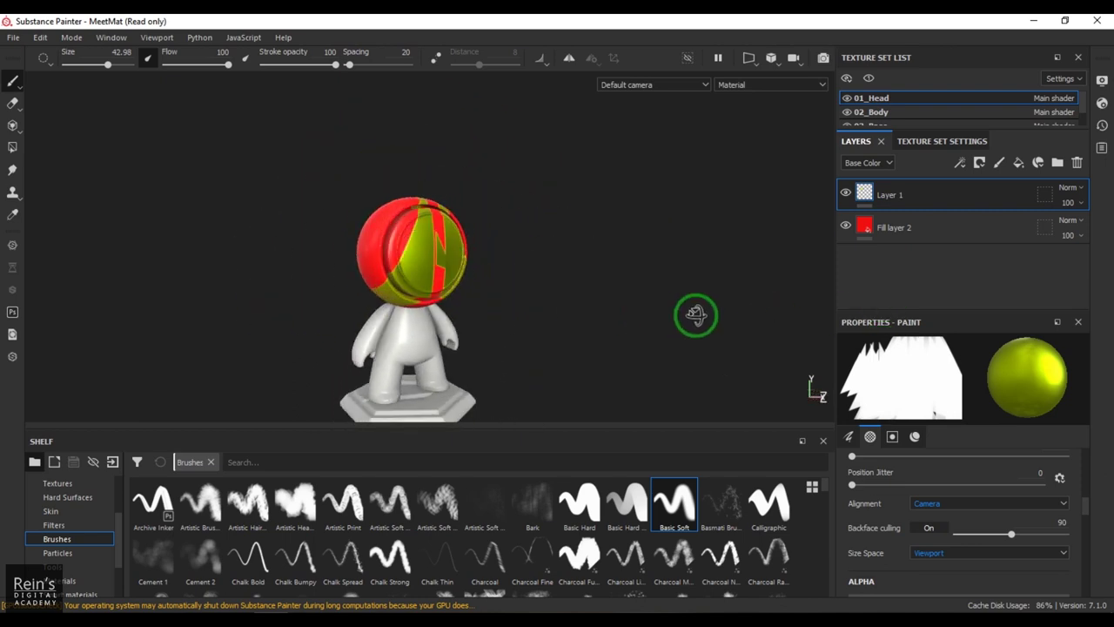
pyautogui.scroll(-3, 617, 319)
pyautogui.scroll(4, 623, 316)
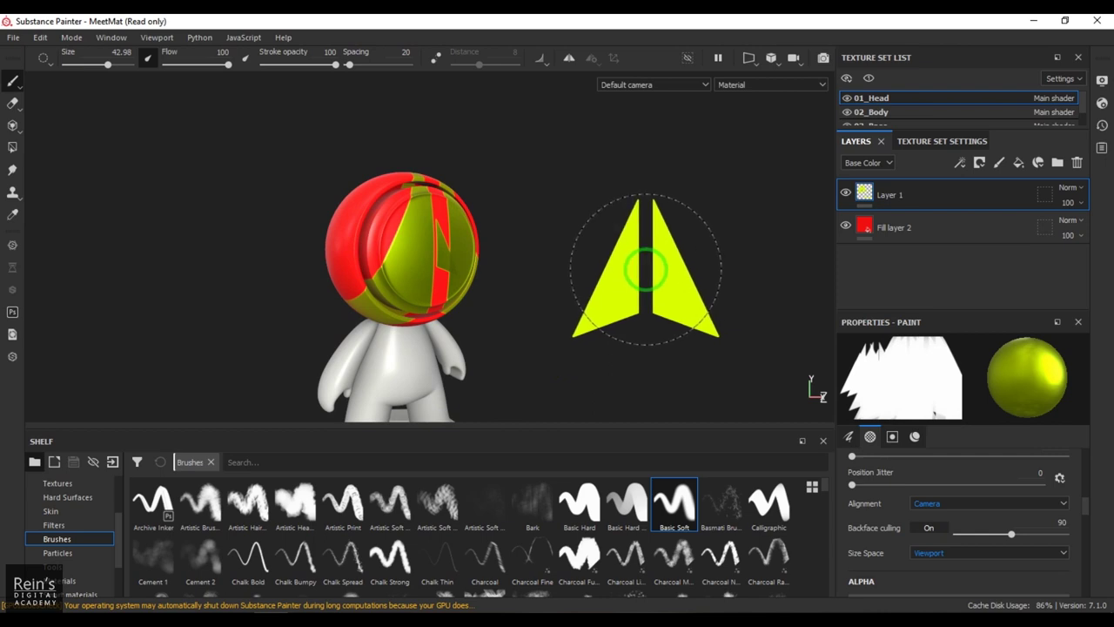
# Step: Undo the oversized head stamp and stamp the arrow on the side of the head
pyautogui.hotkey('ctrl', 'z')
pyautogui.keyDown('alt'); pyautogui.moveTo(513, 247); pyautogui.dragTo(412, 249); pyautogui.keyUp('alt')
pyautogui.keyDown('alt'); pyautogui.moveTo(545, 251); pyautogui.dragTo(373, 259); pyautogui.keyUp('alt')
pyautogui.click(531, 240)
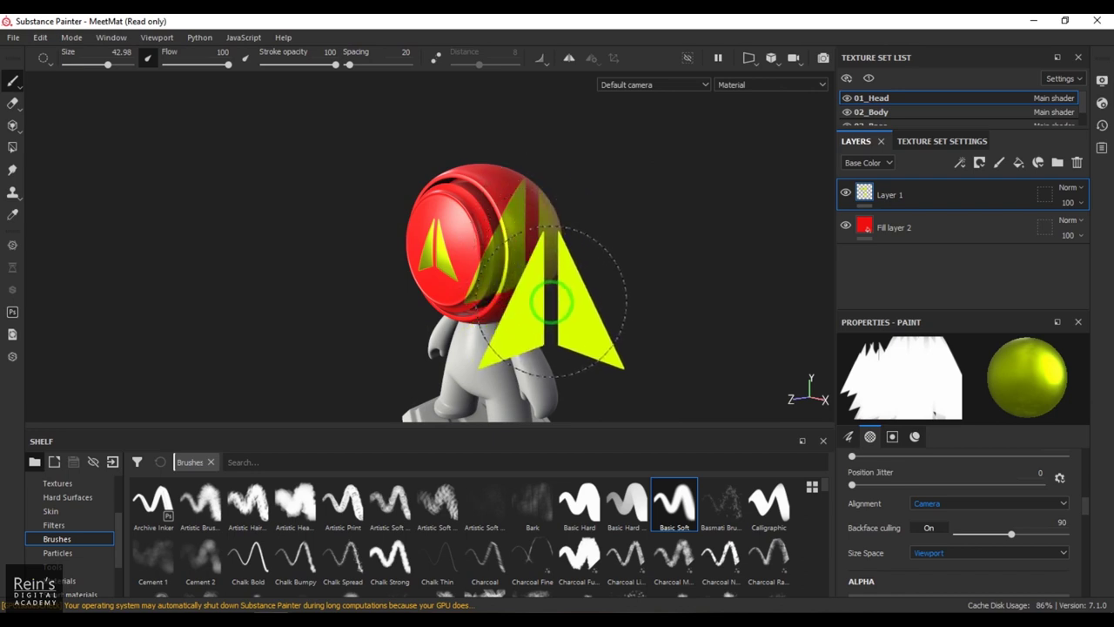
# Step: Undo the side stamp and set the brush Size Space to Object
pyautogui.click(955, 507)
pyautogui.click(952, 511)
pyautogui.click(948, 554)
pyautogui.click(944, 564)
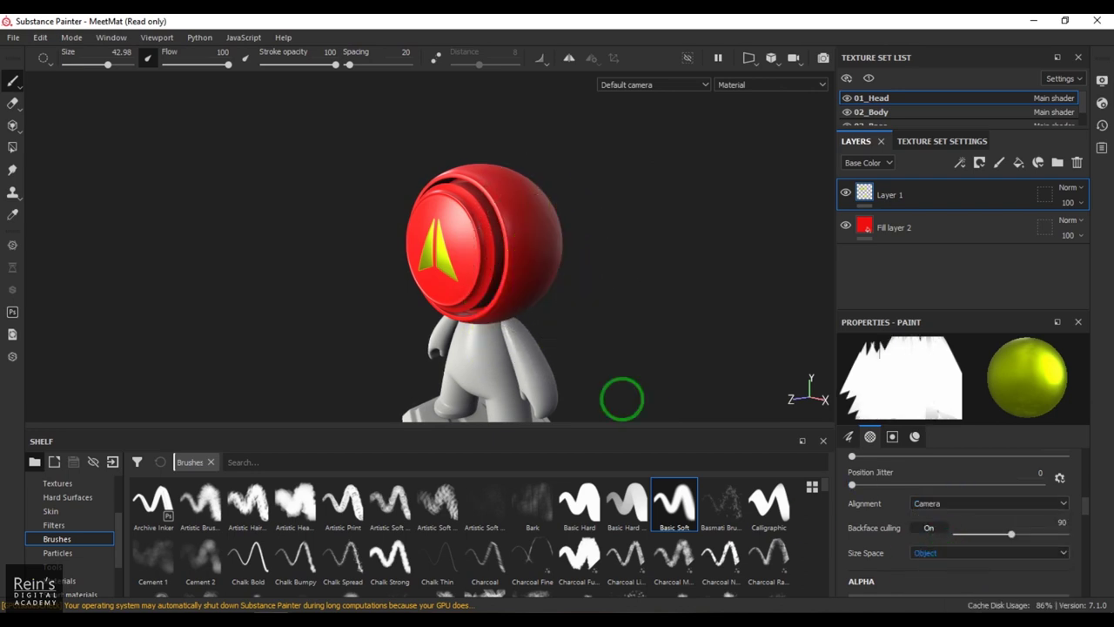
# Step: Stamp the arrow on the side of the head and compare the brush scale with the model at different zoom levels
pyautogui.click(514, 234)
pyautogui.keyDown('alt'); pyautogui.moveTo(696, 273); pyautogui.dragTo(435, 296, button='right'); pyautogui.keyUp('alt')
pyautogui.keyDown('alt'); pyautogui.moveTo(621, 308); pyautogui.dragTo(350, 310, button='right'); pyautogui.keyUp('alt')
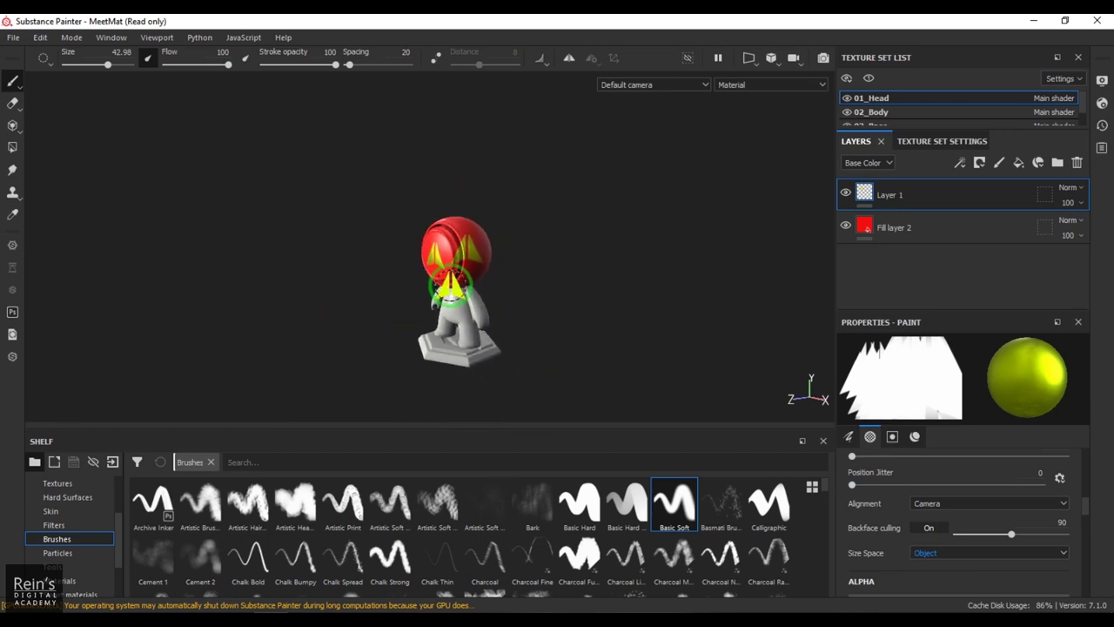
pyautogui.scroll(-3, 609, 281)
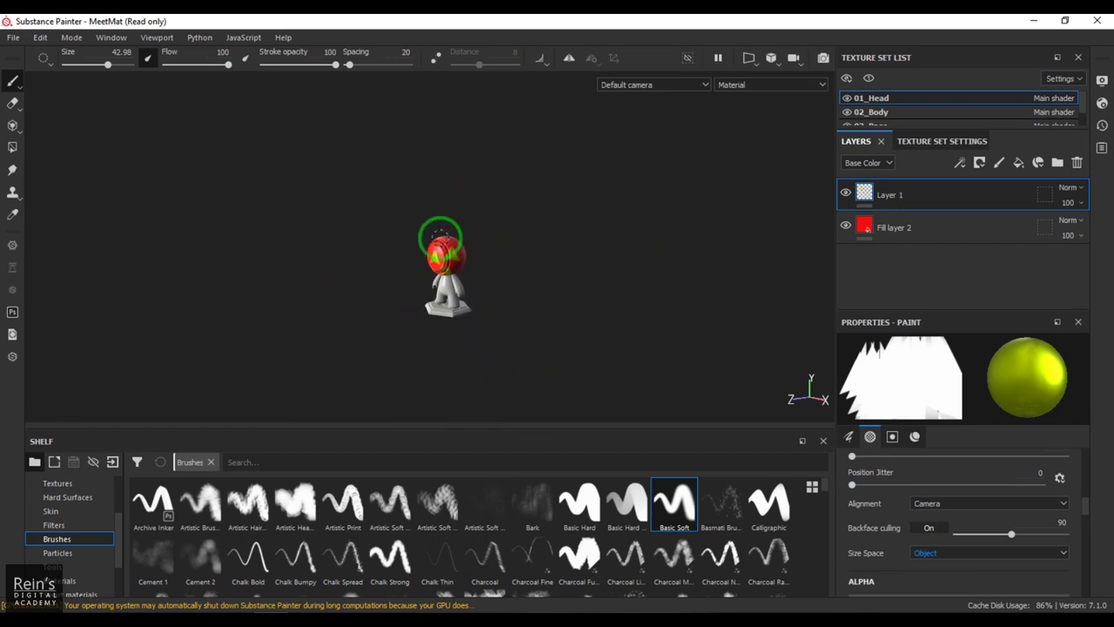
pyautogui.scroll(5, 703, 340)
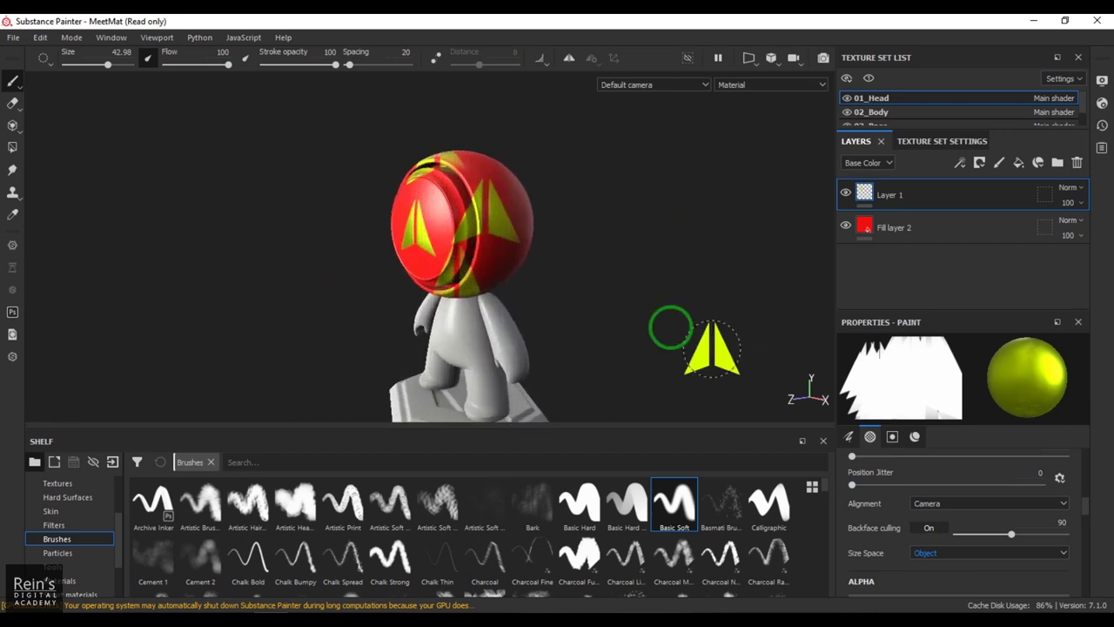
# Step: Clear the arrow stamps from the head and set the brush Size Space to Texture
pyautogui.keyDown('alt'); pyautogui.moveTo(609, 328); pyautogui.dragTo(546, 301); pyautogui.keyUp('alt')
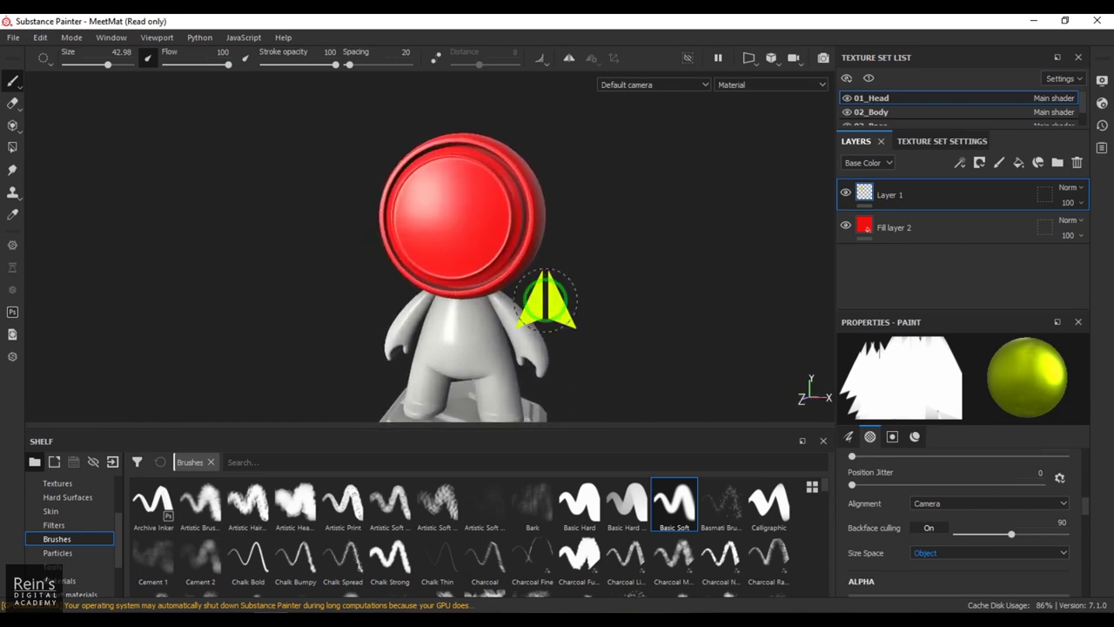
pyautogui.scroll(2, 546, 300)
pyautogui.scroll(1, 618, 324)
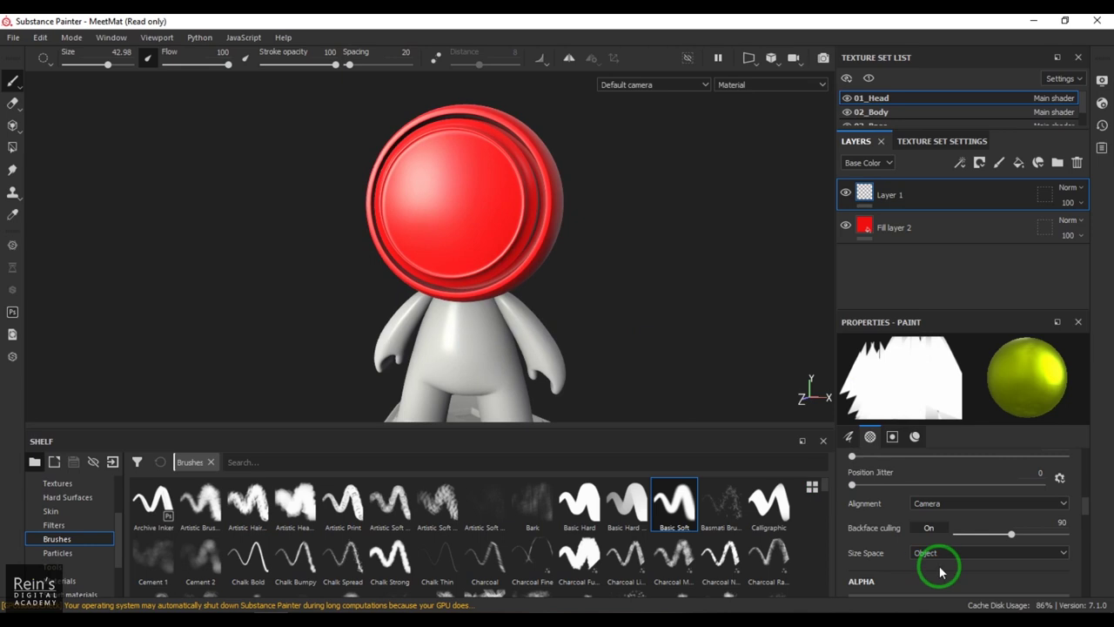
pyautogui.click(931, 555)
pyautogui.click(931, 581)
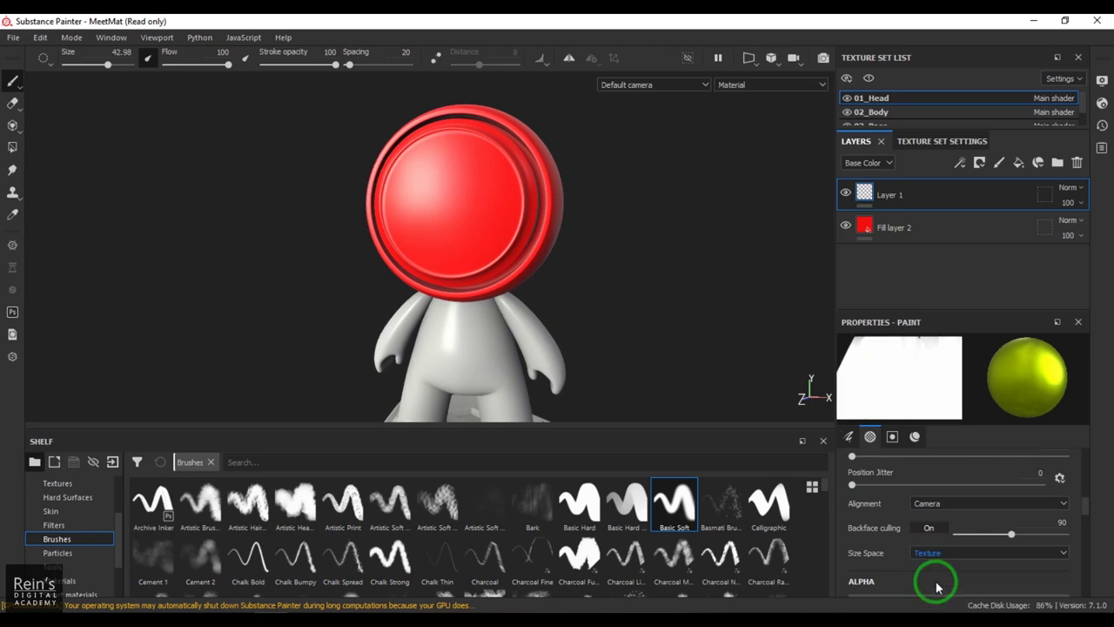
# Step: Show the 3D and 2D views side by side
pyautogui.click(748, 57)
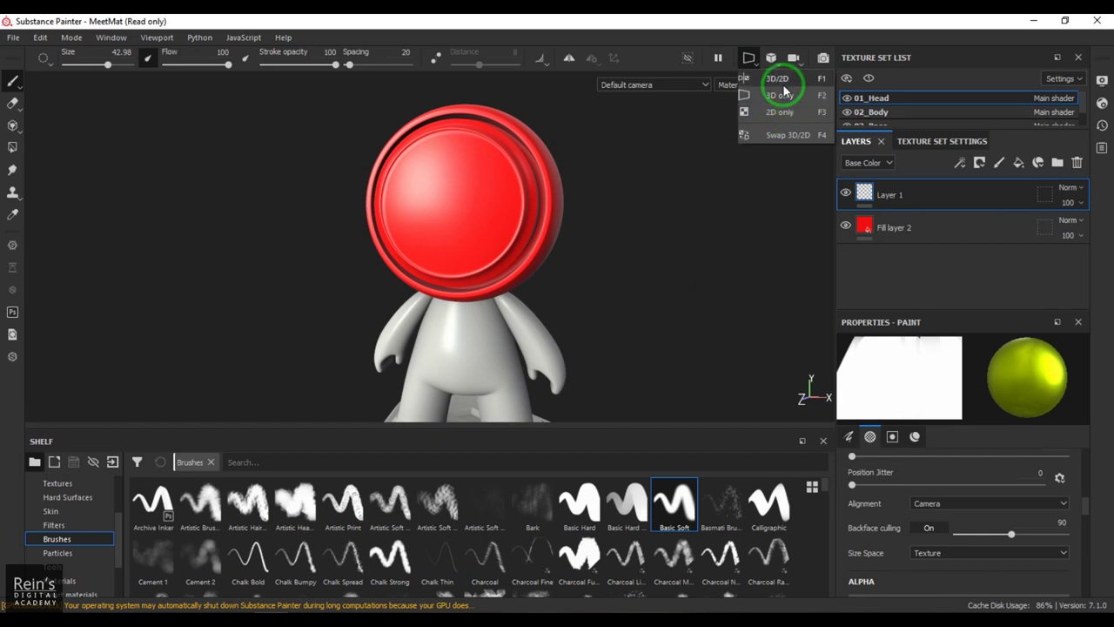
pyautogui.click(780, 82)
pyautogui.scroll(4, 642, 259)
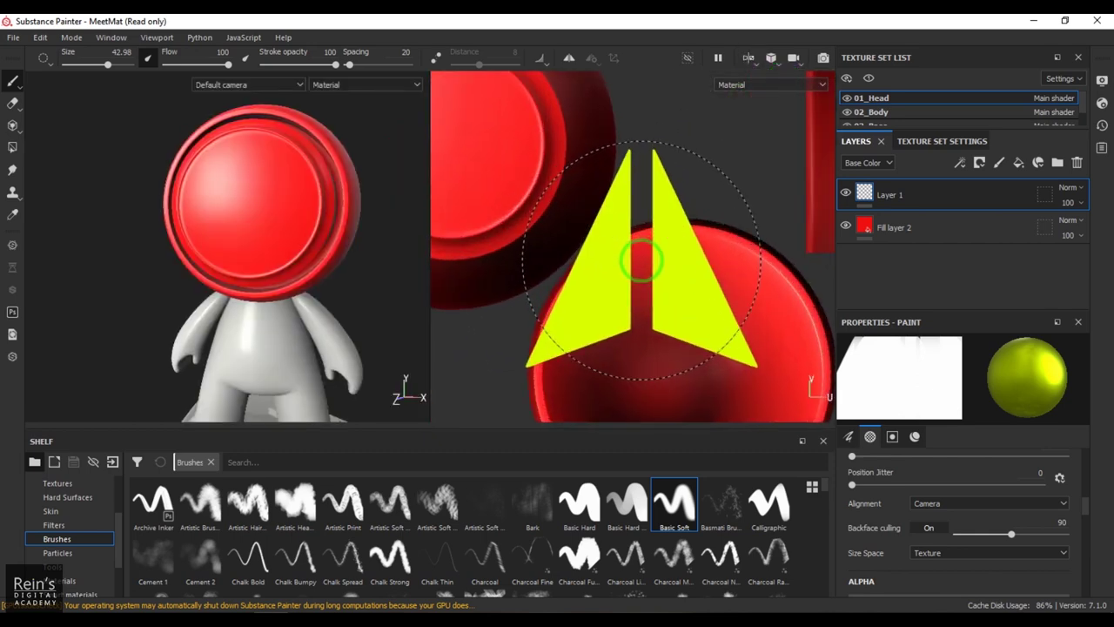
# Step: Stamp the arrow on the front disc's UV island in the 2D view and compare the brush scale at different zoom levels
pyautogui.scroll(-5, 644, 257)
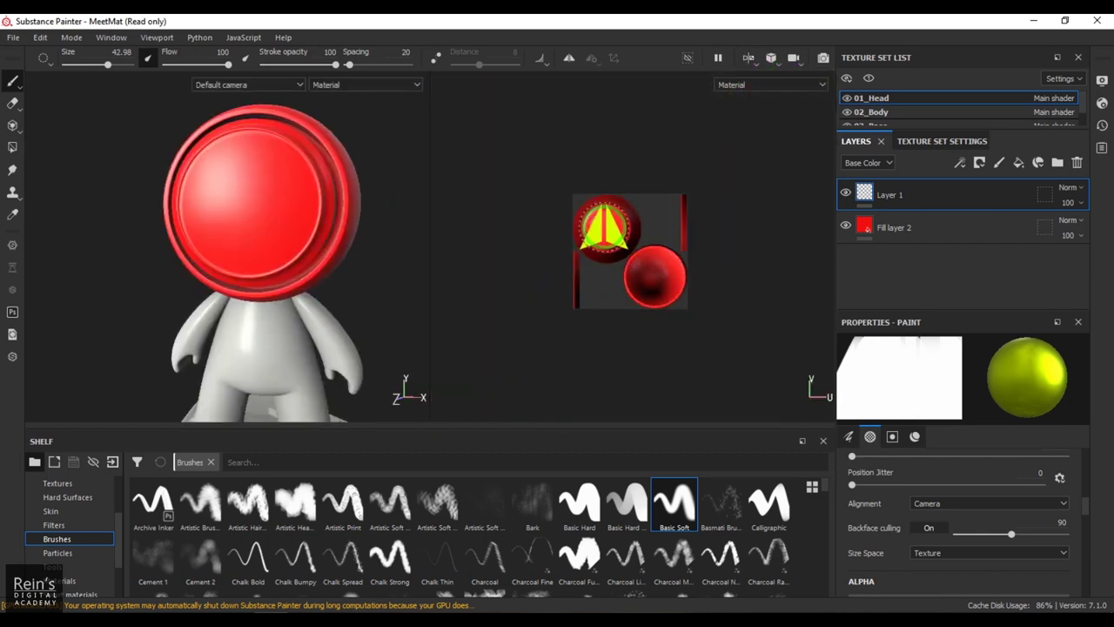
pyautogui.scroll(-4, 648, 261)
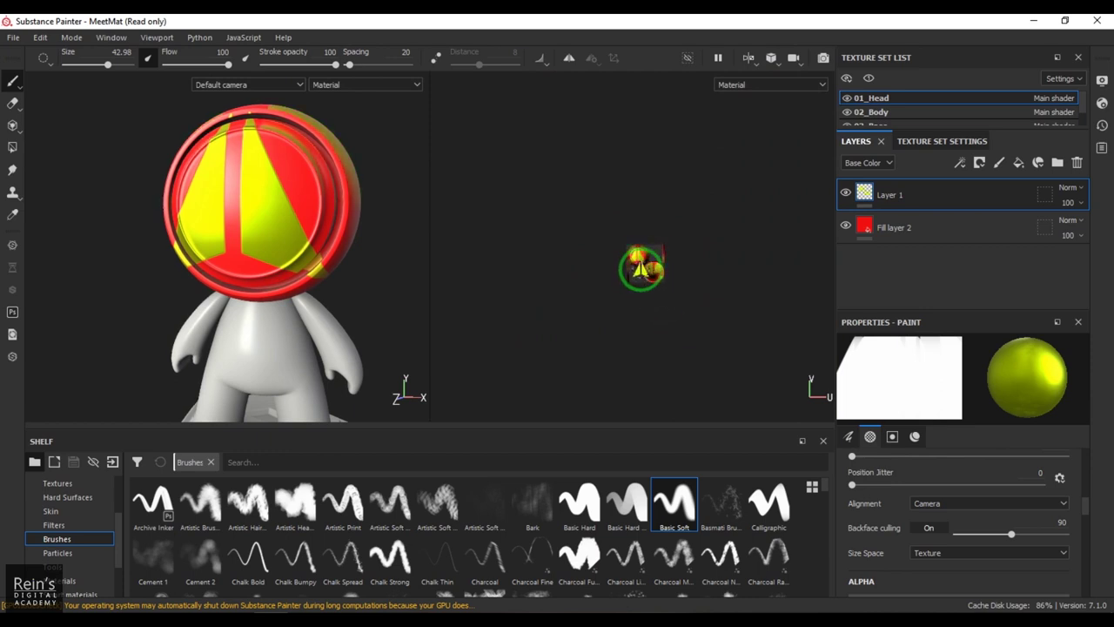
pyautogui.scroll(4, 642, 269)
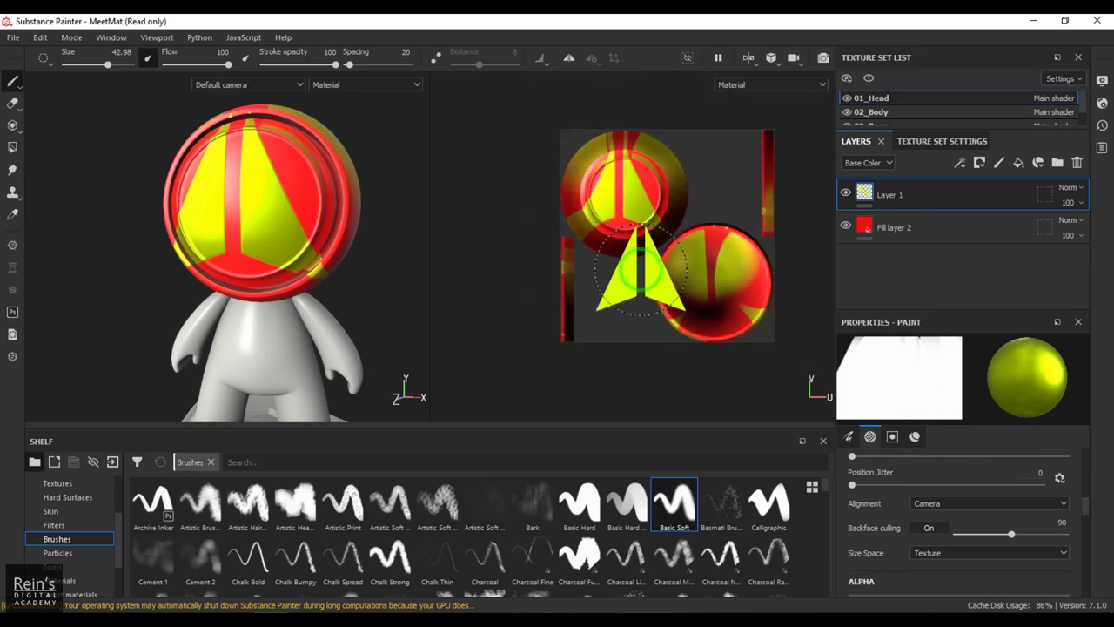
pyautogui.scroll(-2, 641, 272)
# Step: Set the brush Size Space to Object and compare the brush scale over an enlarged UV island
pyautogui.click(951, 557)
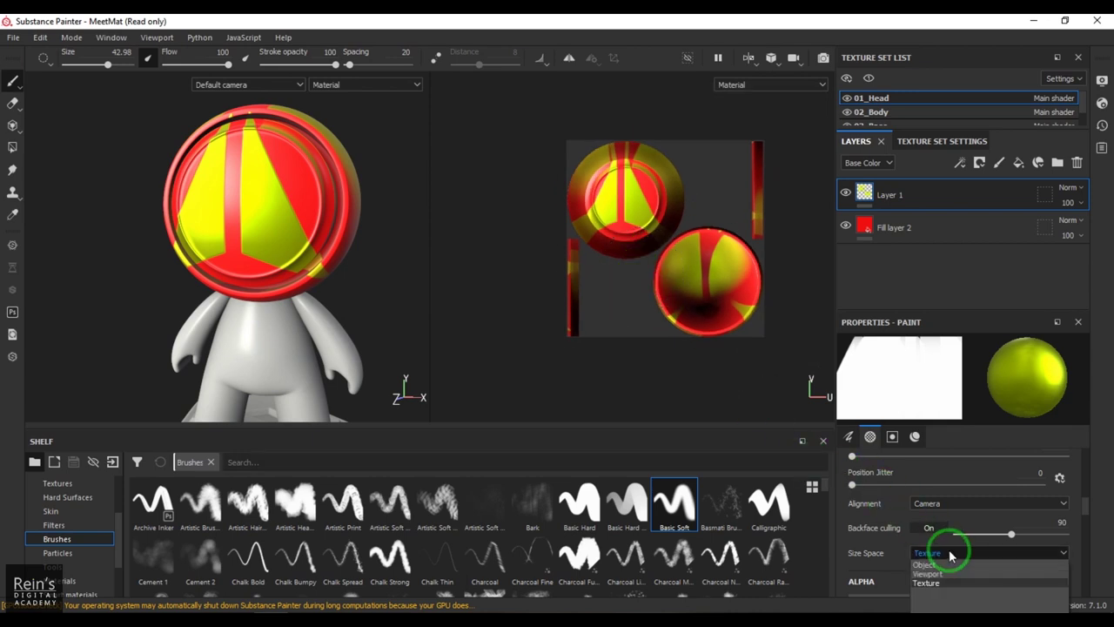
pyautogui.click(945, 568)
pyautogui.scroll(2, 693, 300)
pyautogui.scroll(2, 692, 300)
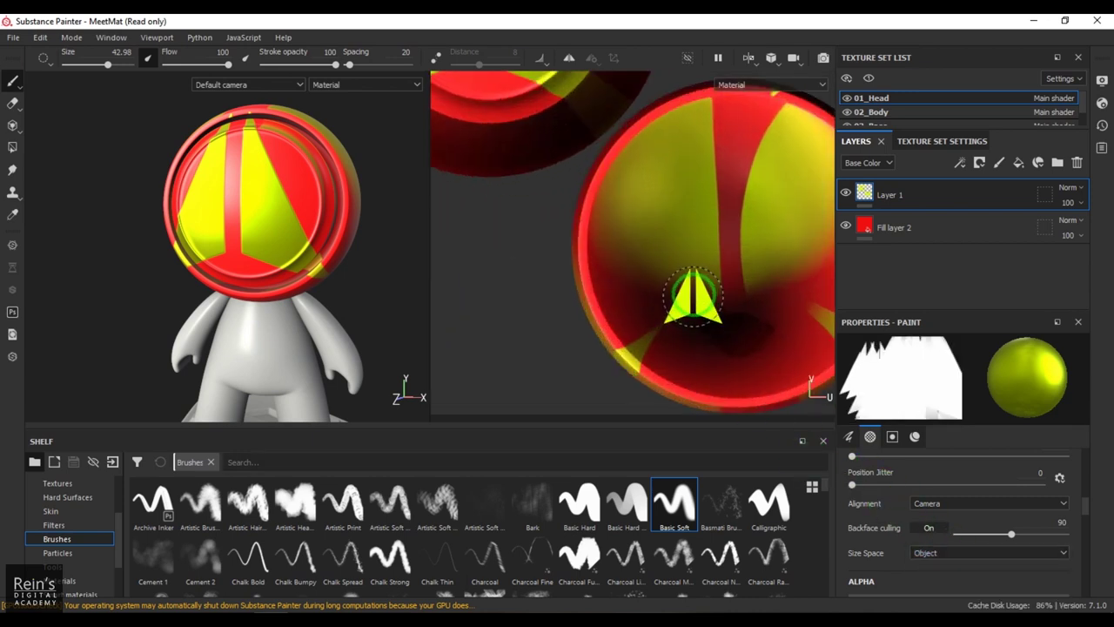
# Step: Return the brush Size Space to Texture and check the brush scale over the lower round UV island
pyautogui.click(937, 556)
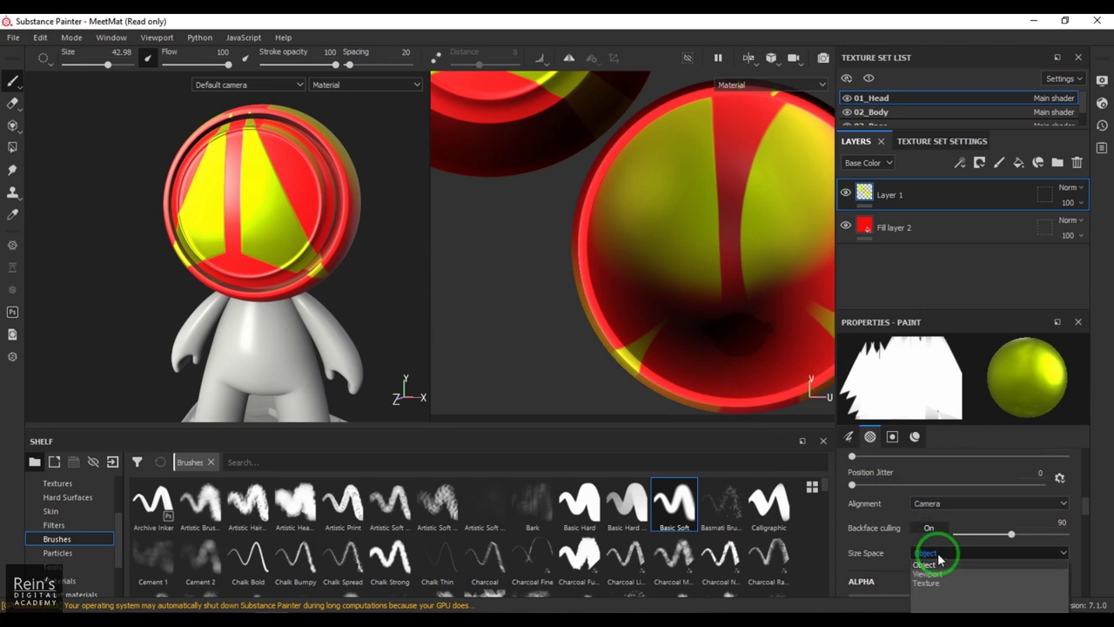
pyautogui.click(926, 582)
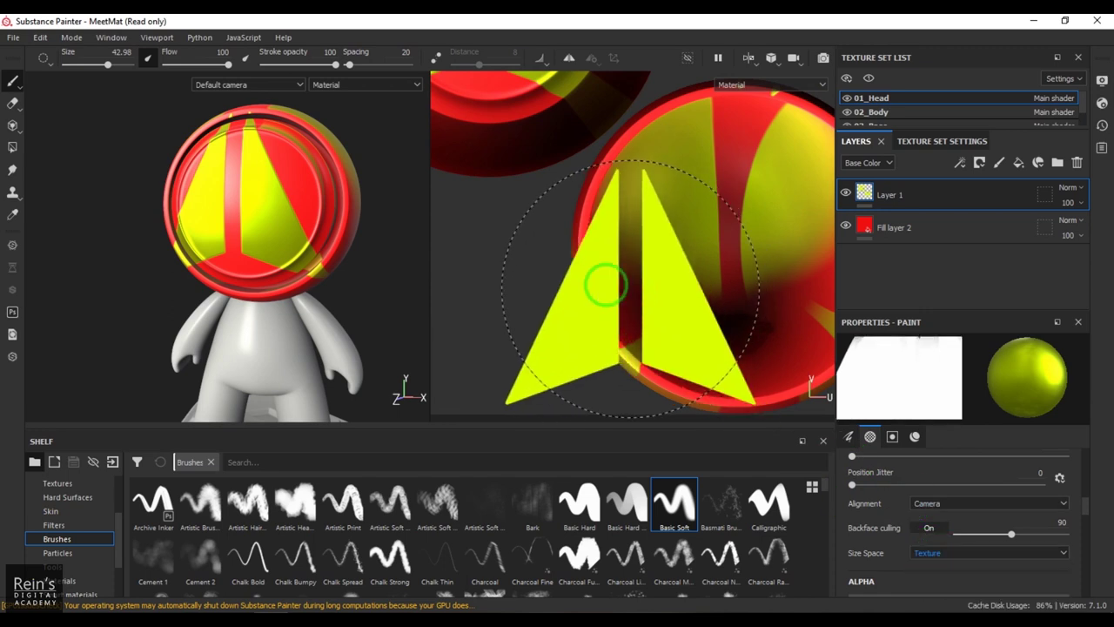
pyautogui.moveTo(834, 281)
pyautogui.mouseDown(button='middle')
pyautogui.moveTo(652, 252)
pyautogui.moveTo(801, 243)
pyautogui.moveTo(571, 249)
pyautogui.moveTo(654, 235)
pyautogui.mouseUp(button='middle')
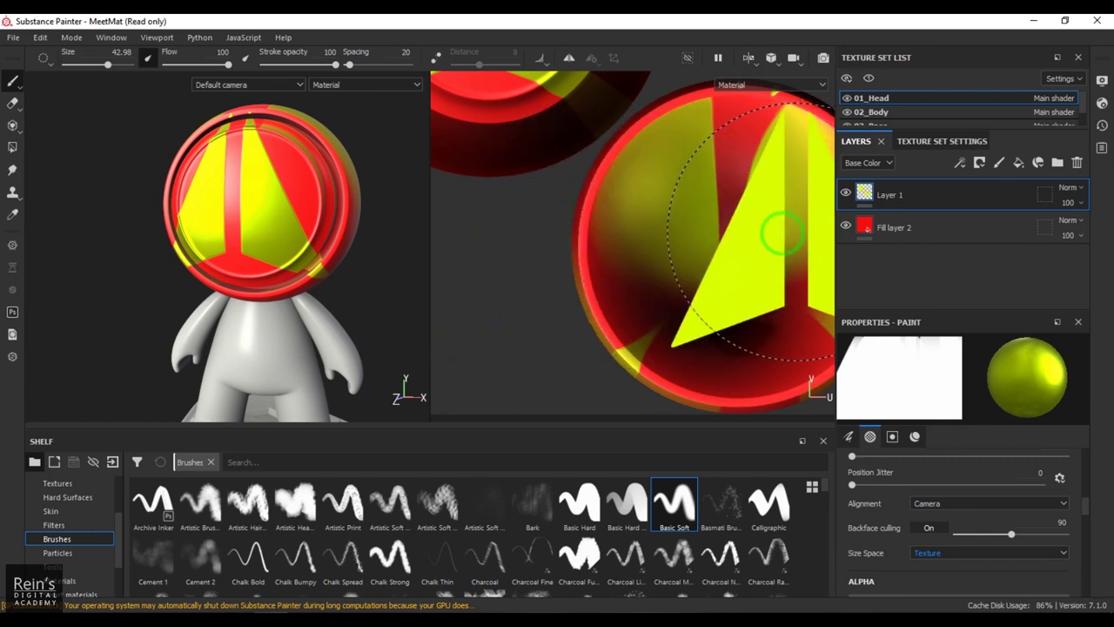
# Step: Compare Size Space Object with Texture once more, and stamp large arrows over the lower UV island using Texture
pyautogui.click(925, 555)
pyautogui.click(925, 568)
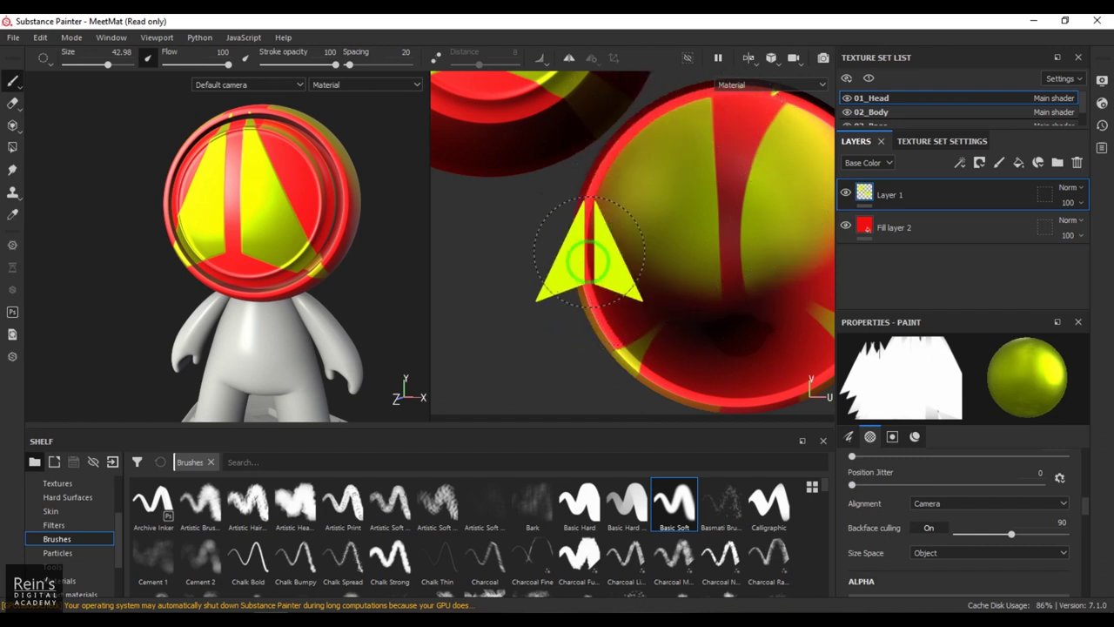
pyautogui.click(954, 573)
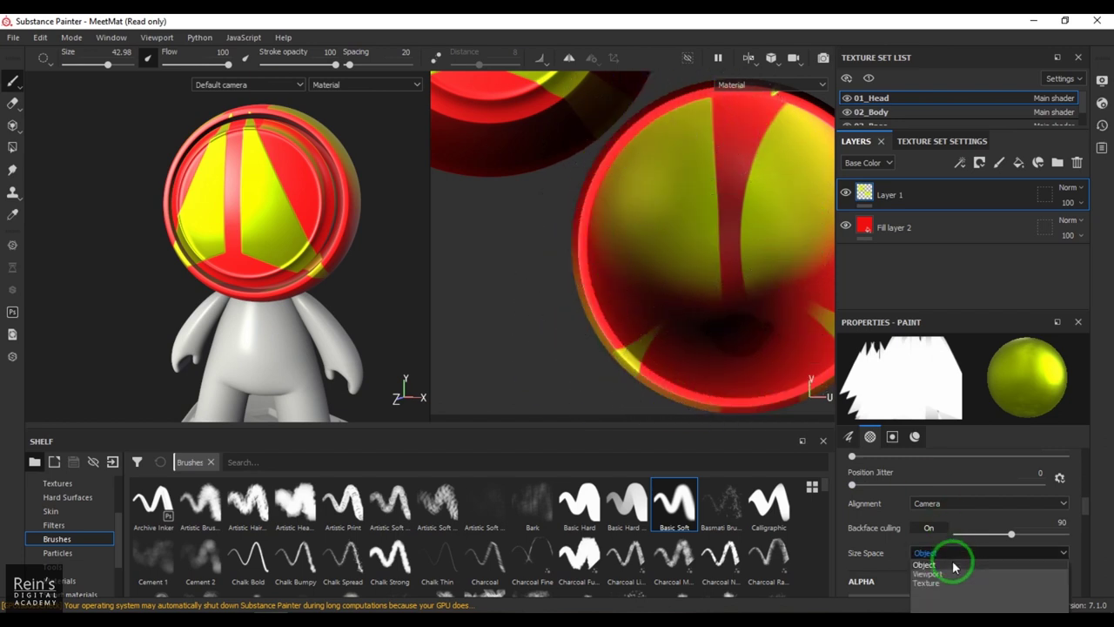
pyautogui.click(952, 584)
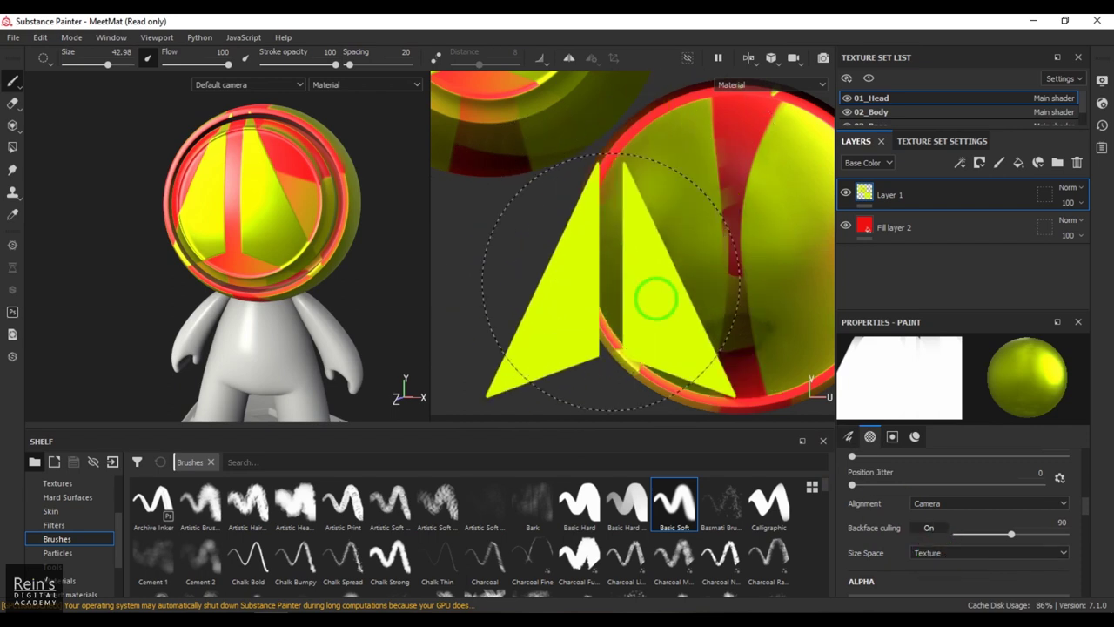
# Step: Set the brush Size Space to Object and clear all arrow paint from the head
pyautogui.click(992, 562)
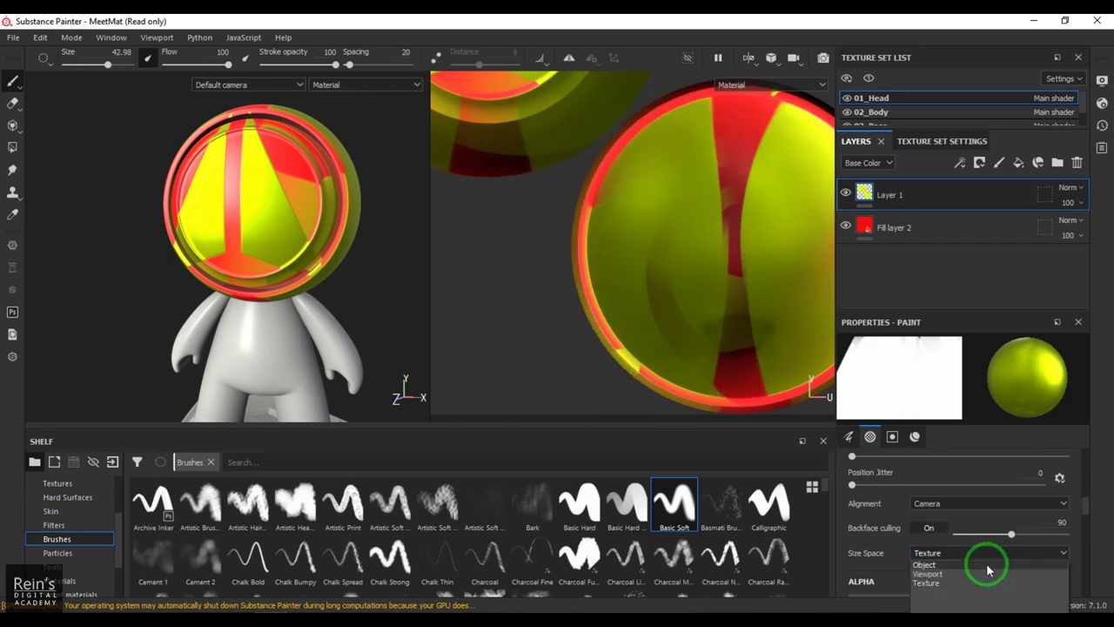
pyautogui.click(988, 566)
pyautogui.scroll(-2, 652, 240)
pyautogui.scroll(-2, 652, 240)
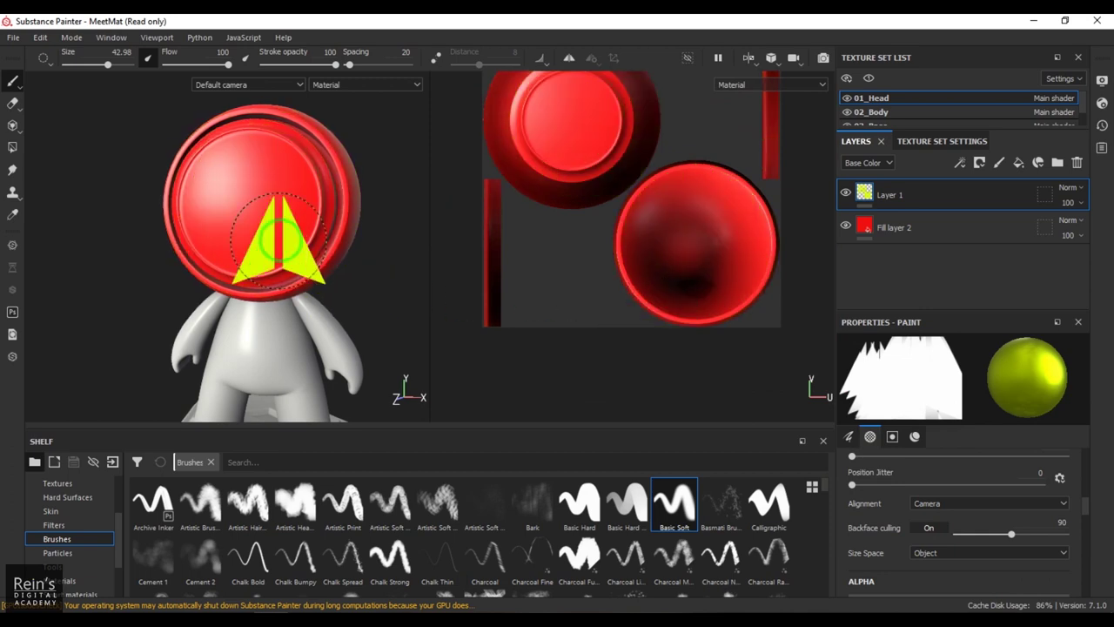
# Step: Review the Size Space, Alignment and Backface culling brush options, and examine the head's surface from different sides
pyautogui.click(949, 556)
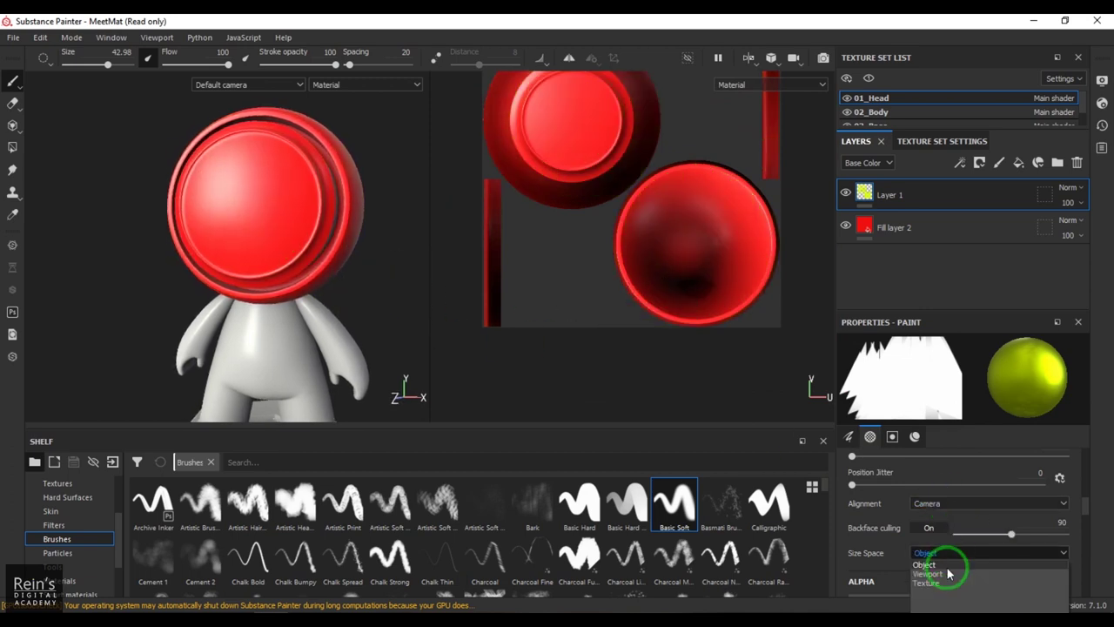
pyautogui.click(945, 550)
pyautogui.click(944, 505)
pyautogui.click(974, 566)
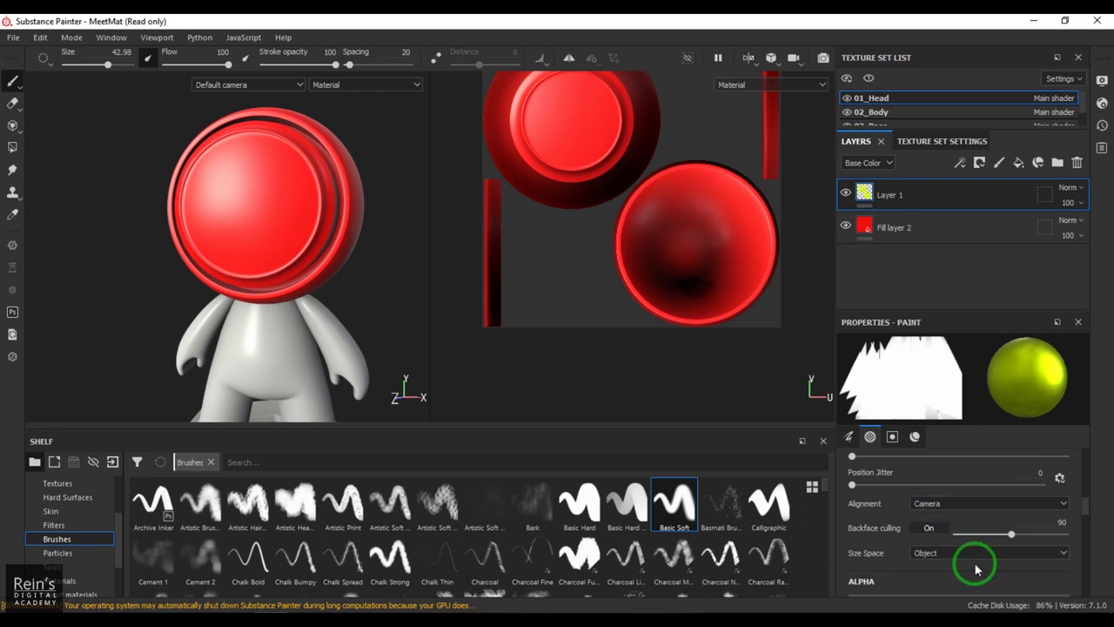
pyautogui.scroll(-2, 923, 579)
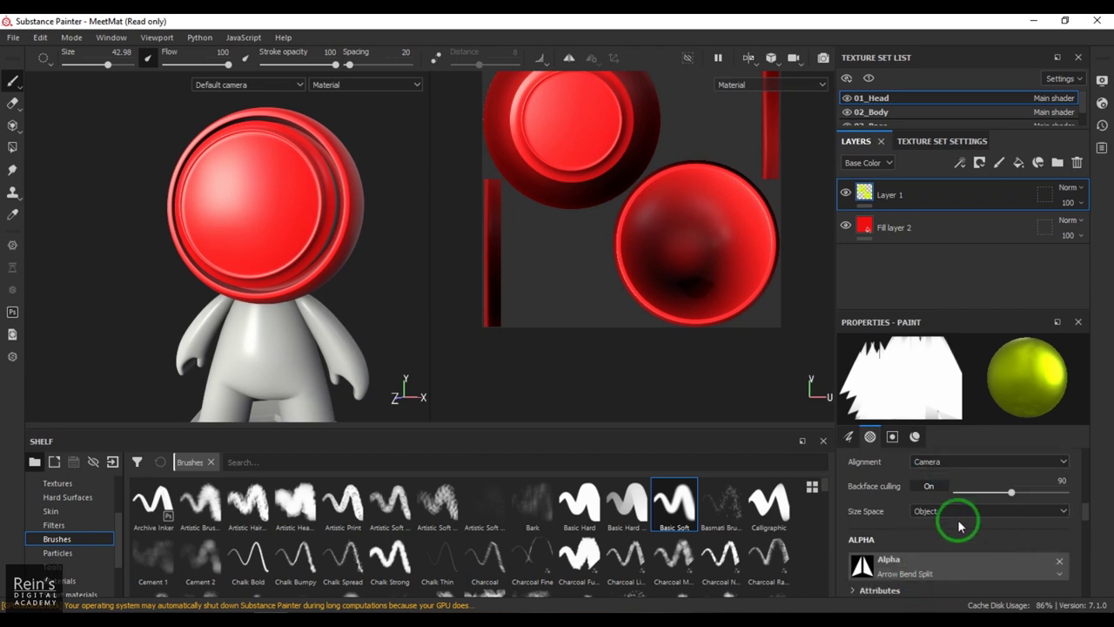
pyautogui.click(927, 488)
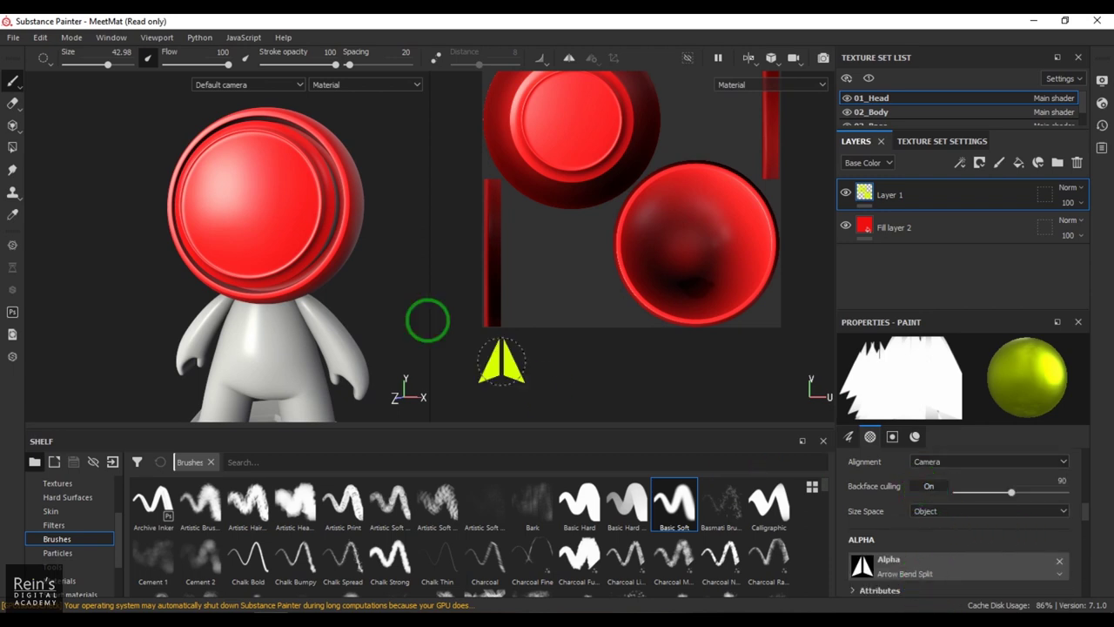
pyautogui.keyDown('alt'); pyautogui.moveTo(276, 233); pyautogui.dragTo(393, 244); pyautogui.keyUp('alt')
pyautogui.moveTo(348, 284)
pyautogui.keyDown('alt'); pyautogui.mouseDown()
pyautogui.moveTo(280, 281)
pyautogui.moveTo(391, 343)
pyautogui.moveTo(191, 286)
pyautogui.moveTo(221, 263)
pyautogui.mouseUp(); pyautogui.keyUp('alt')
pyautogui.scroll(2, 390, 343)
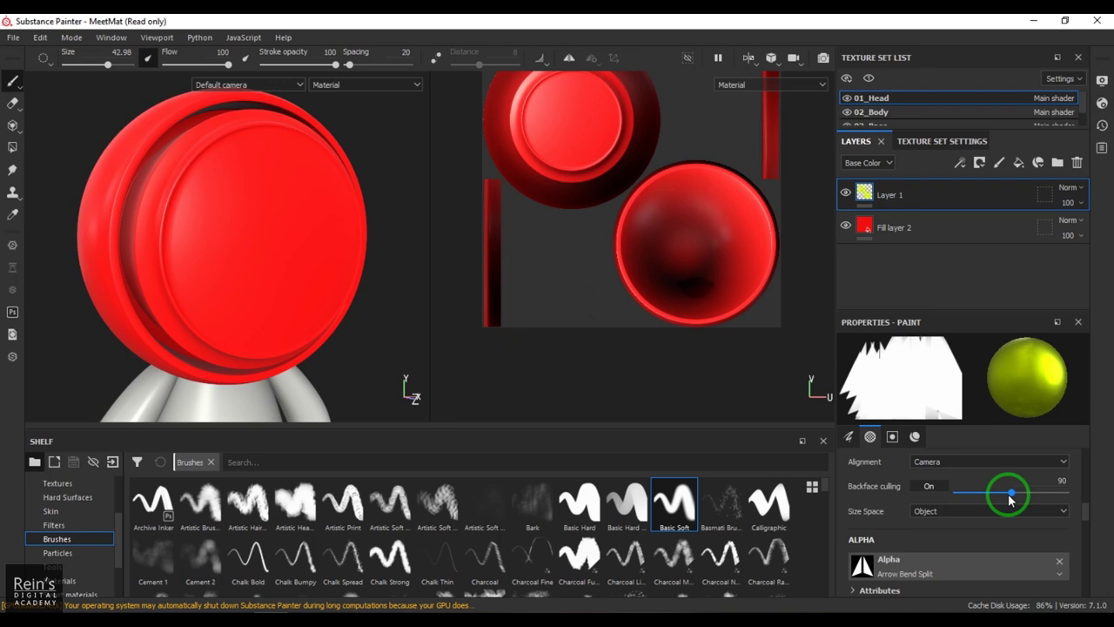
# Step: Look through the alpha, jitter and stroke settings in the brush properties, and view the head from its back side
pyautogui.scroll(-1, 1023, 527)
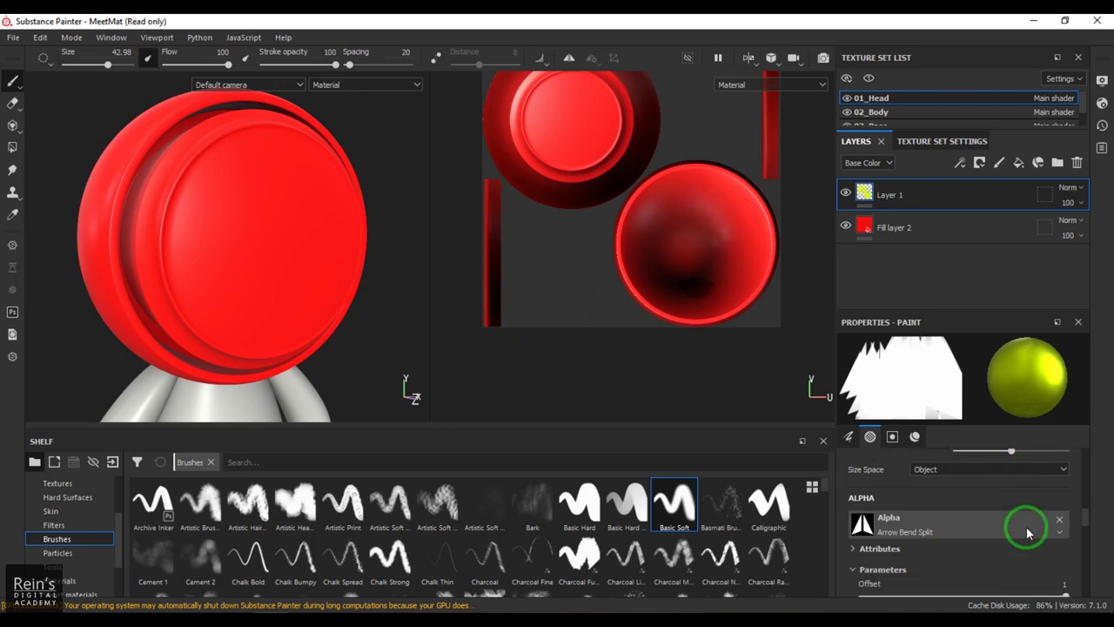
pyautogui.scroll(-2, 1045, 505)
pyautogui.scroll(-5, 1043, 512)
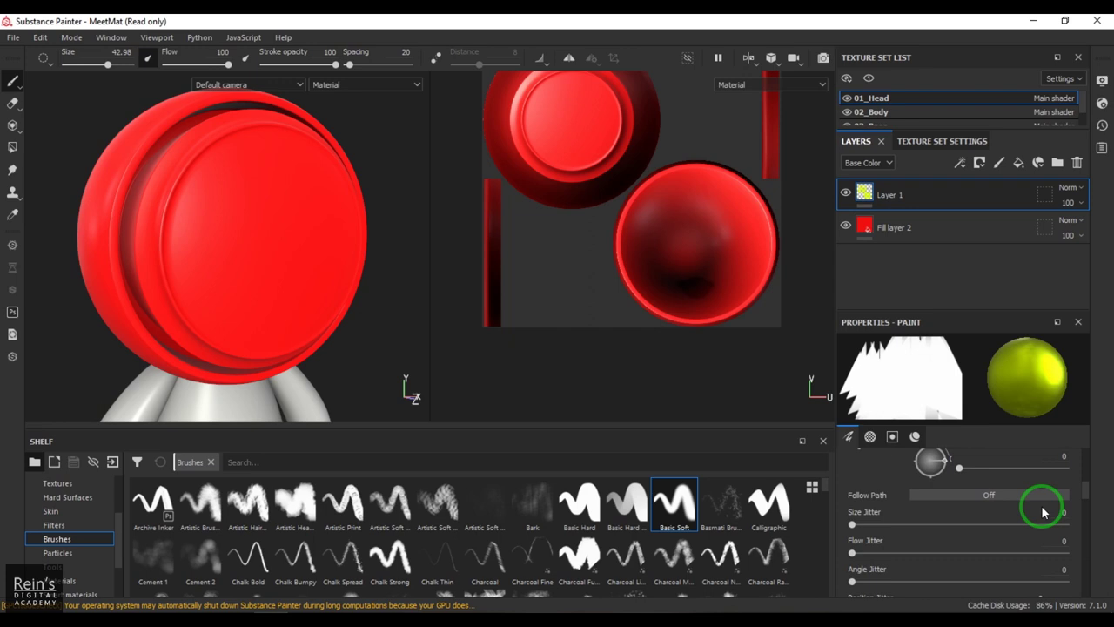
pyautogui.scroll(-3, 1044, 512)
pyautogui.scroll(-2, 1034, 521)
pyautogui.scroll(2, 1034, 521)
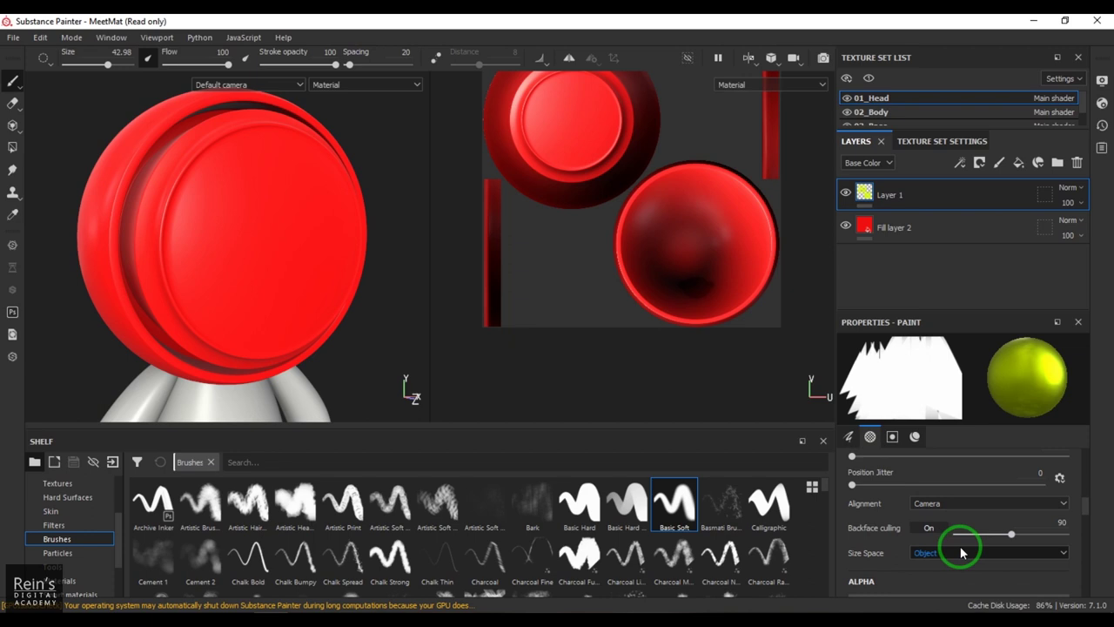
pyautogui.moveTo(209, 261)
pyautogui.keyDown('alt'); pyautogui.mouseDown()
pyautogui.moveTo(119, 254)
pyautogui.moveTo(109, 265)
pyautogui.moveTo(327, 291)
pyautogui.moveTo(348, 344)
pyautogui.moveTo(266, 261)
pyautogui.mouseUp(); pyautogui.keyUp('alt')
pyautogui.scroll(5, 966, 470)
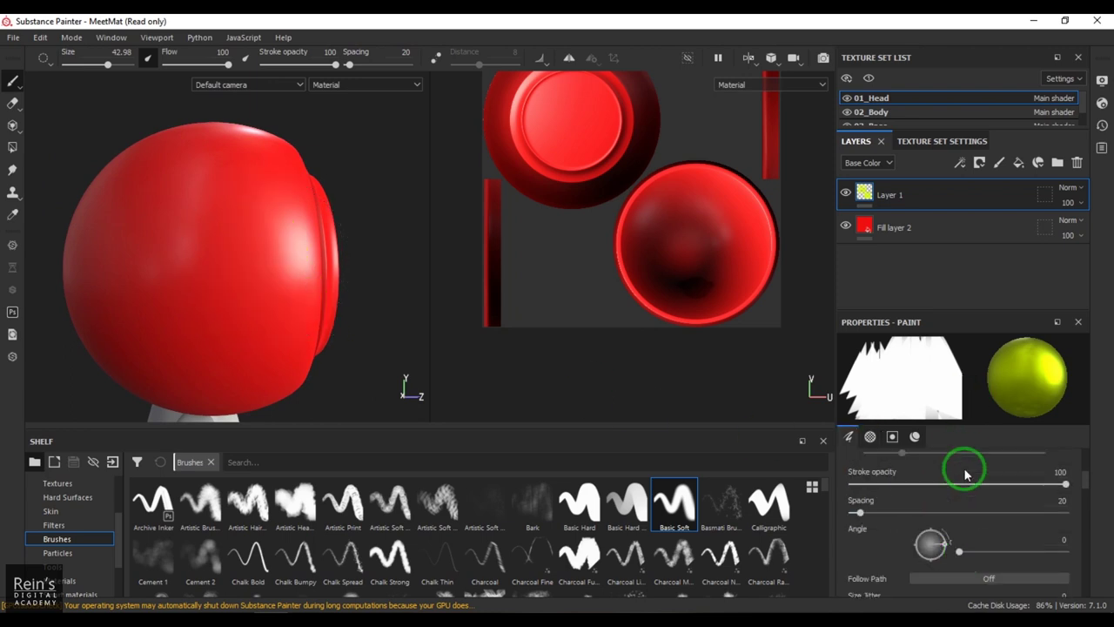
# Step: Try the Arrow Simple Multiple alpha on the brush, and settle on Arrow Fire as the brush alpha
pyautogui.scroll(-12, 966, 496)
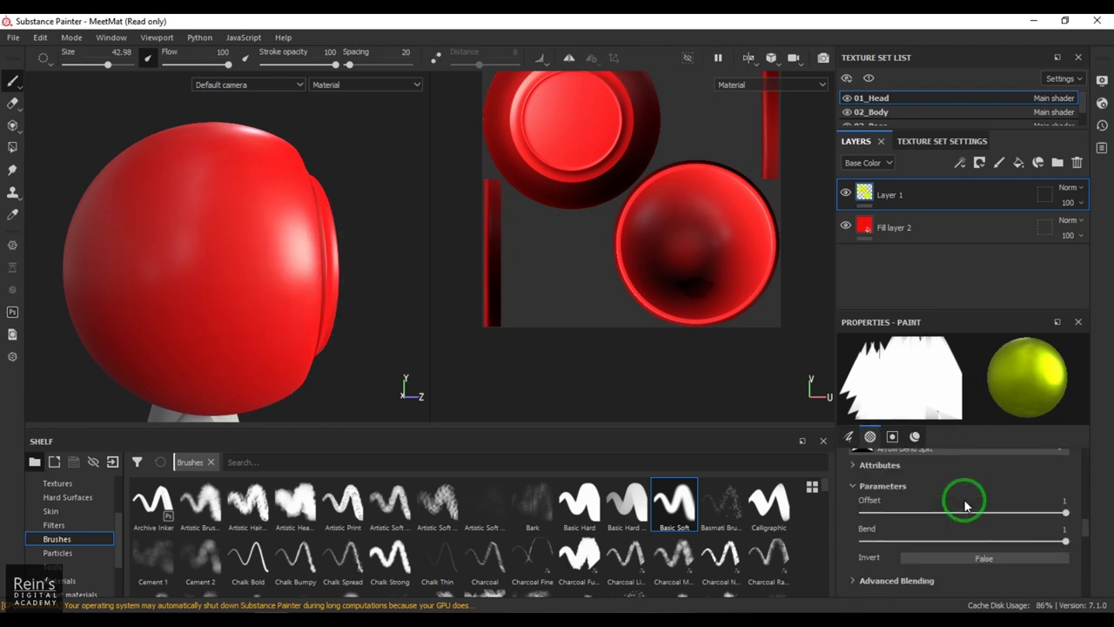
pyautogui.scroll(8, 962, 503)
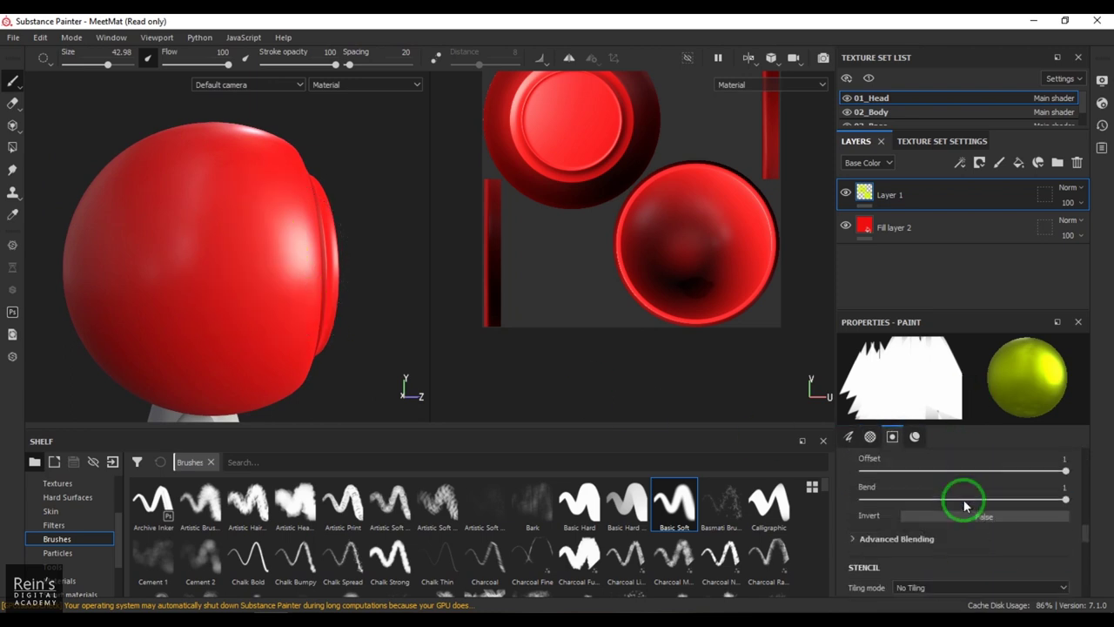
pyautogui.click(945, 493)
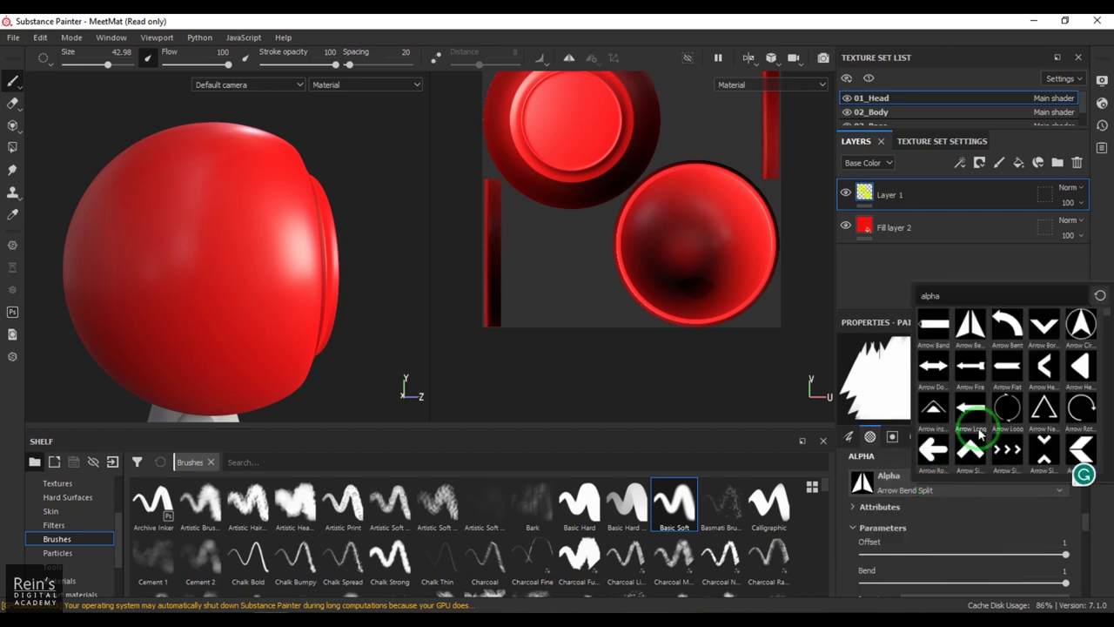
pyautogui.scroll(-3, 1005, 423)
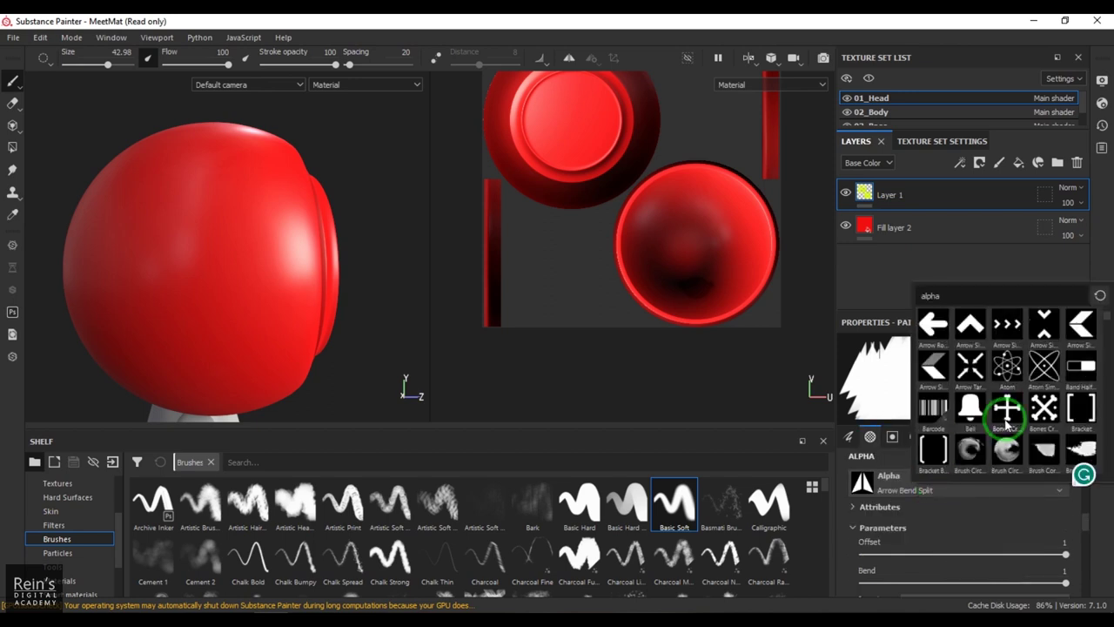
pyautogui.click(1009, 326)
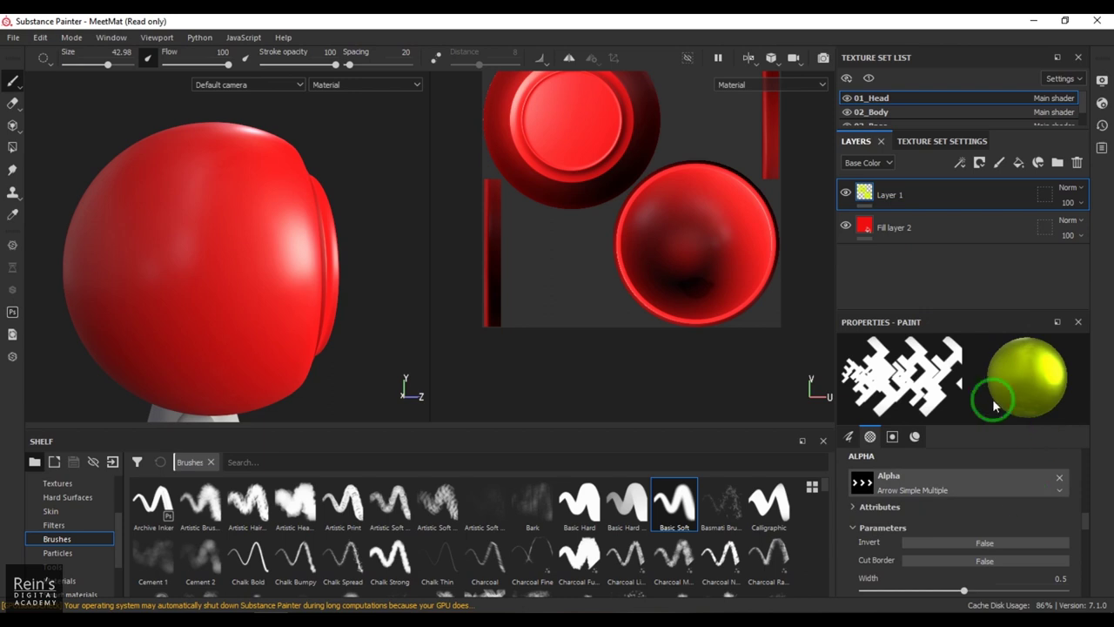
pyautogui.click(922, 478)
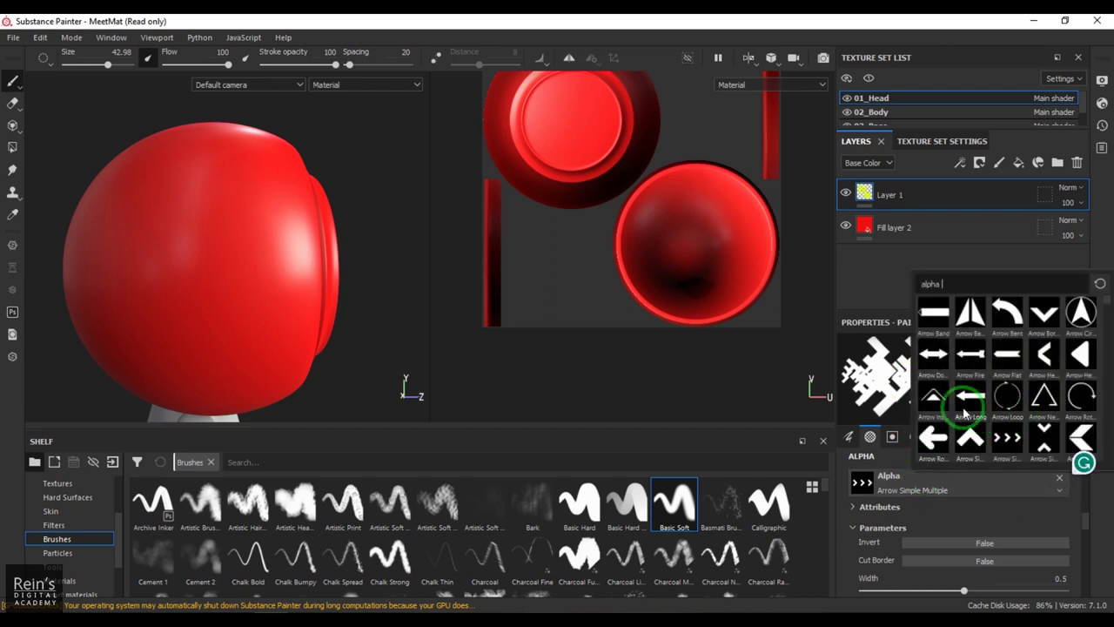
pyautogui.click(970, 356)
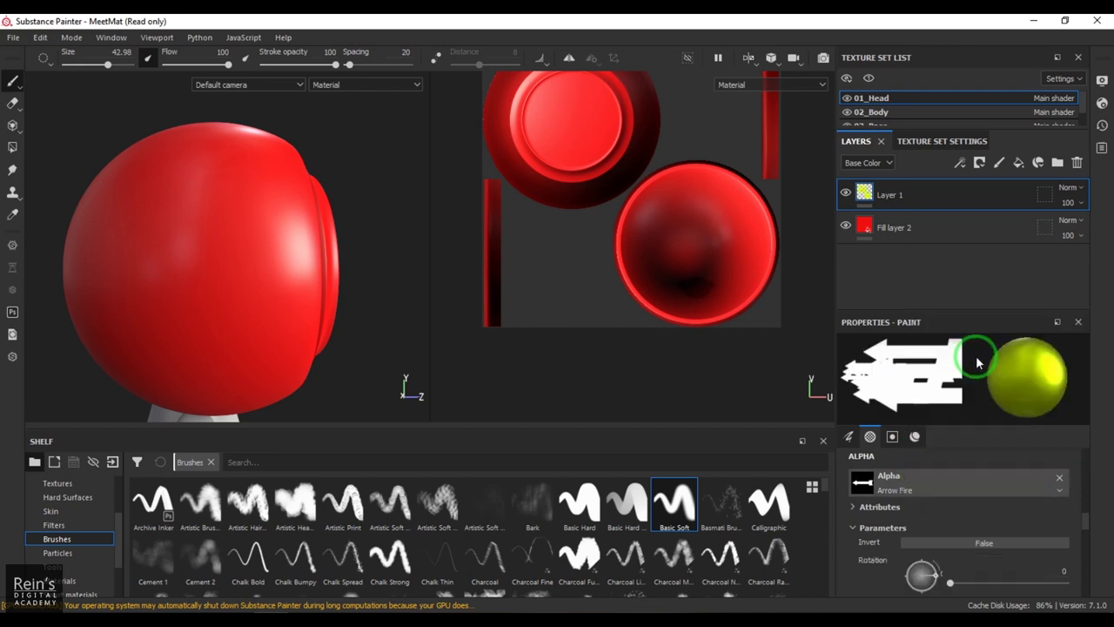
# Step: Reduce the brush size to 15.68, test an arrow stroke down the side of the head, and undo it
pyautogui.keyDown('alt'); pyautogui.moveTo(236, 238); pyautogui.dragTo(275, 245, button='middle'); pyautogui.keyUp('alt')
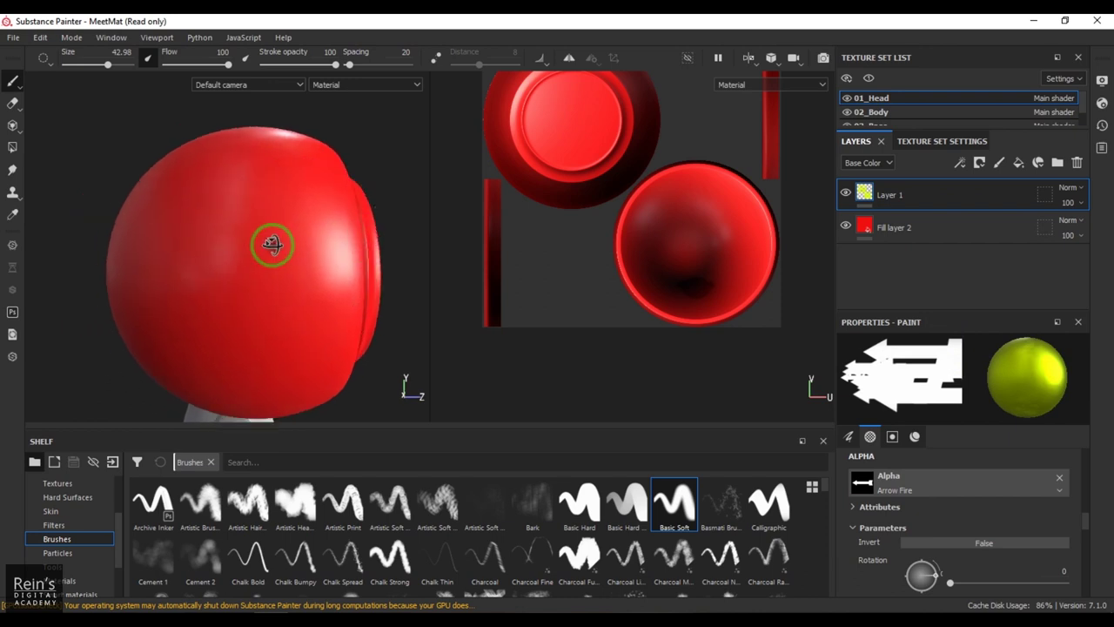
pyautogui.moveTo(275, 188)
pyautogui.mouseDown()
pyautogui.moveTo(275, 348)
pyautogui.moveTo(275, 233)
pyautogui.mouseUp()
pyautogui.hotkey('ctrl', 'z')
pyautogui.press('[')
pyautogui.press('[')
pyautogui.press('[')
pyautogui.press('[')
pyautogui.press('[')
pyautogui.press('[')
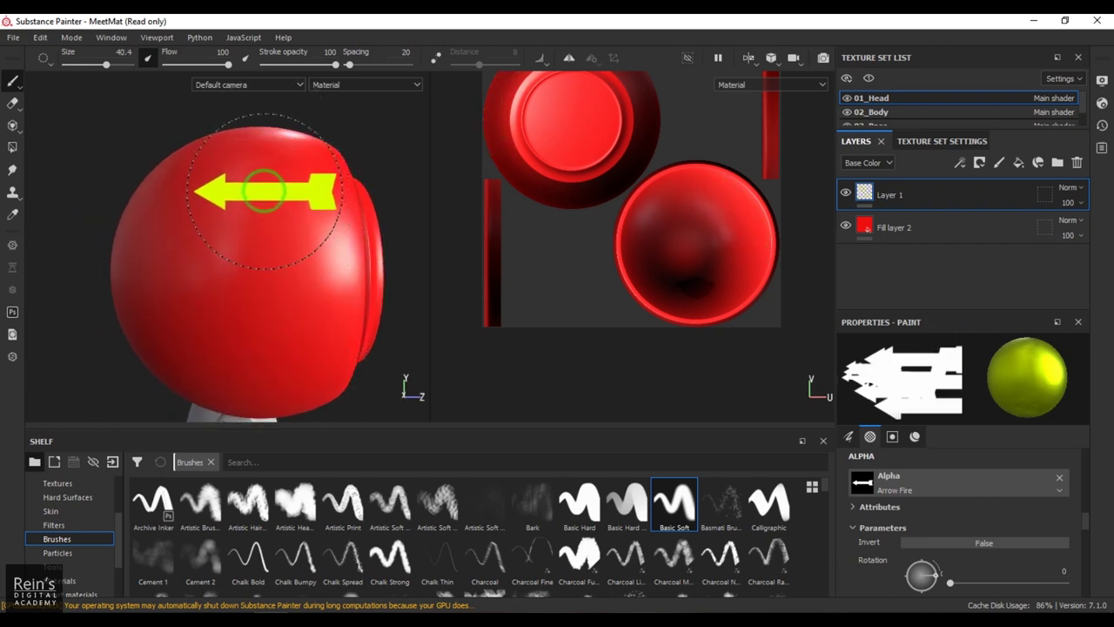
pyautogui.moveTo(277, 148); pyautogui.dragTo(283, 359)
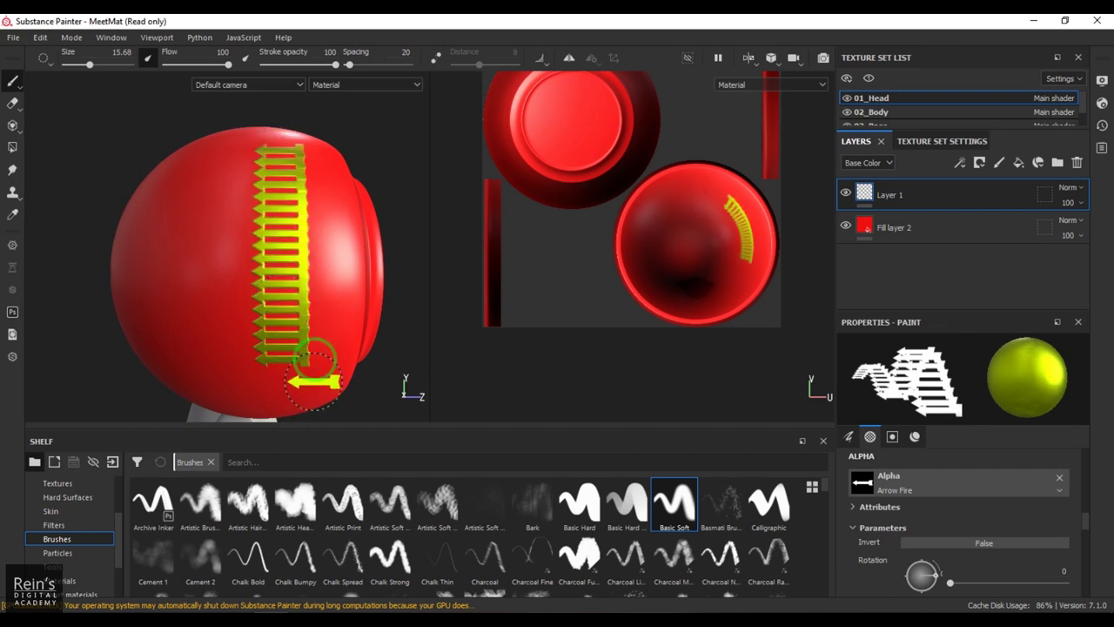
pyautogui.hotkey('ctrl', 'z')
# Step: Set the brush angle to 90, test a stroke down the side of the head, and undo it
pyautogui.scroll(5, 970, 535)
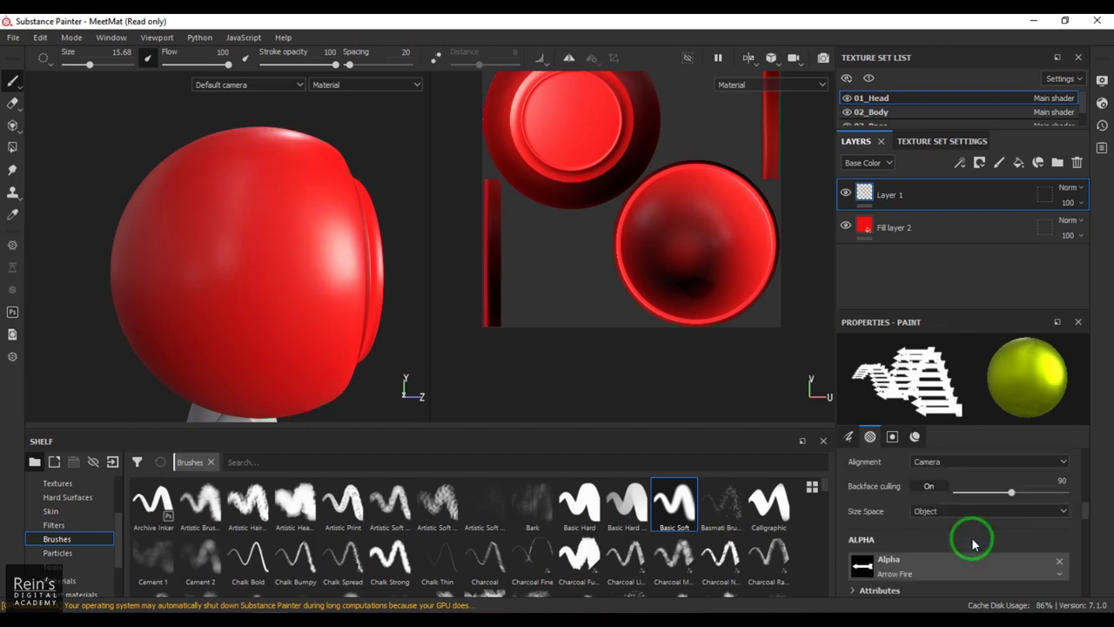
pyautogui.scroll(4, 975, 542)
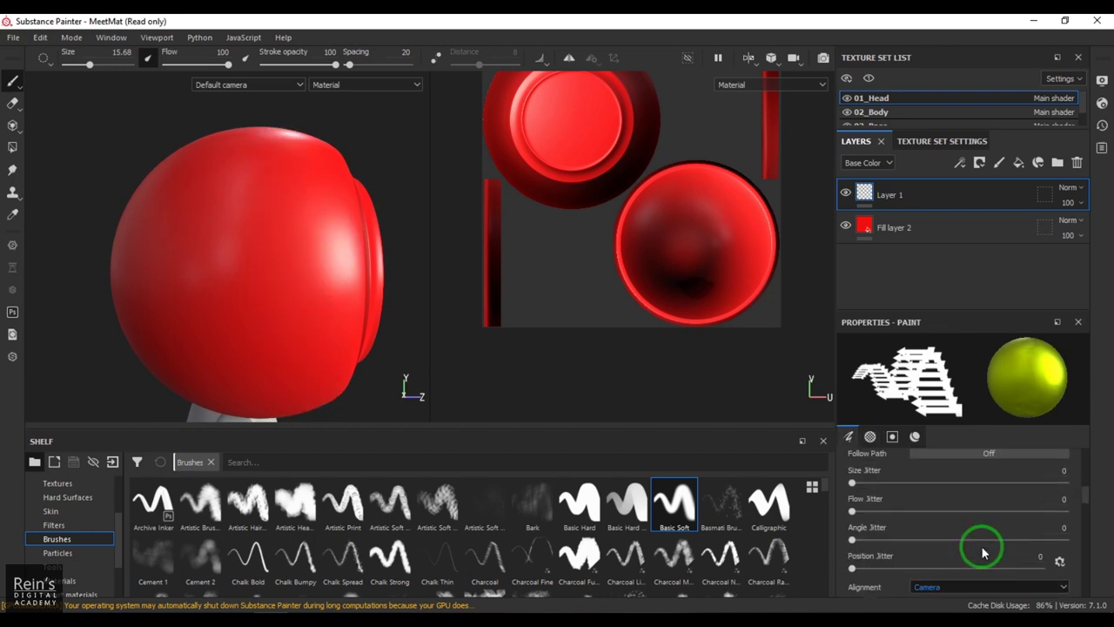
pyautogui.scroll(3, 982, 553)
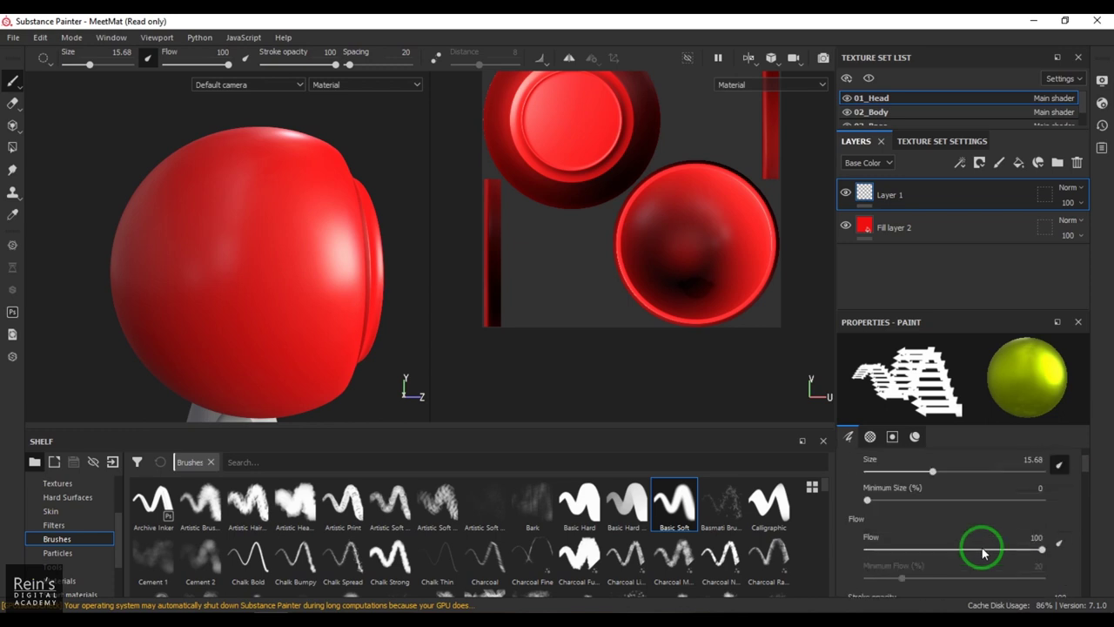
pyautogui.scroll(-3, 983, 553)
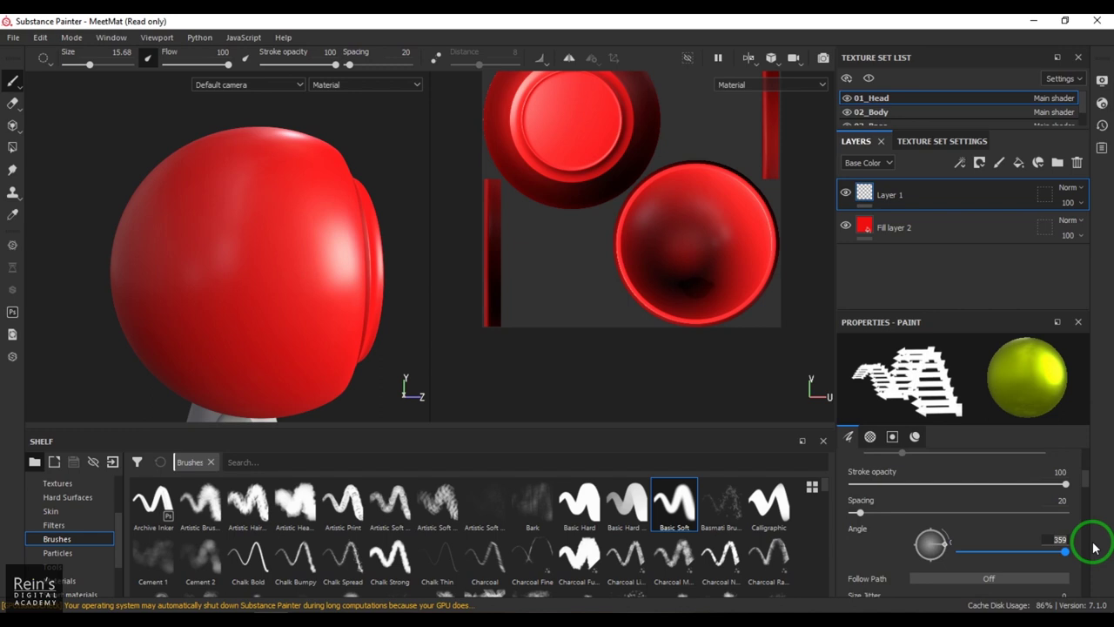
pyautogui.press('Return')
pyautogui.moveTo(303, 168); pyautogui.dragTo(319, 353)
pyautogui.hotkey('ctrl', 'z')
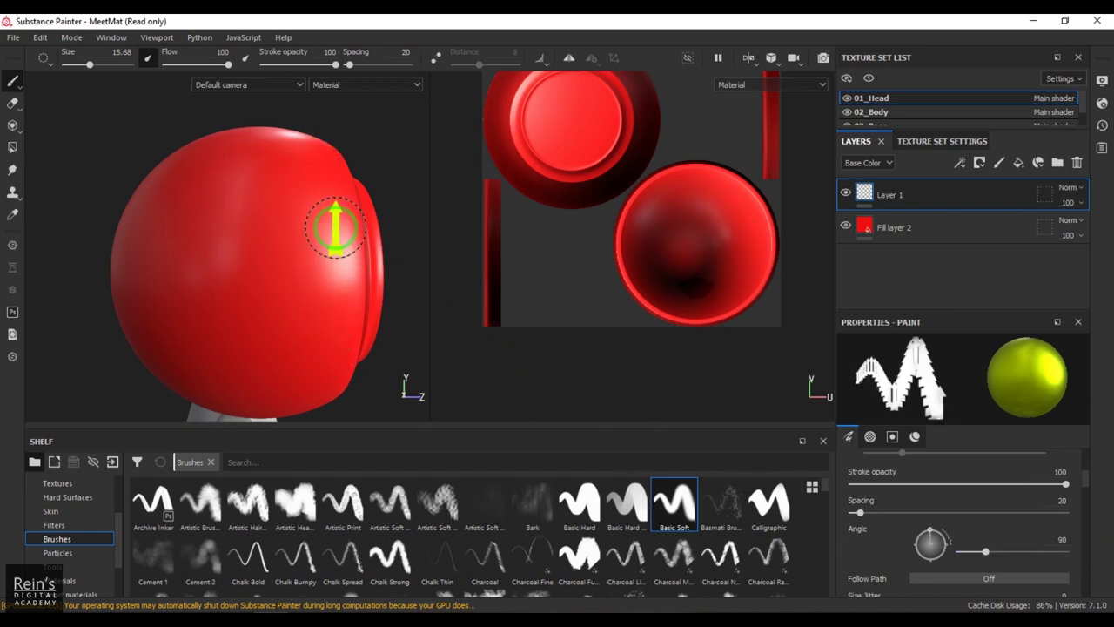
# Step: Set the brush spacing to 103 and turn on Follow Path, testing the arrows with a winding stroke that is undone
pyautogui.moveTo(863, 513); pyautogui.dragTo(905, 513)
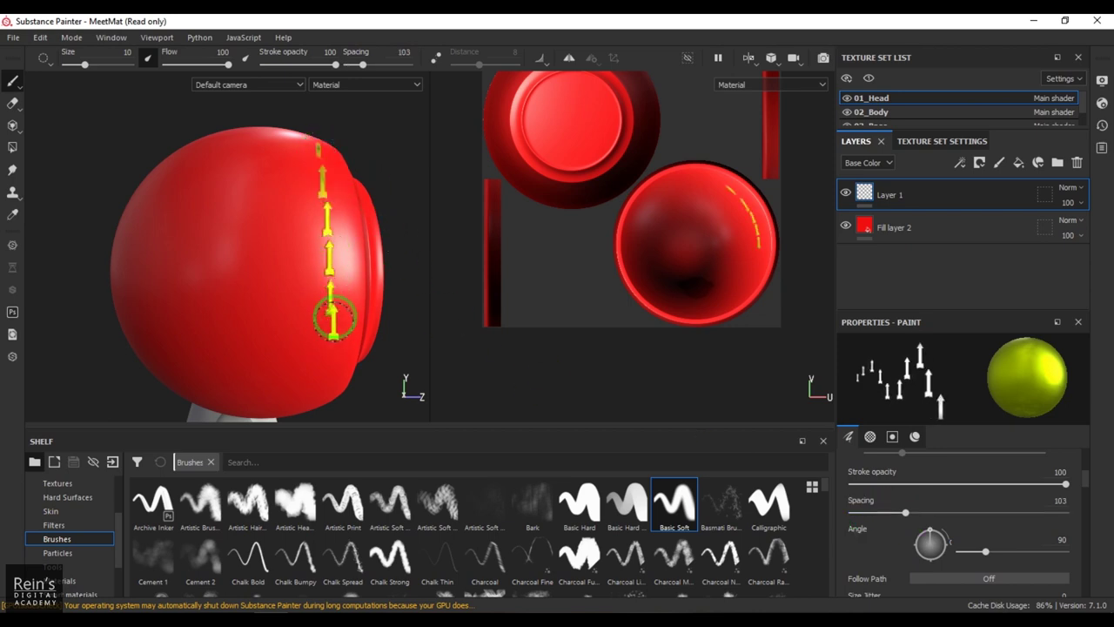
pyautogui.scroll(-2, 952, 545)
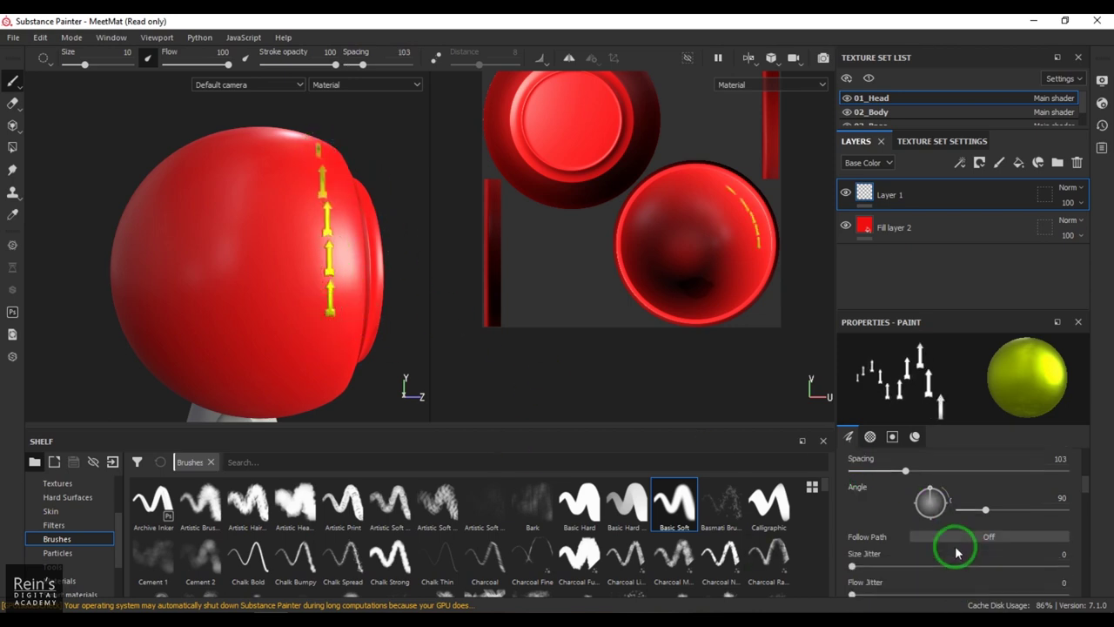
pyautogui.click(957, 503)
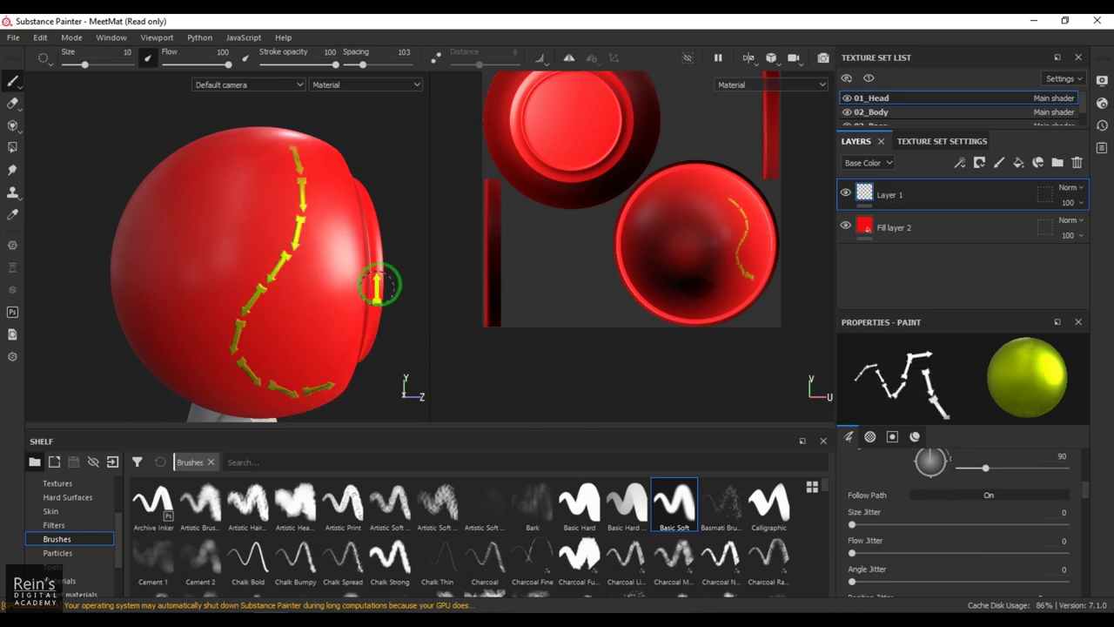
pyautogui.hotkey('ctrl', 'z')
# Step: Set the brush size to 7.63 with Lazy Mouse distance 10.23, test a winding arrow stroke on the head, and undo it
pyautogui.moveTo(305, 241)
pyautogui.keyDown('alt'); pyautogui.mouseDown()
pyautogui.moveTo(288, 226)
pyautogui.moveTo(313, 249)
pyautogui.moveTo(315, 218)
pyautogui.mouseUp(); pyautogui.keyUp('alt')
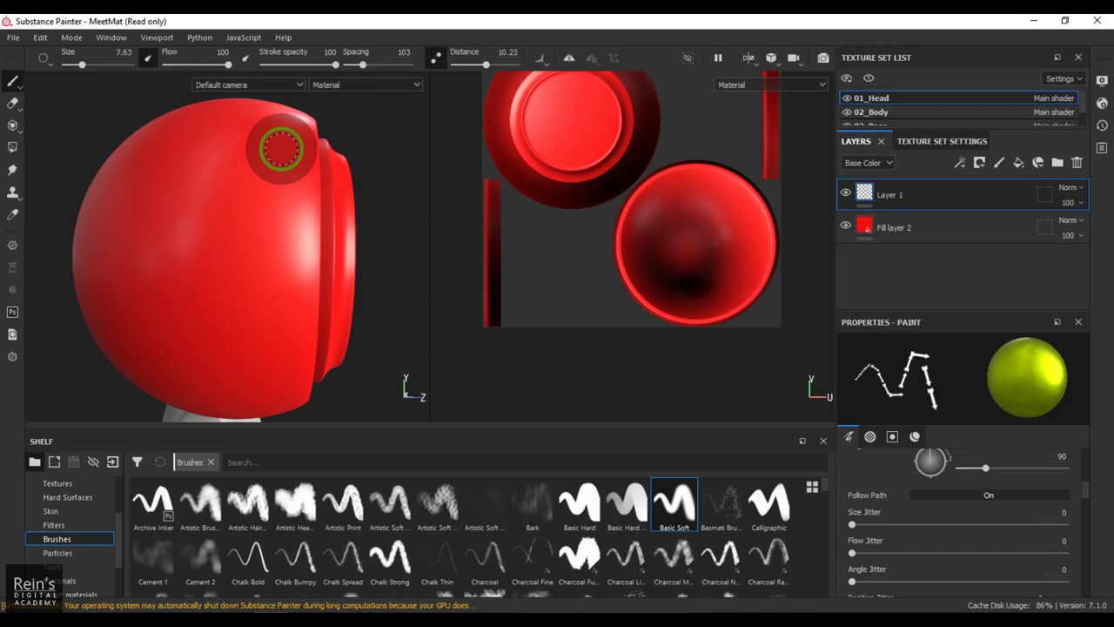
pyautogui.moveTo(281, 149)
pyautogui.mouseDown()
pyautogui.moveTo(275, 302)
pyautogui.moveTo(216, 332)
pyautogui.moveTo(189, 322)
pyautogui.moveTo(167, 265)
pyautogui.moveTo(167, 228)
pyautogui.moveTo(205, 120)
pyautogui.moveTo(173, 121)
pyautogui.moveTo(137, 163)
pyautogui.moveTo(126, 193)
pyautogui.moveTo(131, 258)
pyautogui.moveTo(181, 367)
pyautogui.mouseUp()
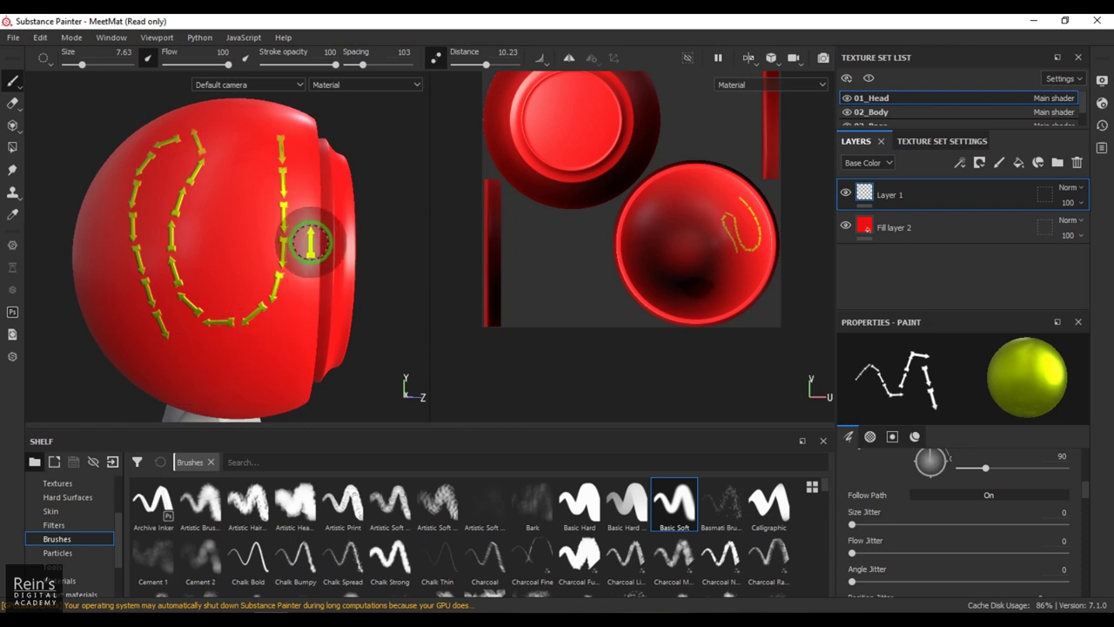
pyautogui.hotkey('ctrl', 'z')
# Step: Paint a line of arrows on the head, following the edge beside the face rim around to the opposite side
pyautogui.moveTo(308, 131); pyautogui.dragTo(302, 374)
pyautogui.moveTo(371, 333)
pyautogui.keyDown('alt'); pyautogui.mouseDown()
pyautogui.moveTo(319, 266)
pyautogui.moveTo(209, 169)
pyautogui.moveTo(263, 323)
pyautogui.moveTo(298, 372)
pyautogui.moveTo(263, 283)
pyautogui.moveTo(172, 182)
pyautogui.moveTo(199, 192)
pyautogui.moveTo(90, 241)
pyautogui.moveTo(224, 241)
pyautogui.moveTo(353, 211)
pyautogui.moveTo(241, 242)
pyautogui.mouseUp(); pyautogui.keyUp('alt')
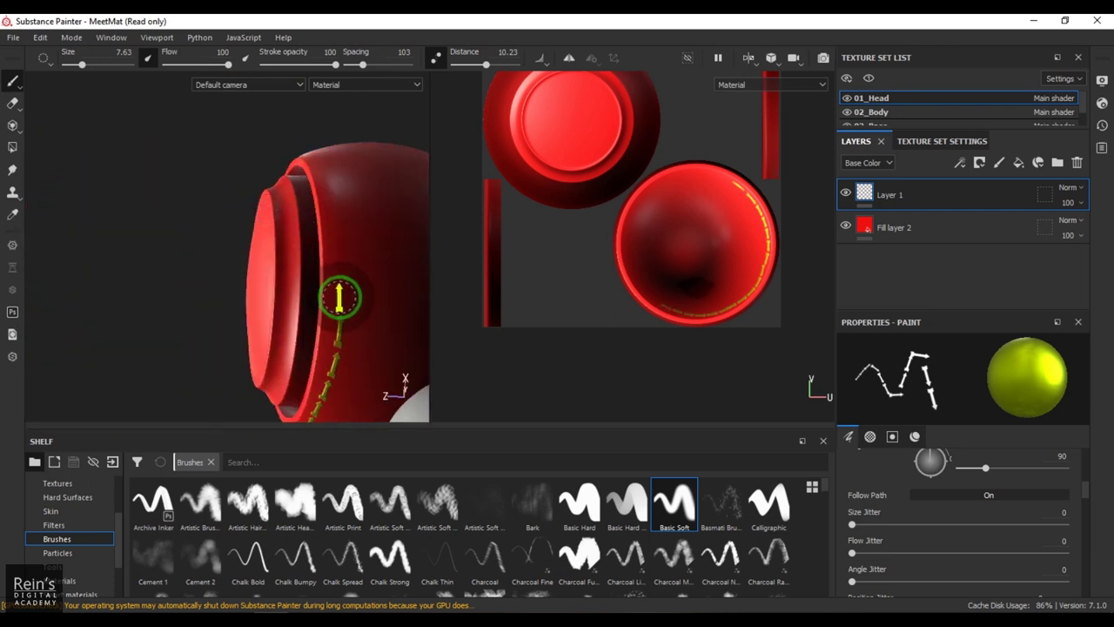
pyautogui.moveTo(339, 272)
pyautogui.mouseDown()
pyautogui.moveTo(333, 154)
pyautogui.moveTo(390, 273)
pyautogui.moveTo(314, 320)
pyautogui.moveTo(467, 136)
pyautogui.mouseUp()
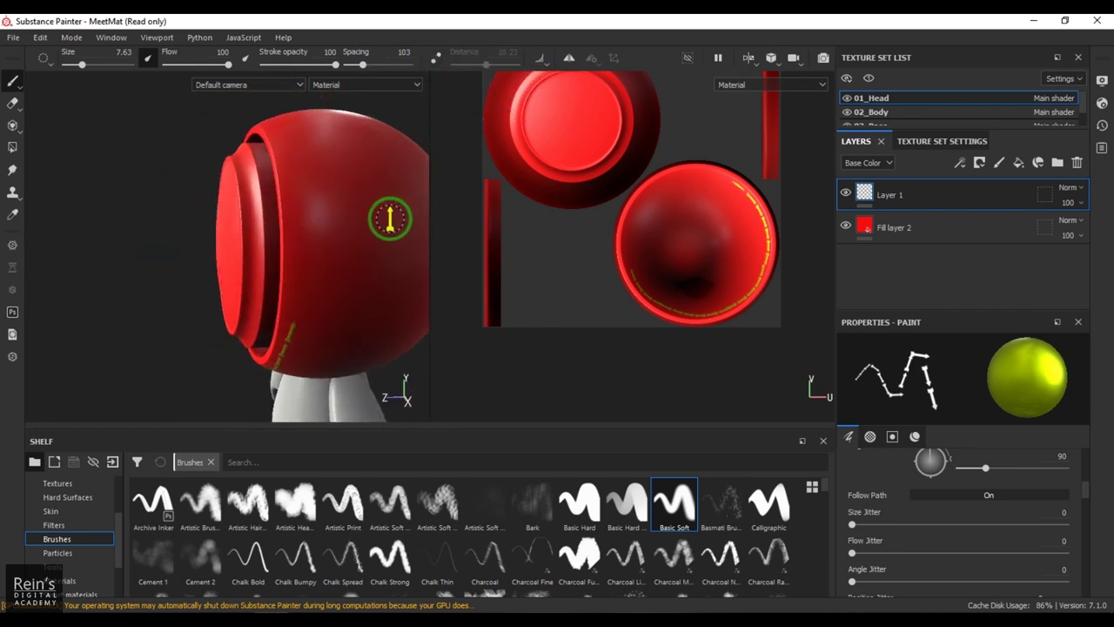
# Step: Add a fill layer to the 02_Body texture set and make its base color blue (R 0.000, G 0.021, B 0.432)
pyautogui.keyDown('alt'); pyautogui.moveTo(278, 287); pyautogui.dragTo(254, 205); pyautogui.keyUp('alt')
pyautogui.click(900, 114)
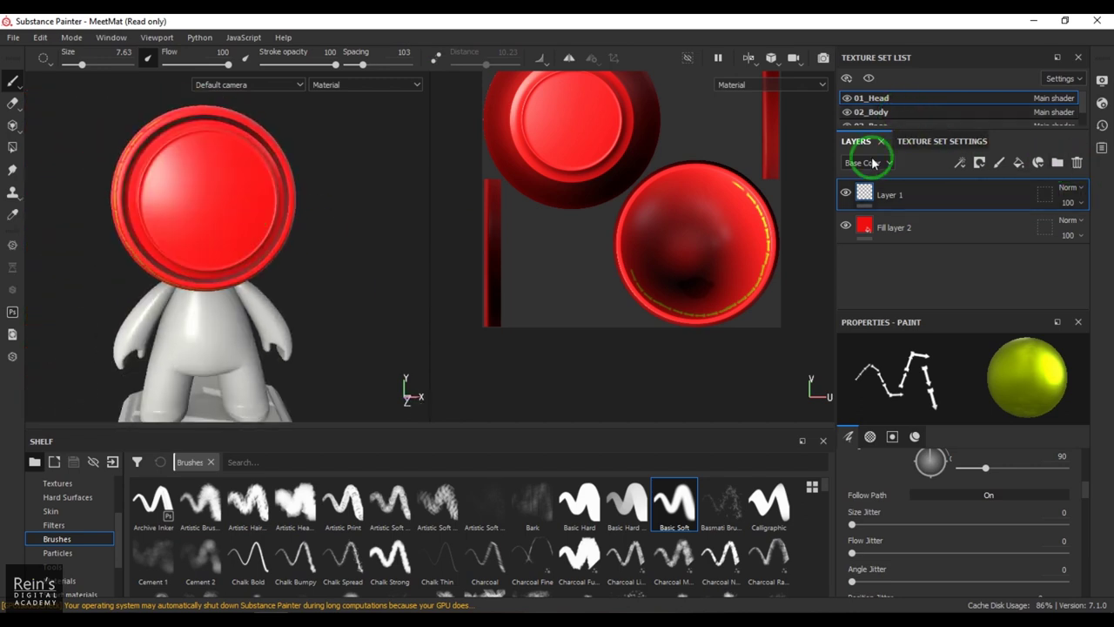
pyautogui.keyDown('alt'); pyautogui.moveTo(219, 322); pyautogui.dragTo(256, 241, button='middle'); pyautogui.keyUp('alt')
pyautogui.keyDown('alt'); pyautogui.moveTo(256, 241); pyautogui.dragTo(336, 316, button='right'); pyautogui.keyUp('alt')
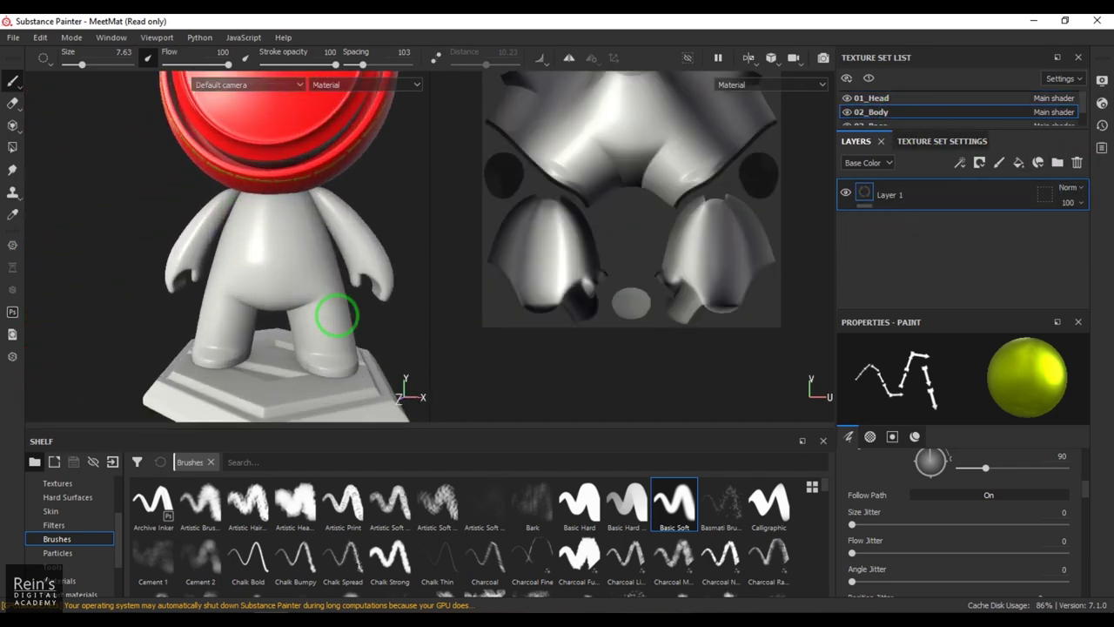
pyautogui.keyDown('alt'); pyautogui.moveTo(301, 298); pyautogui.dragTo(298, 279, button='middle'); pyautogui.keyUp('alt')
pyautogui.keyDown('alt'); pyautogui.moveTo(298, 279); pyautogui.dragTo(307, 294, button='right'); pyautogui.keyUp('alt')
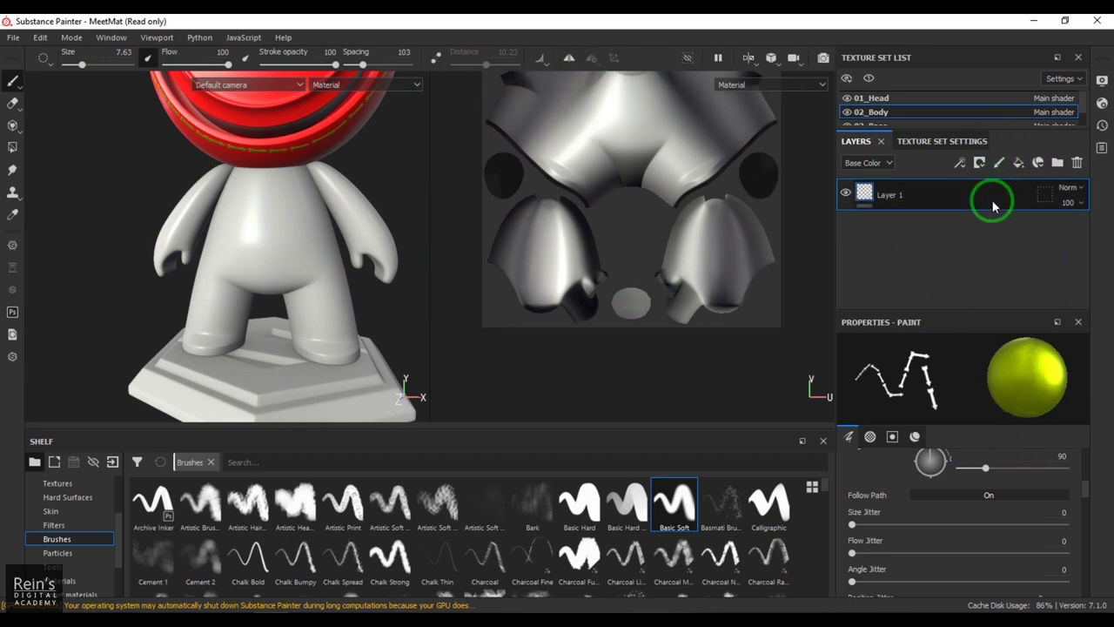
pyautogui.click(1018, 163)
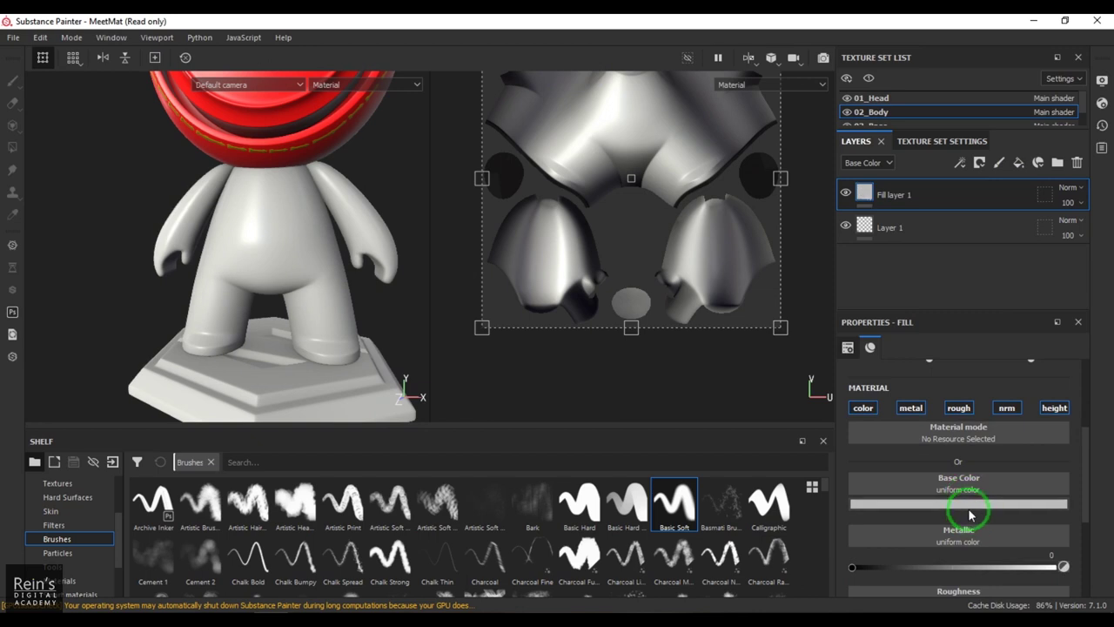
pyautogui.click(970, 504)
pyautogui.click(1021, 390)
pyautogui.moveTo(1044, 458); pyautogui.dragTo(1040, 396)
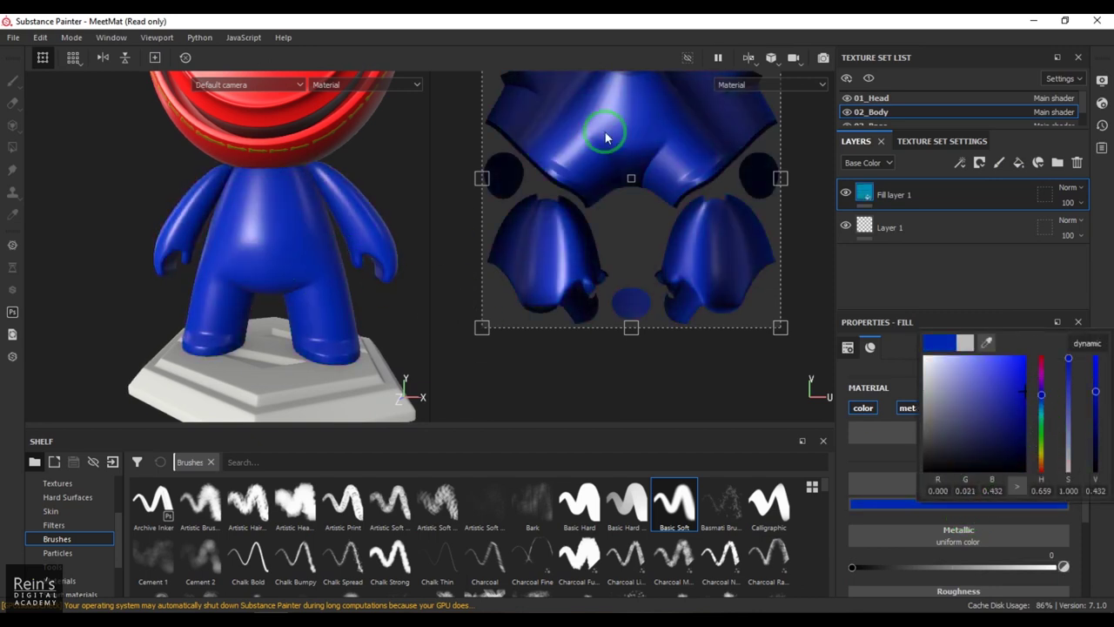
# Step: Show only the 3D view and add a new paint layer above the body's blue fill layer
pyautogui.click(754, 62)
pyautogui.click(771, 92)
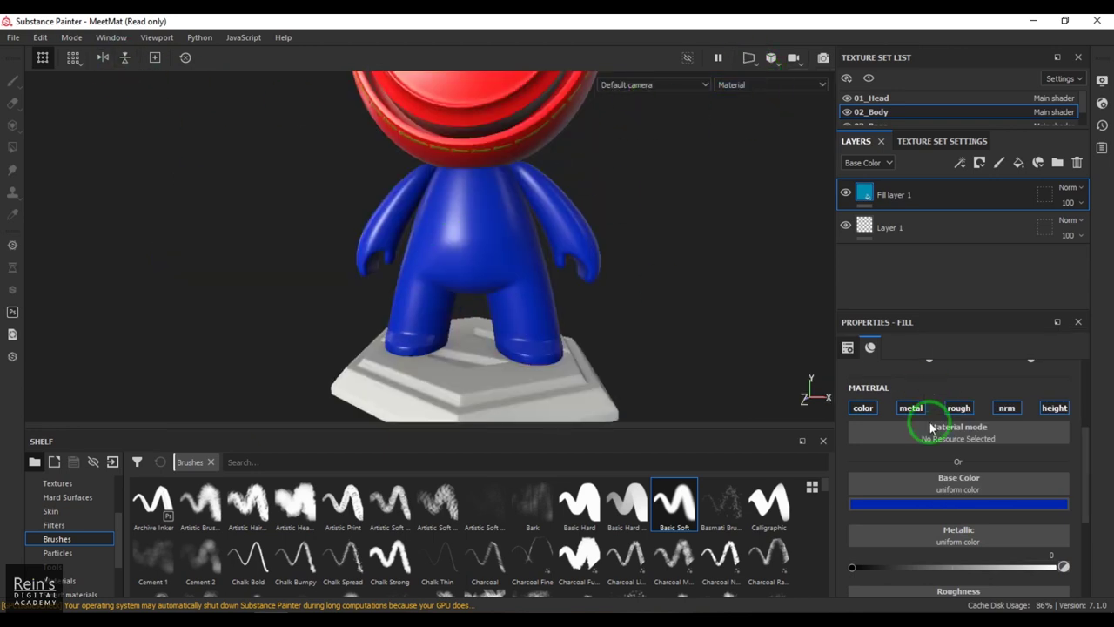
pyautogui.click(999, 166)
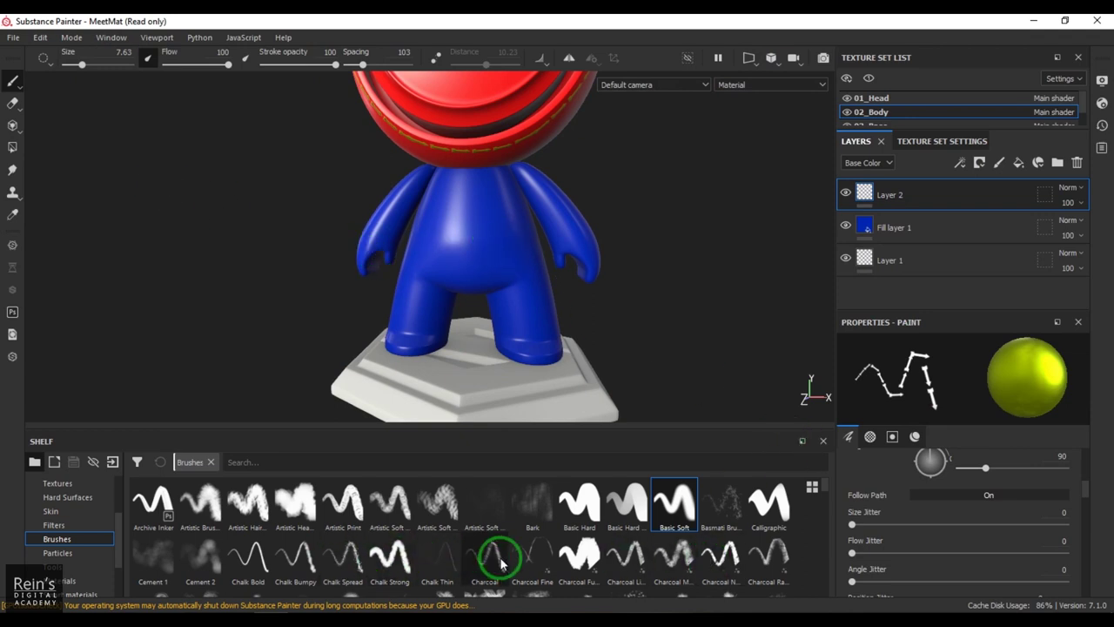
# Step: Browse the shelf brushes and choose the Leaf Curved brush
pyautogui.scroll(-10, 500, 563)
pyautogui.scroll(2, 504, 568)
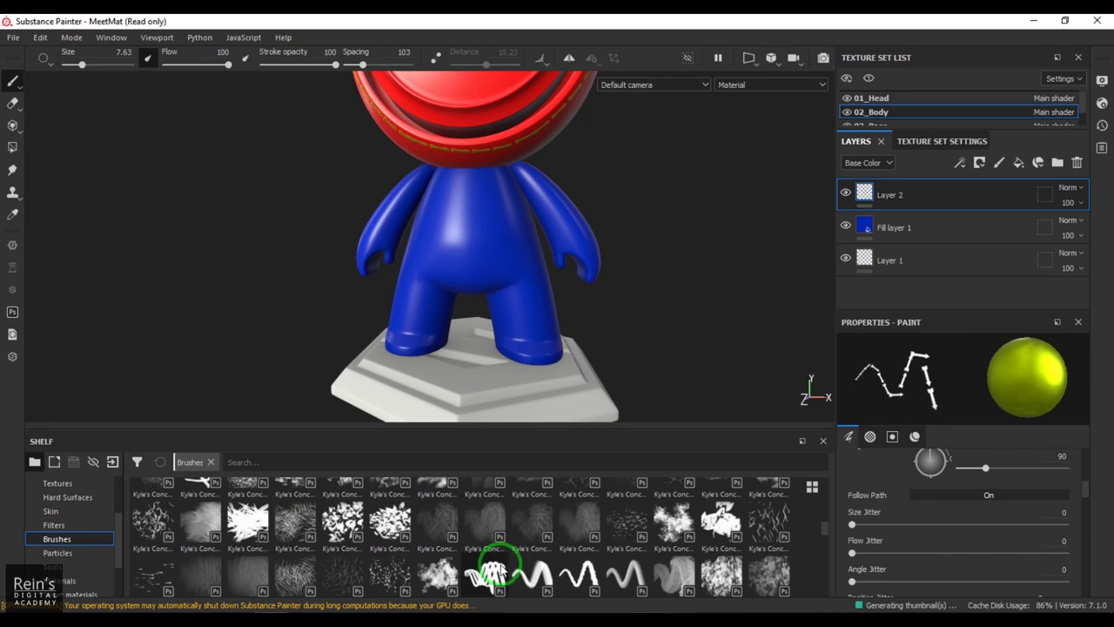
pyautogui.scroll(-2, 570, 572)
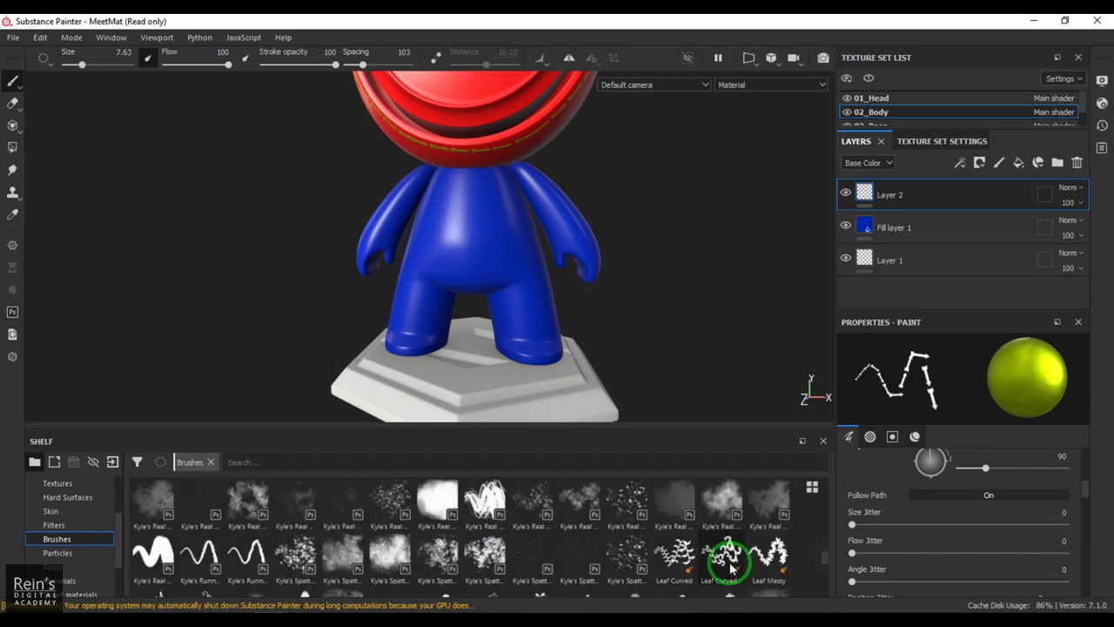
pyautogui.click(676, 554)
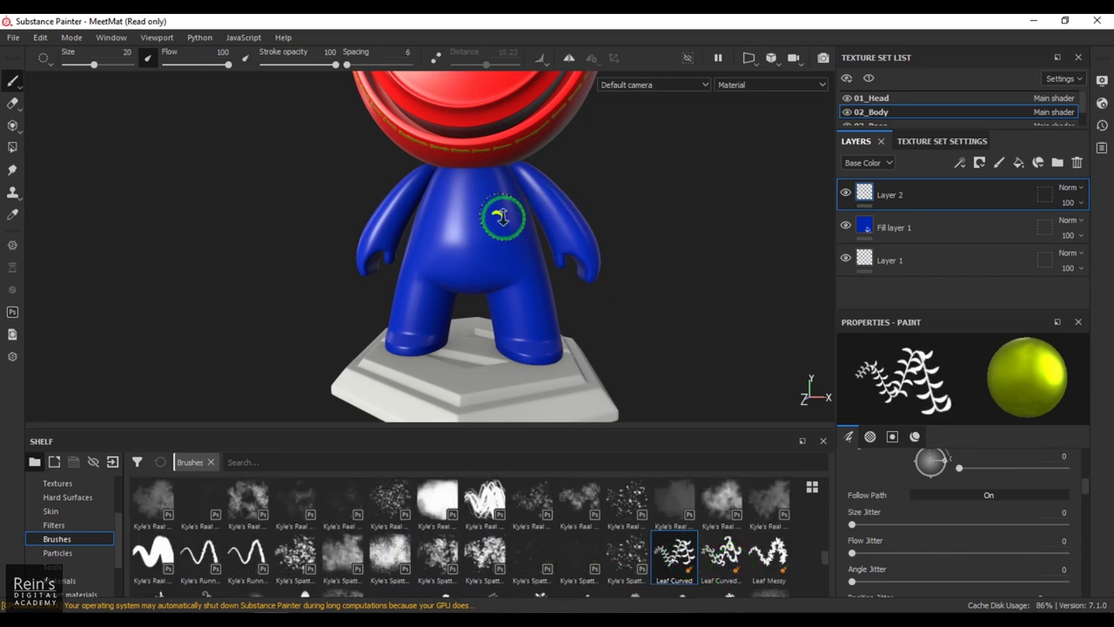
# Step: Replace a test stroke with a leaf vine painted at brush size 8.24 from the body's lower belly up to the shoulder
pyautogui.scroll(5, 502, 217)
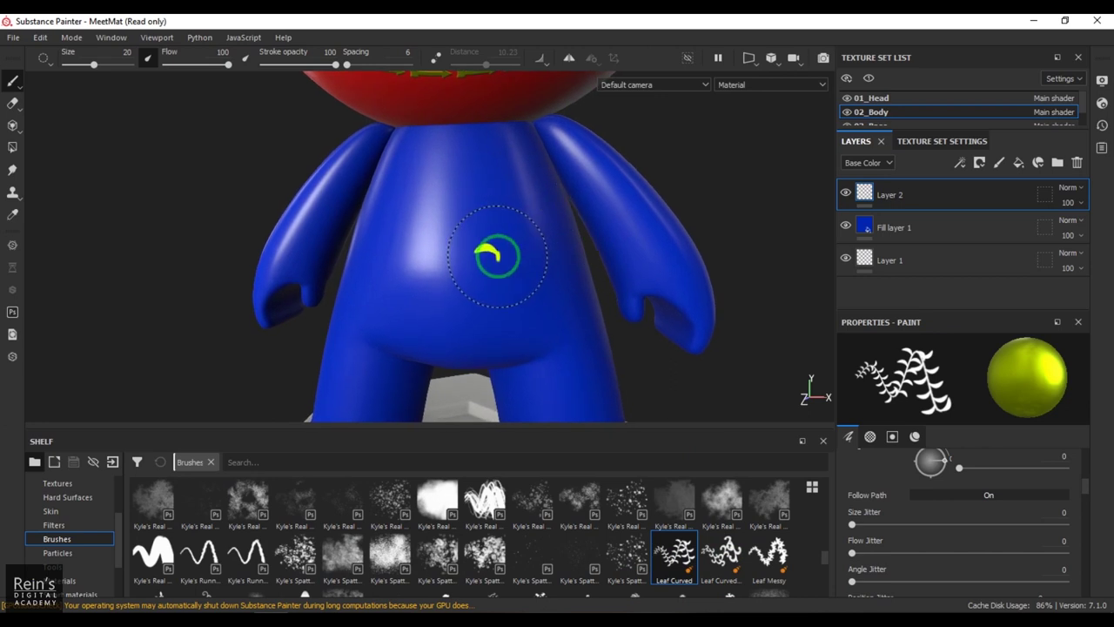
pyautogui.moveTo(497, 255)
pyautogui.mouseDown()
pyautogui.moveTo(527, 165)
pyautogui.moveTo(549, 149)
pyautogui.mouseUp()
pyautogui.hotkey('ctrl', 'z')
pyautogui.moveTo(559, 333)
pyautogui.keyDown('ctrl'); pyautogui.mouseDown(button='right')
pyautogui.moveTo(509, 299)
pyautogui.moveTo(497, 316)
pyautogui.mouseUp(button='right'); pyautogui.keyUp('ctrl')
pyautogui.moveTo(497, 316); pyautogui.dragTo(550, 149)
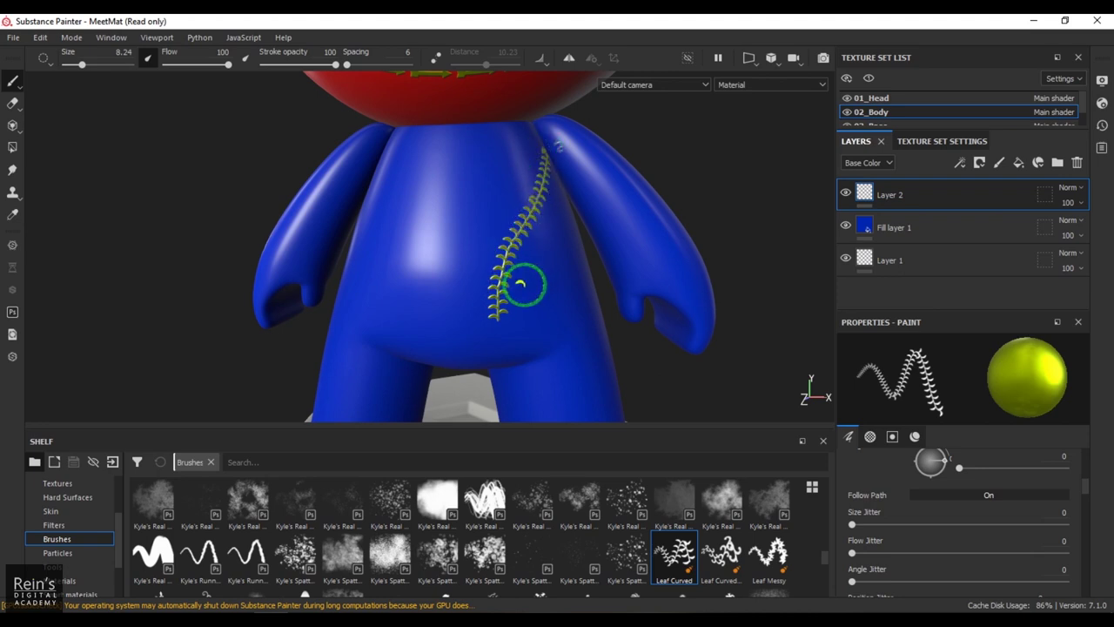
pyautogui.scroll(2, 522, 285)
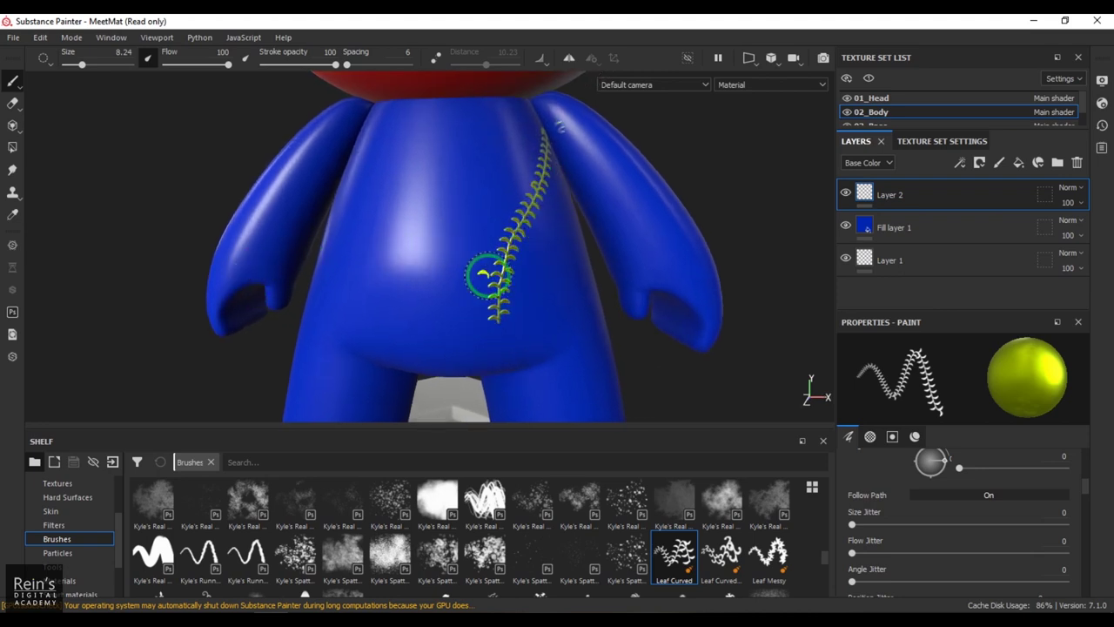
# Step: Replace the single vine with a leaf vine mirrored across the body's centre line, outlining the chest and belly
pyautogui.hotkey('ctrl', 'z')
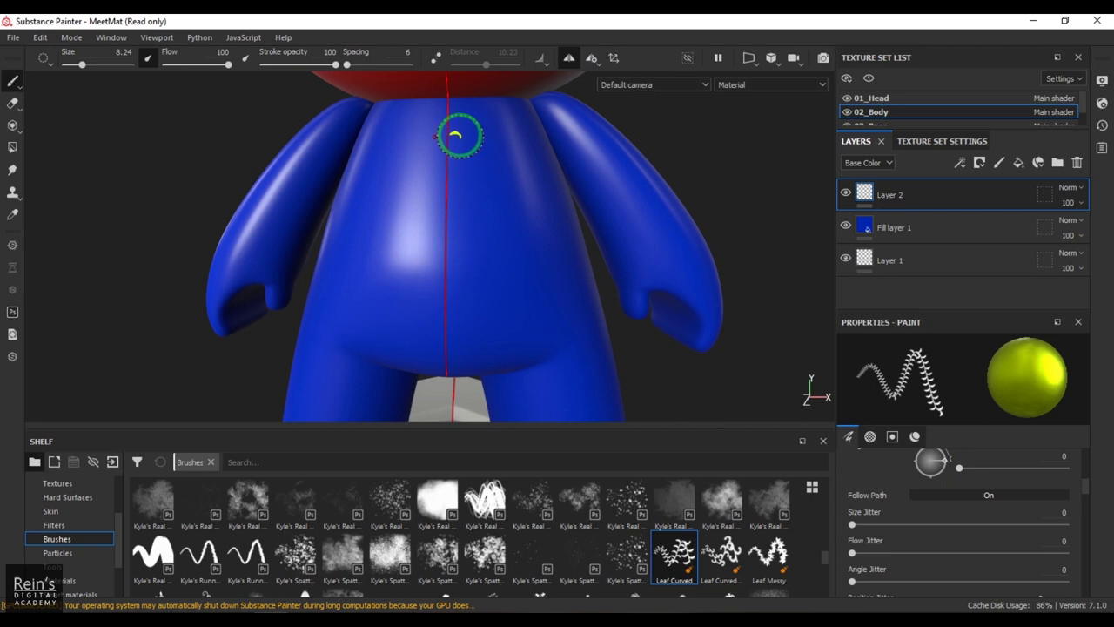
pyautogui.moveTo(454, 126)
pyautogui.mouseDown()
pyautogui.moveTo(517, 124)
pyautogui.moveTo(565, 308)
pyautogui.moveTo(514, 328)
pyautogui.moveTo(454, 303)
pyautogui.mouseUp()
pyautogui.moveTo(654, 281)
pyautogui.keyDown('alt'); pyautogui.mouseDown()
pyautogui.moveTo(577, 242)
pyautogui.moveTo(244, 149)
pyautogui.moveTo(460, 197)
pyautogui.moveTo(650, 224)
pyautogui.moveTo(657, 211)
pyautogui.mouseUp(); pyautogui.keyUp('alt')
pyautogui.scroll(3, 557, 318)
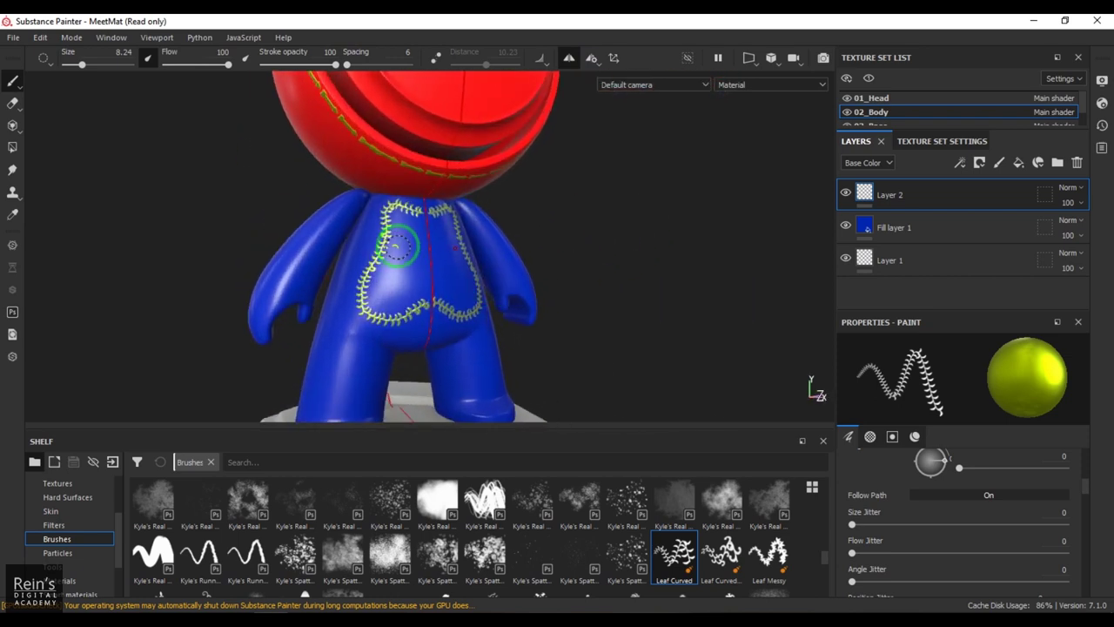
pyautogui.moveTo(416, 232); pyautogui.dragTo(395, 261)
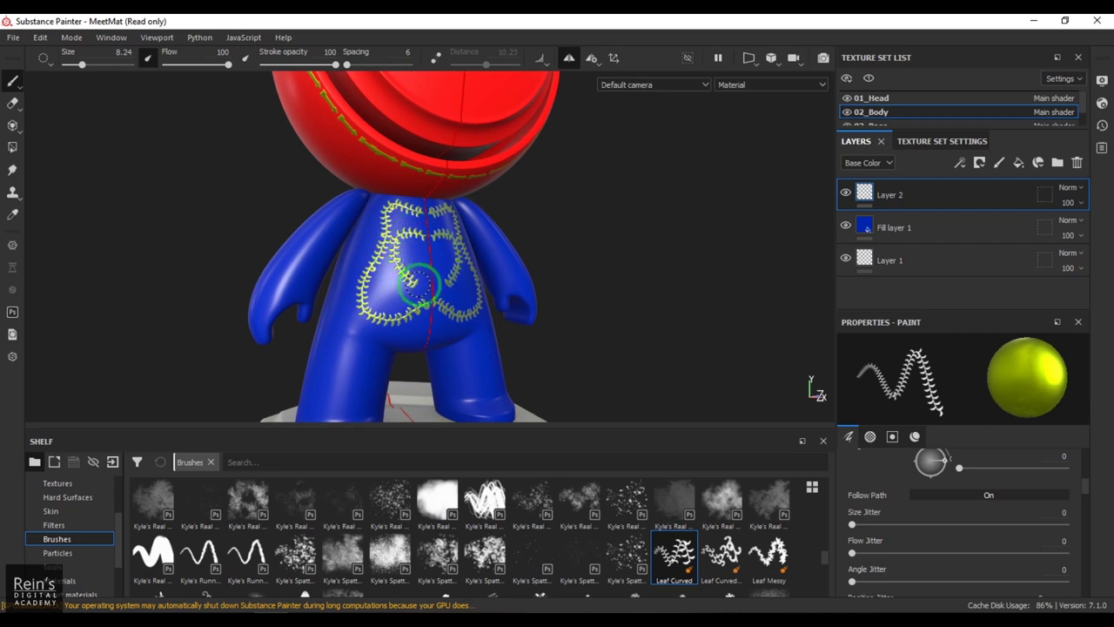
pyautogui.hotkey('ctrl', 'z')
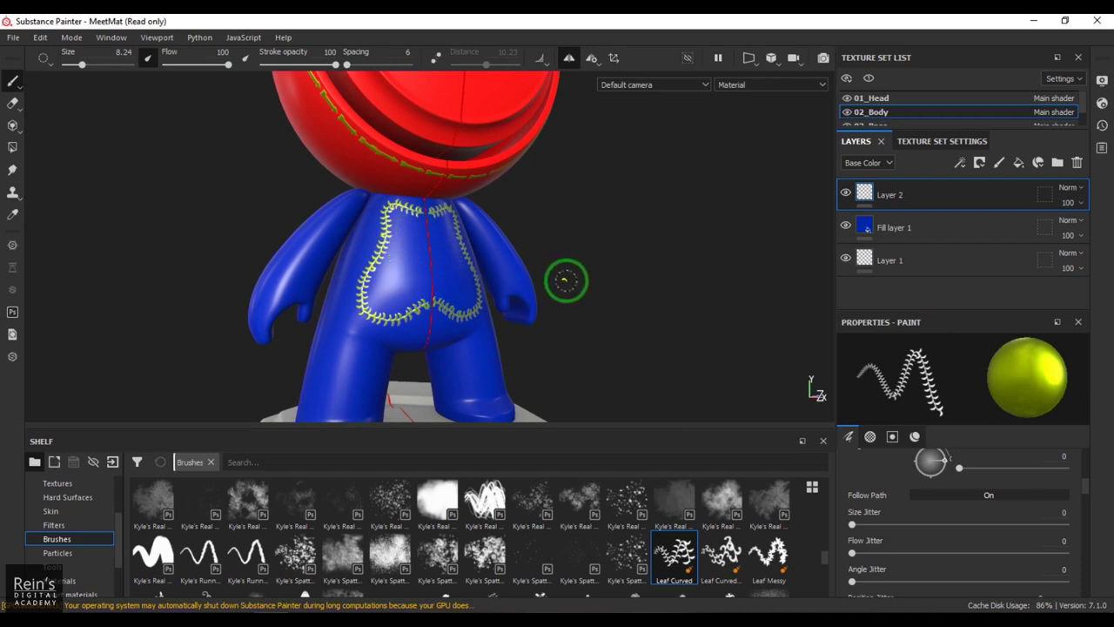
# Step: Add a fill layer to the 03_Base texture set and make its base color green
pyautogui.keyDown('alt'); pyautogui.moveTo(629, 249); pyautogui.dragTo(527, 274); pyautogui.keyUp('alt')
pyautogui.keyDown('alt'); pyautogui.moveTo(516, 325); pyautogui.dragTo(515, 129, button='middle'); pyautogui.keyUp('alt')
pyautogui.keyDown('alt'); pyautogui.moveTo(490, 224); pyautogui.dragTo(455, 266); pyautogui.keyUp('alt')
pyautogui.scroll(-1, 899, 121)
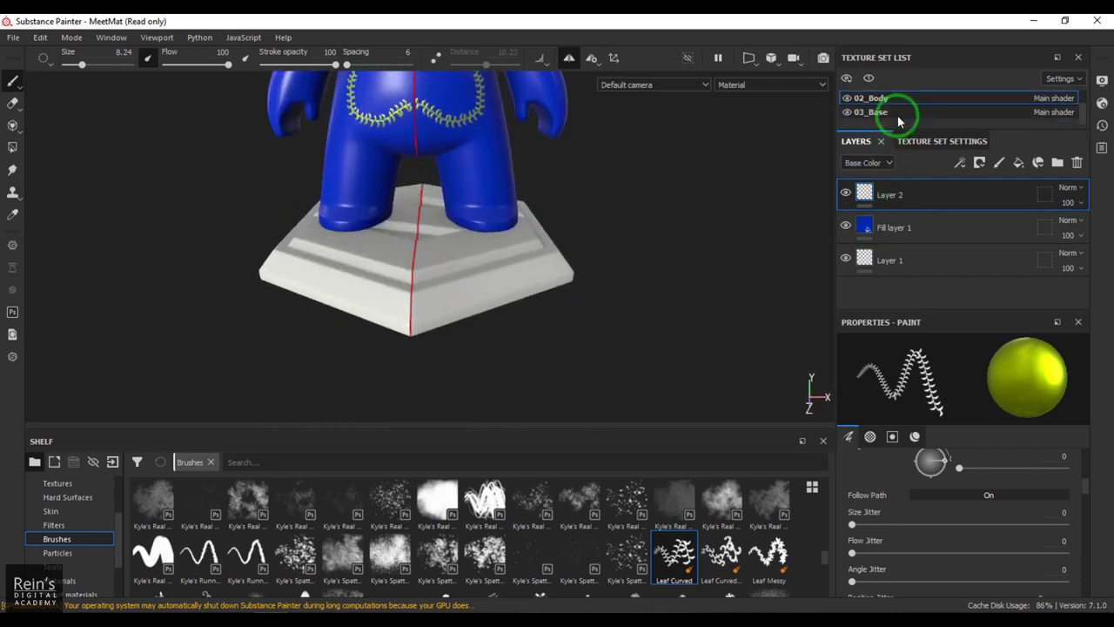
pyautogui.click(895, 111)
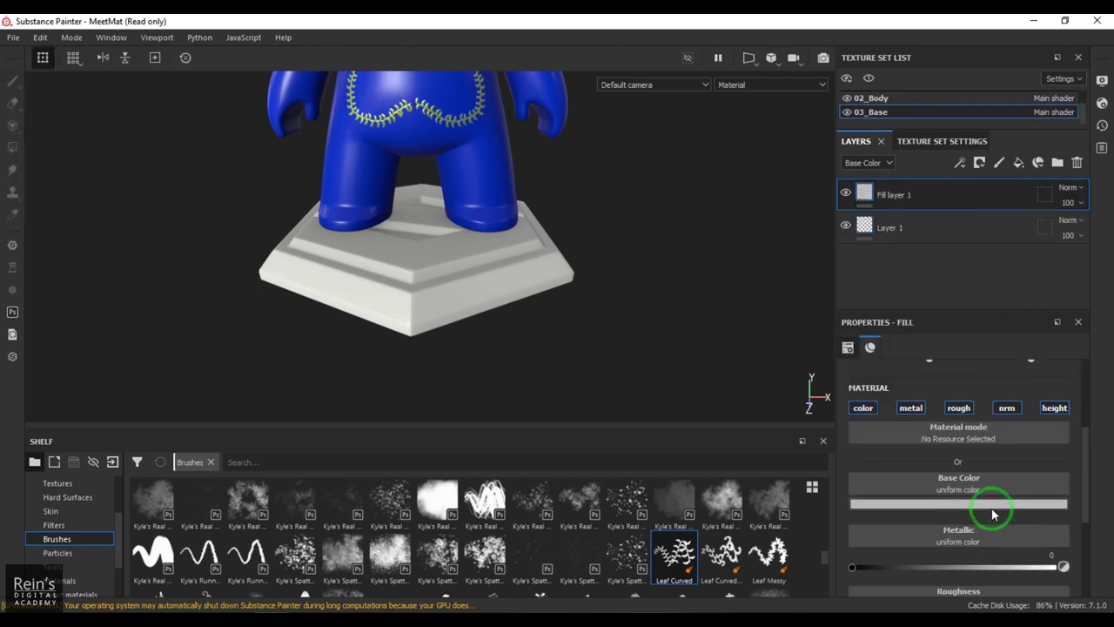
pyautogui.click(992, 508)
pyautogui.moveTo(992, 444)
pyautogui.mouseDown()
pyautogui.moveTo(1014, 407)
pyautogui.moveTo(1040, 448)
pyautogui.mouseUp()
pyautogui.click(1031, 202)
# Step: Add a paint layer above the base's green fill layer and try a mirrored leaf stroke along the pedestal's front sides
pyautogui.click(1001, 162)
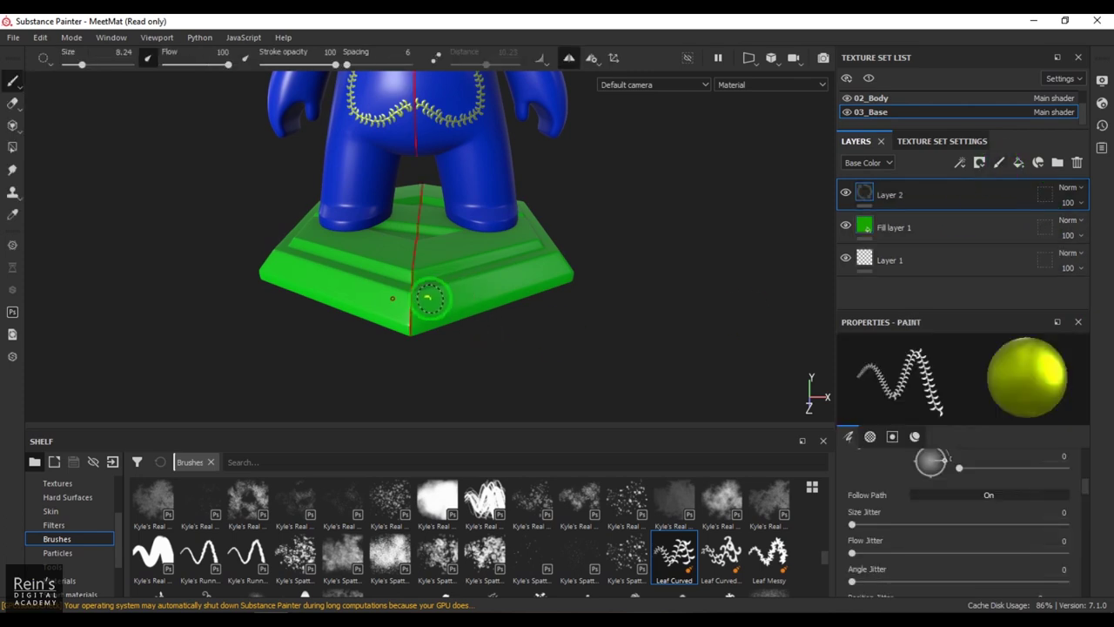
pyautogui.moveTo(422, 315); pyautogui.dragTo(479, 285)
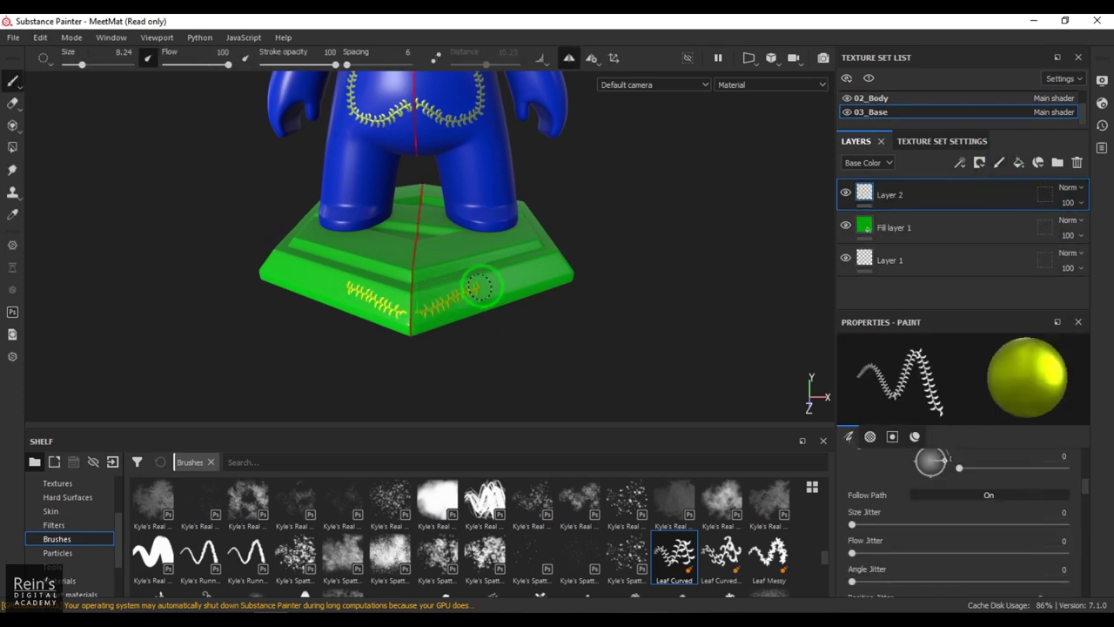
pyautogui.scroll(-2, 489, 330)
pyautogui.scroll(5, 495, 330)
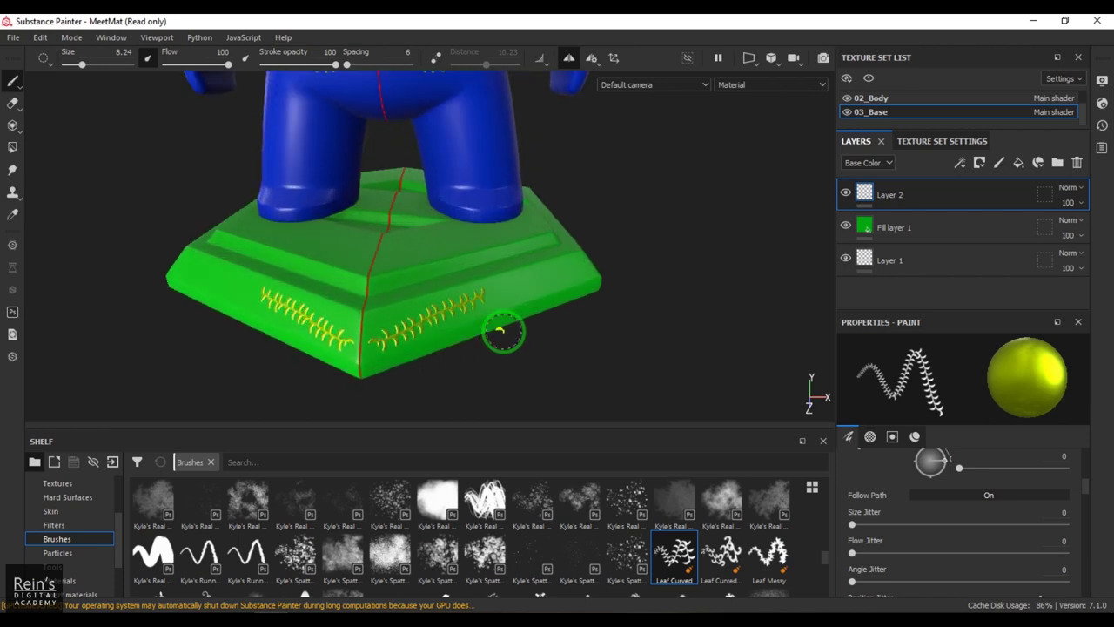
pyautogui.keyDown('alt'); pyautogui.moveTo(500, 354); pyautogui.dragTo(571, 360); pyautogui.keyUp('alt')
pyautogui.hotkey('ctrl', 'z')
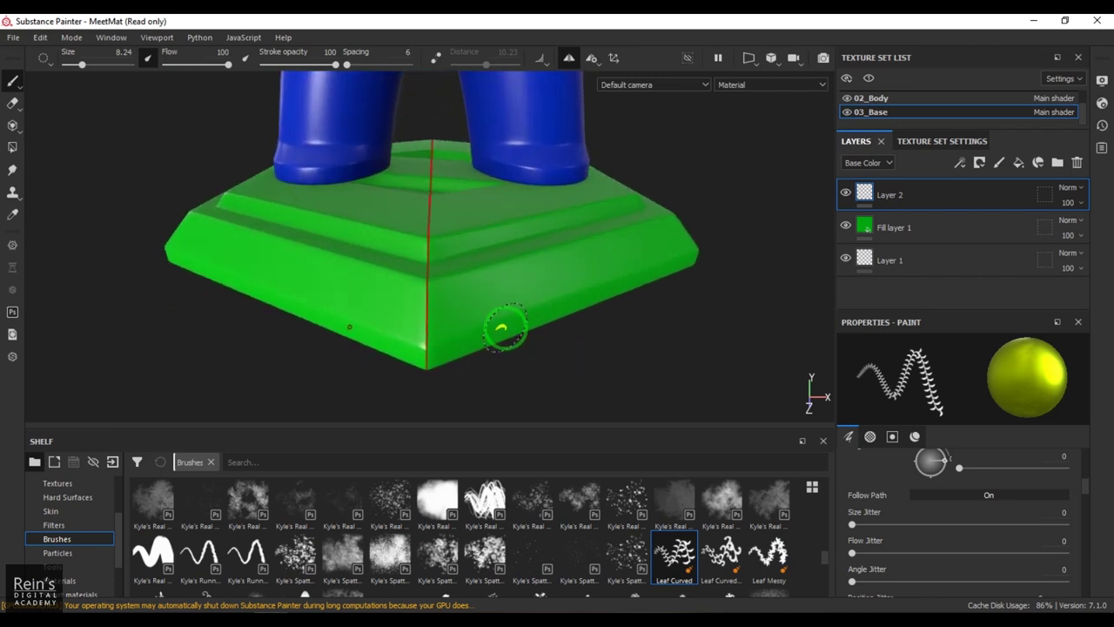
# Step: Switch the mirror symmetry to Mirror Y
pyautogui.keyDown('alt'); pyautogui.moveTo(561, 285); pyautogui.dragTo(617, 84); pyautogui.keyUp('alt')
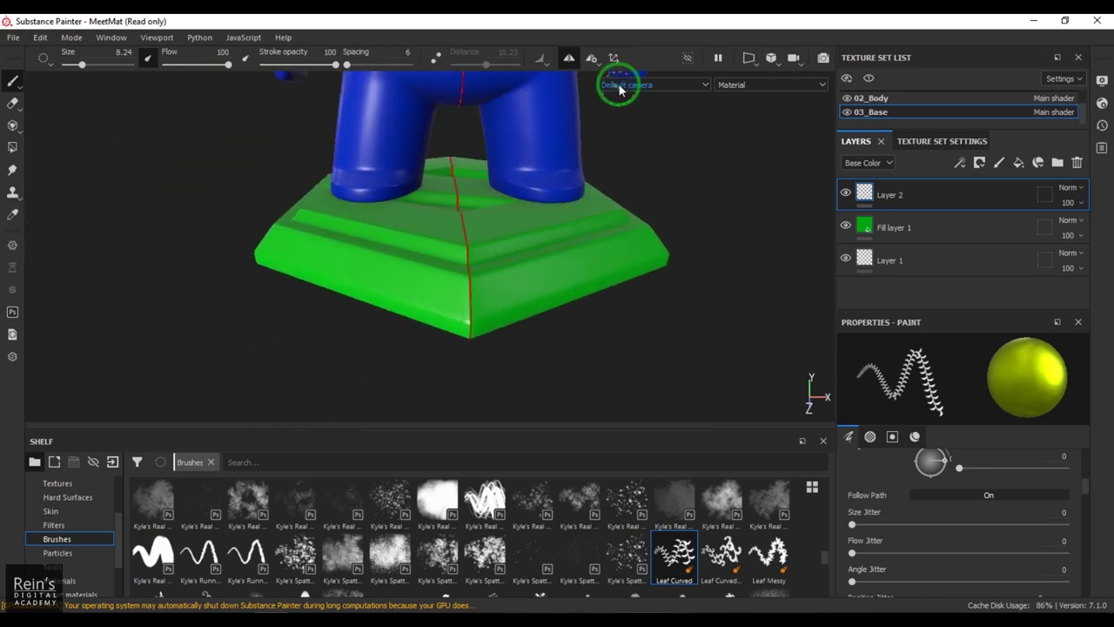
pyautogui.click(593, 63)
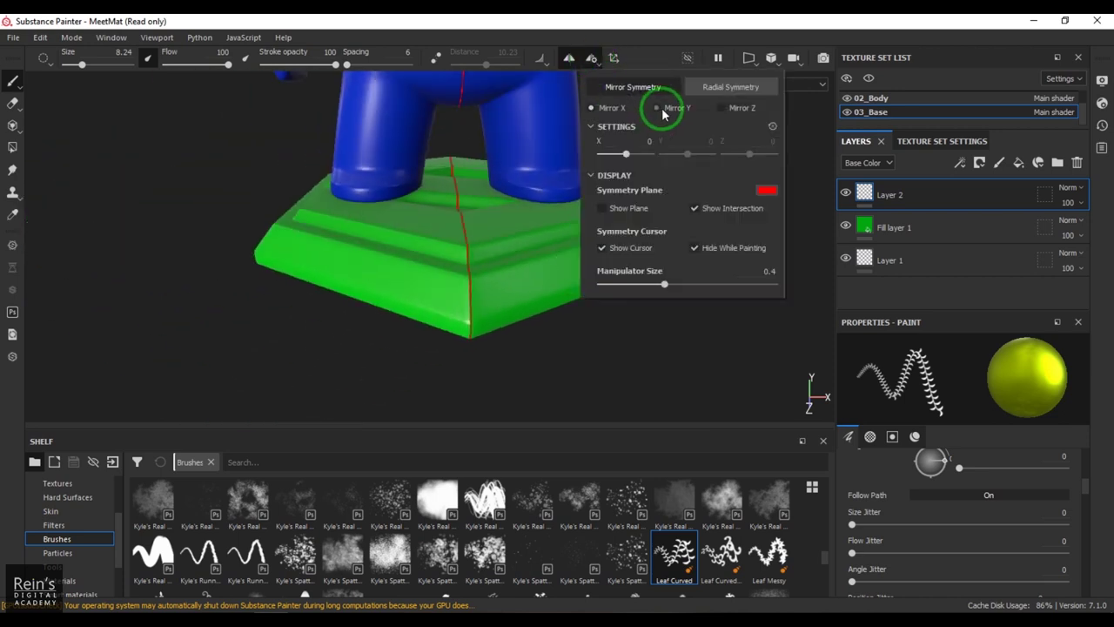
pyautogui.keyDown('alt'); pyautogui.moveTo(523, 167); pyautogui.dragTo(70, 144, button='right'); pyautogui.keyUp('alt')
pyautogui.keyDown('alt'); pyautogui.moveTo(348, 178); pyautogui.dragTo(382, 246, button='middle'); pyautogui.keyUp('alt')
pyautogui.keyDown('alt'); pyautogui.moveTo(461, 250); pyautogui.dragTo(543, 234); pyautogui.keyUp('alt')
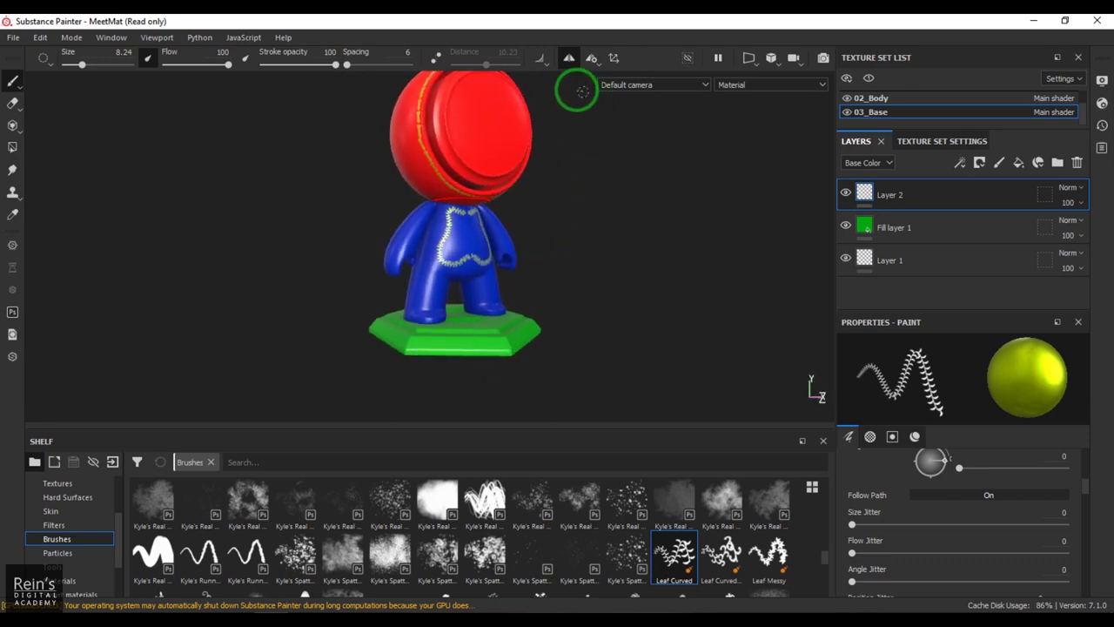
pyautogui.click(595, 60)
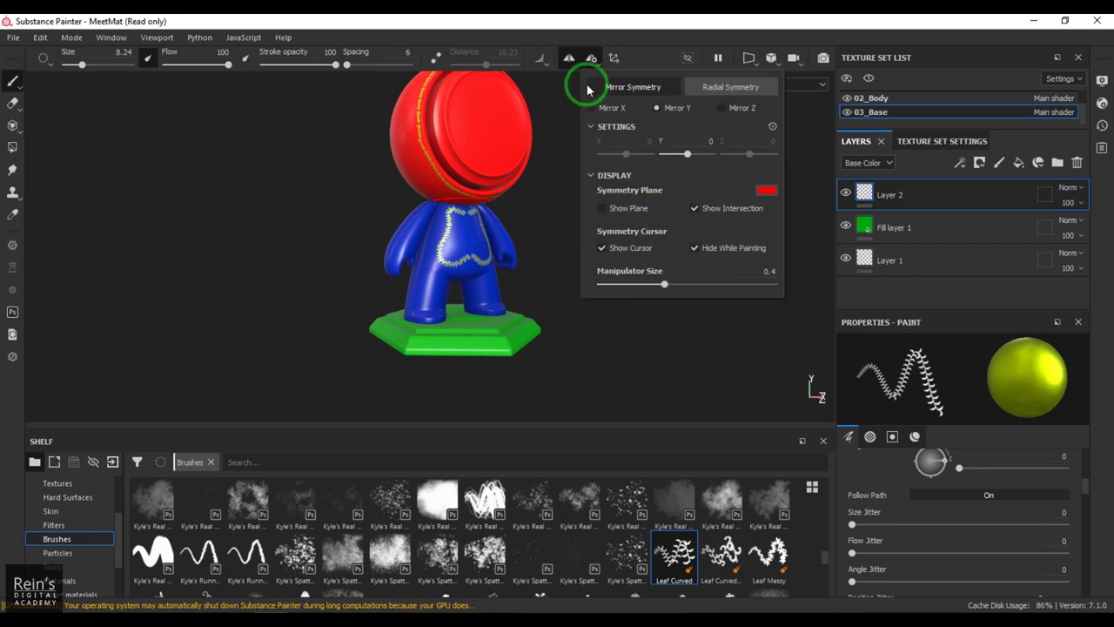
# Step: Show the symmetry manipulator and lower the Y mirror plane to about -0.95, at the pedestal's side faces
pyautogui.click(595, 57)
pyautogui.keyDown('alt'); pyautogui.moveTo(557, 194); pyautogui.dragTo(599, 249); pyautogui.keyUp('alt')
pyautogui.click(618, 57)
pyautogui.click(617, 57)
pyautogui.moveTo(432, 243)
pyautogui.mouseDown()
pyautogui.moveTo(444, 196)
pyautogui.moveTo(445, 245)
pyautogui.mouseUp()
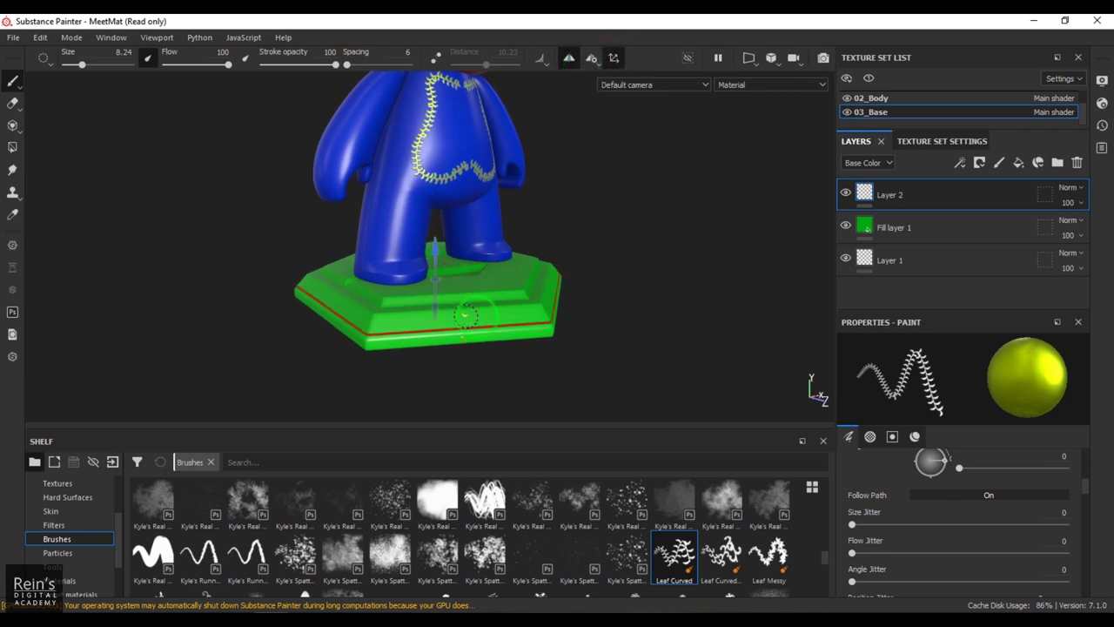
# Step: Try leaf strokes mirrored above and below the Y plane on the pedestal's sides and undo them
pyautogui.keyDown('alt'); pyautogui.moveTo(561, 334); pyautogui.dragTo(452, 355); pyautogui.keyUp('alt')
pyautogui.keyDown('alt'); pyautogui.moveTo(540, 324); pyautogui.dragTo(549, 301, button='middle'); pyautogui.keyUp('alt')
pyautogui.keyDown('alt'); pyautogui.moveTo(549, 301); pyautogui.dragTo(700, 414, button='right'); pyautogui.keyUp('alt')
pyautogui.hotkey('ctrl', 'z')
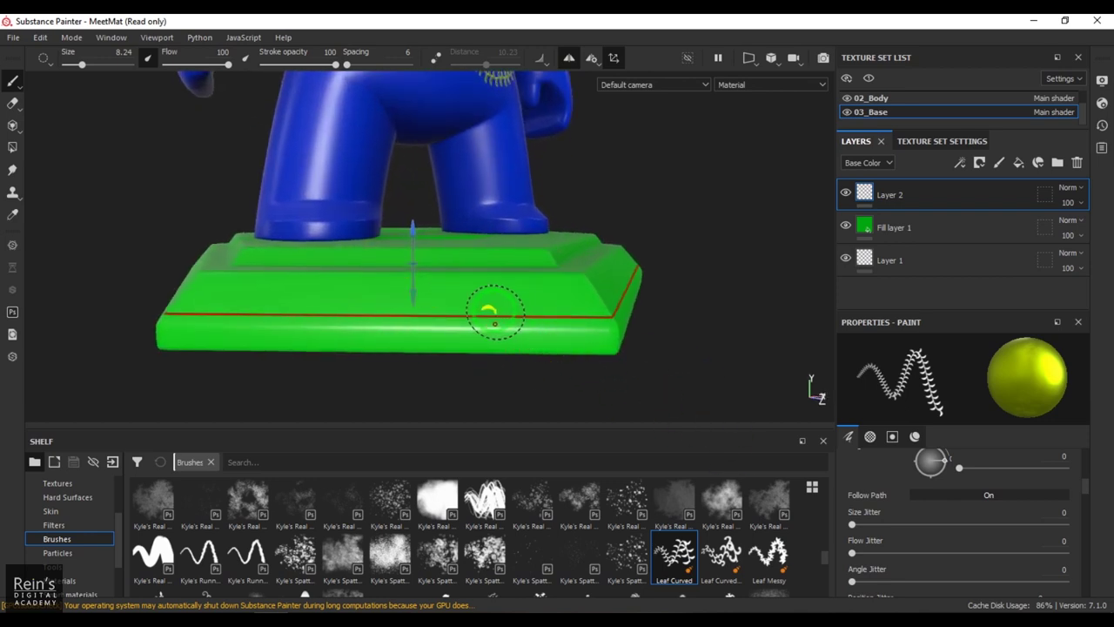
pyautogui.moveTo(597, 303)
pyautogui.keyDown('alt'); pyautogui.mouseDown()
pyautogui.moveTo(470, 355)
pyautogui.moveTo(747, 294)
pyautogui.mouseUp(); pyautogui.keyUp('alt')
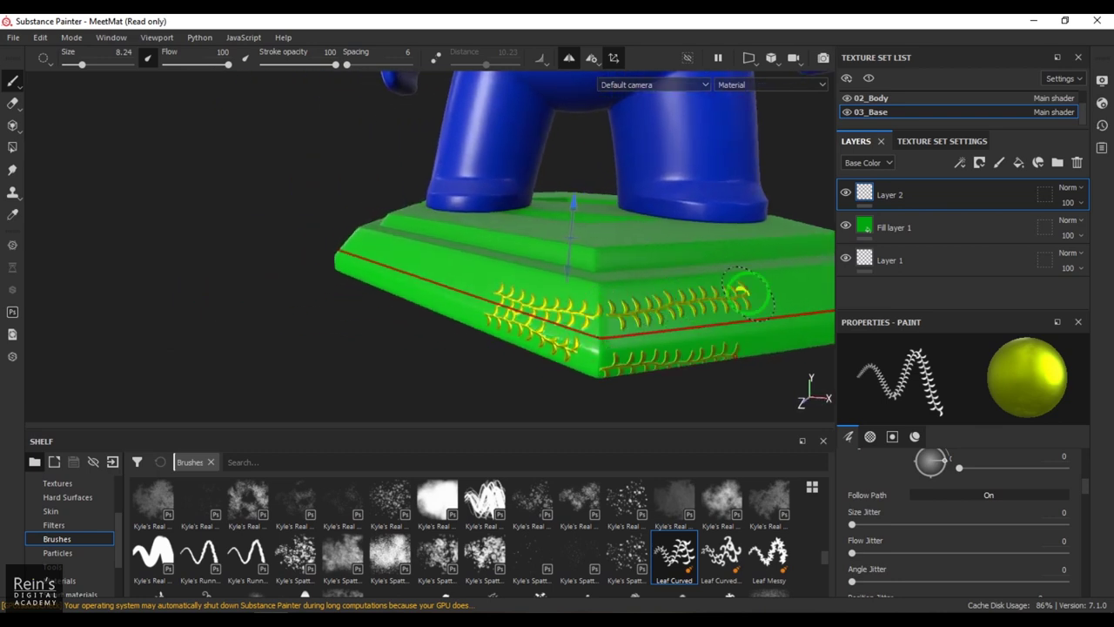
pyautogui.keyDown('alt'); pyautogui.moveTo(670, 327); pyautogui.dragTo(523, 304); pyautogui.keyUp('alt')
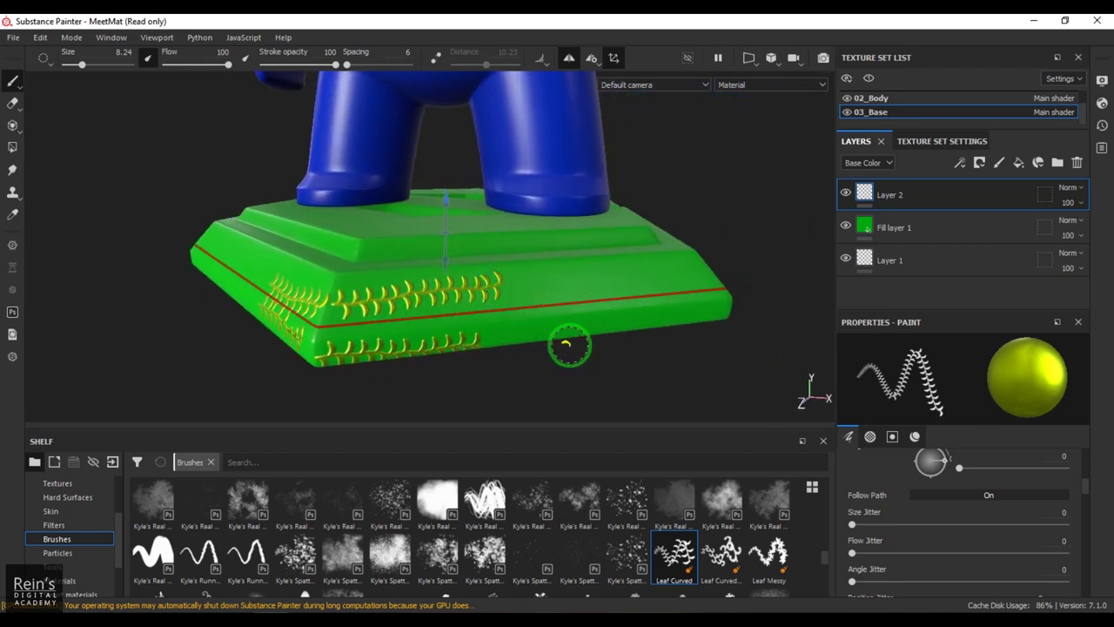
pyautogui.hotkey('ctrl', 'z')
# Step: Set the mirror symmetry back to Mirror X
pyautogui.moveTo(597, 316)
pyautogui.keyDown('alt'); pyautogui.mouseDown()
pyautogui.moveTo(348, 281)
pyautogui.moveTo(522, 169)
pyautogui.mouseUp(); pyautogui.keyUp('alt')
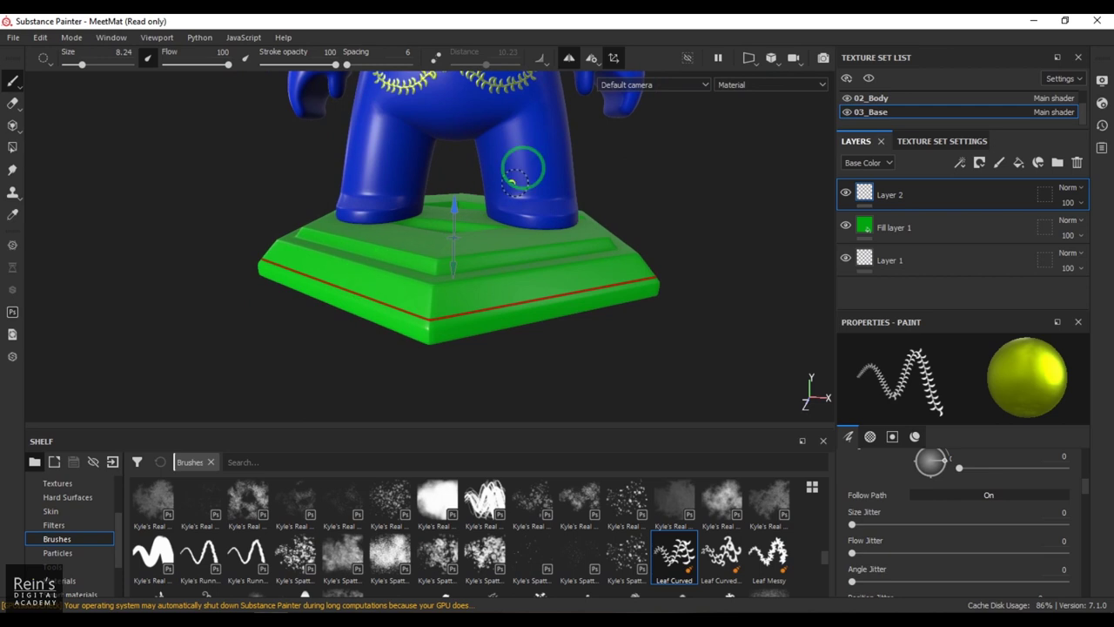
pyautogui.click(592, 58)
pyautogui.click(609, 108)
pyautogui.click(677, 109)
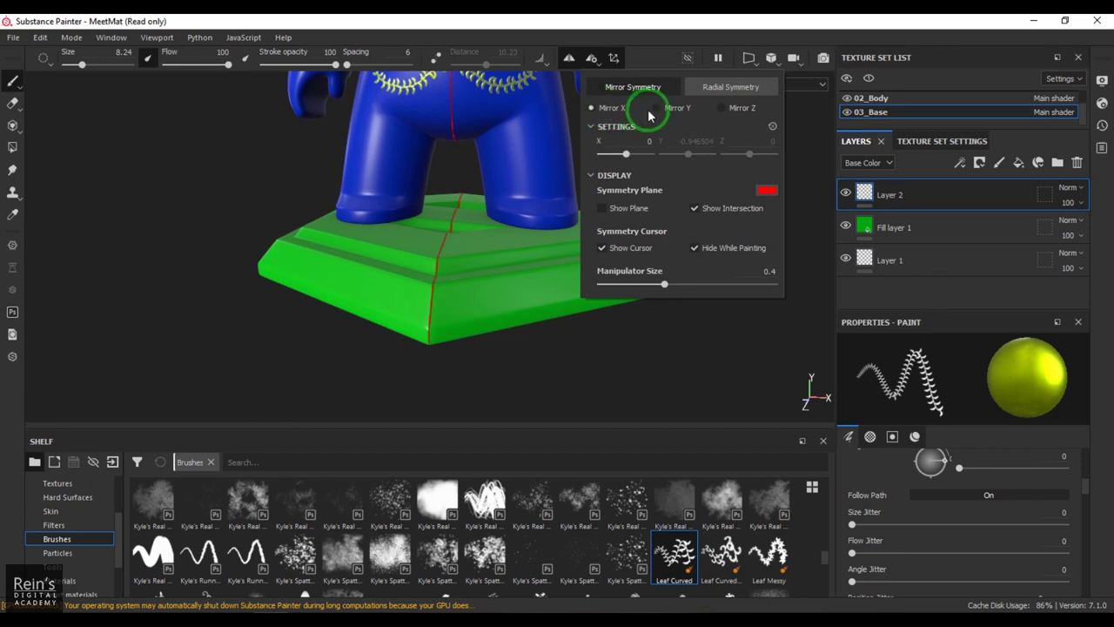
pyautogui.click(609, 108)
pyautogui.keyDown('alt'); pyautogui.moveTo(497, 256); pyautogui.dragTo(570, 240); pyautogui.keyUp('alt')
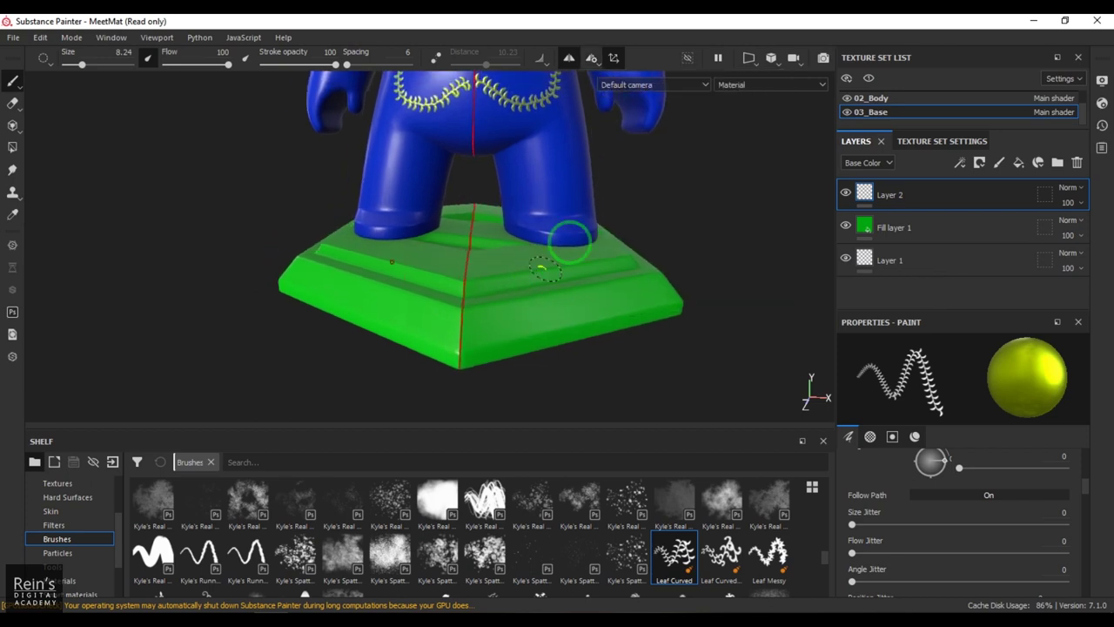
# Step: Turn on the display of the symmetry plane and examine how it cuts through the character and pedestal
pyautogui.click(590, 57)
pyautogui.click(628, 209)
pyautogui.keyDown('alt'); pyautogui.moveTo(423, 333); pyautogui.dragTo(515, 347); pyautogui.keyUp('alt')
pyautogui.keyDown('alt'); pyautogui.moveTo(515, 347); pyautogui.dragTo(534, 388, button='middle'); pyautogui.keyUp('alt')
pyautogui.scroll(-5, 522, 294)
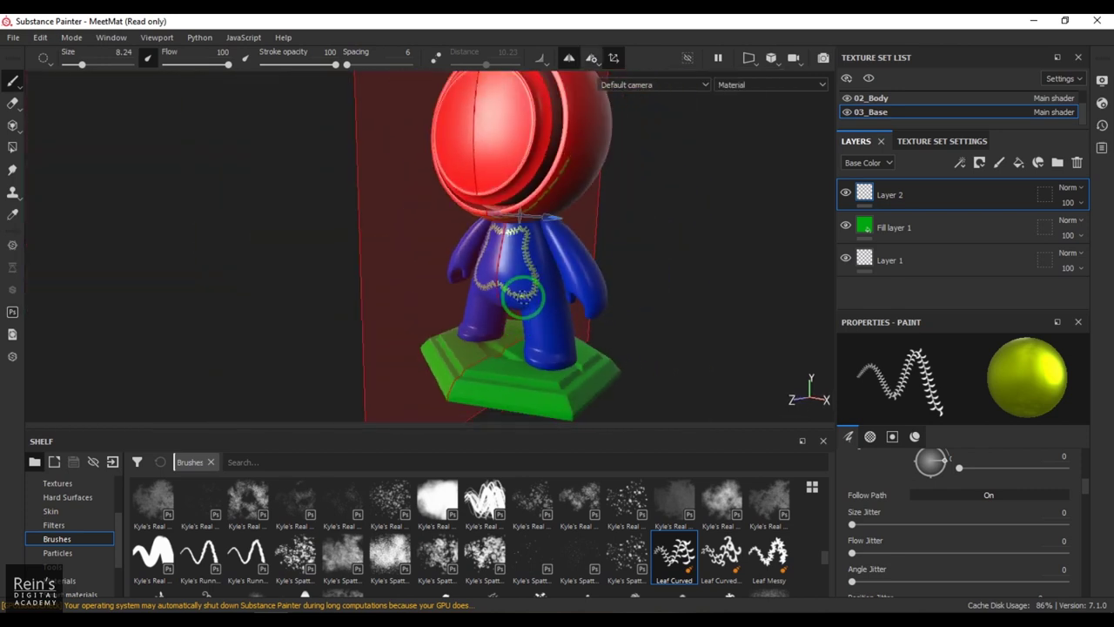
pyautogui.keyDown('alt'); pyautogui.moveTo(520, 291); pyautogui.dragTo(598, 294); pyautogui.keyUp('alt')
pyautogui.scroll(-2, 570, 311)
pyautogui.scroll(4, 570, 315)
pyautogui.keyDown('alt'); pyautogui.moveTo(542, 371); pyautogui.dragTo(547, 296, button='middle'); pyautogui.keyUp('alt')
pyautogui.keyDown('alt'); pyautogui.moveTo(548, 296); pyautogui.dragTo(587, 306, button='right'); pyautogui.keyUp('alt')
pyautogui.keyDown('alt'); pyautogui.moveTo(588, 306); pyautogui.dragTo(598, 170); pyautogui.keyUp('alt')
# Step: Slide the X symmetry plane sideways across the character and reset its X position to 0
pyautogui.hotkey('ctrl', 'z')
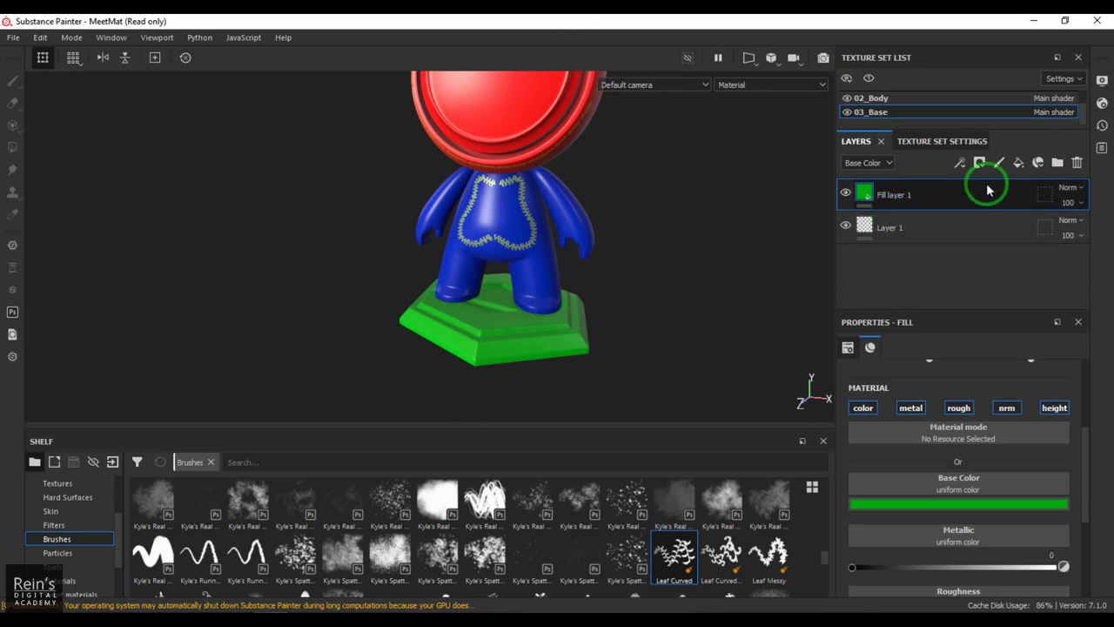
pyautogui.hotkey('ctrl', 'z')
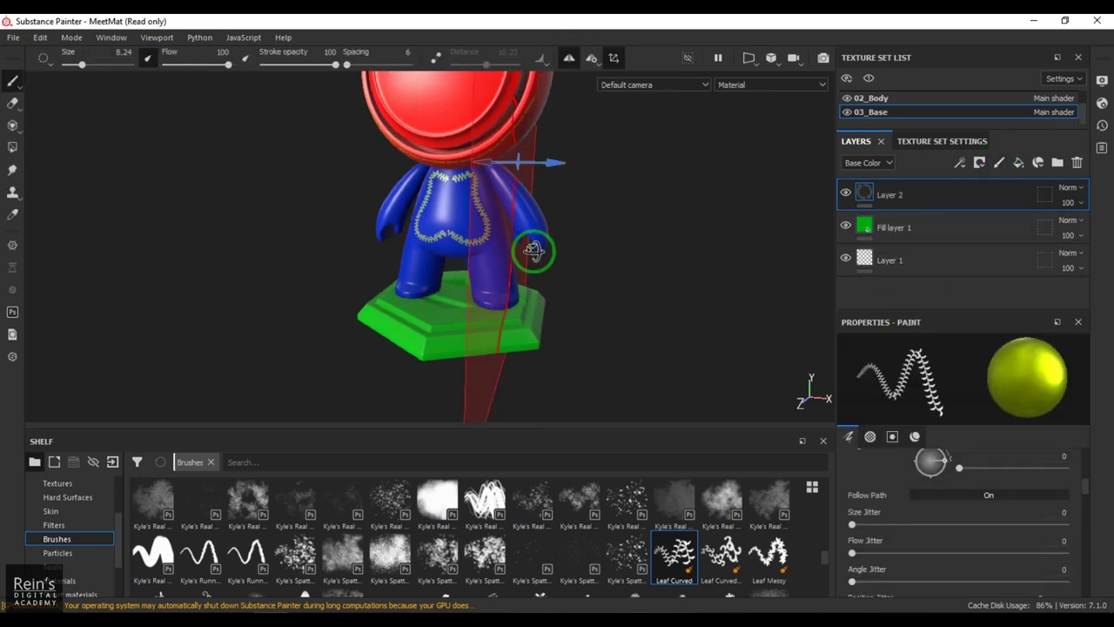
pyautogui.moveTo(552, 164); pyautogui.dragTo(504, 174)
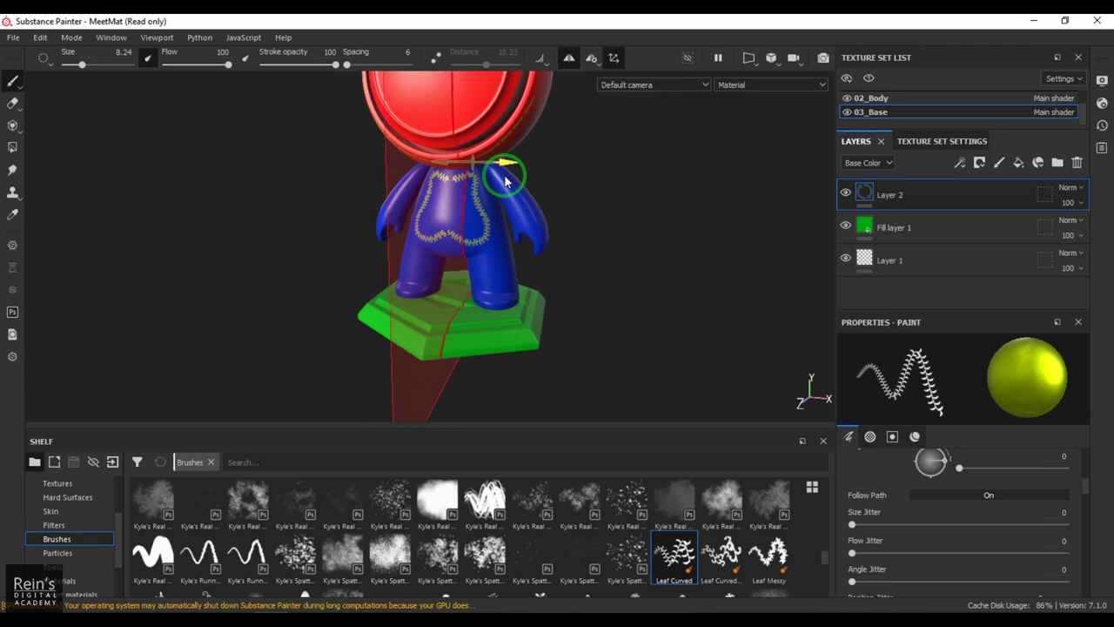
pyautogui.click(590, 59)
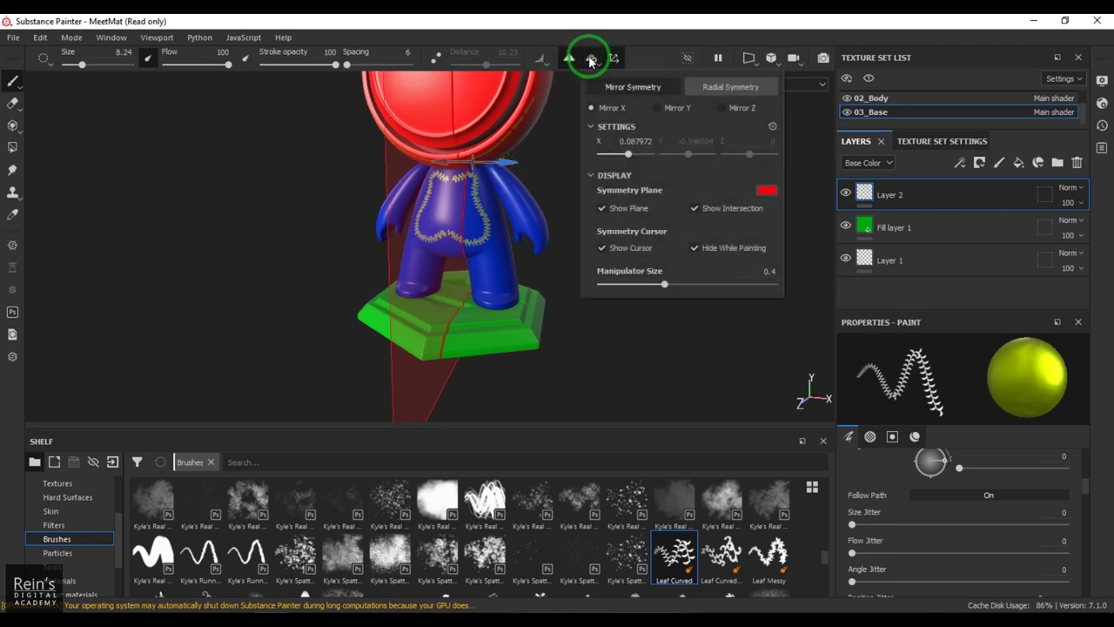
pyautogui.click(672, 145)
pyautogui.write('0')
pyautogui.press('Return')
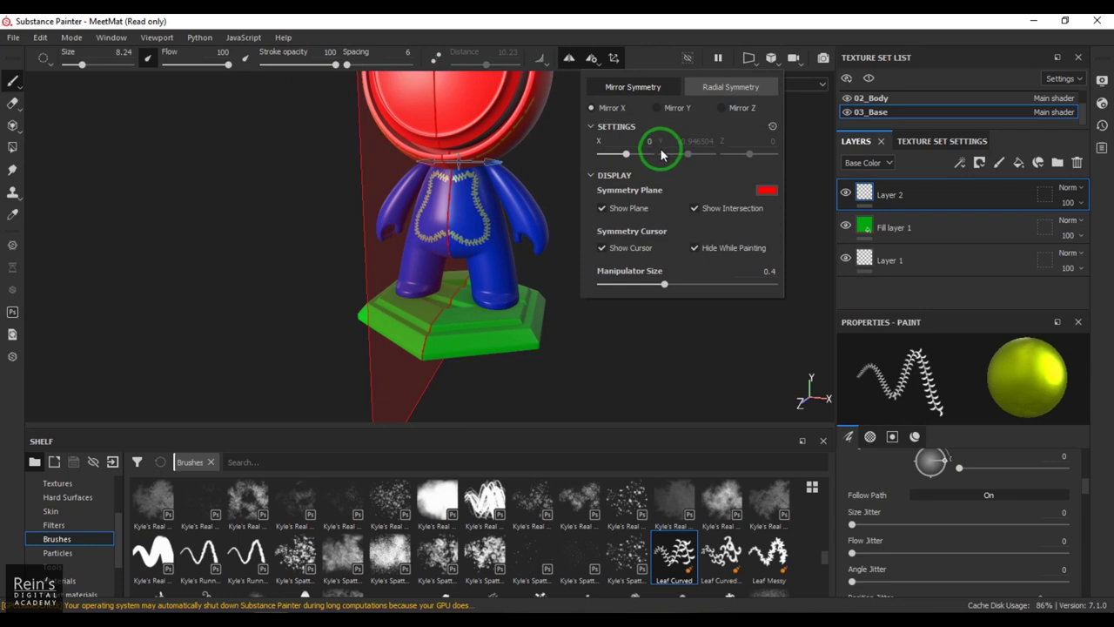
# Step: Hide and show the symmetry plane again, and try a mirrored leaf stroke on the pedestal's sides before undoing it
pyautogui.click(643, 214)
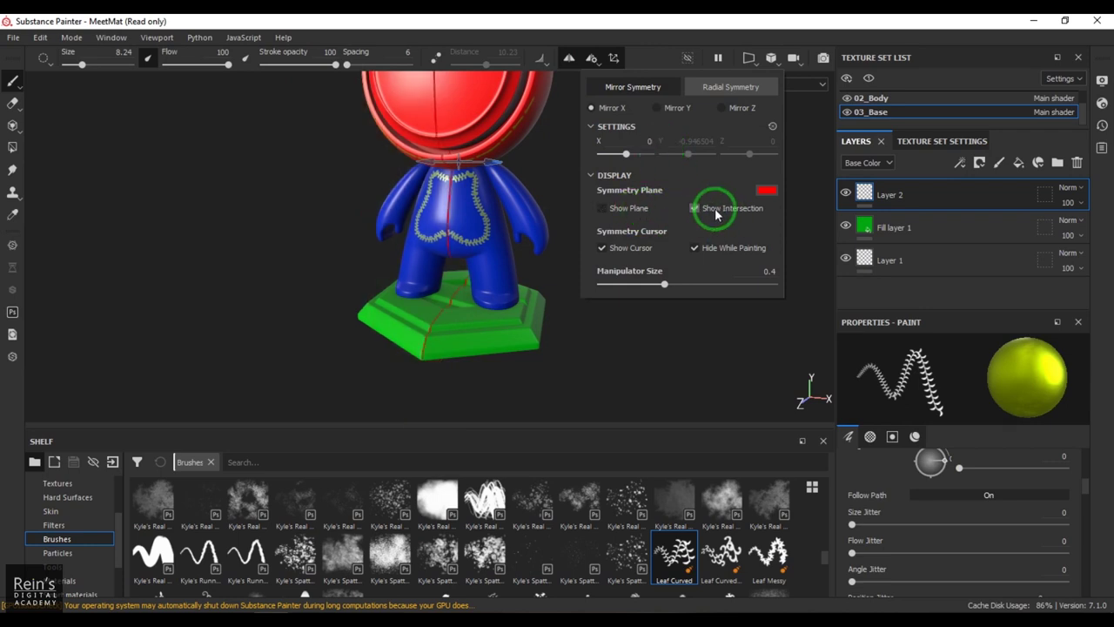
pyautogui.click(633, 209)
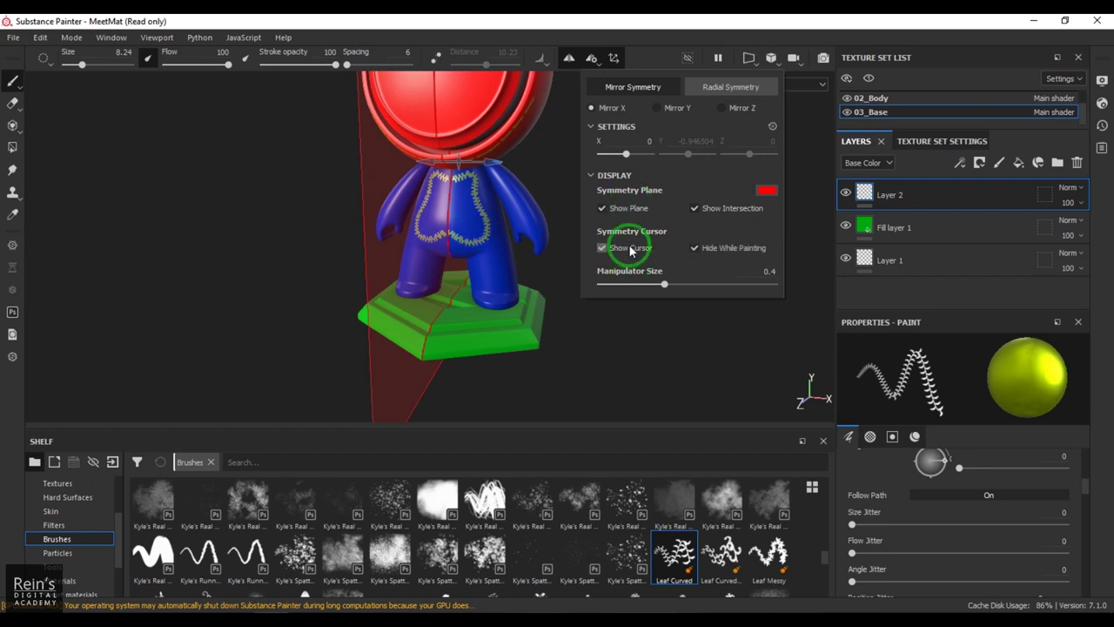
pyautogui.keyDown('alt'); pyautogui.moveTo(414, 221); pyautogui.dragTo(440, 218); pyautogui.keyUp('alt')
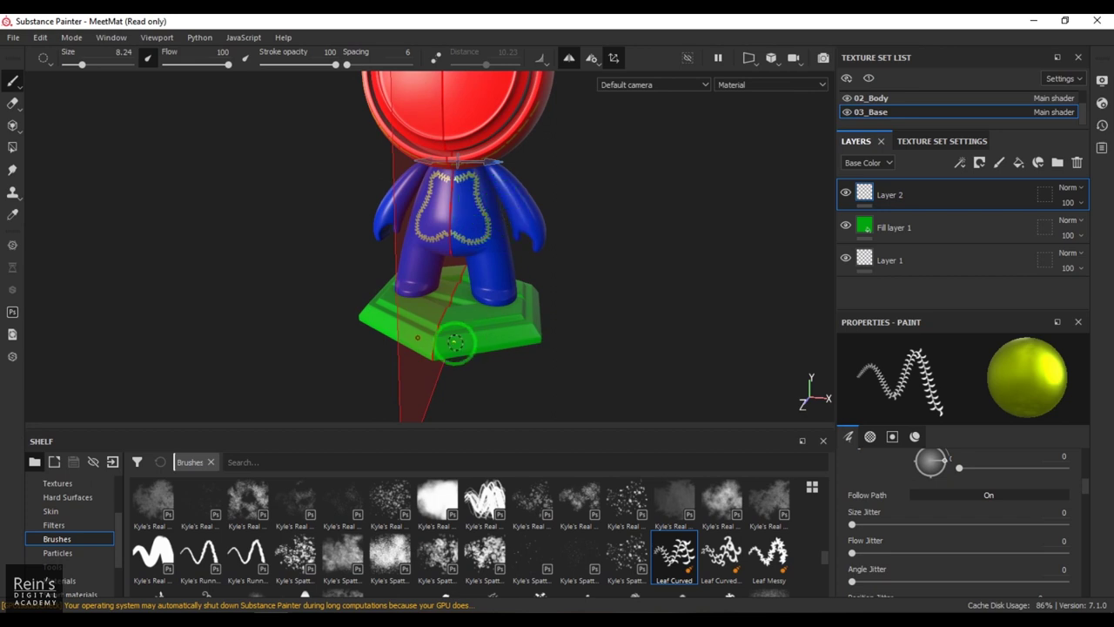
pyautogui.moveTo(455, 345); pyautogui.dragTo(509, 331)
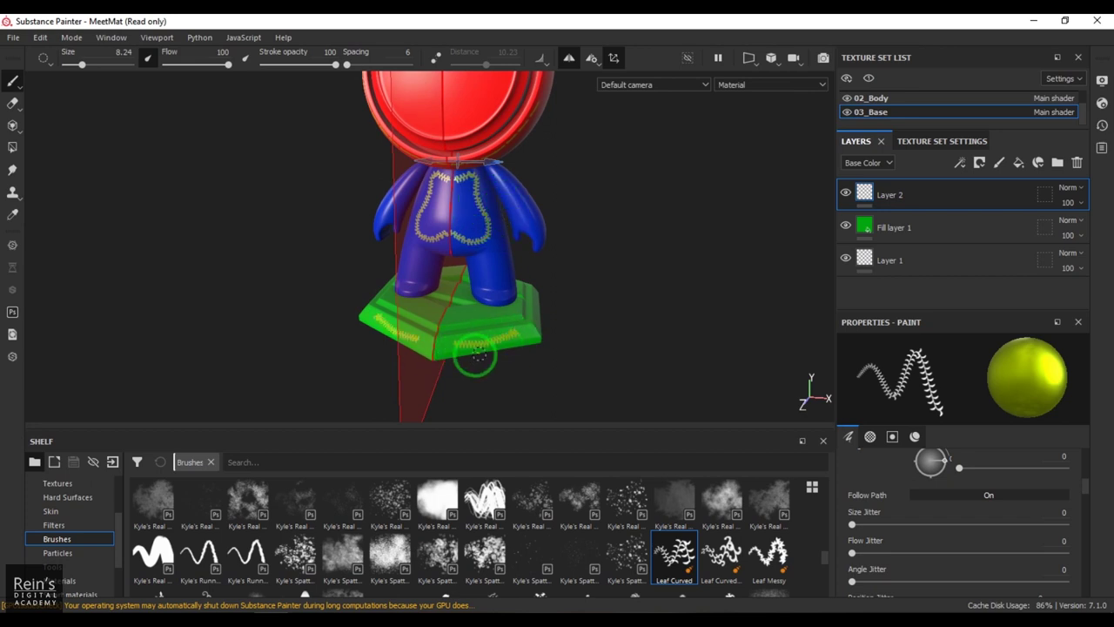
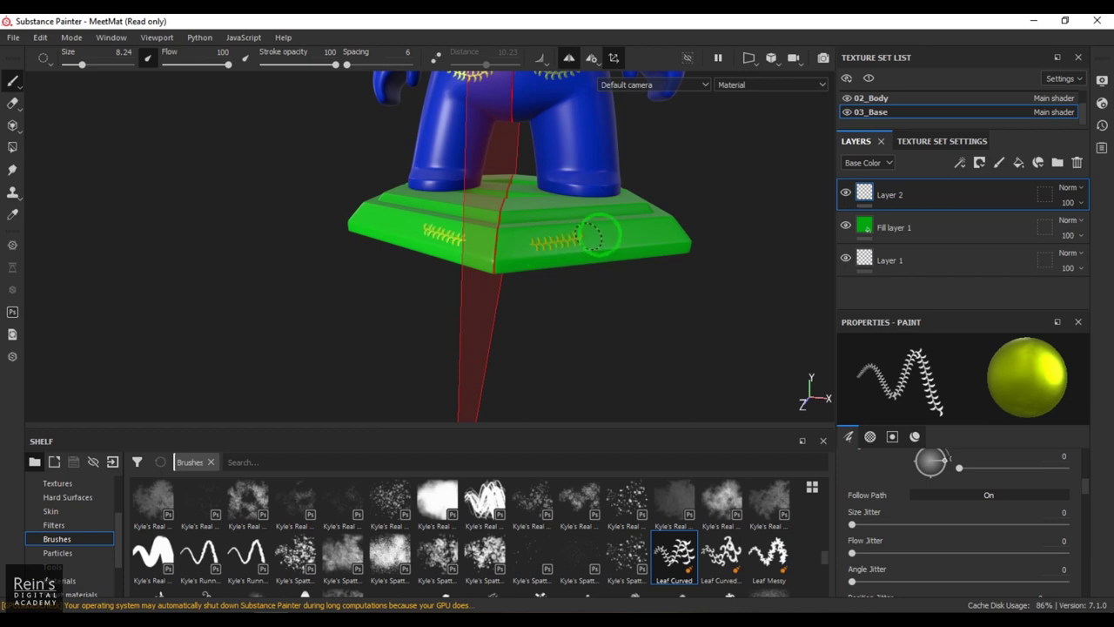
pyautogui.moveTo(621, 318)
pyautogui.keyDown('alt'); pyautogui.mouseDown()
pyautogui.moveTo(530, 323)
pyautogui.moveTo(593, 320)
pyautogui.mouseUp(); pyautogui.keyUp('alt')
pyautogui.hotkey('ctrl', 'z')
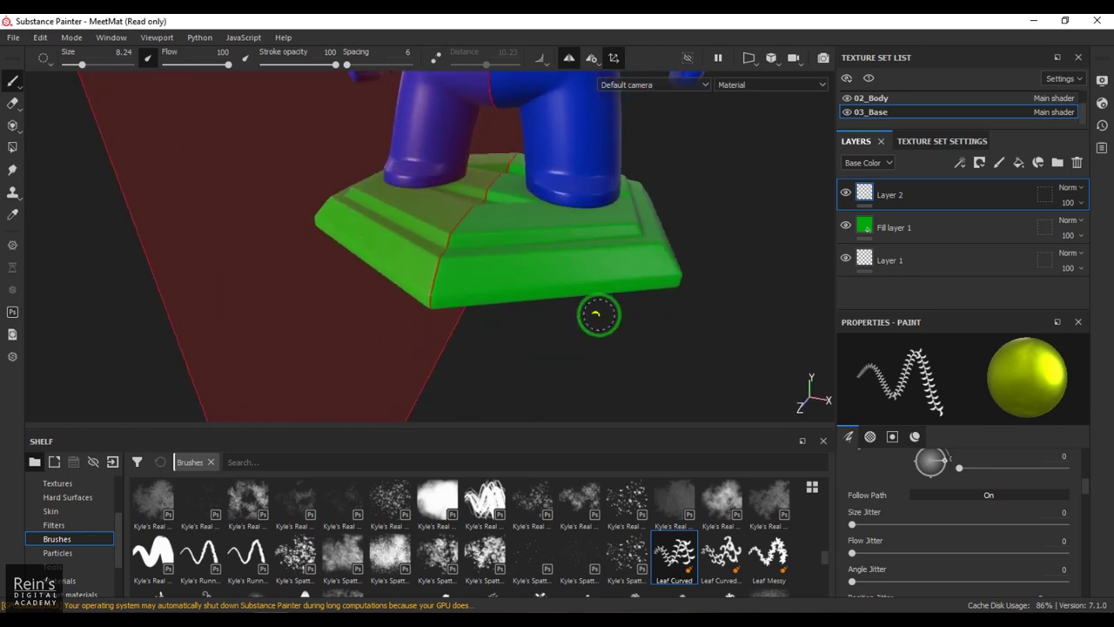
# Step: Switch the symmetry type from mirror to radial and frame the whole character
pyautogui.click(571, 55)
pyautogui.click(703, 87)
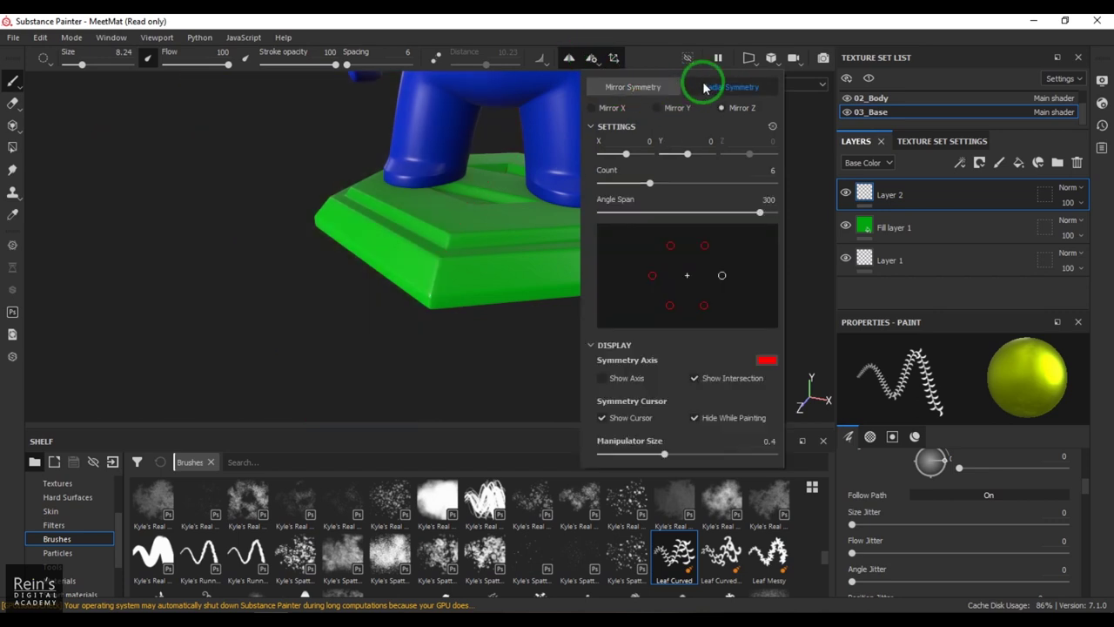
pyautogui.click(492, 285)
pyautogui.press('f')
pyautogui.keyDown('alt'); pyautogui.moveTo(352, 246); pyautogui.dragTo(523, 121); pyautogui.keyUp('alt')
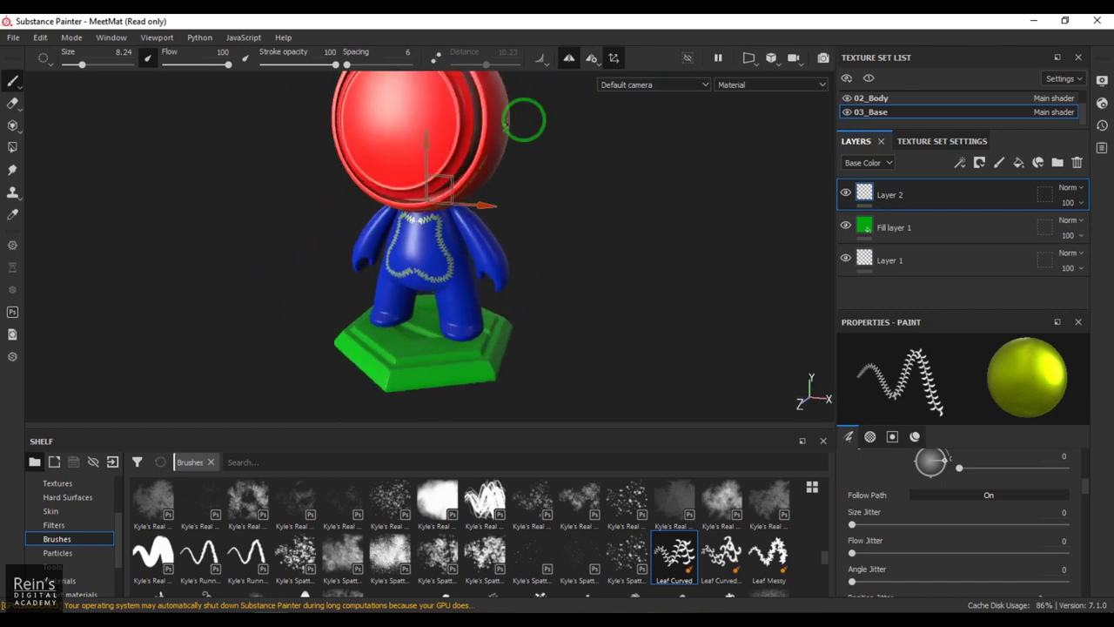
# Step: Try a leaf stroke on the pedestal's front side with radial symmetry around the Z axis, and undo it
pyautogui.click(592, 58)
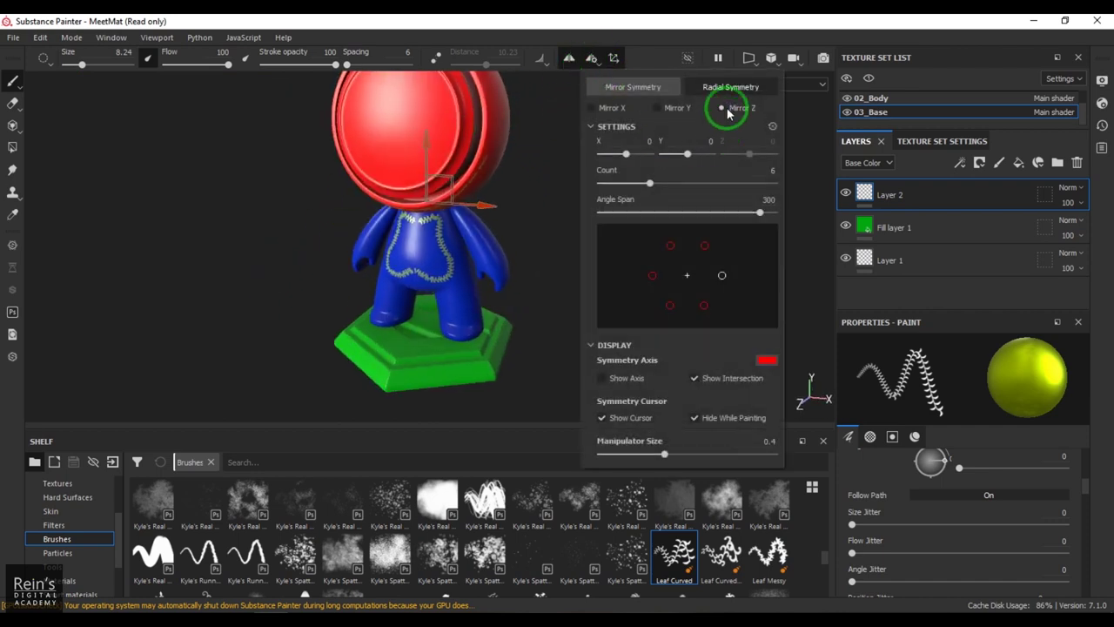
pyautogui.click(410, 353)
pyautogui.keyDown('alt'); pyautogui.moveTo(410, 352); pyautogui.dragTo(422, 268, button='middle'); pyautogui.keyUp('alt')
pyautogui.scroll(3, 544, 373)
pyautogui.moveTo(432, 298); pyautogui.dragTo(461, 275)
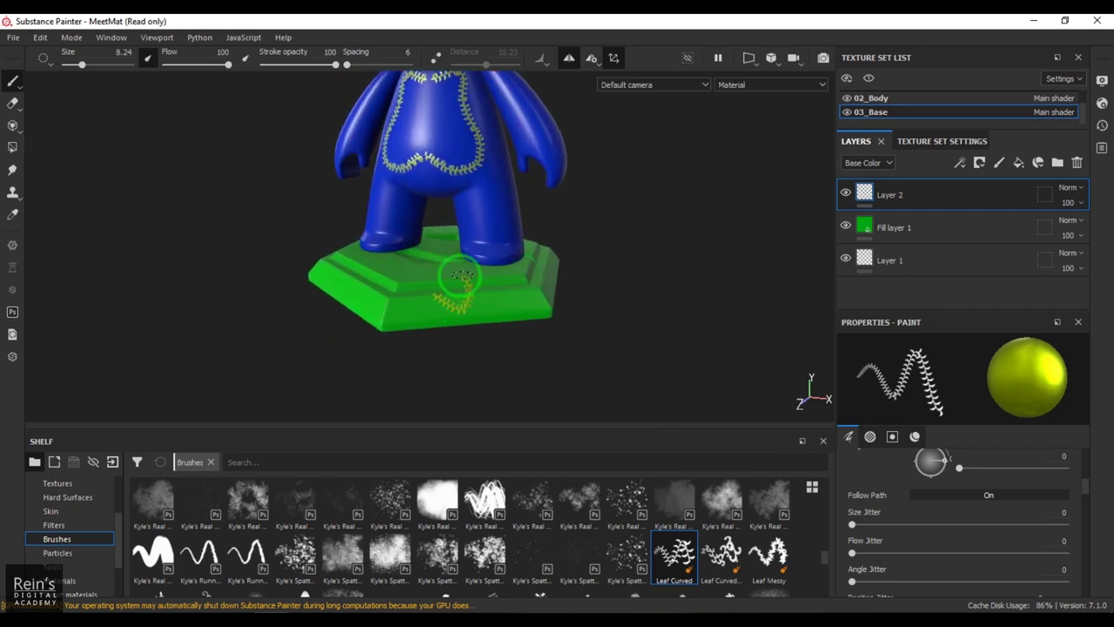
pyautogui.hotkey('ctrl', 'z')
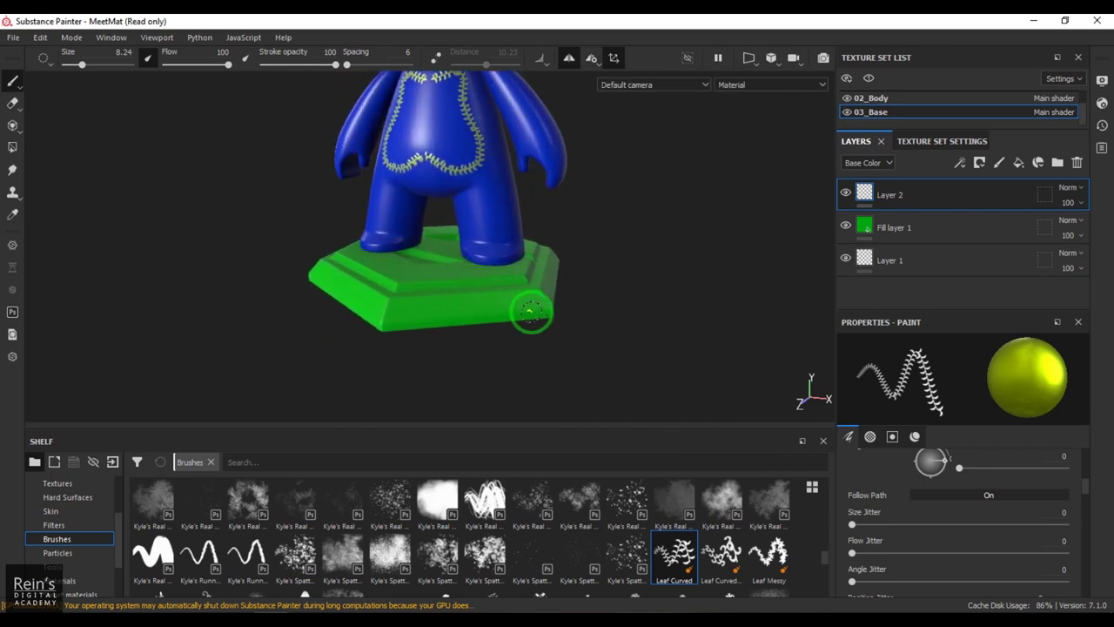
# Step: Set the radial symmetry axis to Y, try leaf strokes across the pedestal's front sides, and undo them
pyautogui.click(594, 60)
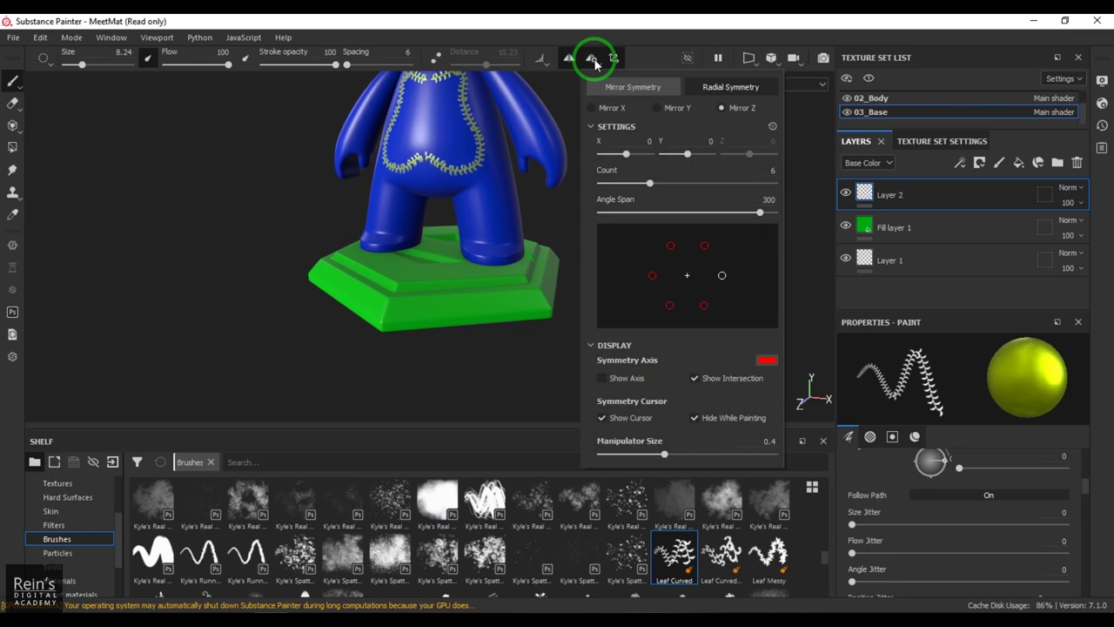
pyautogui.click(668, 108)
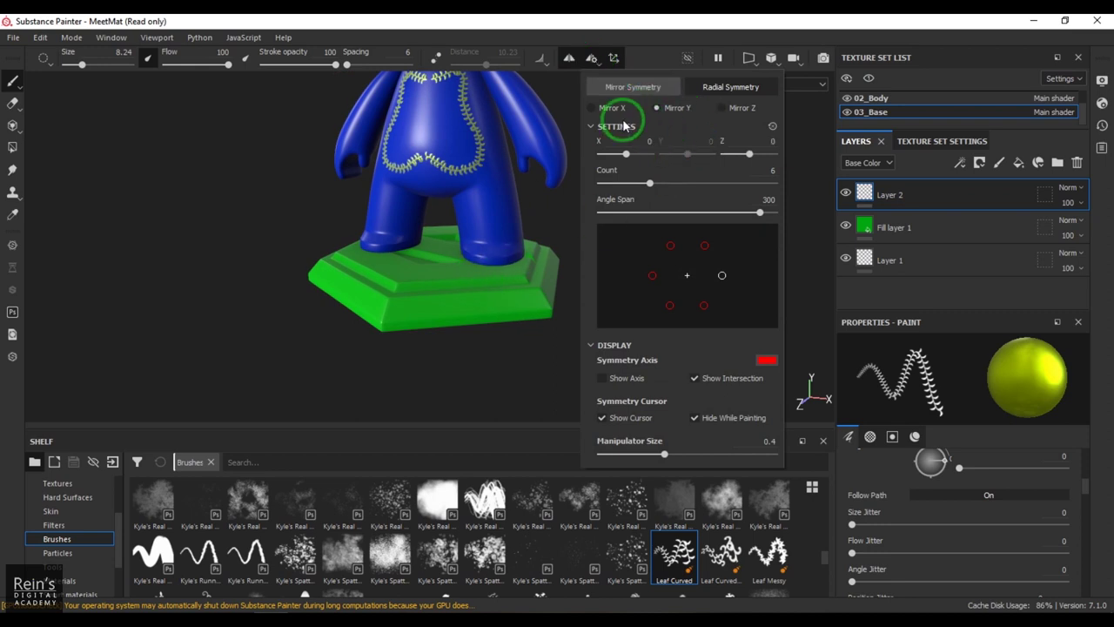
pyautogui.click(436, 302)
pyautogui.moveTo(490, 292)
pyautogui.mouseDown()
pyautogui.moveTo(453, 320)
pyautogui.moveTo(353, 318)
pyautogui.mouseUp()
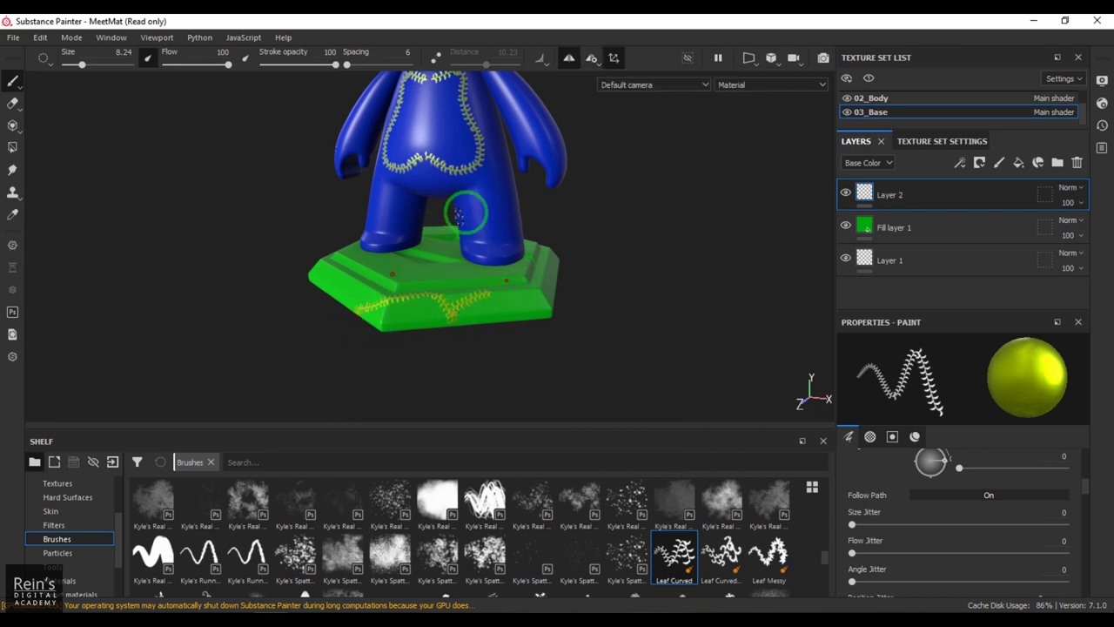
pyautogui.keyDown('alt'); pyautogui.moveTo(465, 214); pyautogui.dragTo(470, 323, button='middle'); pyautogui.keyUp('alt')
pyautogui.keyDown('alt'); pyautogui.moveTo(481, 174); pyautogui.dragTo(495, 72, button='middle'); pyautogui.keyUp('alt')
pyautogui.keyDown('alt'); pyautogui.moveTo(449, 280); pyautogui.dragTo(644, 365, button='right'); pyautogui.keyUp('alt')
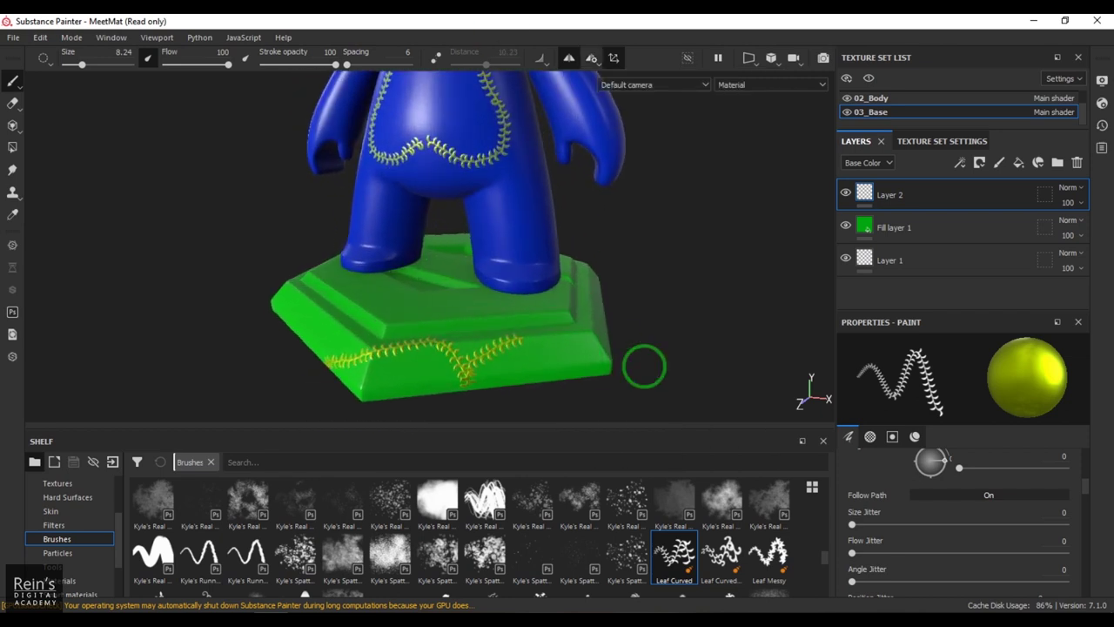
pyautogui.moveTo(491, 319); pyautogui.dragTo(572, 308)
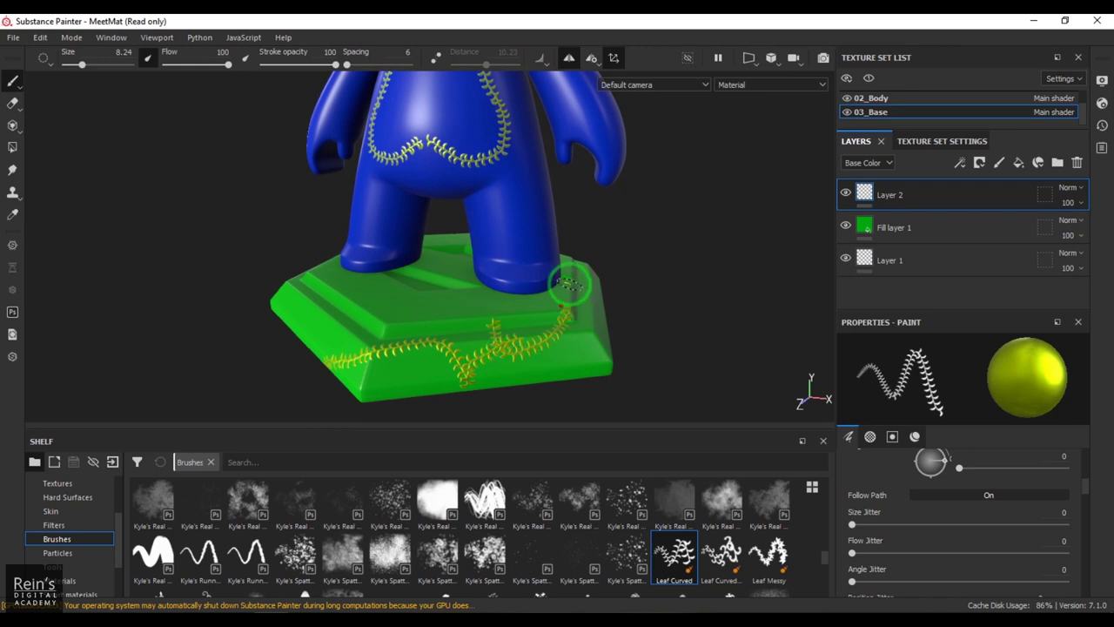
pyautogui.hotkey('ctrl', 'z')
# Step: Try another short radial leaf stroke near the pedestal's front corner and undo it
pyautogui.click(591, 57)
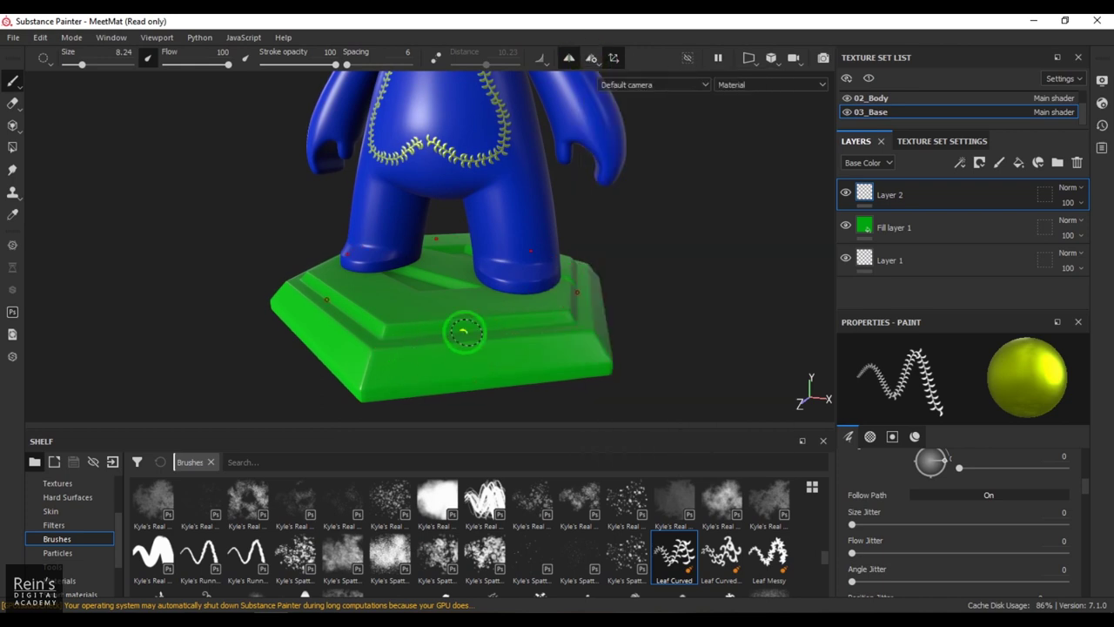
pyautogui.moveTo(386, 376)
pyautogui.mouseDown()
pyautogui.moveTo(613, 348)
pyautogui.moveTo(450, 380)
pyautogui.moveTo(597, 356)
pyautogui.moveTo(652, 271)
pyautogui.moveTo(829, 279)
pyautogui.moveTo(577, 286)
pyautogui.moveTo(281, 321)
pyautogui.moveTo(11, 219)
pyautogui.moveTo(66, 185)
pyautogui.moveTo(590, 310)
pyautogui.moveTo(486, 320)
pyautogui.moveTo(421, 308)
pyautogui.mouseUp()
pyautogui.hotkey('ctrl', 'z')
pyautogui.click(595, 59)
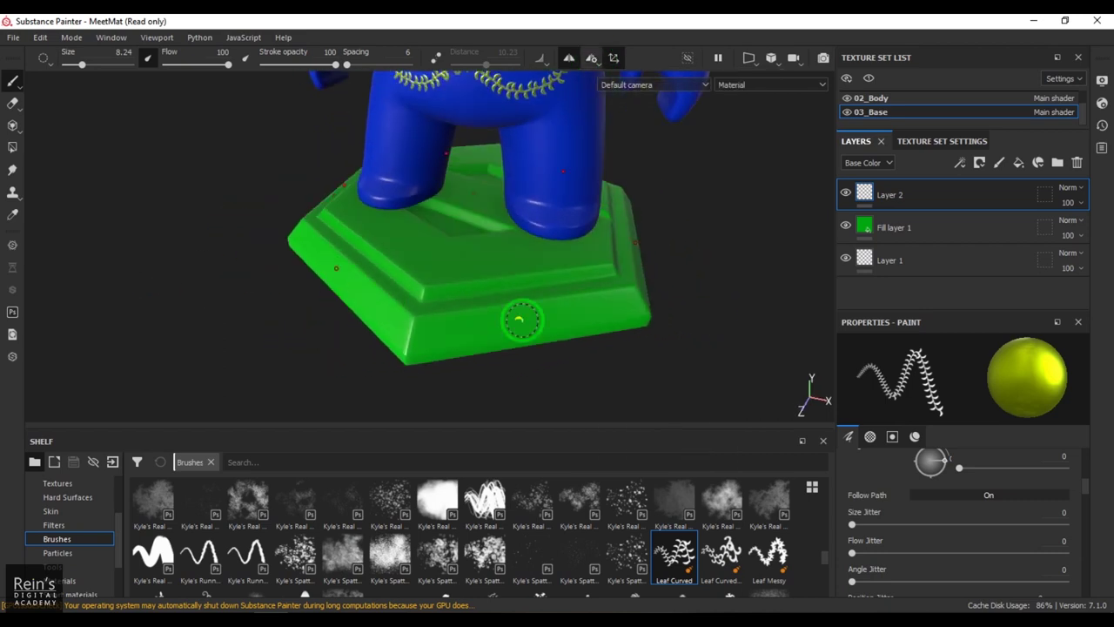
pyautogui.keyDown('alt'); pyautogui.moveTo(376, 285); pyautogui.dragTo(385, 287); pyautogui.keyUp('alt')
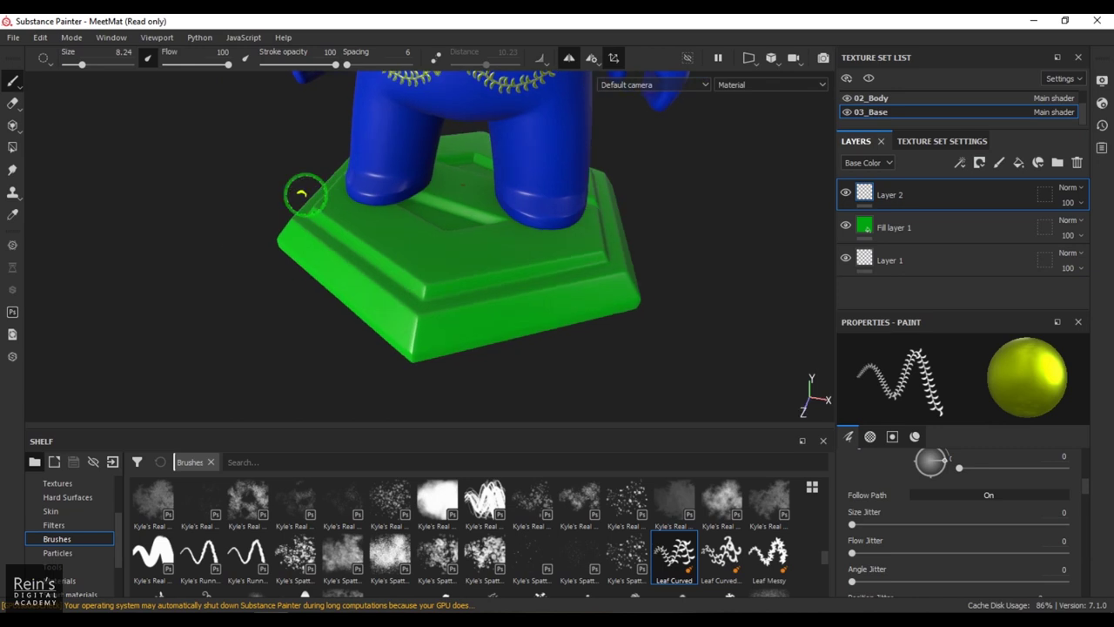
pyautogui.keyDown('alt'); pyautogui.moveTo(546, 228); pyautogui.dragTo(514, 199); pyautogui.keyUp('alt')
pyautogui.scroll(1, 522, 195)
# Step: Raise the radial symmetry count to 12, try leaf strokes along the pedestal's lower side, and undo them
pyautogui.click(592, 57)
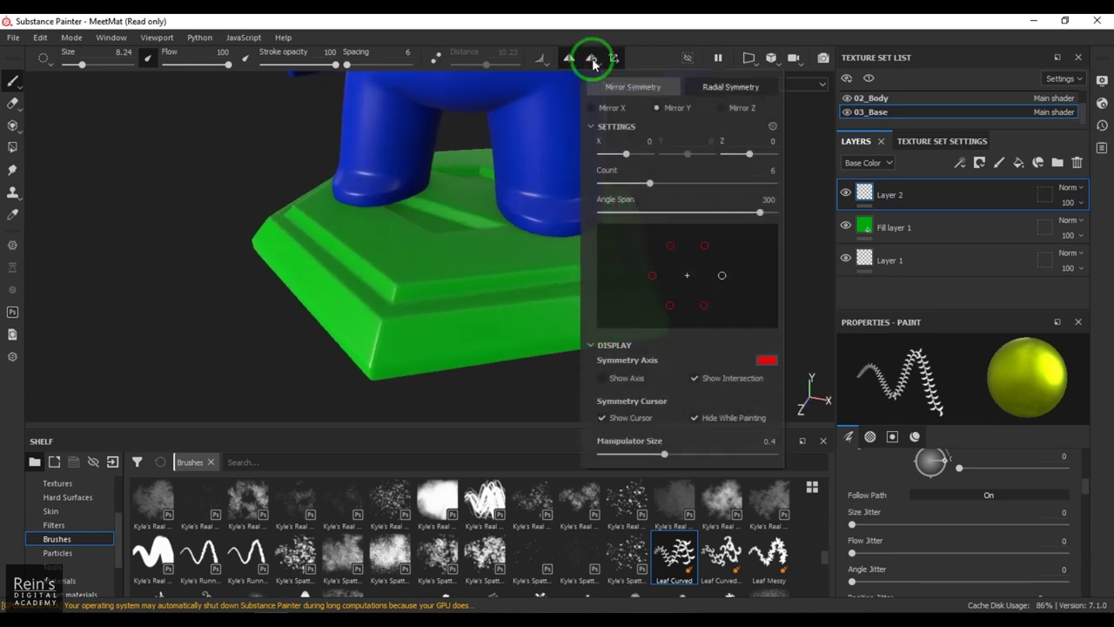
pyautogui.moveTo(652, 185); pyautogui.dragTo(709, 188)
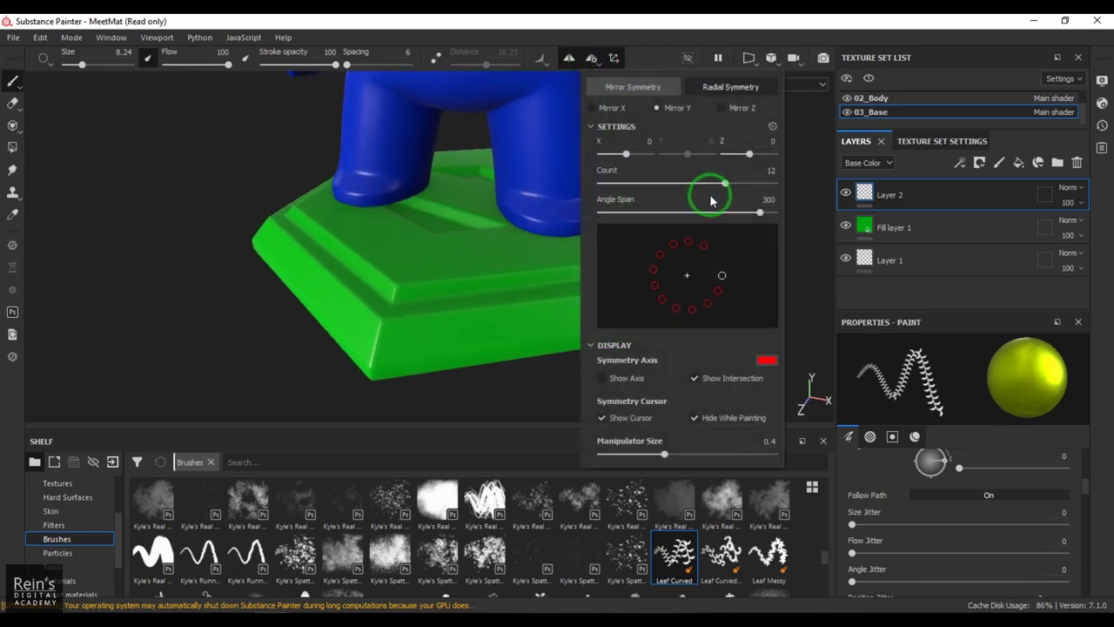
pyautogui.moveTo(449, 335); pyautogui.dragTo(575, 318)
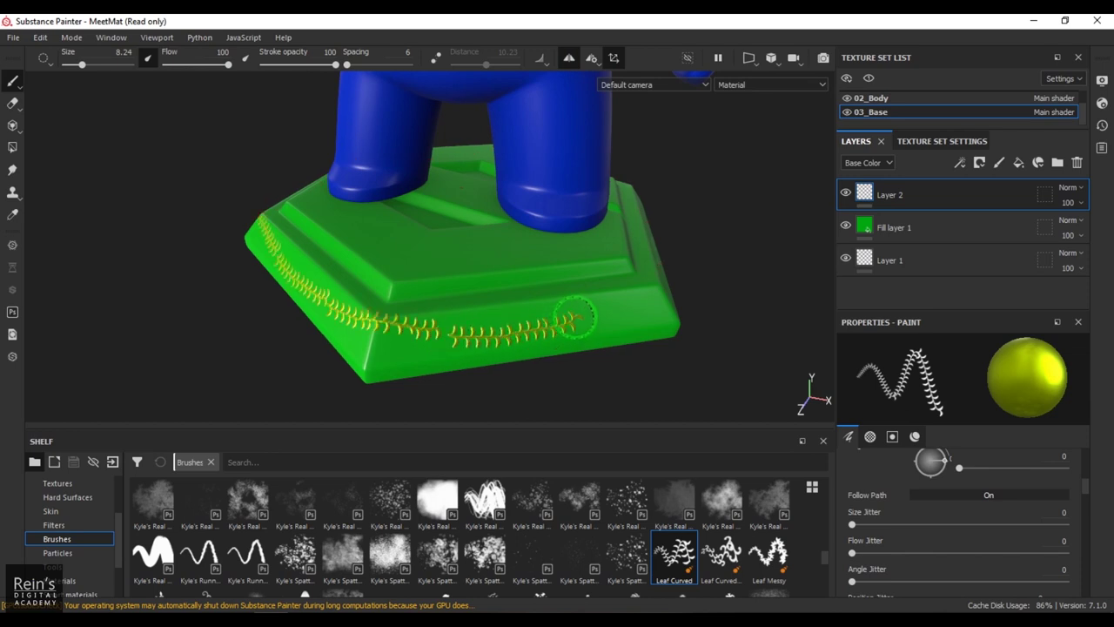
pyautogui.hotkey('ctrl', 'z')
pyautogui.moveTo(387, 351)
pyautogui.mouseDown()
pyautogui.moveTo(455, 324)
pyautogui.moveTo(507, 338)
pyautogui.moveTo(579, 304)
pyautogui.moveTo(674, 309)
pyautogui.mouseUp()
pyautogui.hotkey('ctrl', 'z')
pyautogui.hotkey('ctrl', 'z')
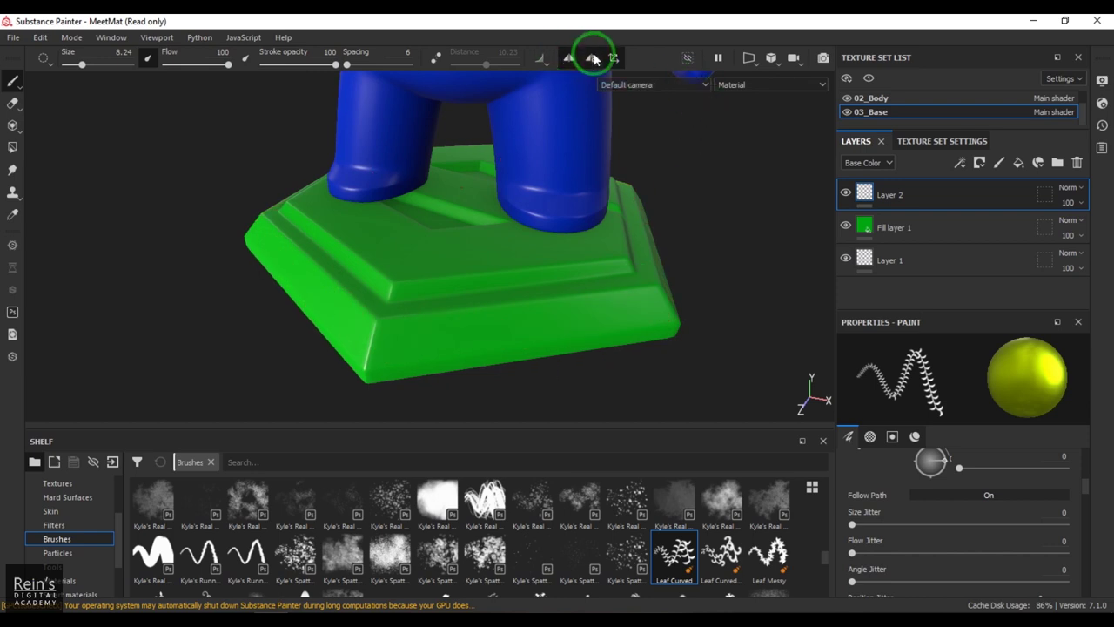
# Step: Set the radial symmetry angle span to 360 with a count of 12, and turn on the symmetry axis display
pyautogui.click(592, 58)
pyautogui.moveTo(764, 172); pyautogui.dragTo(796, 175)
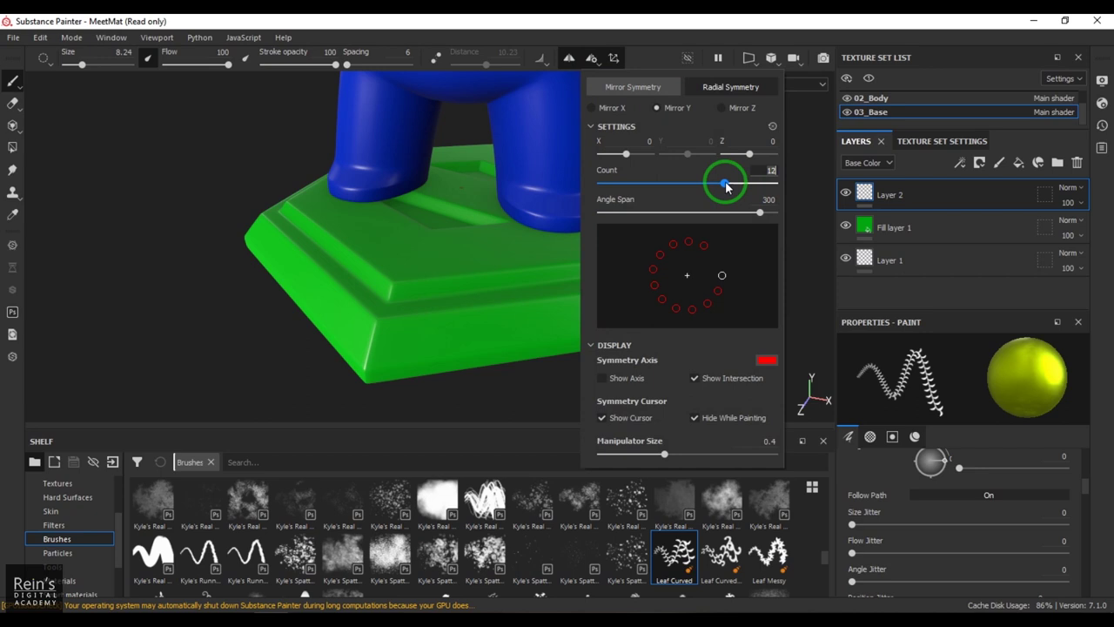
pyautogui.moveTo(728, 186)
pyautogui.mouseDown()
pyautogui.moveTo(711, 186)
pyautogui.moveTo(745, 185)
pyautogui.moveTo(712, 184)
pyautogui.mouseUp()
pyautogui.click(760, 214)
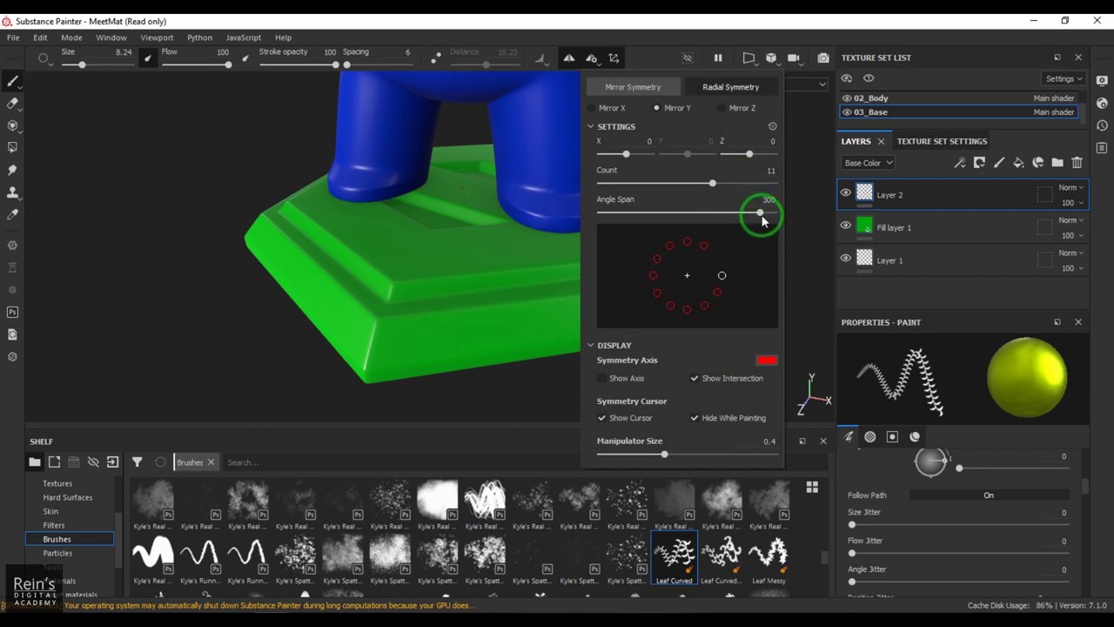
pyautogui.moveTo(760, 214); pyautogui.dragTo(725, 188)
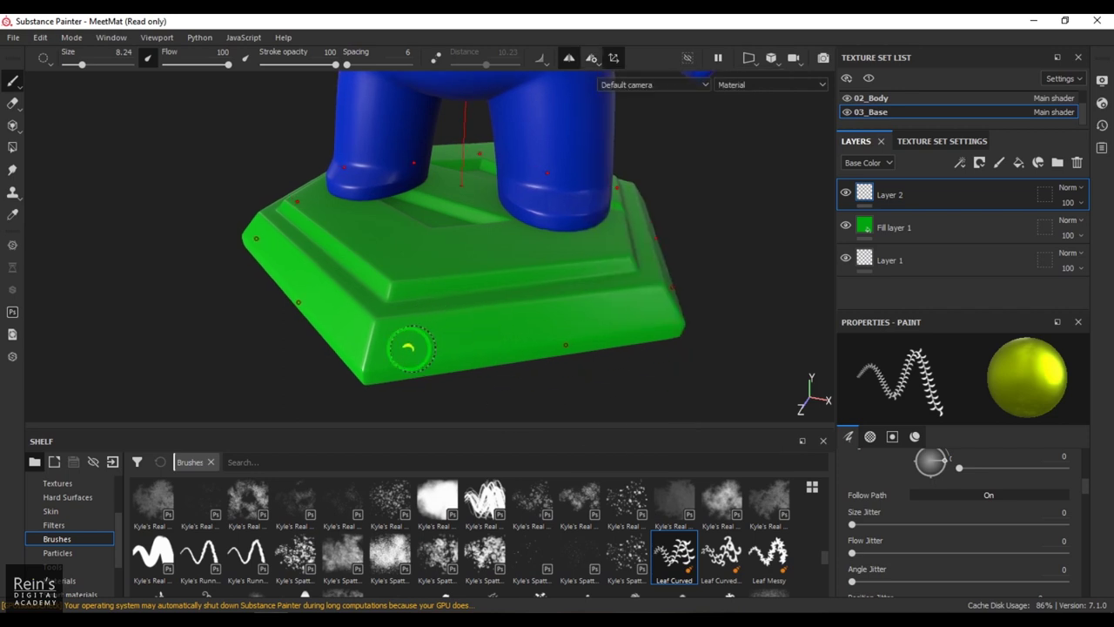
# Step: Paint radial leaf strokes along the pedestal's lower sides and upper ledge, undoing the surplus last stroke
pyautogui.moveTo(383, 348)
pyautogui.mouseDown()
pyautogui.moveTo(447, 323)
pyautogui.moveTo(541, 349)
pyautogui.mouseUp()
pyautogui.keyDown('alt'); pyautogui.moveTo(487, 355); pyautogui.dragTo(374, 348, button='right'); pyautogui.keyUp('alt')
pyautogui.moveTo(383, 339)
pyautogui.keyDown('alt'); pyautogui.mouseDown()
pyautogui.moveTo(519, 296)
pyautogui.moveTo(726, 266)
pyautogui.moveTo(480, 301)
pyautogui.moveTo(390, 294)
pyautogui.moveTo(418, 292)
pyautogui.moveTo(449, 242)
pyautogui.moveTo(483, 237)
pyautogui.moveTo(530, 257)
pyautogui.moveTo(462, 298)
pyautogui.moveTo(455, 263)
pyautogui.moveTo(538, 285)
pyautogui.mouseUp(); pyautogui.keyUp('alt')
pyautogui.scroll(1, 417, 284)
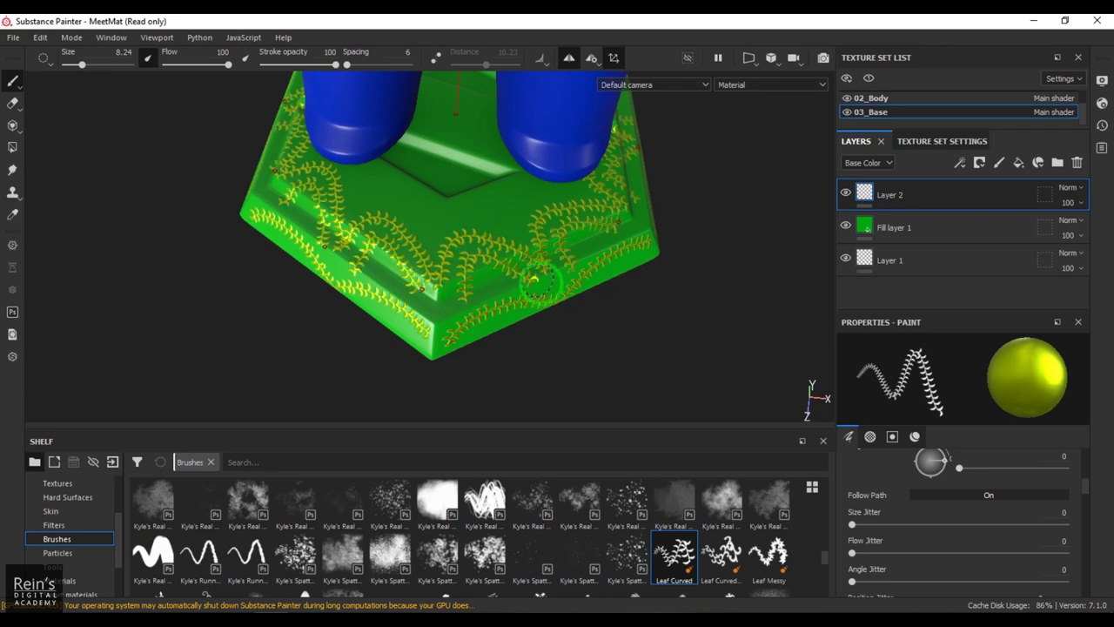
pyautogui.hotkey('ctrl', 'z')
pyautogui.keyDown('alt'); pyautogui.moveTo(598, 267); pyautogui.dragTo(316, 301, button='right'); pyautogui.keyUp('alt')
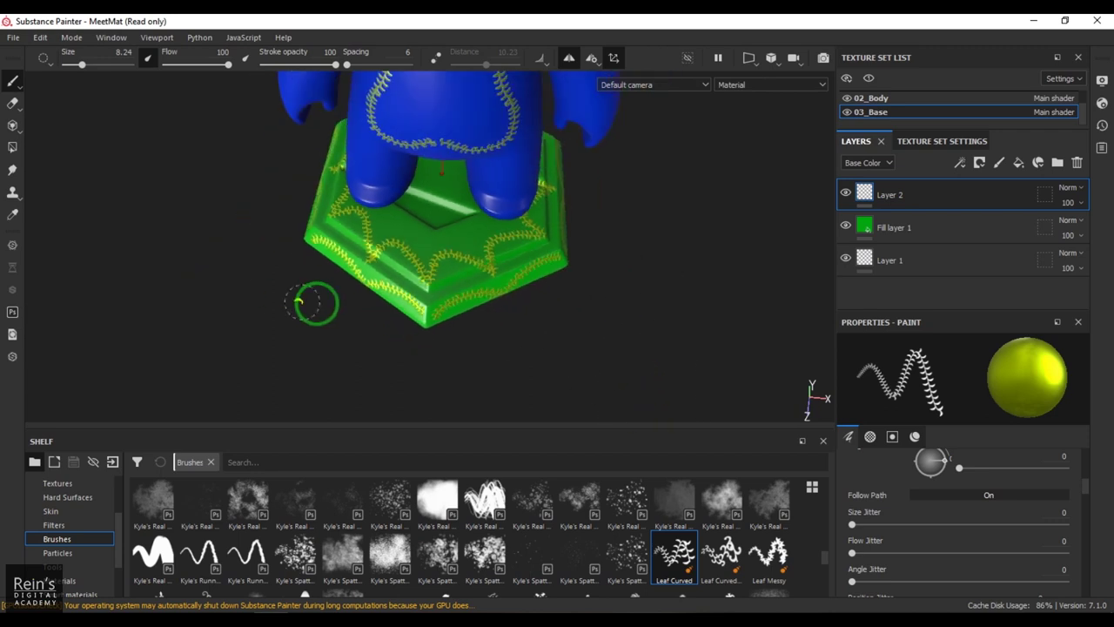
pyautogui.keyDown('alt'); pyautogui.moveTo(316, 301); pyautogui.dragTo(314, 249); pyautogui.keyUp('alt')
pyautogui.keyDown('alt'); pyautogui.moveTo(312, 249); pyautogui.dragTo(659, 194, button='right'); pyautogui.keyUp('alt')
# Step: Compare the mirror symmetry settings with the radial ones, return to radial symmetry, and view the painted pedestal
pyautogui.click(597, 59)
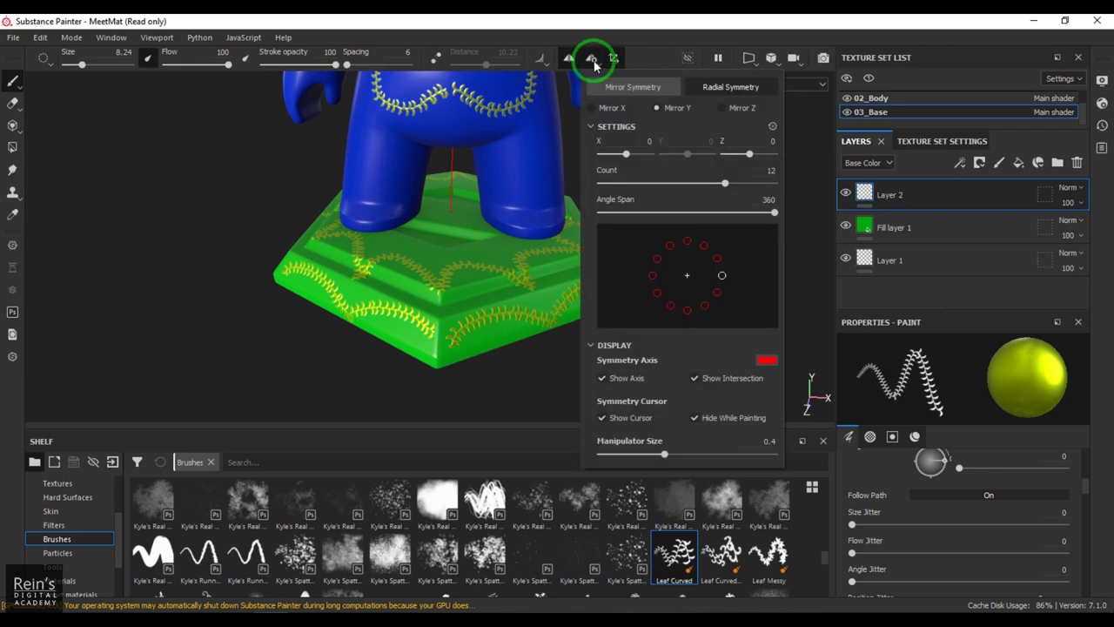
pyautogui.click(659, 87)
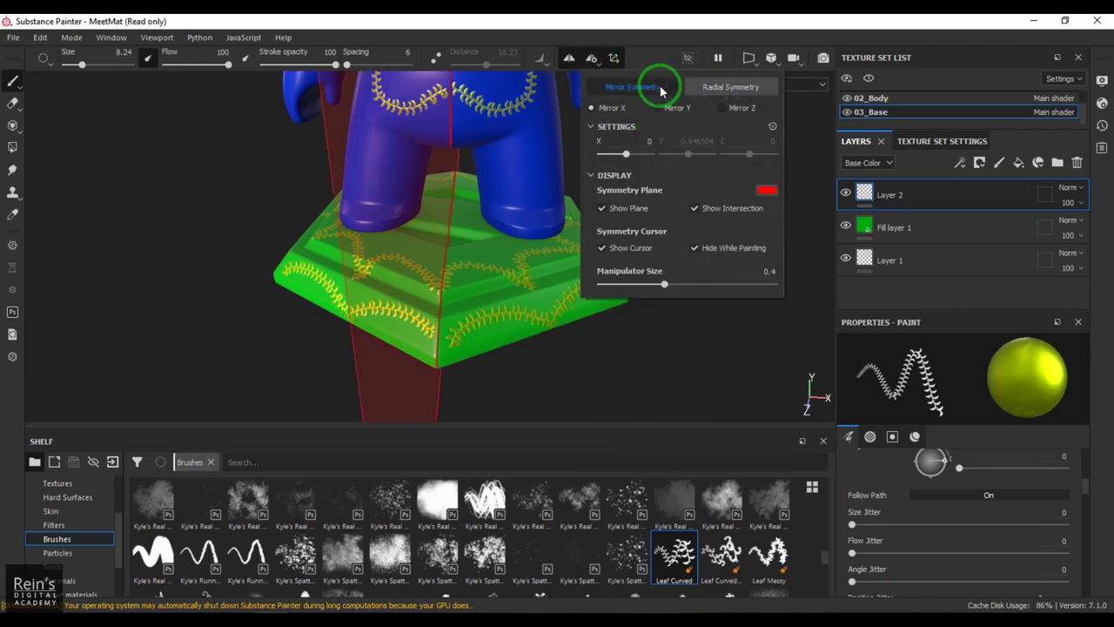
pyautogui.click(710, 90)
pyautogui.click(666, 87)
pyautogui.click(696, 87)
pyautogui.moveTo(767, 211); pyautogui.dragTo(790, 219)
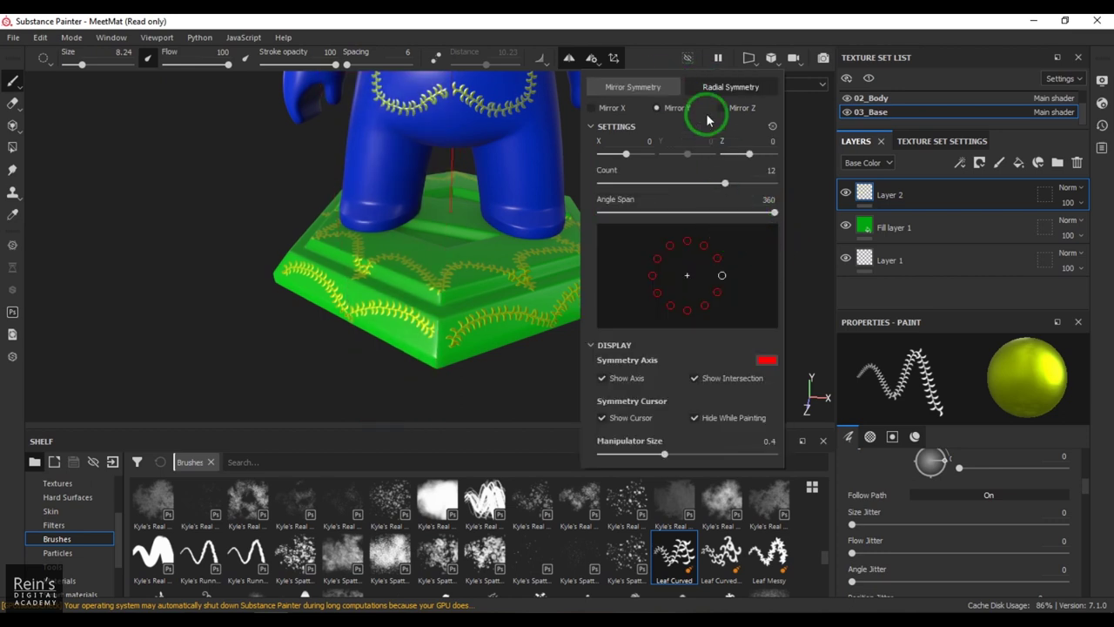
pyautogui.click(509, 287)
pyautogui.keyDown('alt'); pyautogui.moveTo(572, 260); pyautogui.dragTo(496, 267); pyautogui.keyUp('alt')
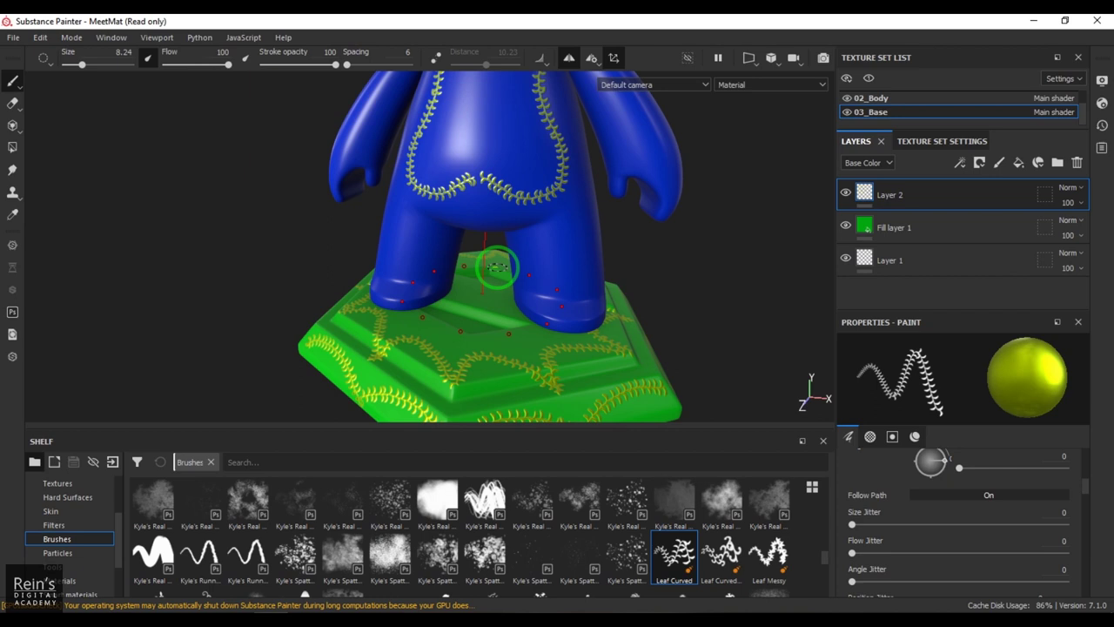
# Step: Browse the preset brushes in the shelf, glance at the filters, and return to the brushes
pyautogui.scroll(-2, 731, 575)
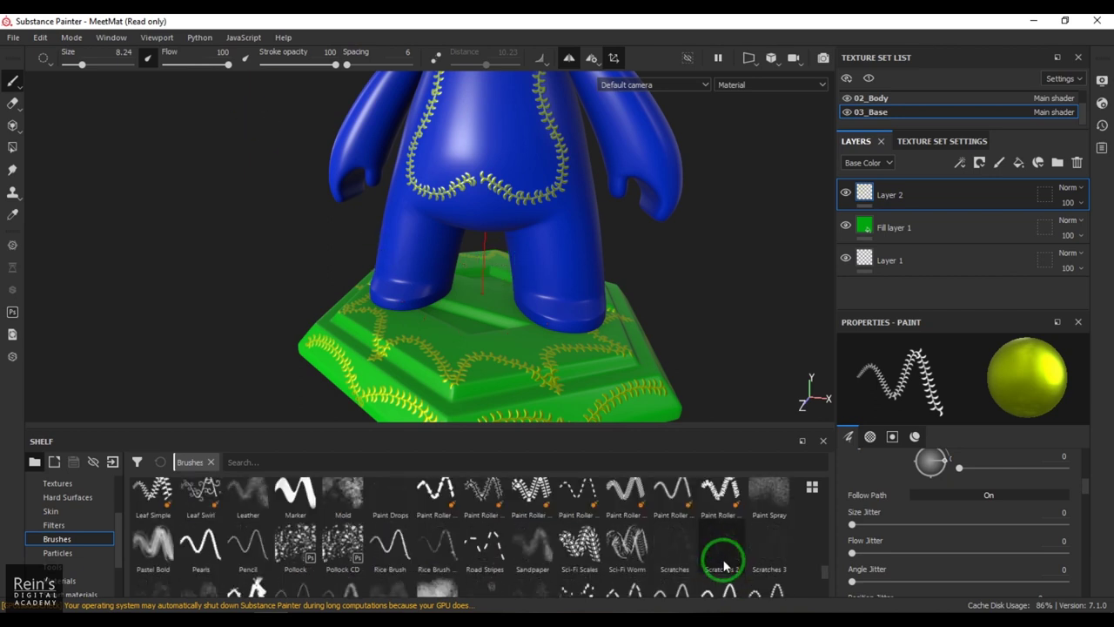
pyautogui.moveTo(724, 566)
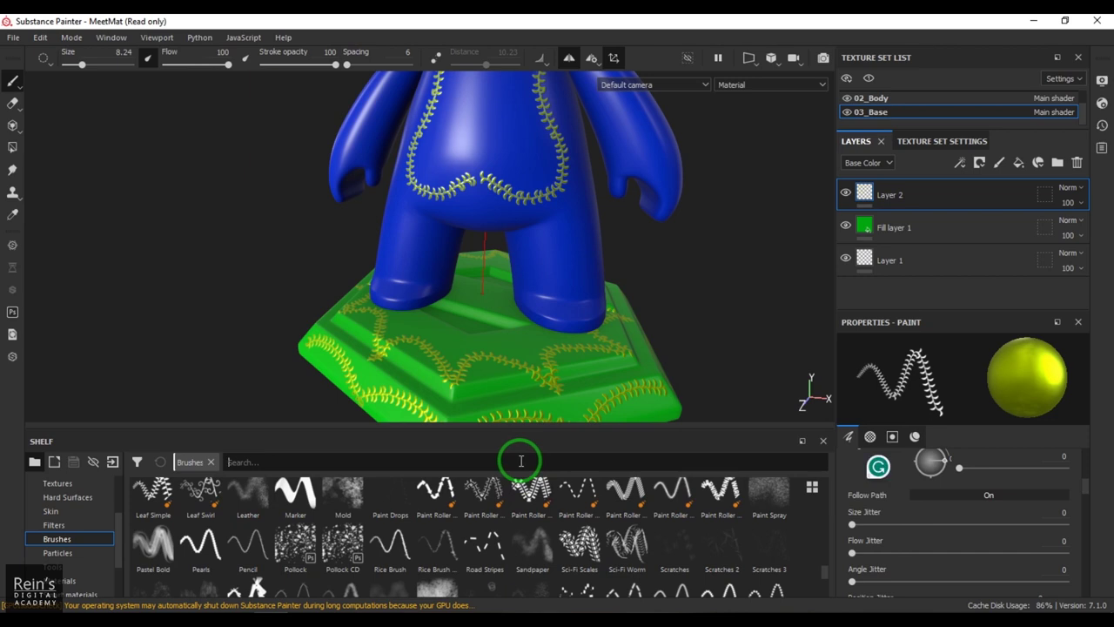
pyautogui.click(59, 524)
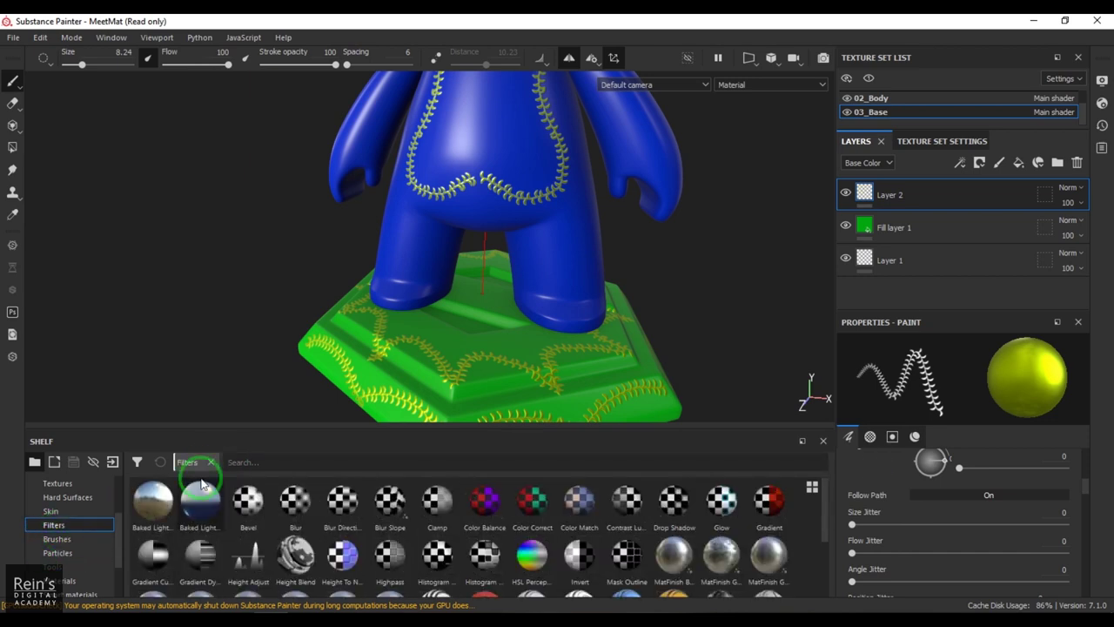
pyautogui.click(58, 538)
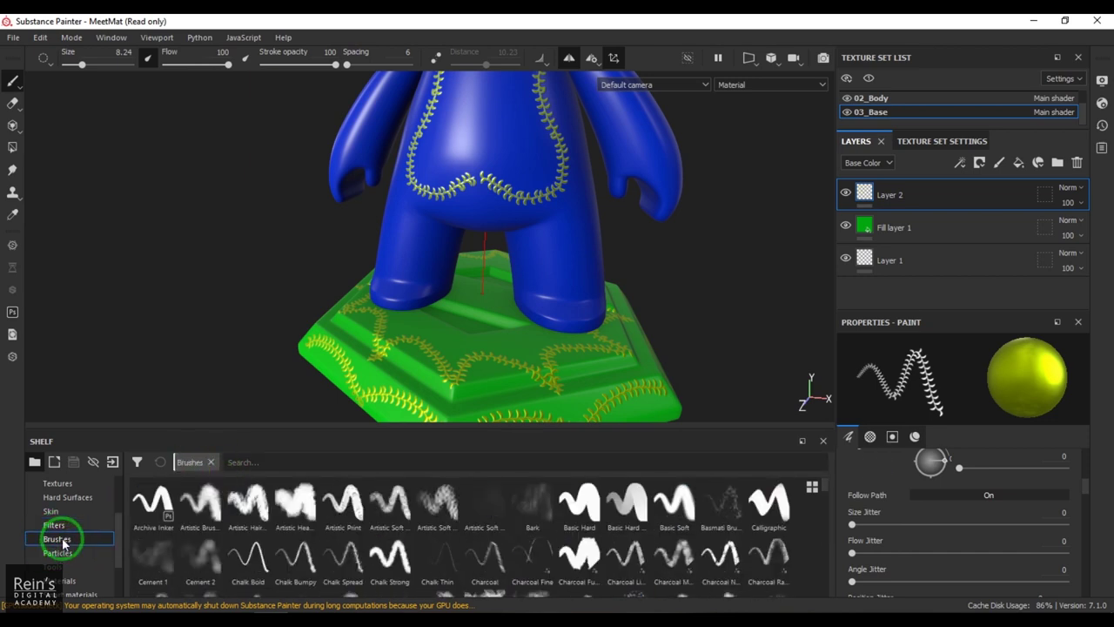
pyautogui.click(252, 469)
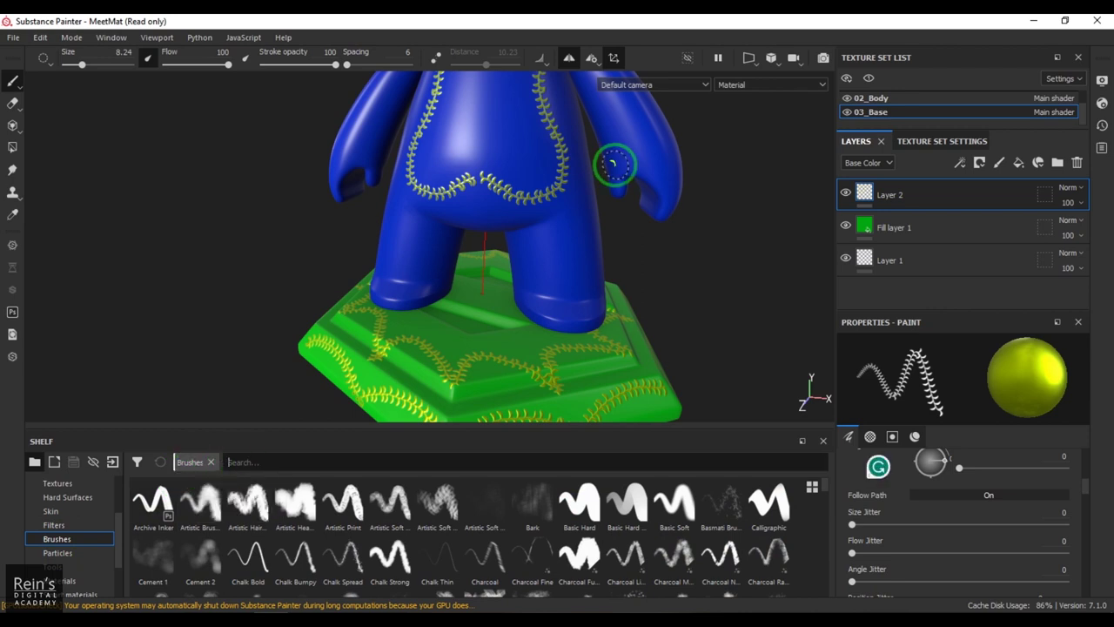
# Step: Examine the character's body and the leaf pattern around the pedestal from a lower side angle
pyautogui.scroll(-4, 199, 229)
pyautogui.keyDown('alt'); pyautogui.moveTo(317, 195); pyautogui.dragTo(350, 229); pyautogui.keyUp('alt')
pyautogui.keyDown('alt'); pyautogui.moveTo(350, 228); pyautogui.dragTo(449, 301, button='right'); pyautogui.keyUp('alt')
pyautogui.keyDown('alt'); pyautogui.moveTo(497, 287); pyautogui.dragTo(489, 237, button='middle'); pyautogui.keyUp('alt')
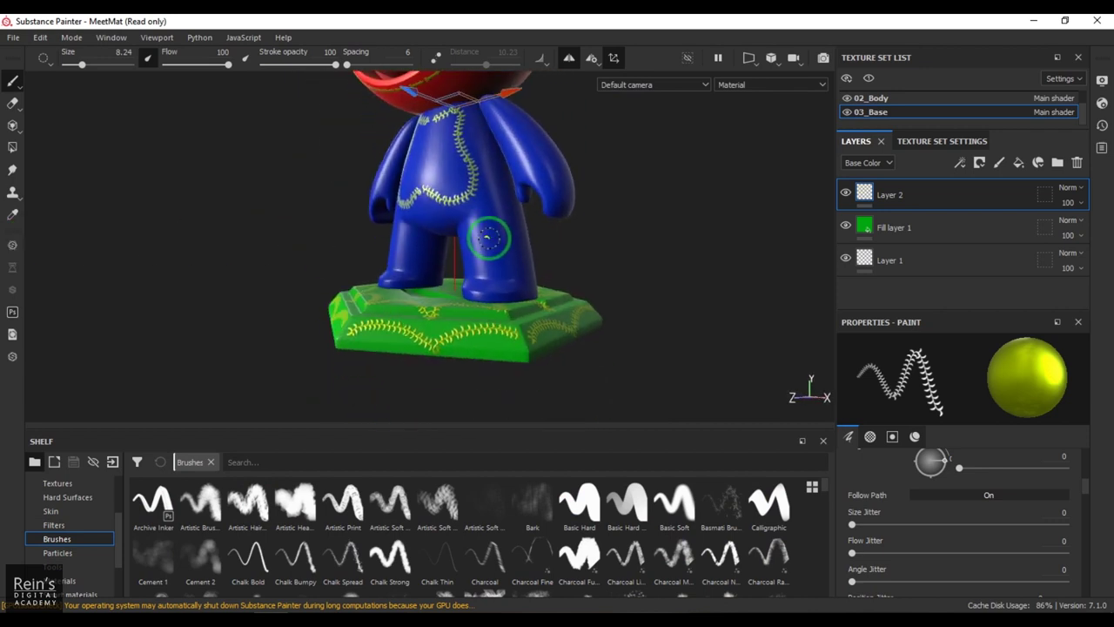